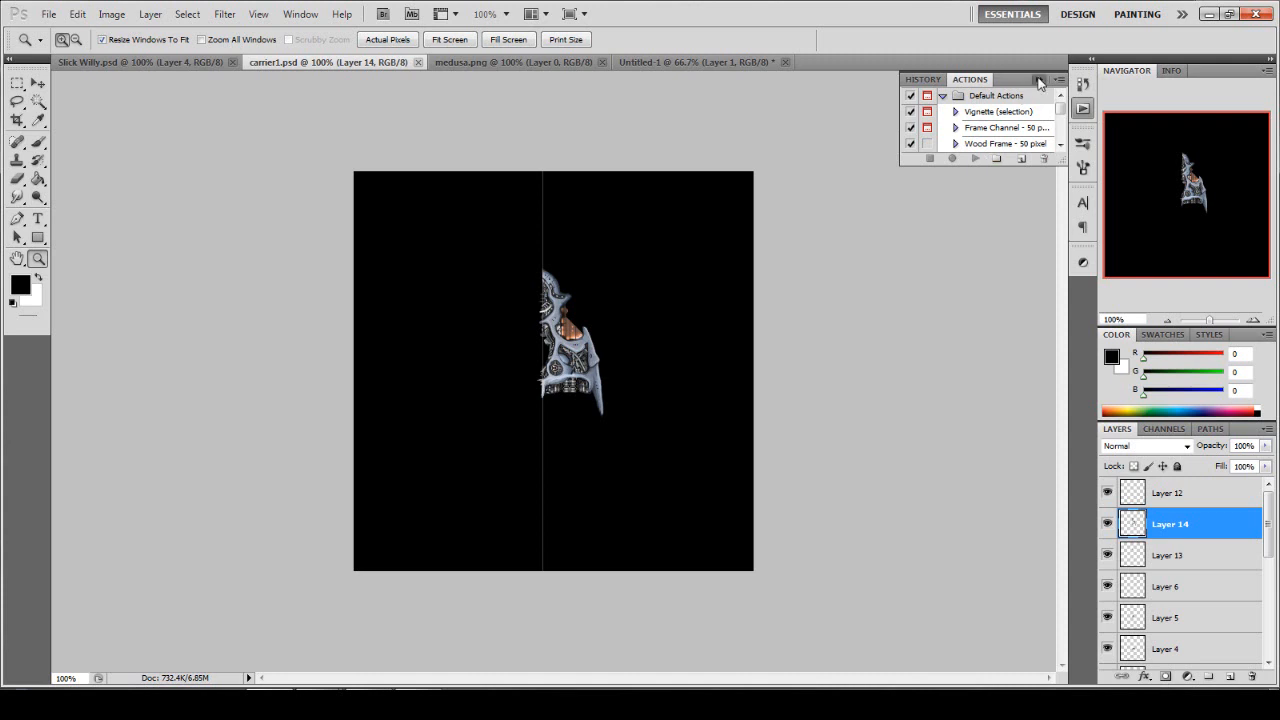
Move the Layer 14 hull plating off to the side of the ship and inspect it at 300%.
left_click(1039, 79)
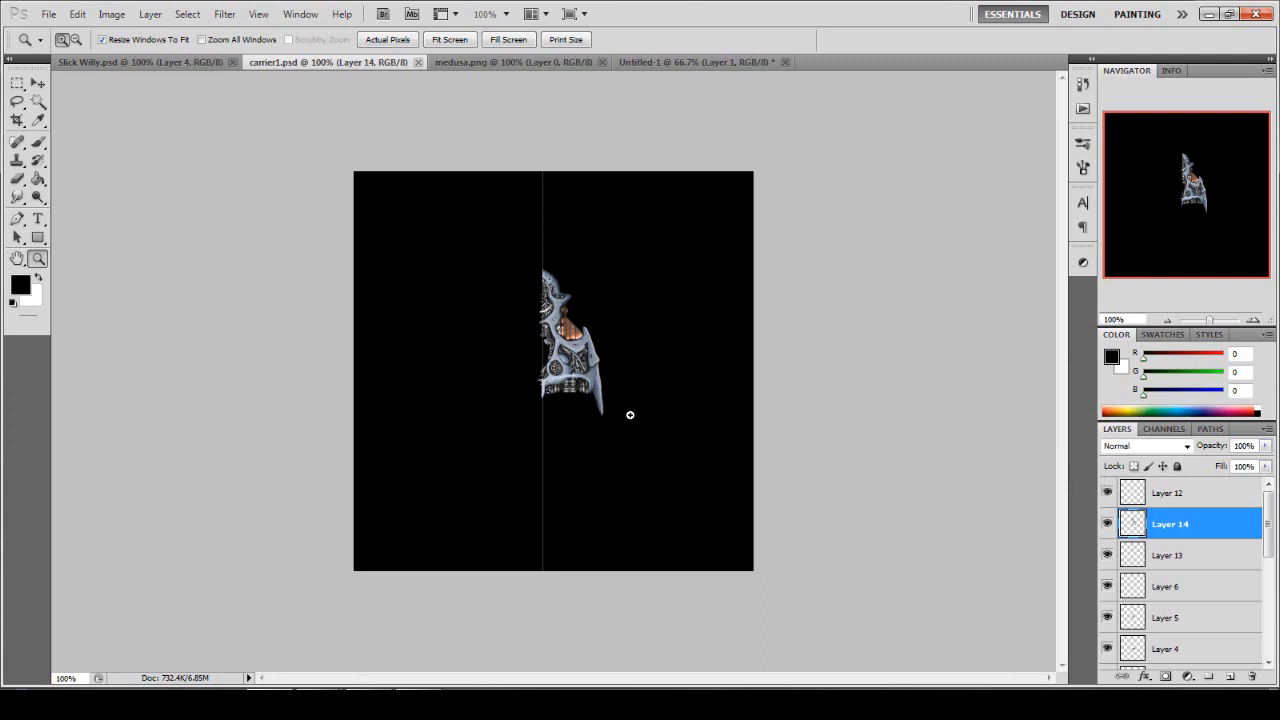
key("v")
left_click_drag(561, 362, 657, 365)
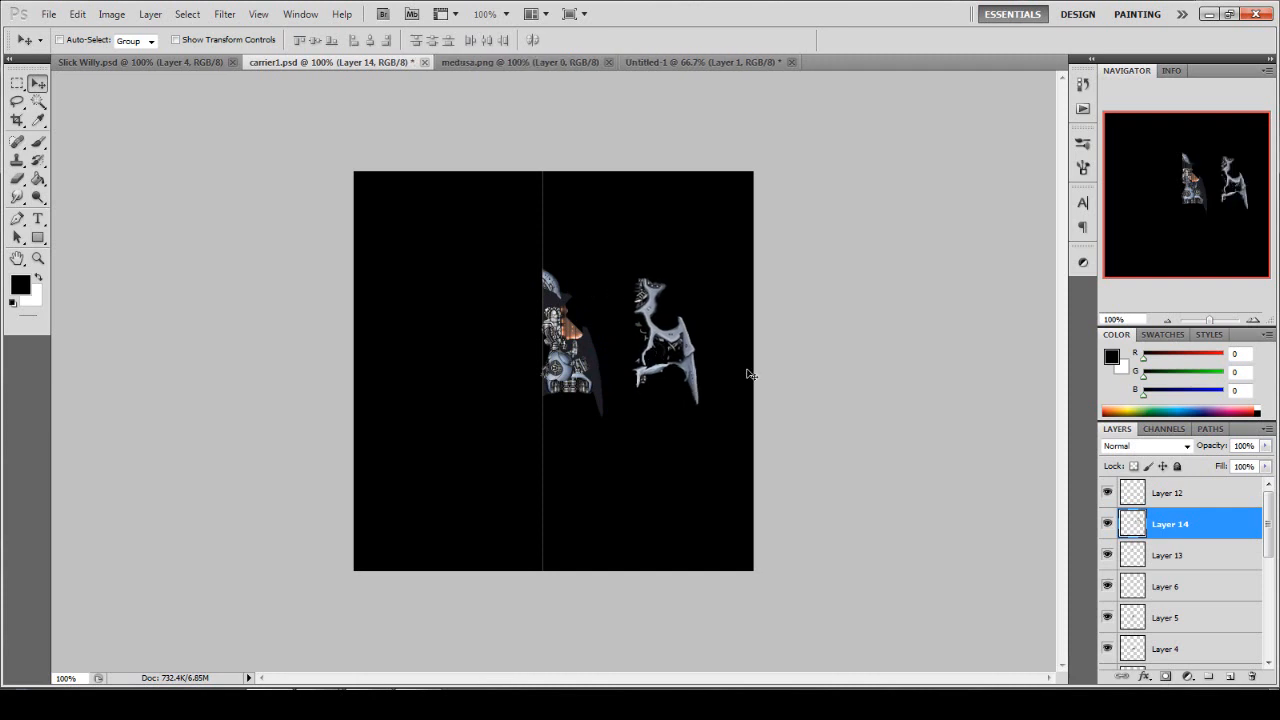
left_click(38, 258)
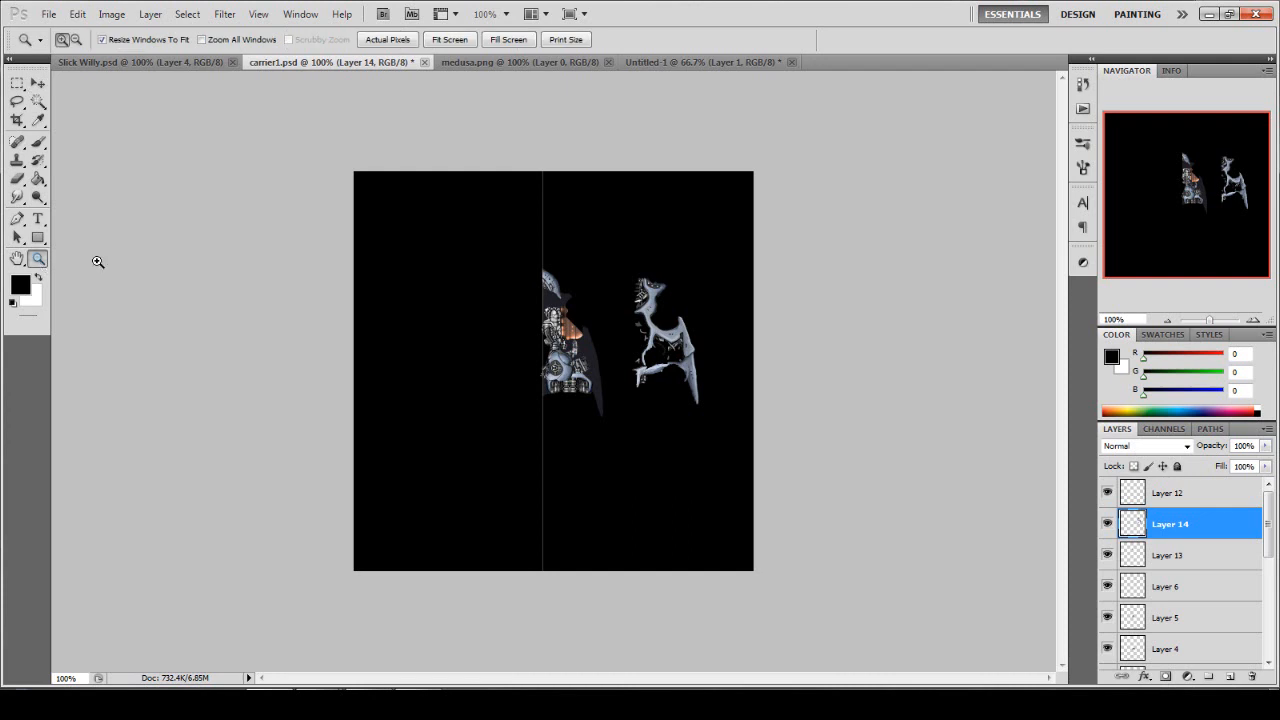
left_click(576, 339)
left_click(576, 346)
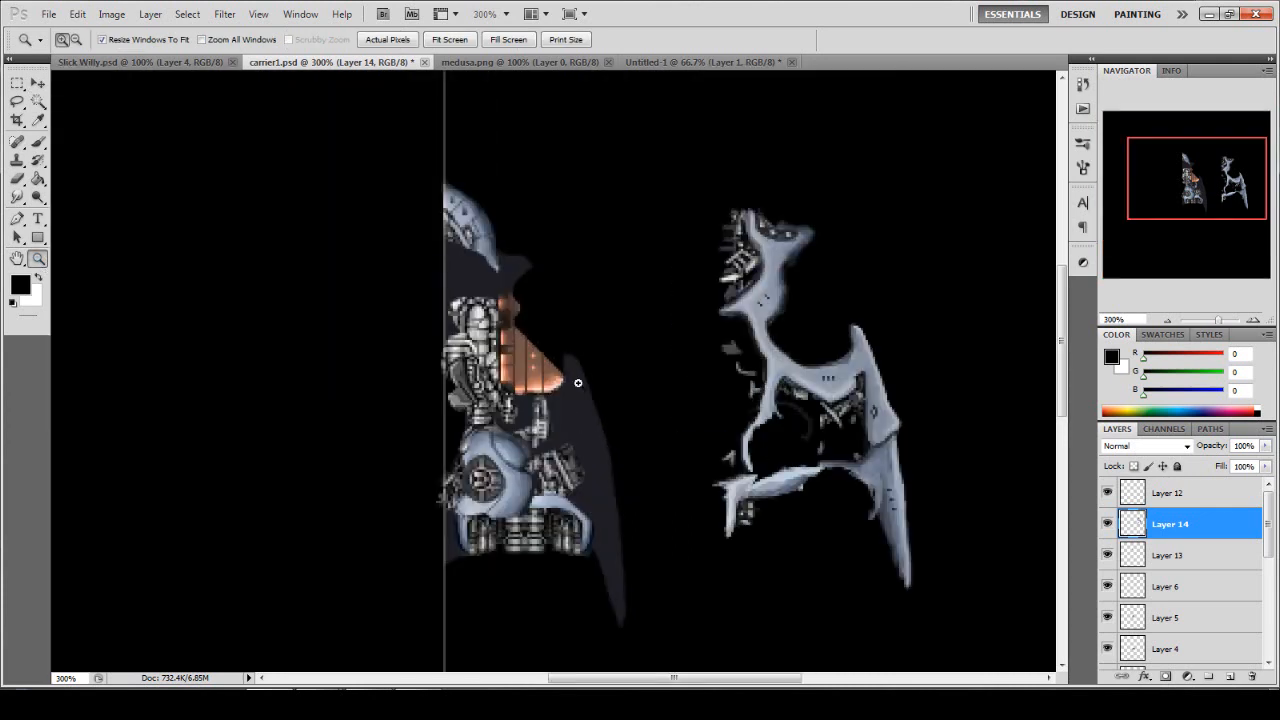
scroll(578, 383, "down", 1)
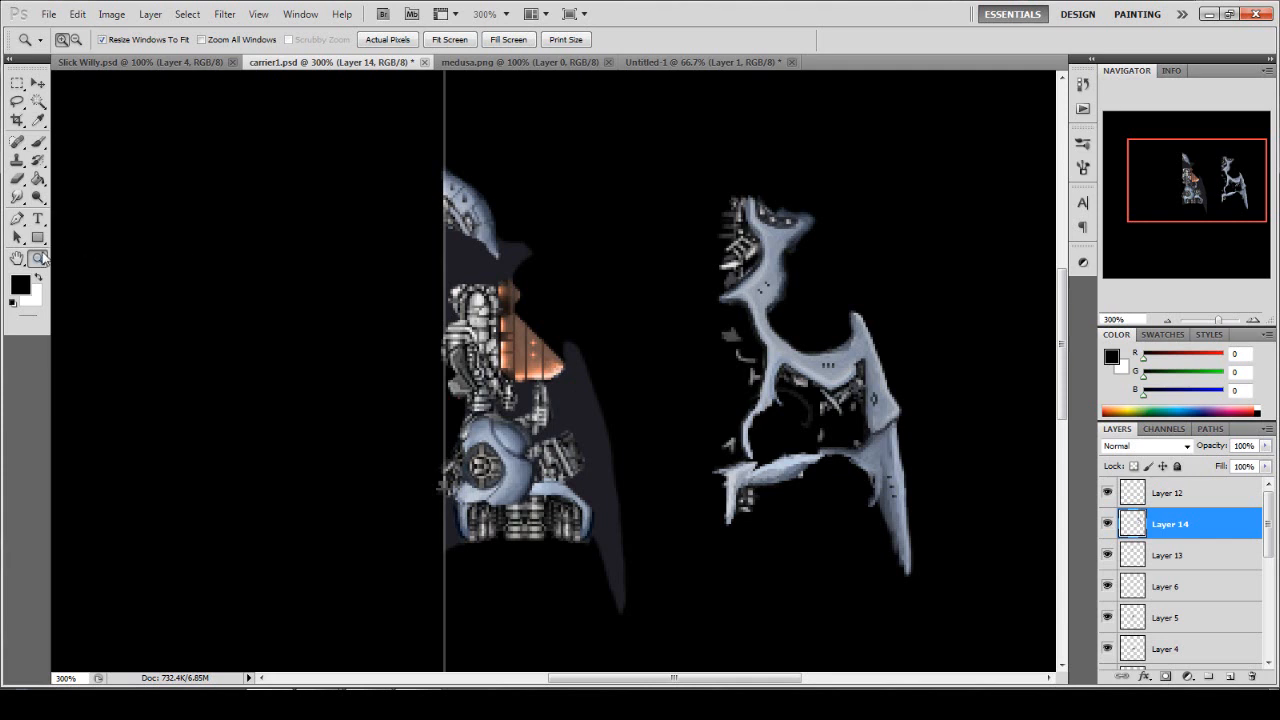
double_click(38, 259)
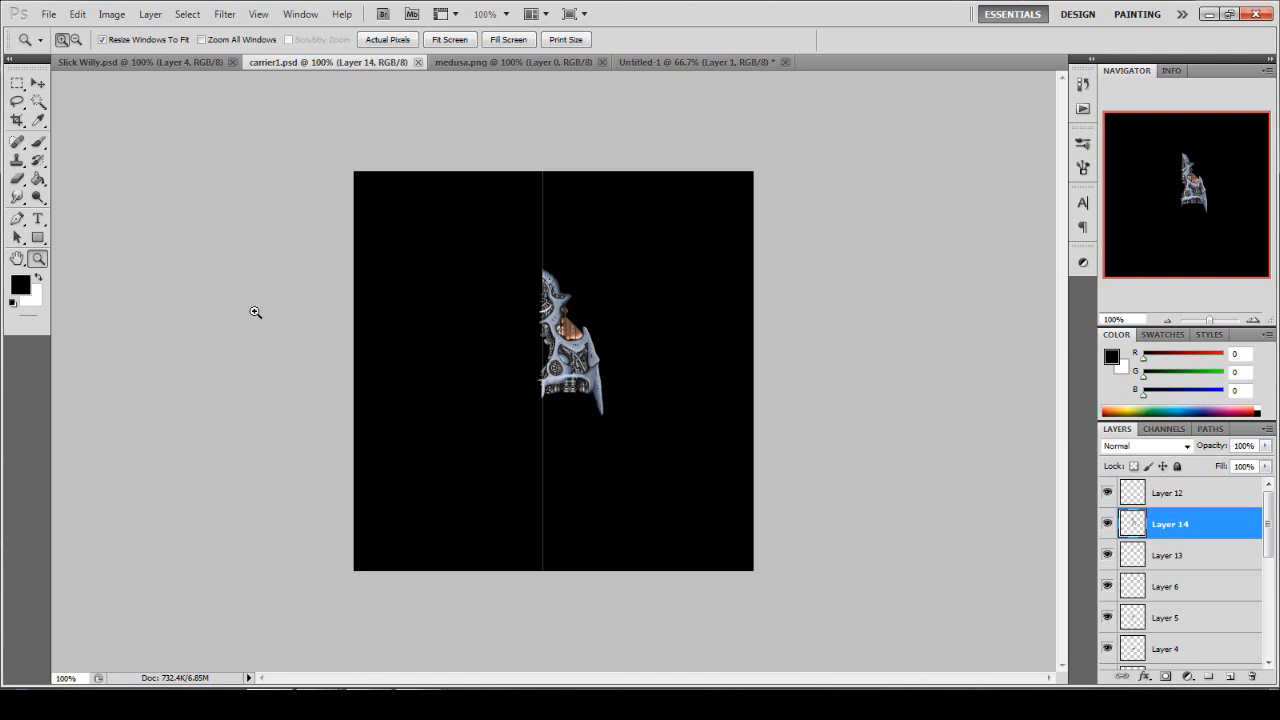
Switch to the Slick Willy.psd document.
left_click(164, 63)
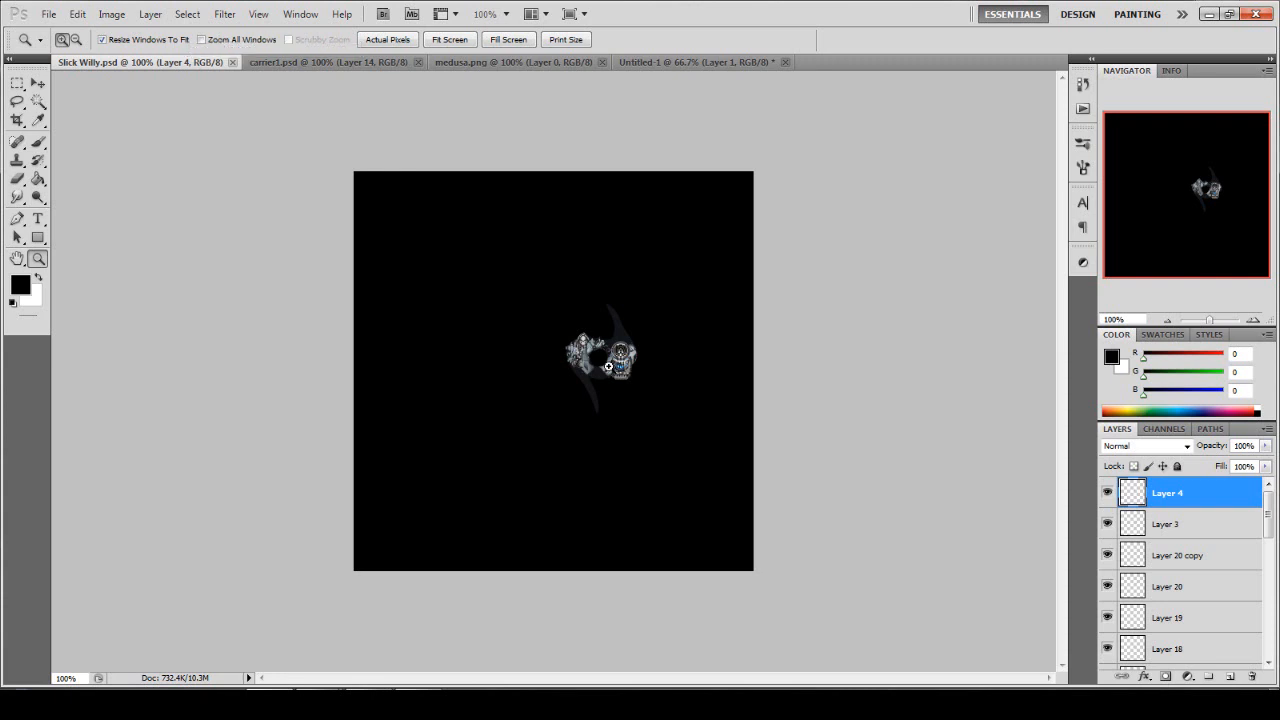
Try moving the Layer 2 base silhouette away from the ship parts in two different directions, undoing each move.
scroll(1148, 585, "down", 5)
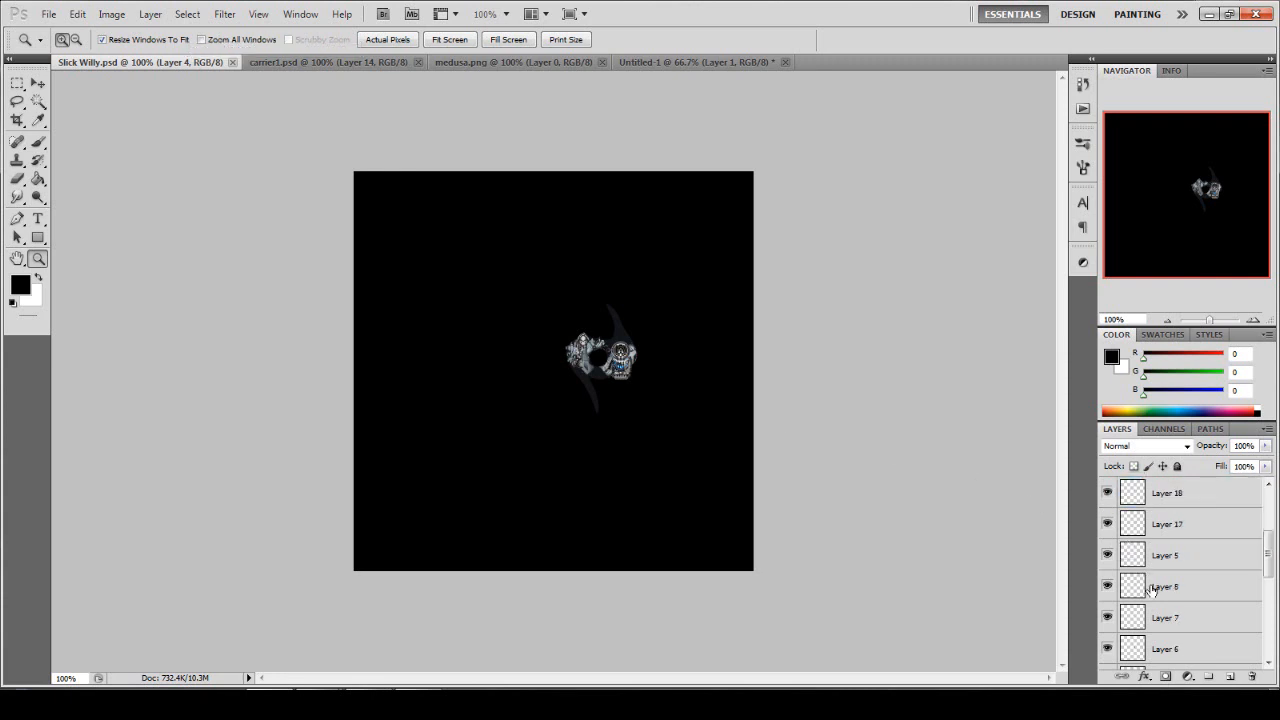
scroll(1152, 588, "down", 2)
left_click(1160, 622)
key("v")
left_click_drag(628, 400, 518, 396)
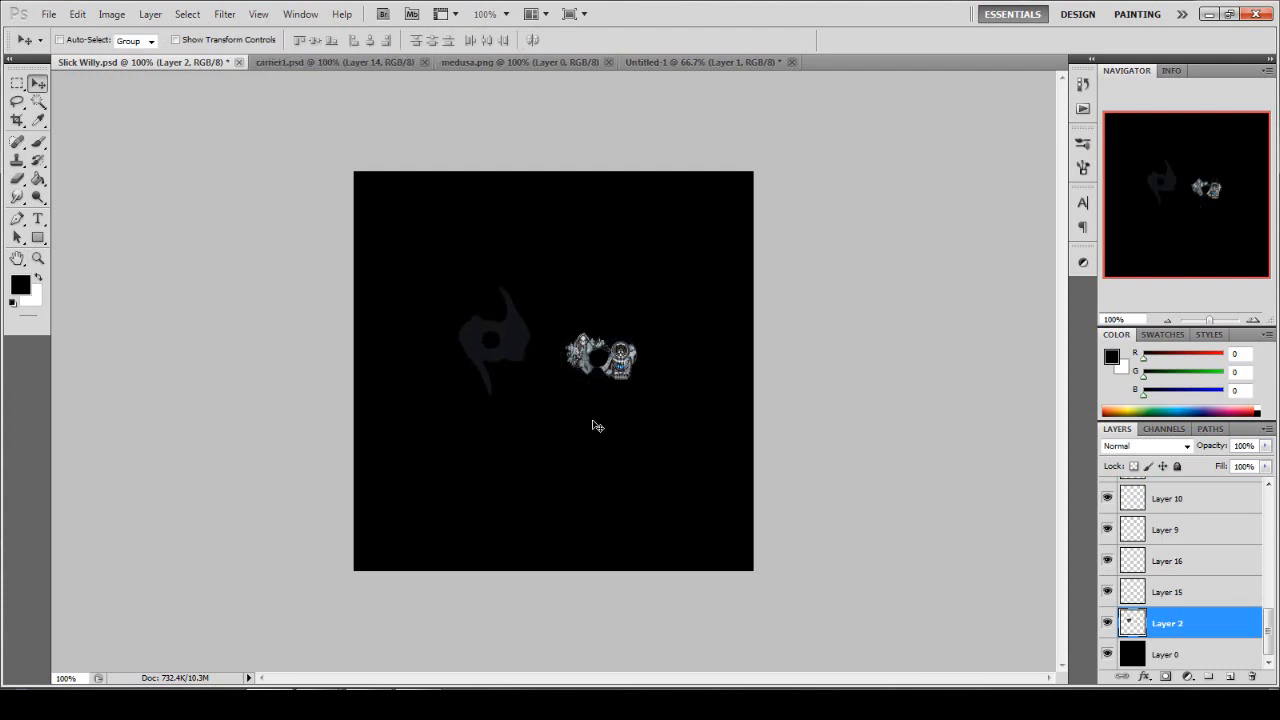
key("ctrl+z")
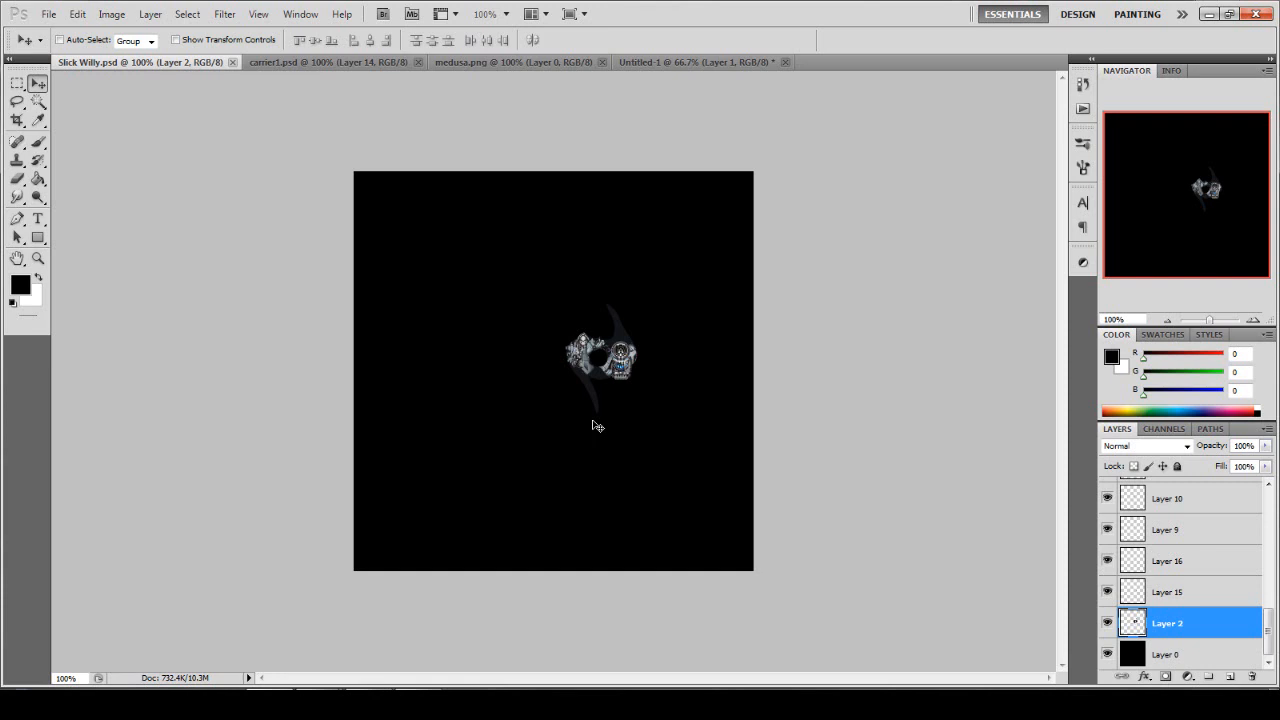
left_click(38, 258)
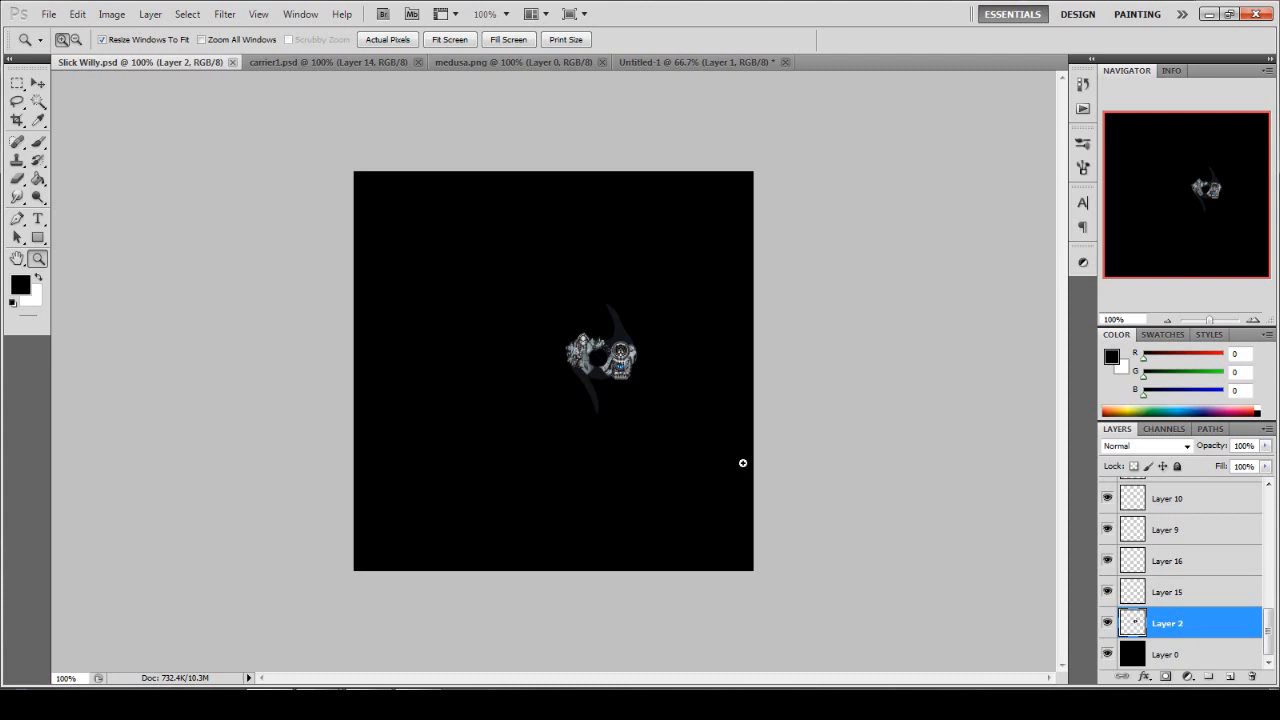
key("v")
left_click_drag(643, 374, 547, 404)
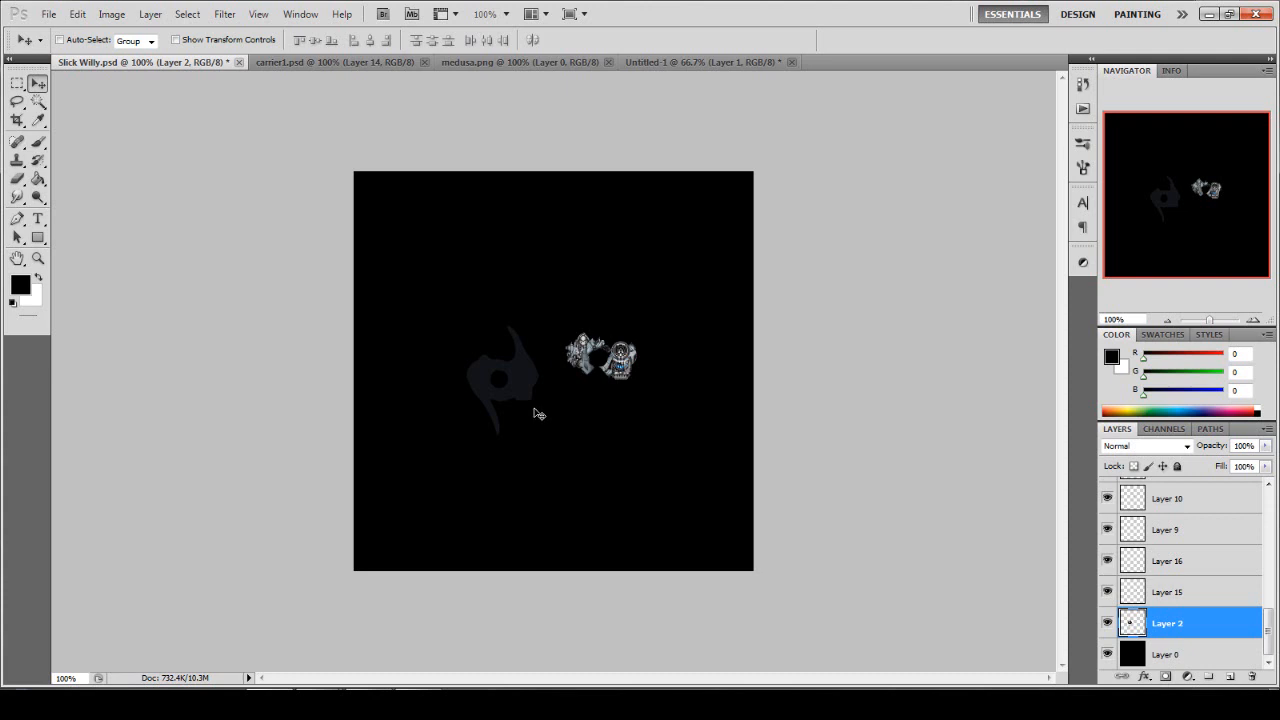
key("ctrl+z")
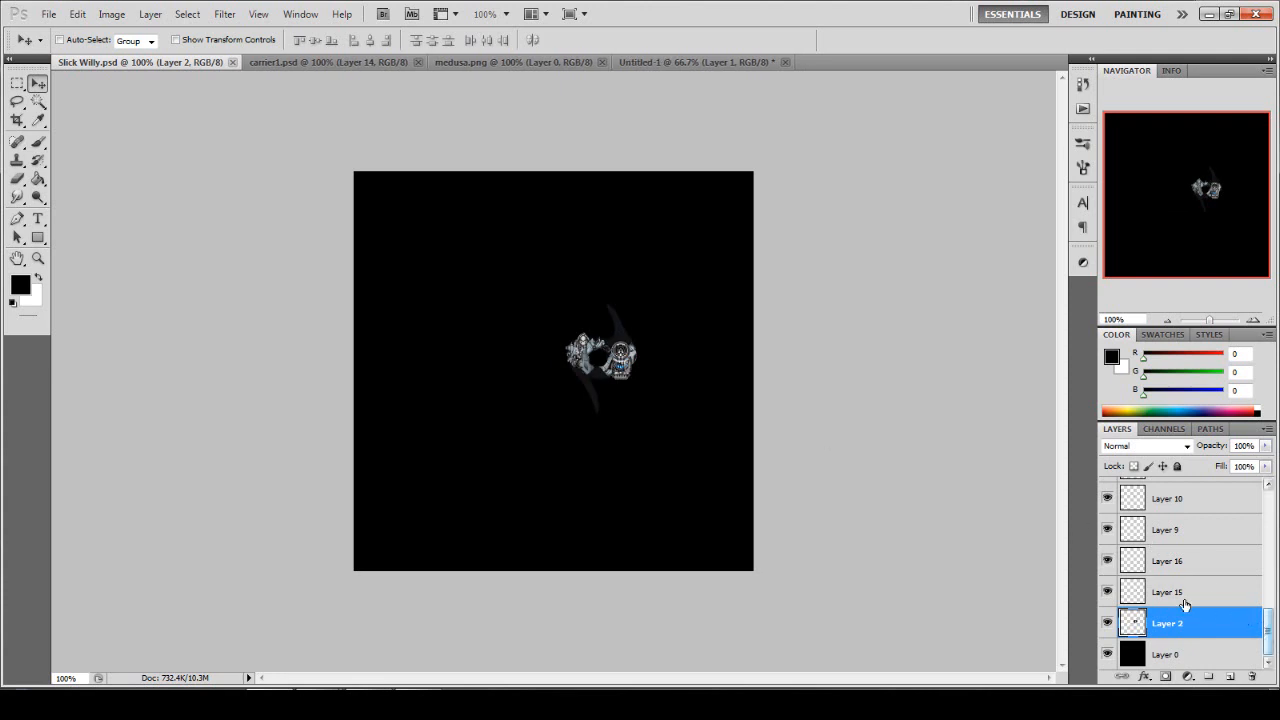
Add a new layer above Layer 4 at the top of the layer stack and name it Painting.
left_click(38, 258)
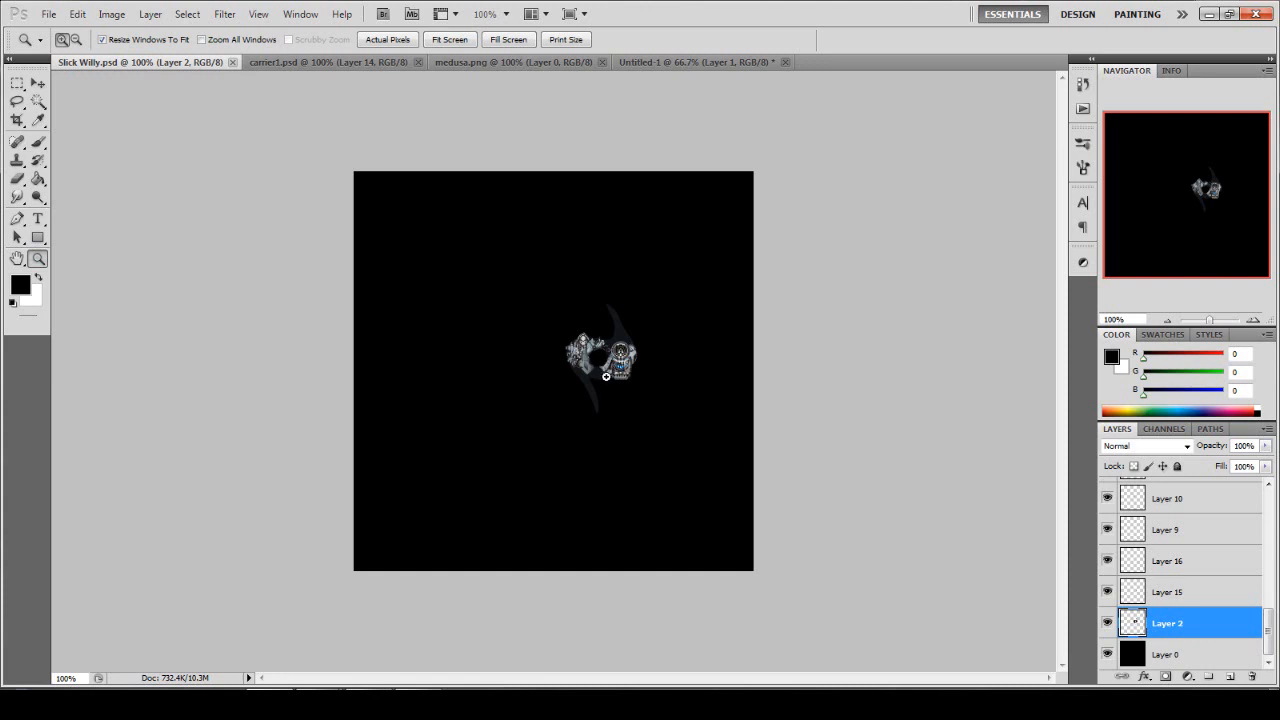
key("v")
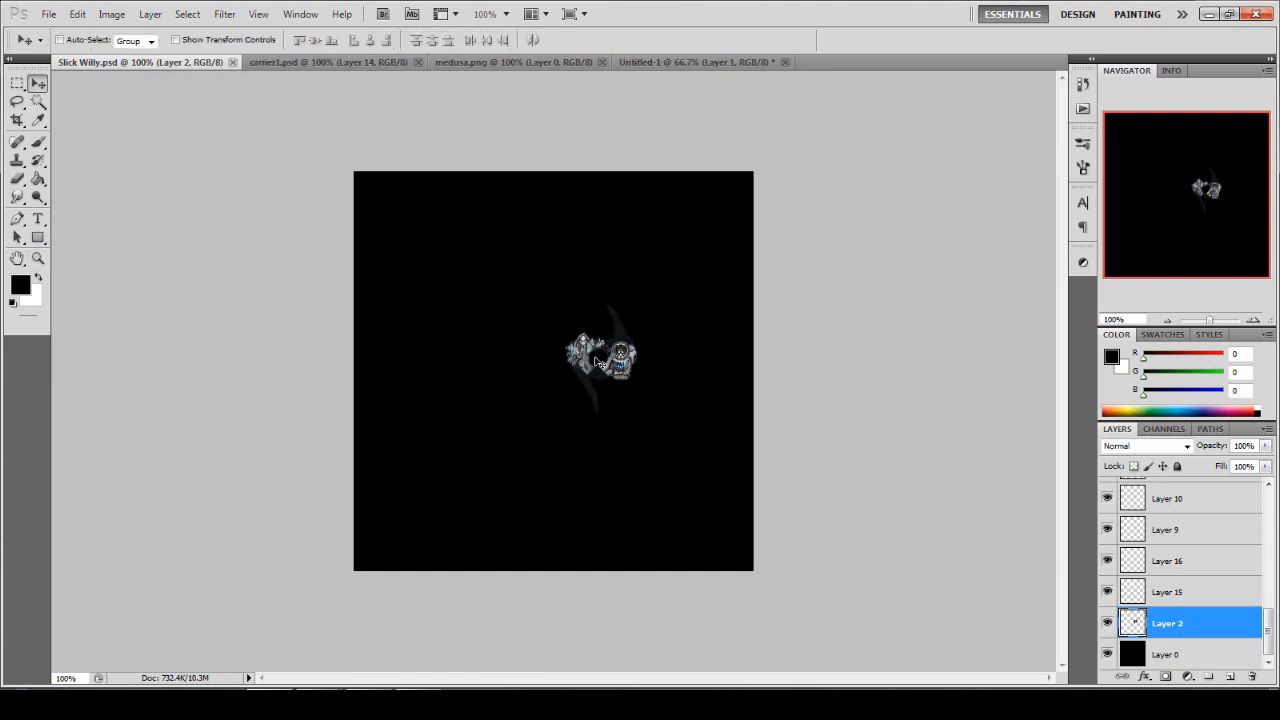
key("z")
left_click(600, 363)
left_click(600, 363)
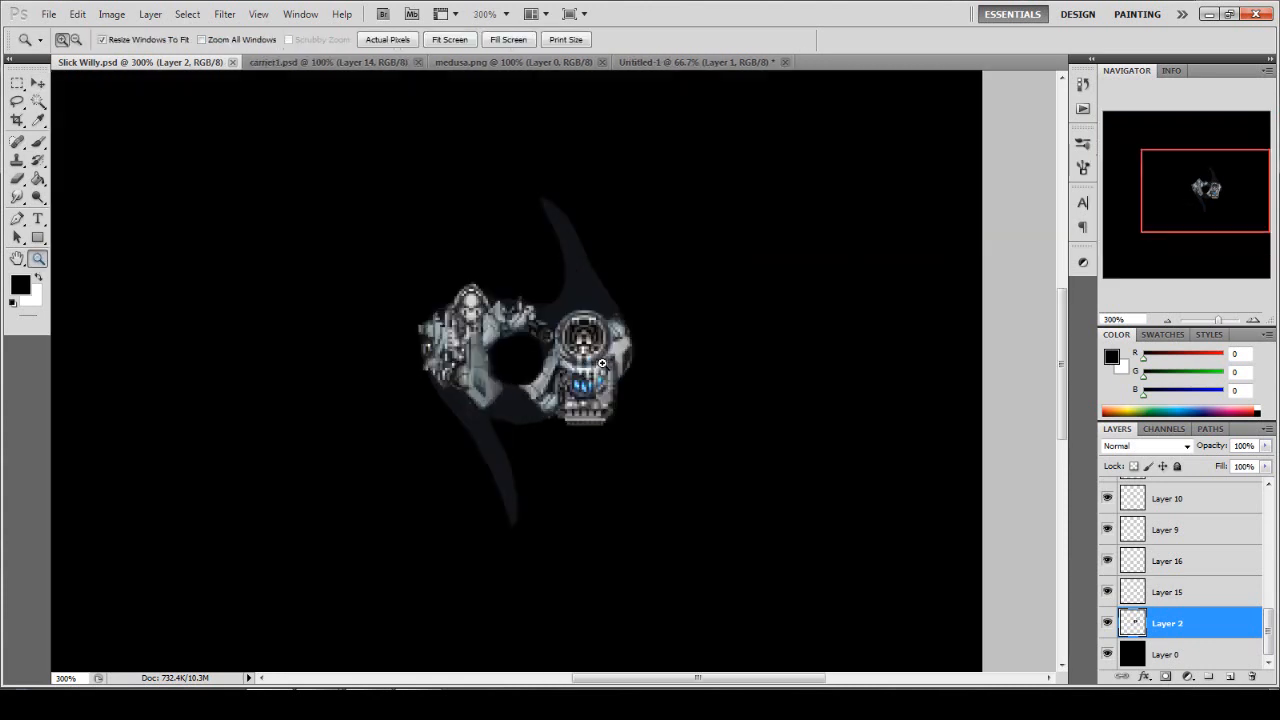
left_click(590, 353)
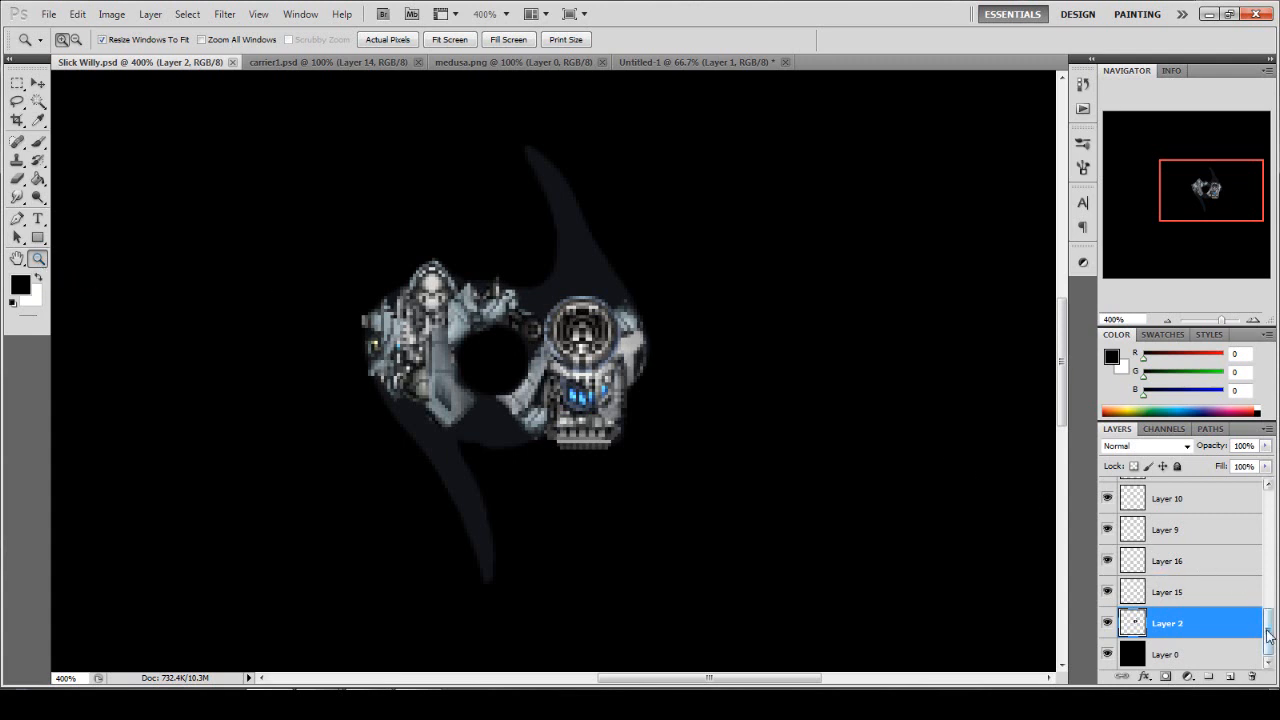
left_click_drag(1268, 636, 1267, 508)
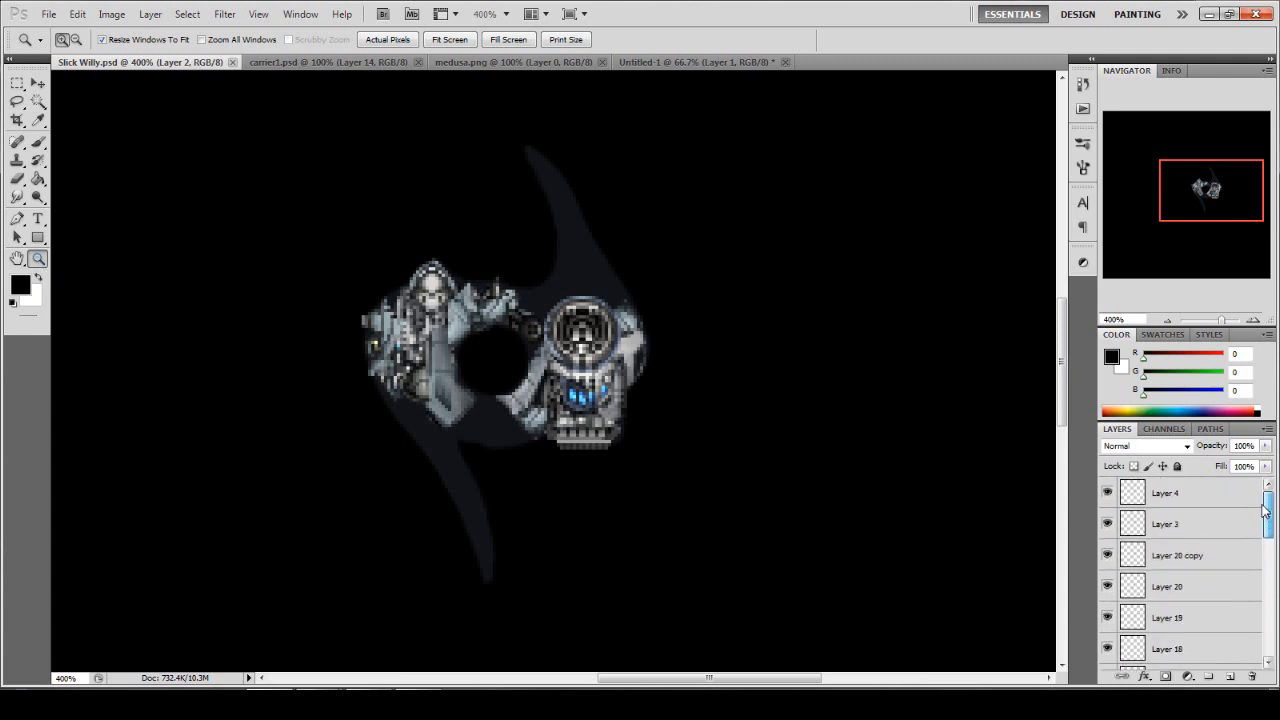
left_click(1199, 497)
left_click(1230, 677)
double_click(1165, 494)
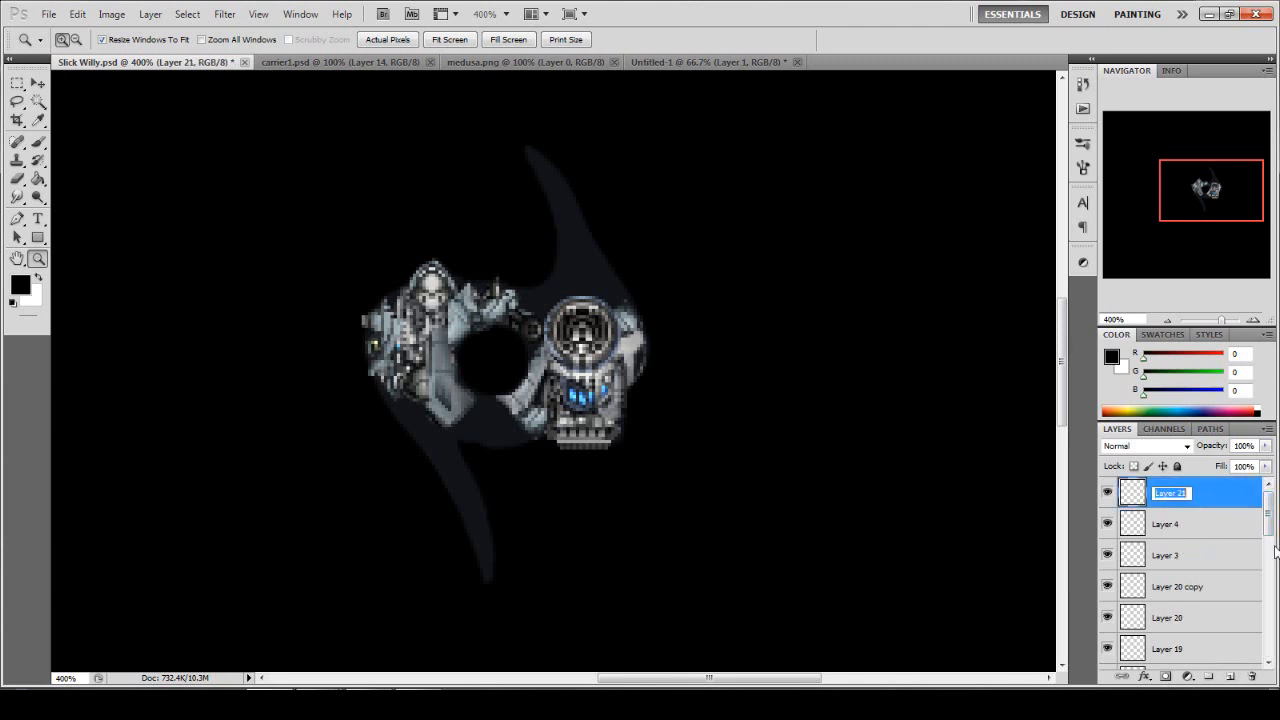
type("Painting")
left_click(1196, 531)
left_click(1185, 498)
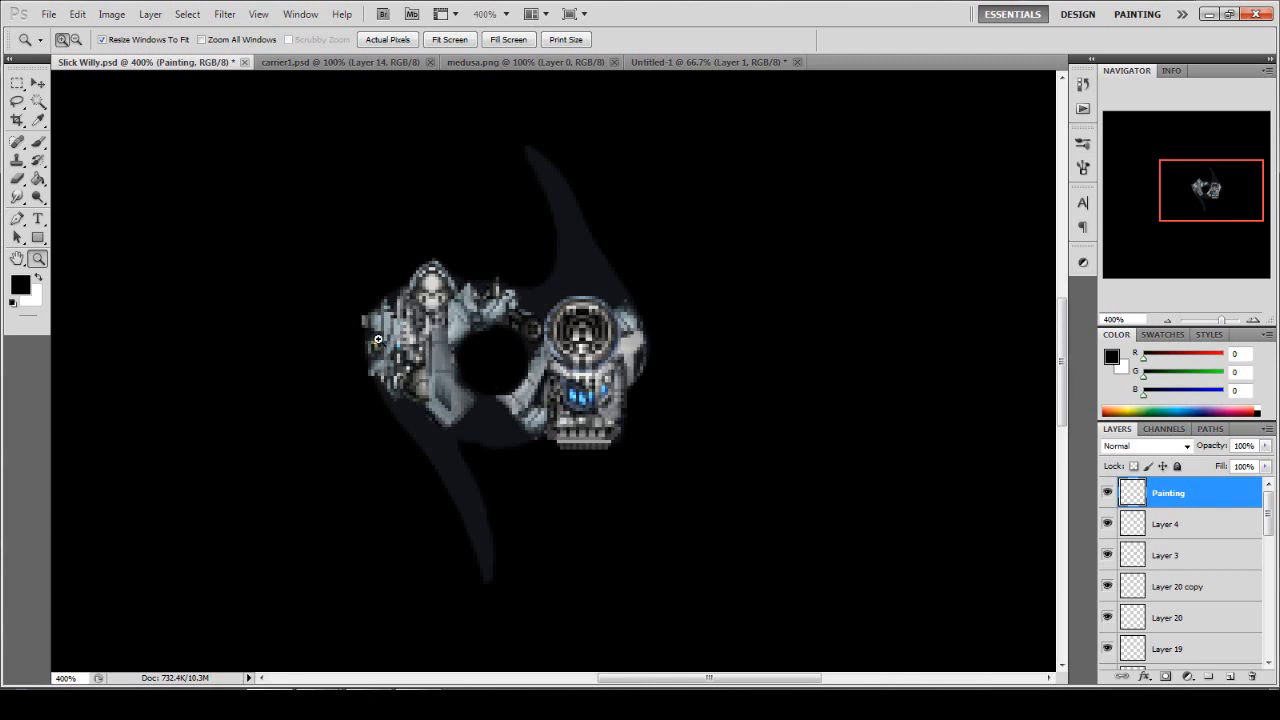
Set the Brush tool to a hard round tip with a size of 1 px and 100% hardness.
key("b")
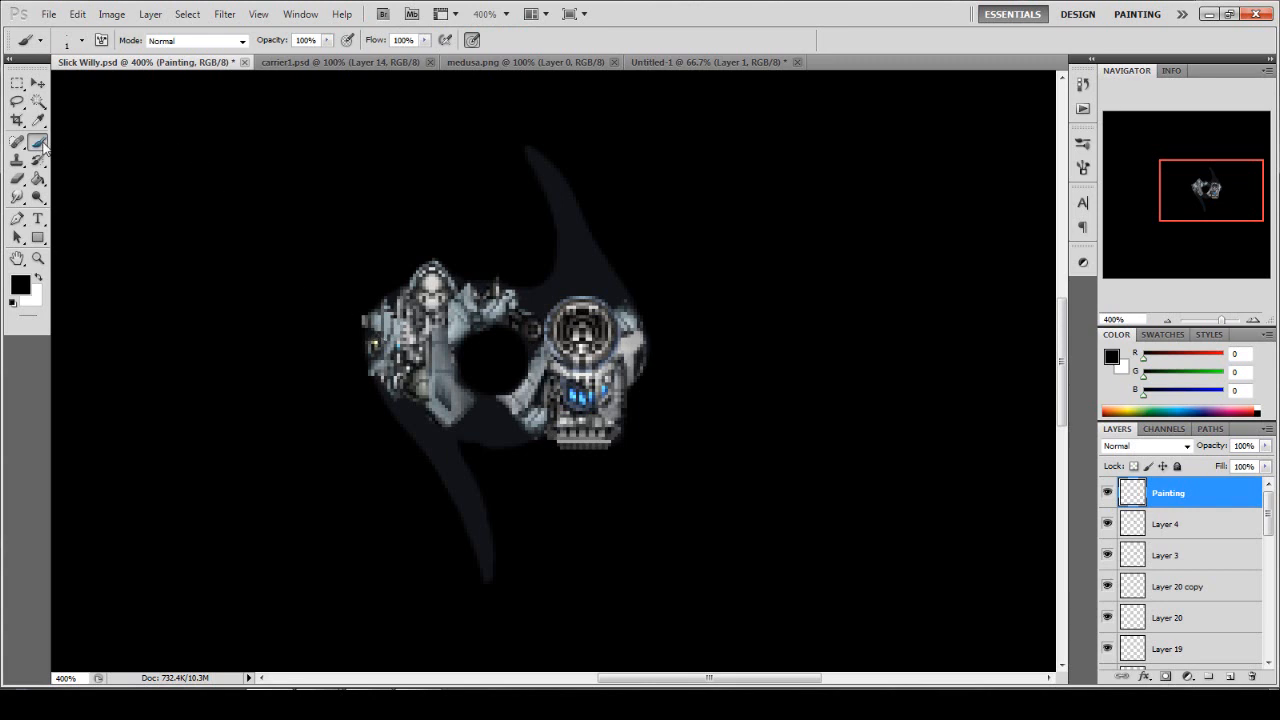
left_click(82, 41)
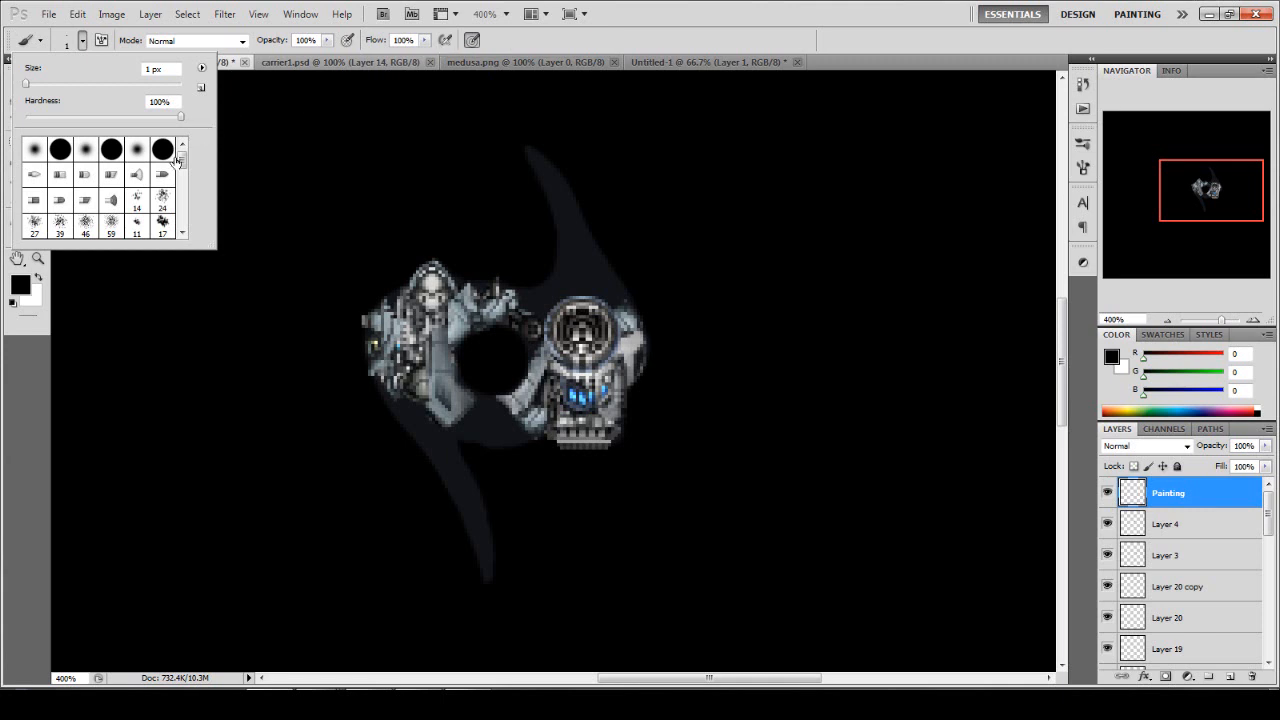
mouse_move(183, 166)
left_mouse_down()
mouse_move(183, 178)
mouse_move(183, 145)
left_mouse_up()
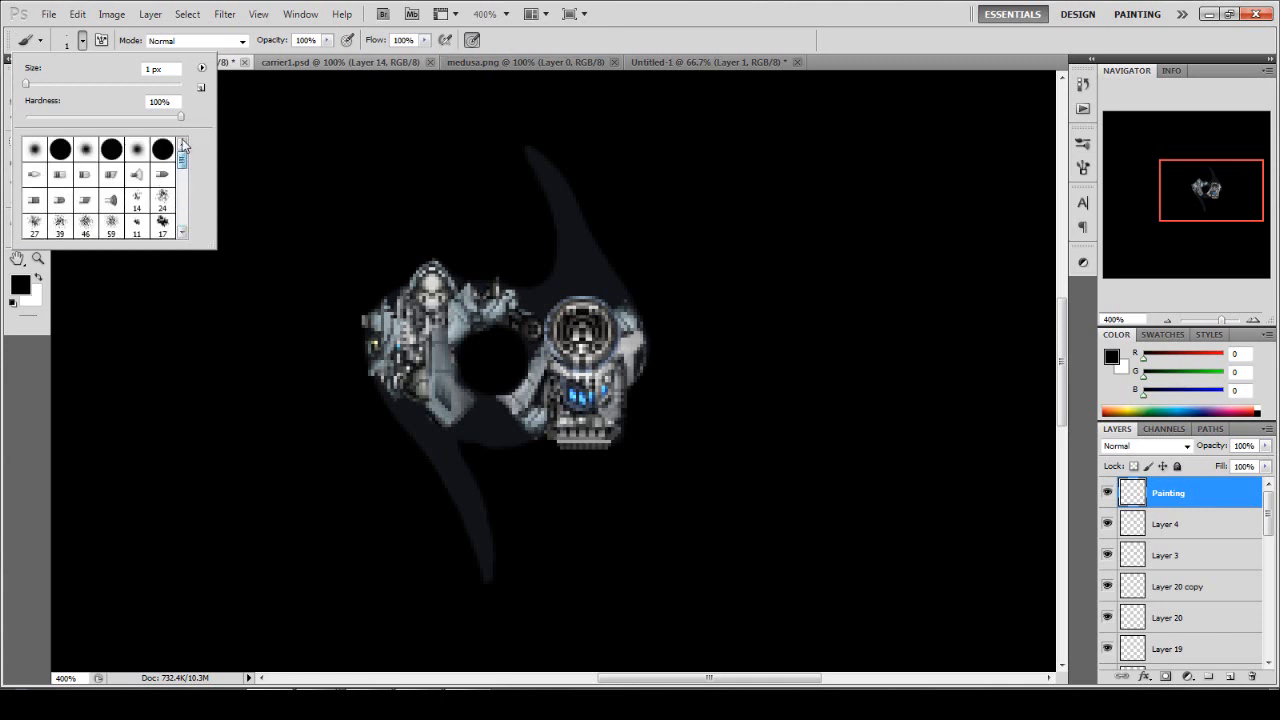
left_click(34, 149)
left_click(61, 150)
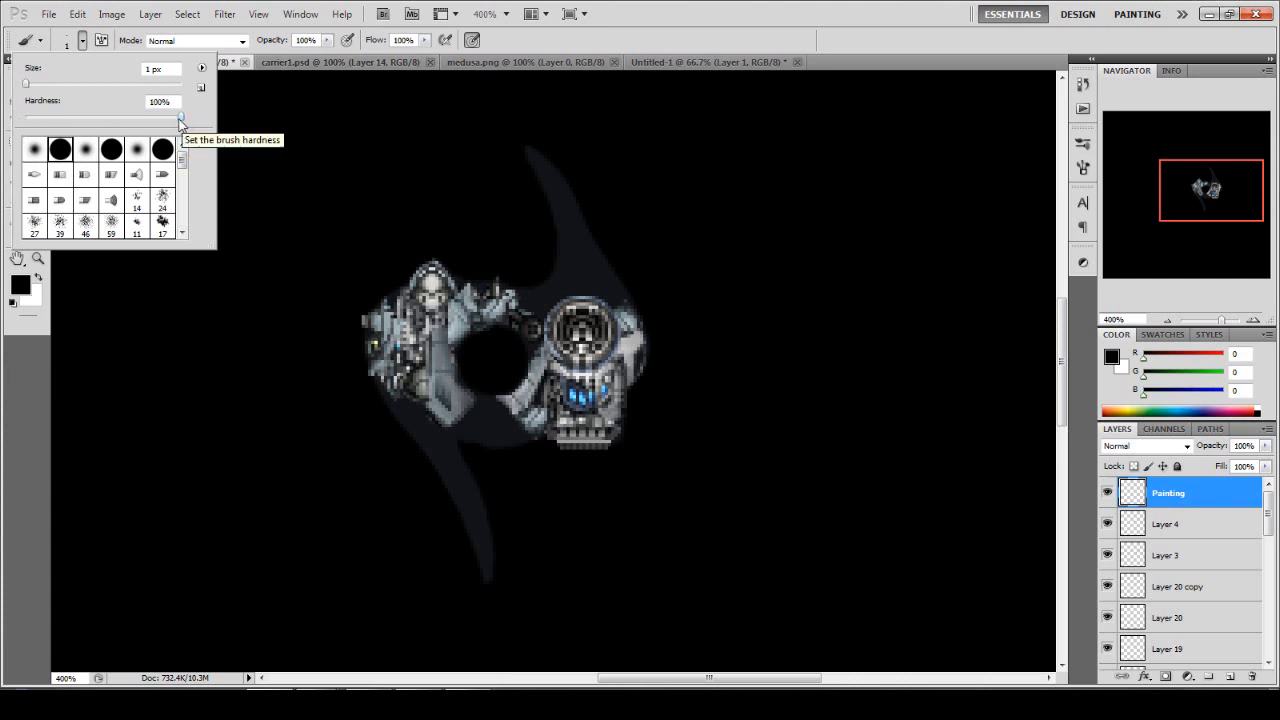
left_click_drag(26, 85, 25, 87)
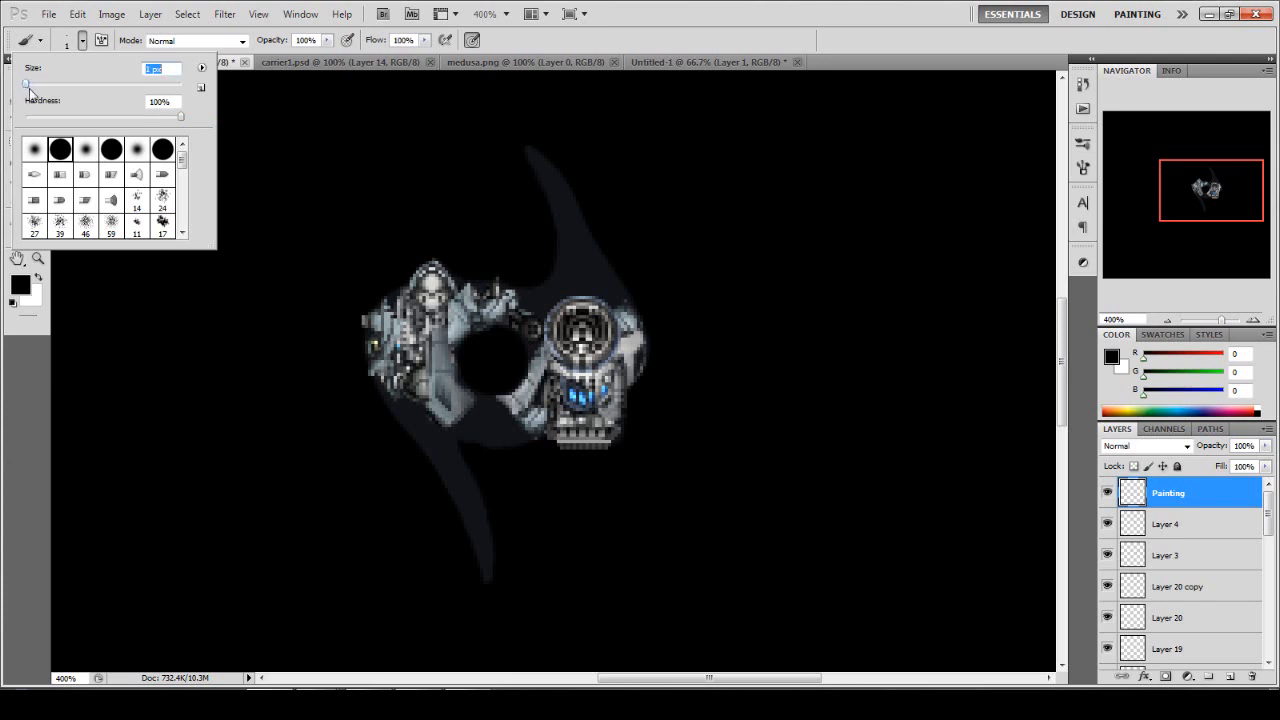
left_click(655, 16)
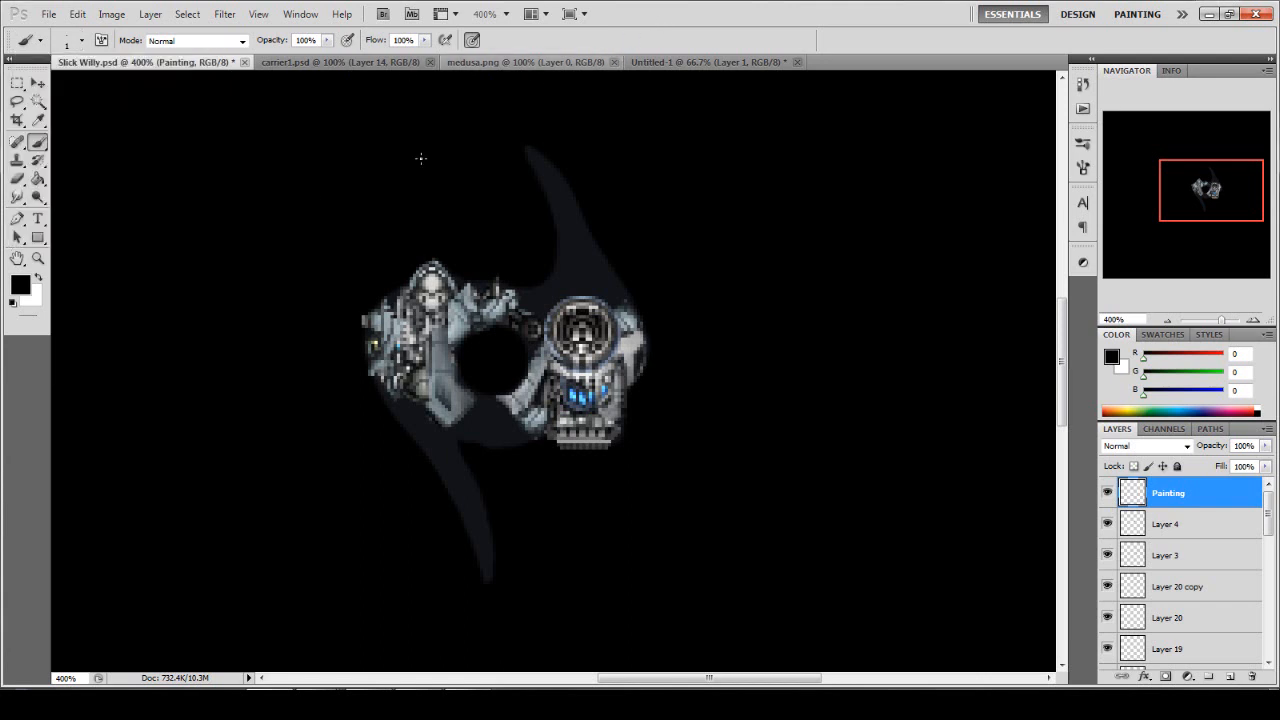
Set the Eraser tool's mode to Brush.
key("e")
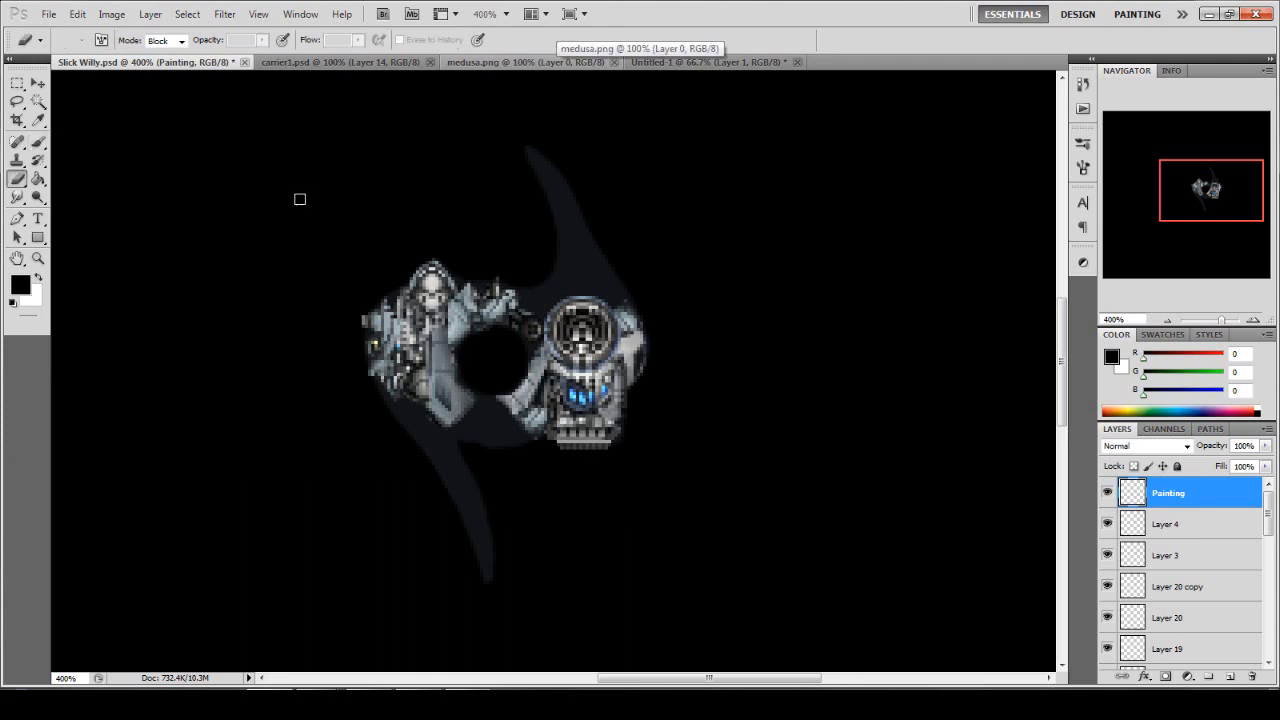
left_click(181, 41)
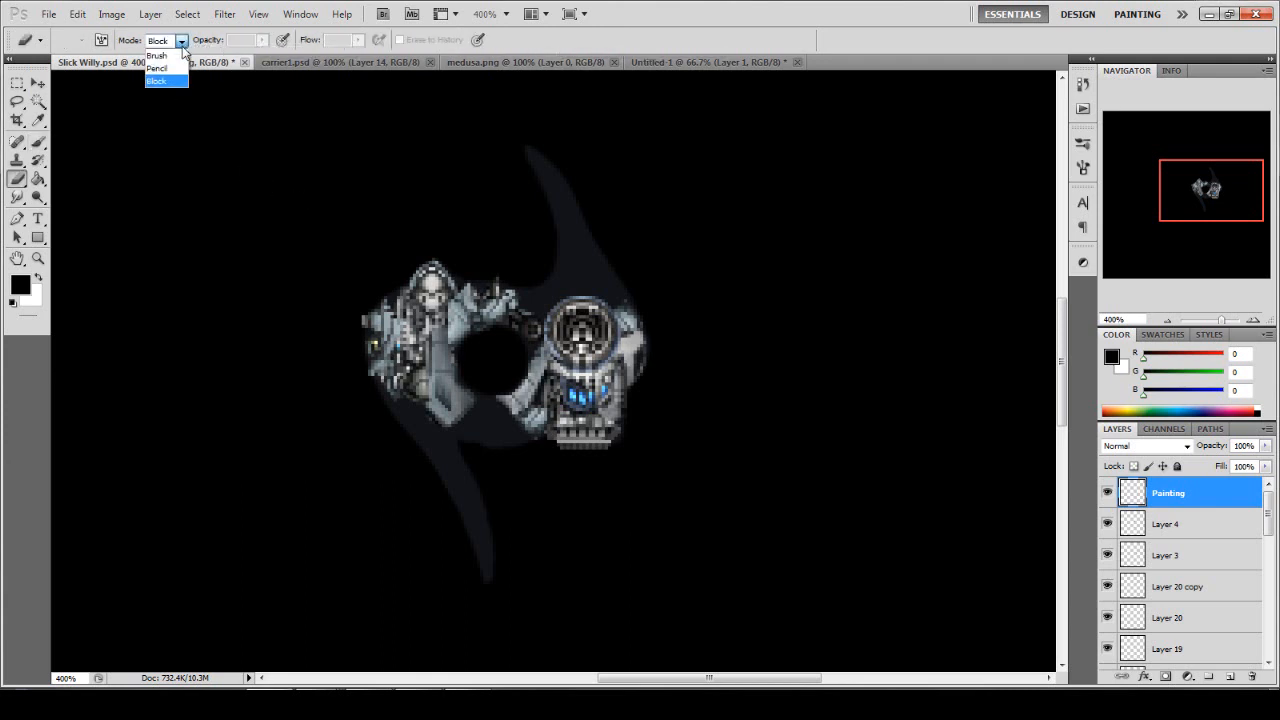
left_click(181, 53)
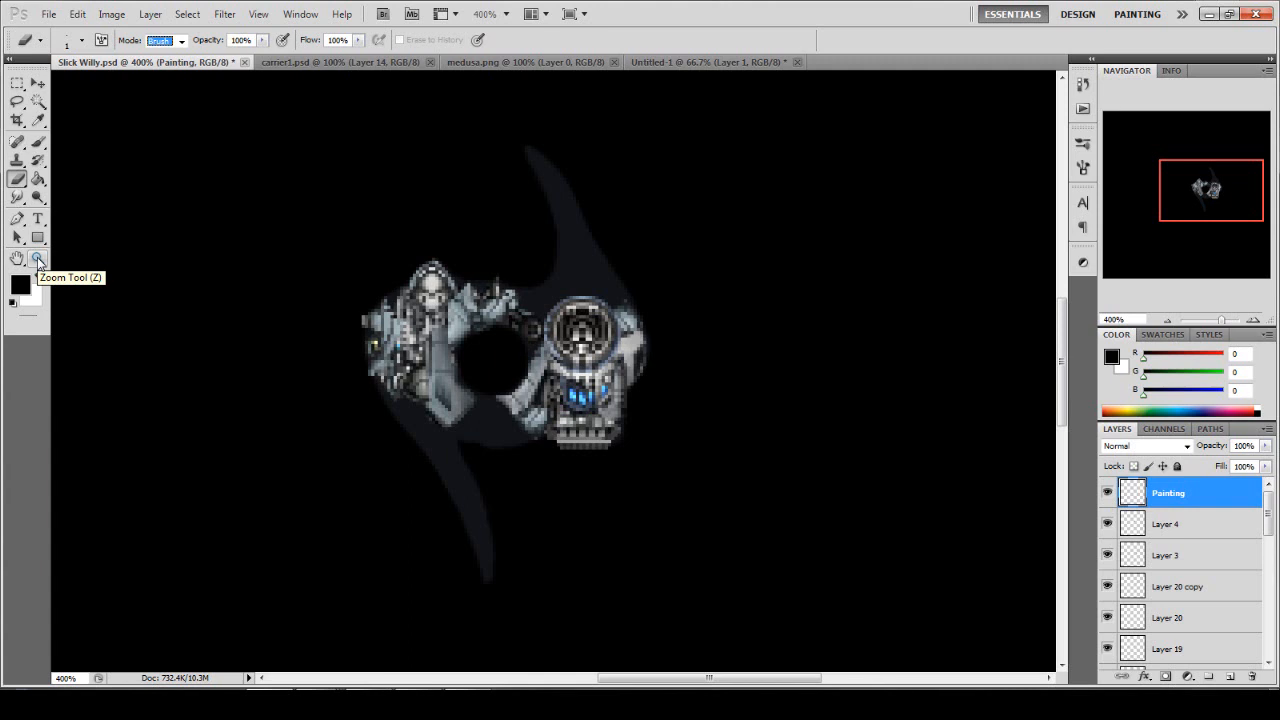
Sample ship colours with the Brush, ending on the silhouette's dark tone (RGB 18, 19, 24), testing and undoing strokes in the empty area above the ship.
left_click(38, 142)
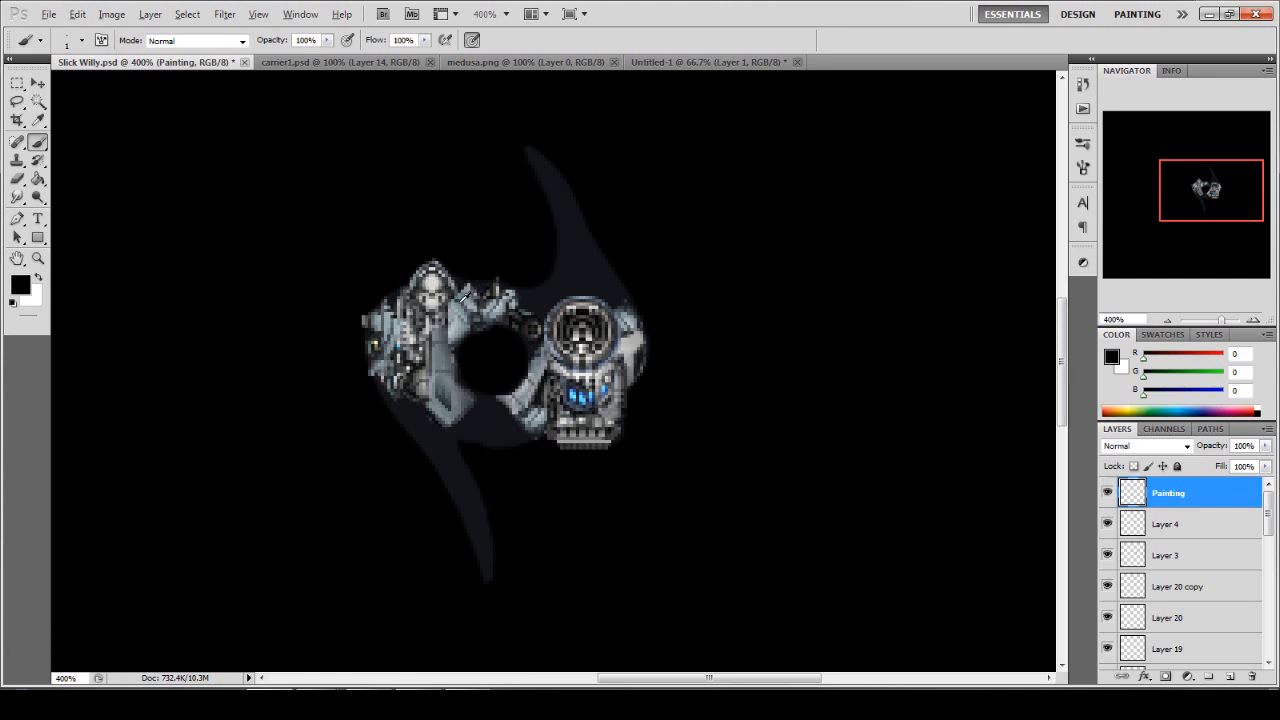
left_click(463, 293, "alt")
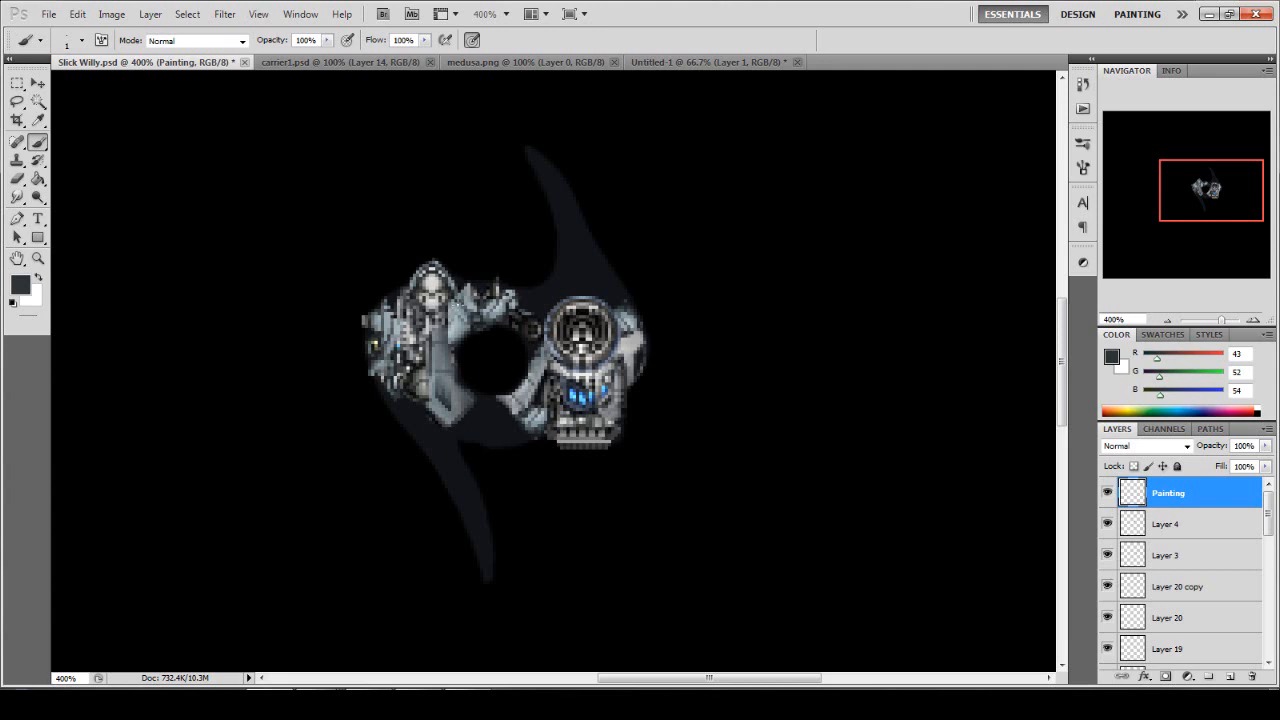
left_click(434, 280, "alt")
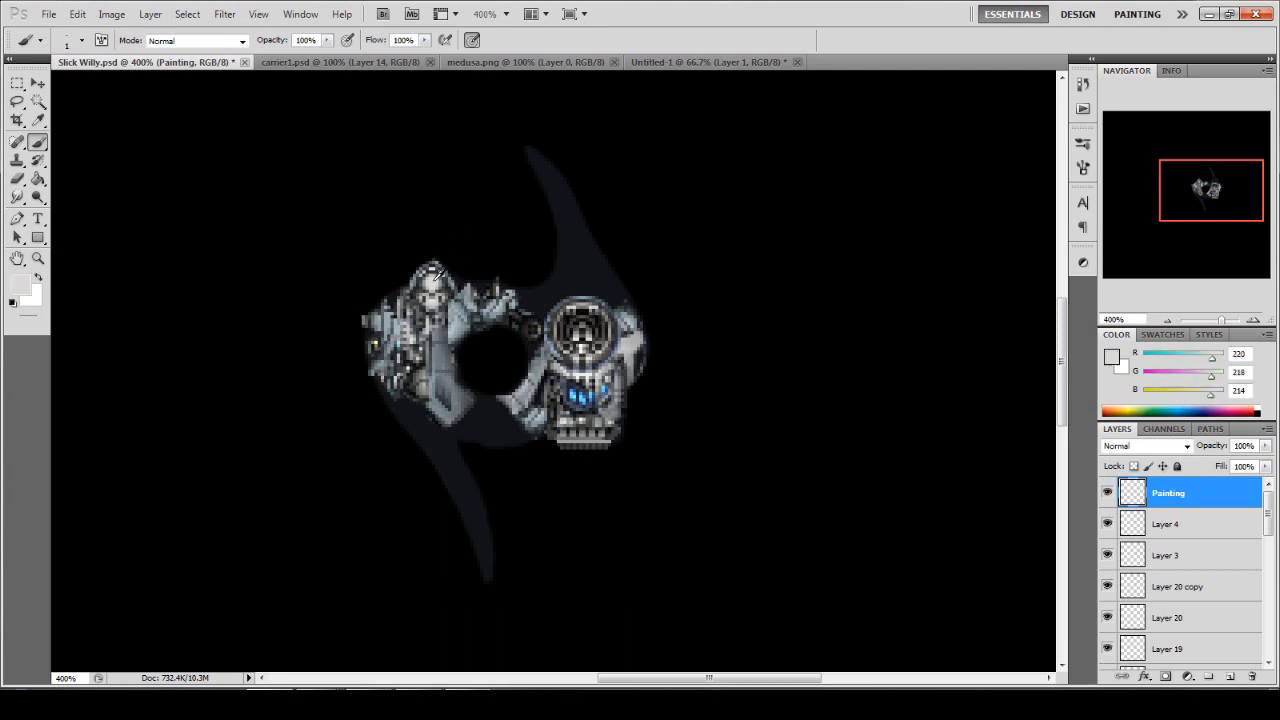
mouse_move(443, 145)
left_mouse_down()
mouse_move(352, 191)
mouse_move(437, 165)
mouse_move(356, 179)
left_mouse_up()
key("ctrl+z")
left_click(552, 289, "alt")
mouse_move(437, 163)
left_mouse_down()
mouse_move(451, 163)
mouse_move(401, 197)
left_mouse_up()
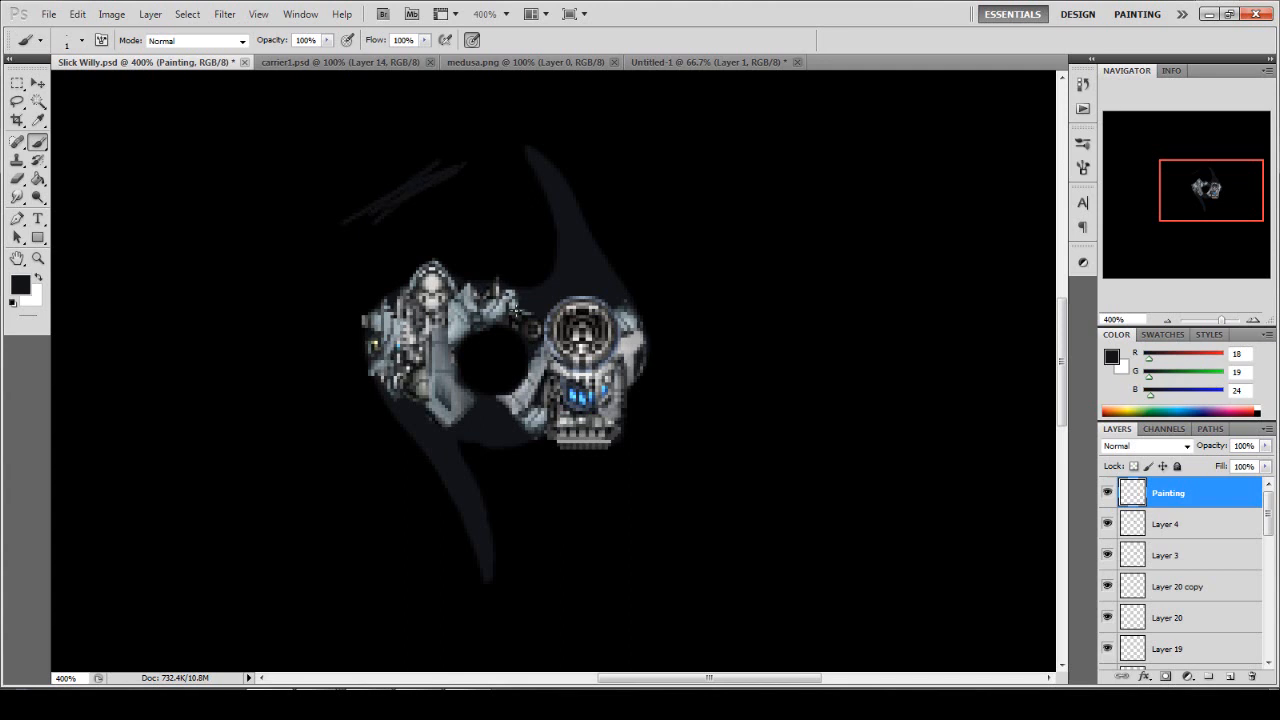
key("ctrl+z")
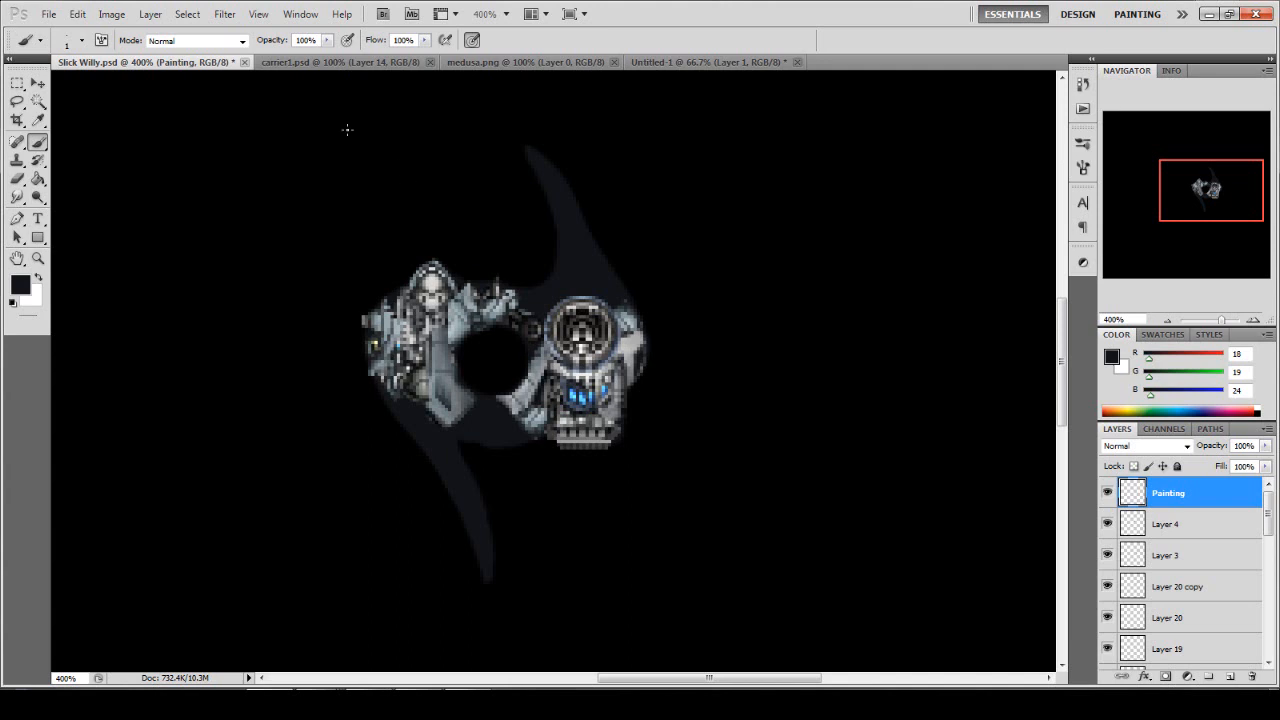
Try the Brush at 30% opacity and 97 px with a test stroke in the empty space right of the ship, and undo it.
left_click(328, 41)
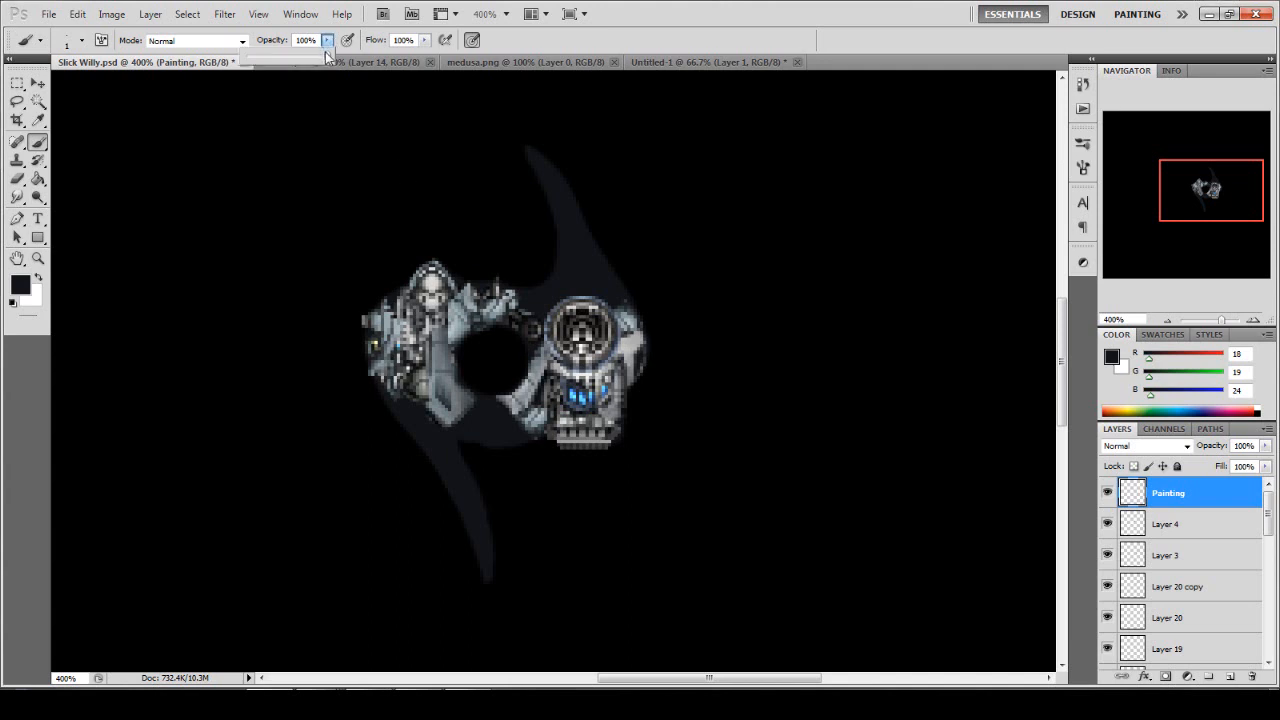
left_click_drag(326, 56, 275, 69)
left_click(82, 41)
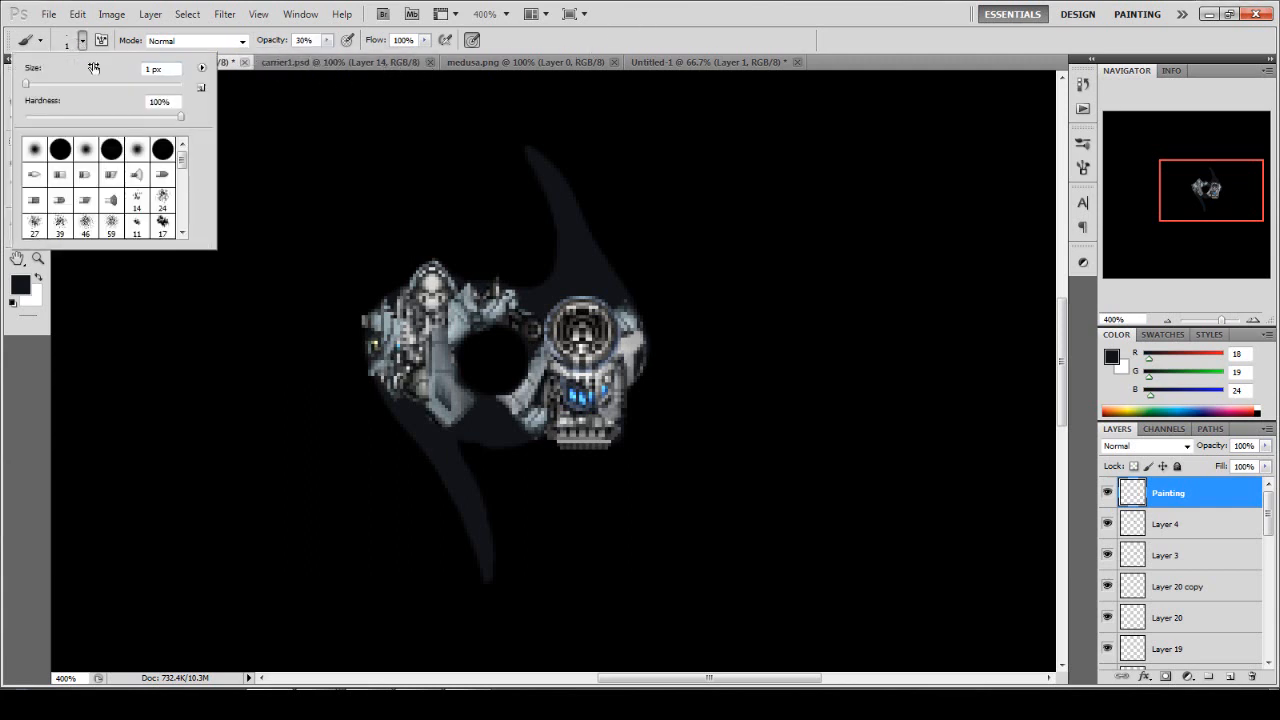
left_click_drag(93, 67, 189, 67)
key("Return")
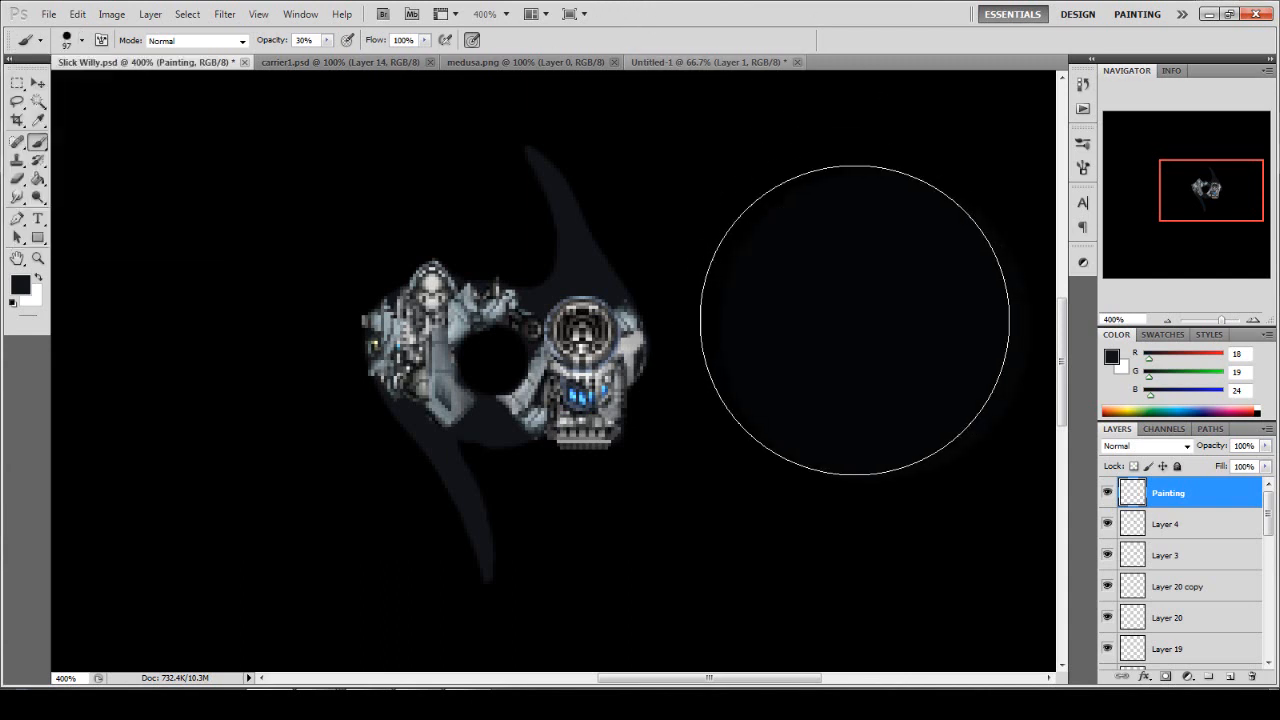
mouse_move(855, 320)
left_mouse_down()
mouse_move(892, 367)
mouse_move(821, 328)
mouse_move(878, 410)
mouse_move(888, 367)
left_mouse_up()
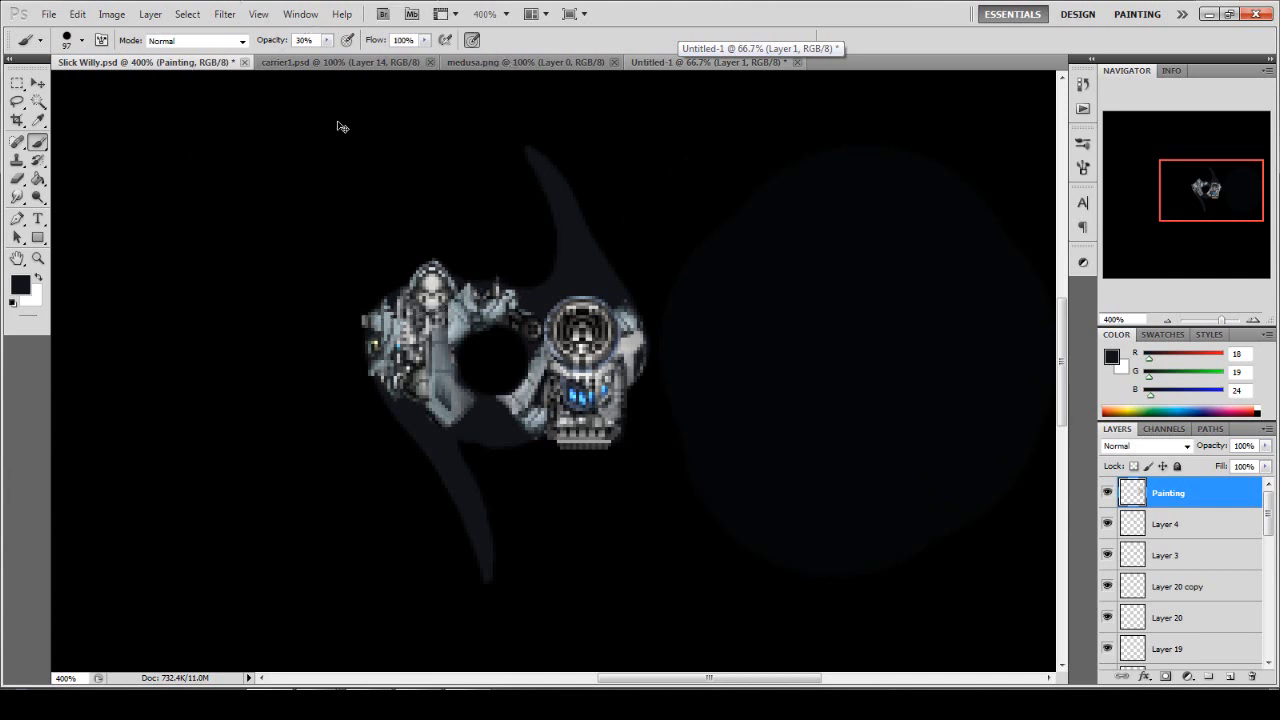
key("ctrl+z")
Restore the Brush to 100% opacity, test and undo a stroke beside the ship, and reset its size to 1 px.
left_click_drag(327, 48, 476, 62)
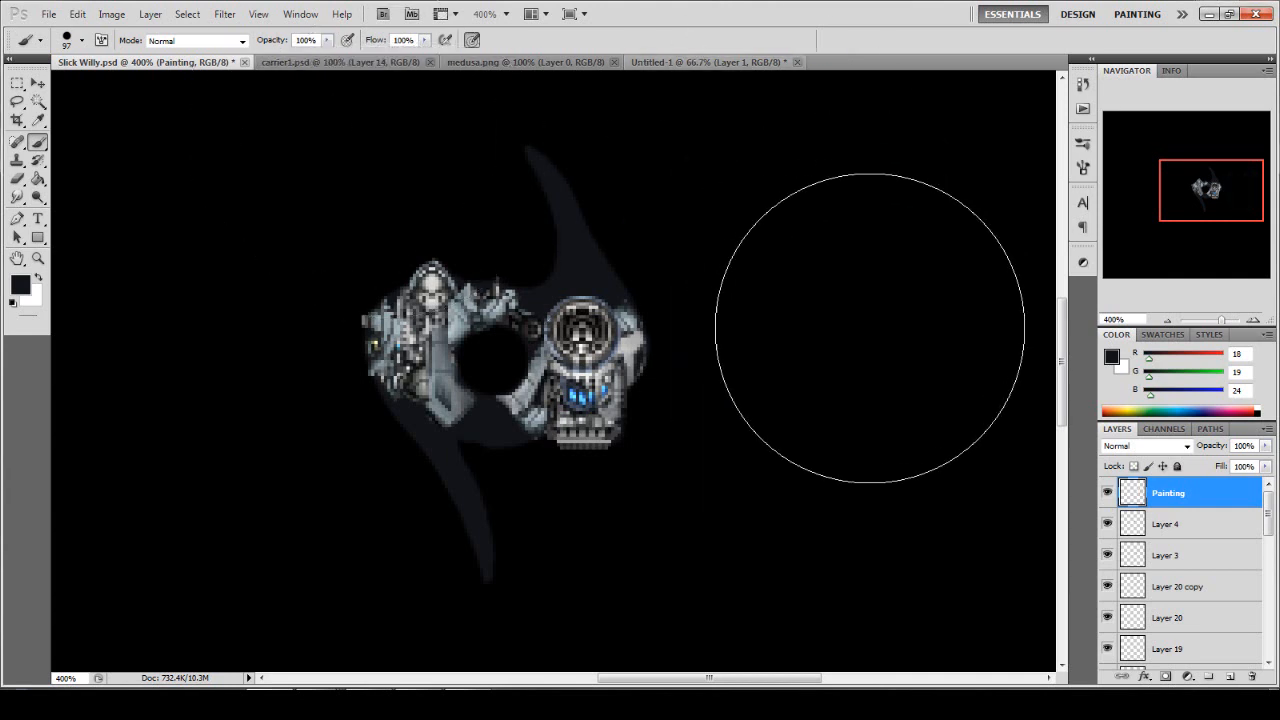
mouse_move(876, 335)
left_mouse_down()
mouse_move(847, 230)
mouse_move(852, 308)
mouse_move(904, 442)
mouse_move(860, 515)
mouse_move(874, 400)
left_mouse_up()
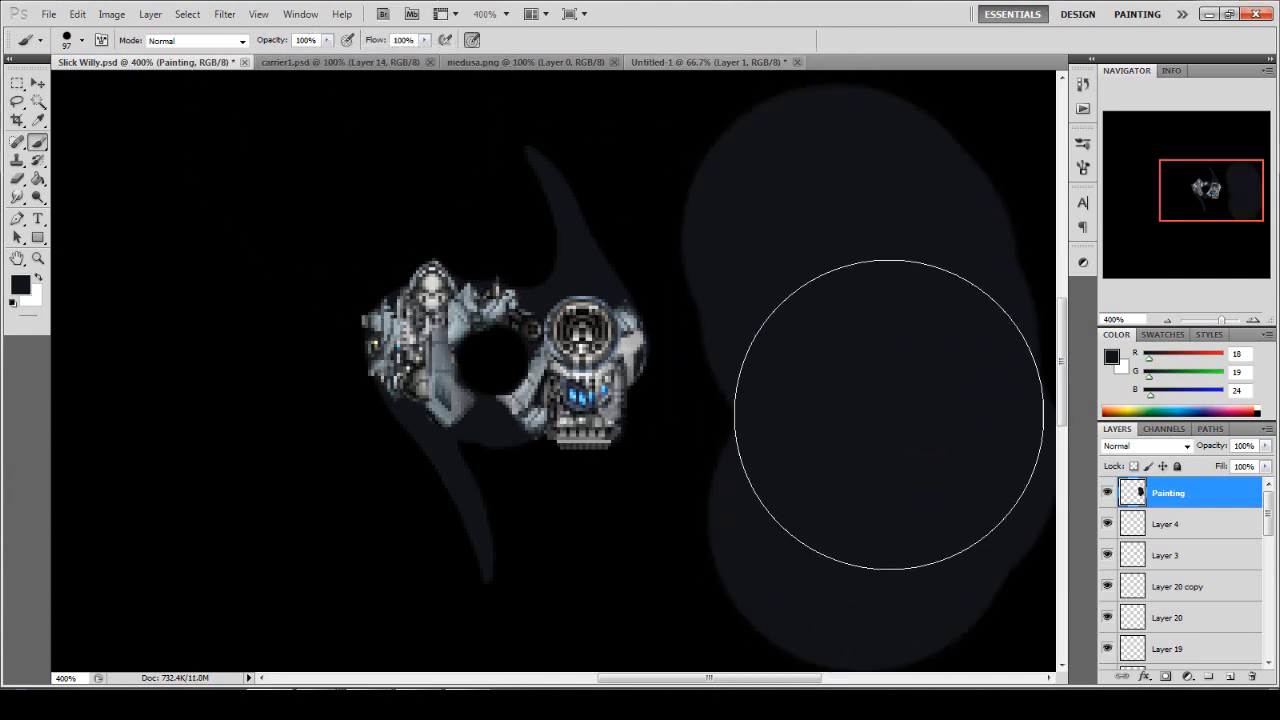
key("ctrl+z")
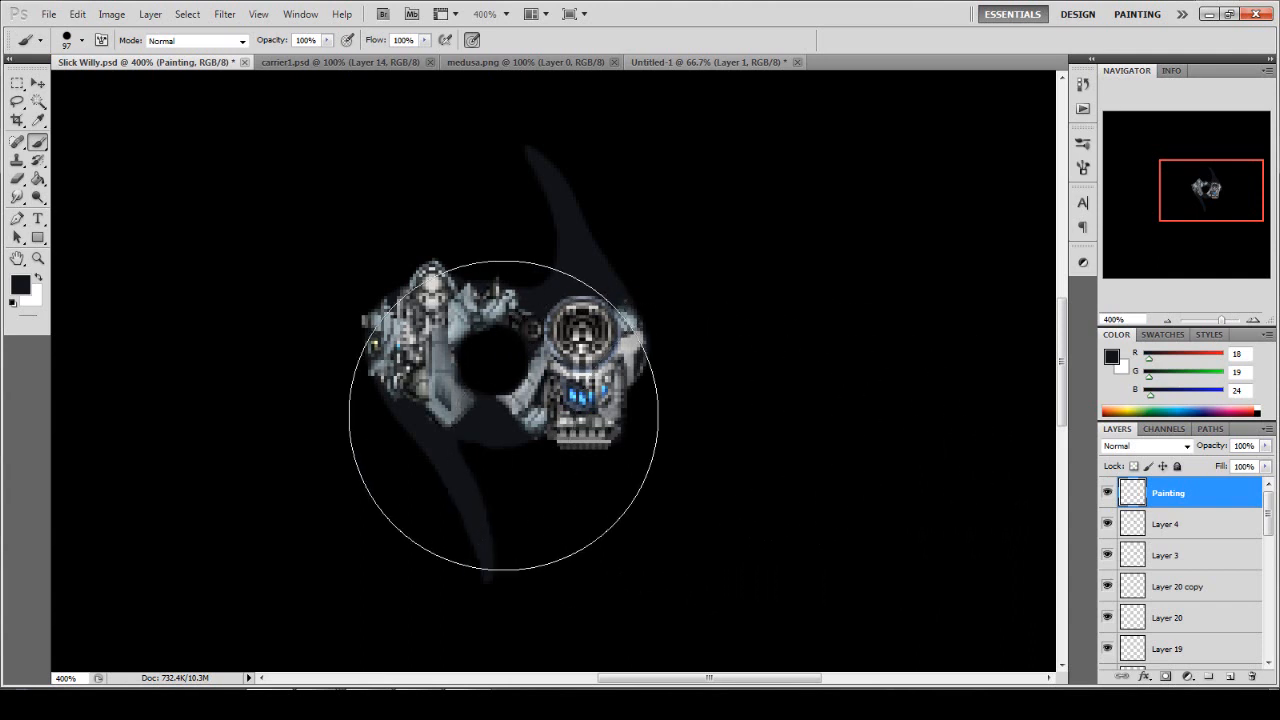
left_click(82, 40)
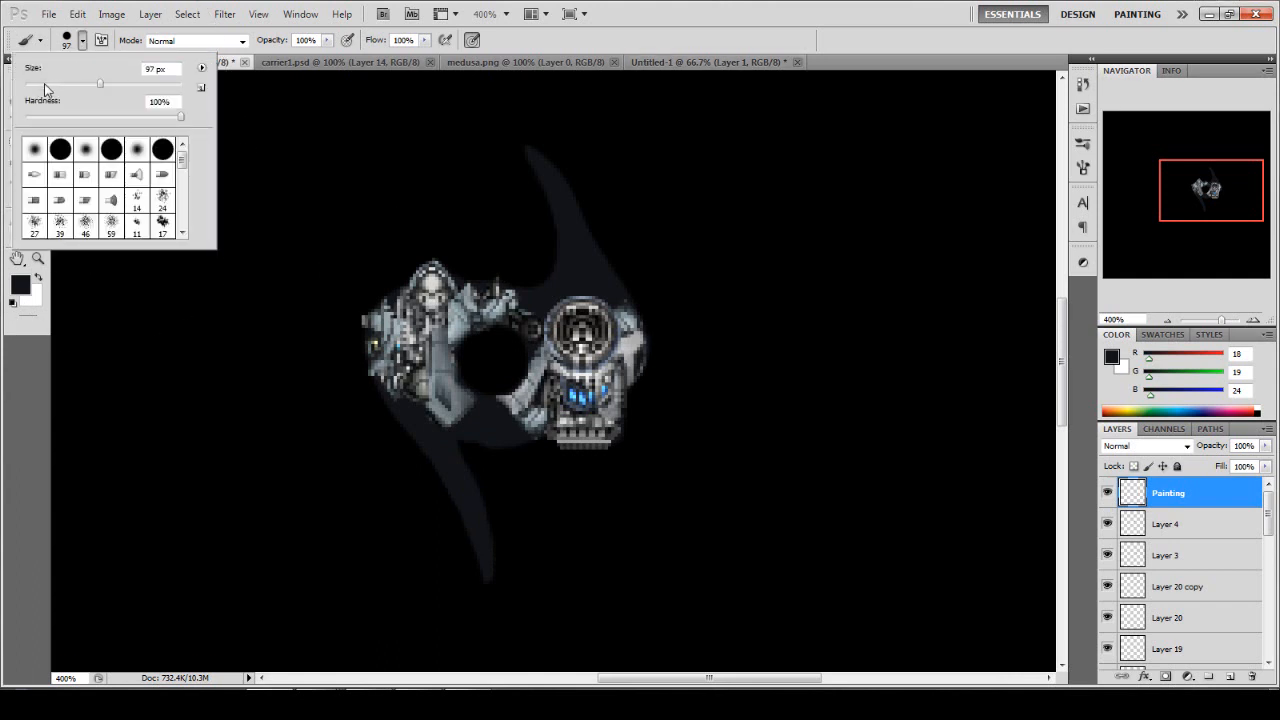
left_click_drag(49, 86, 26, 86)
left_click(672, 15)
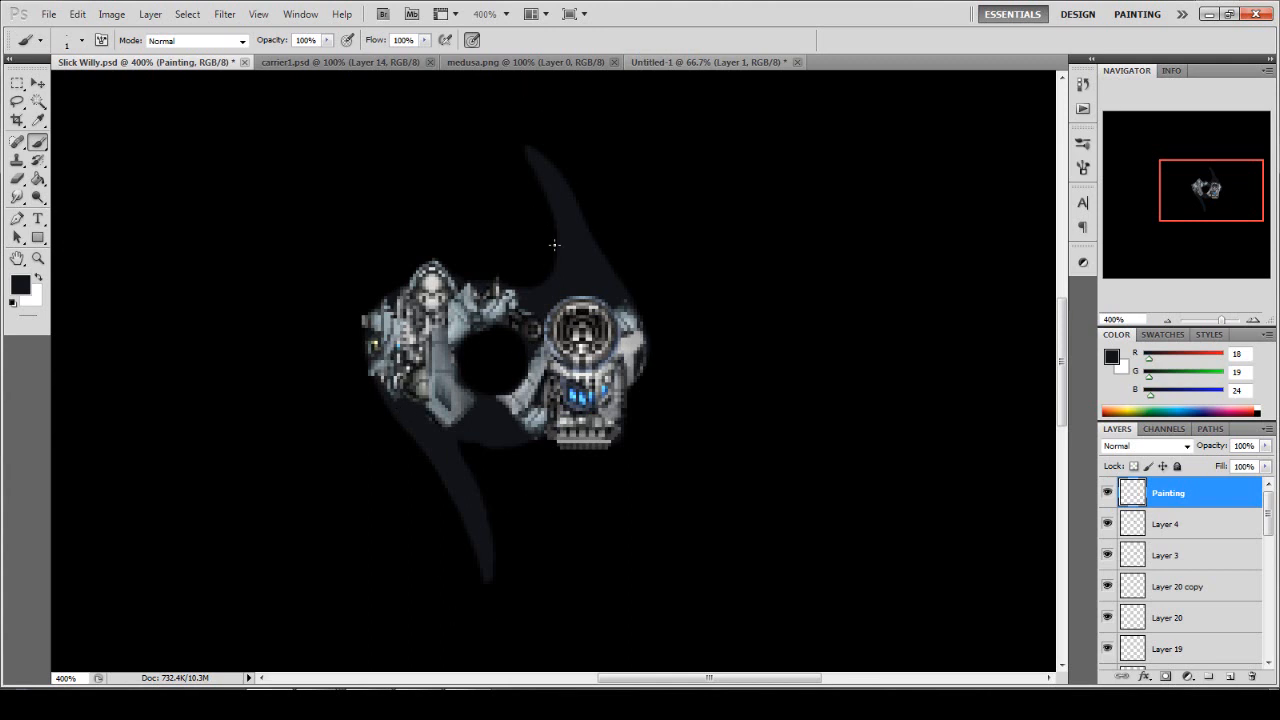
Examine the skull section on the ship's left side up close and the whole sprite at actual size.
left_click(38, 258)
left_click(357, 313)
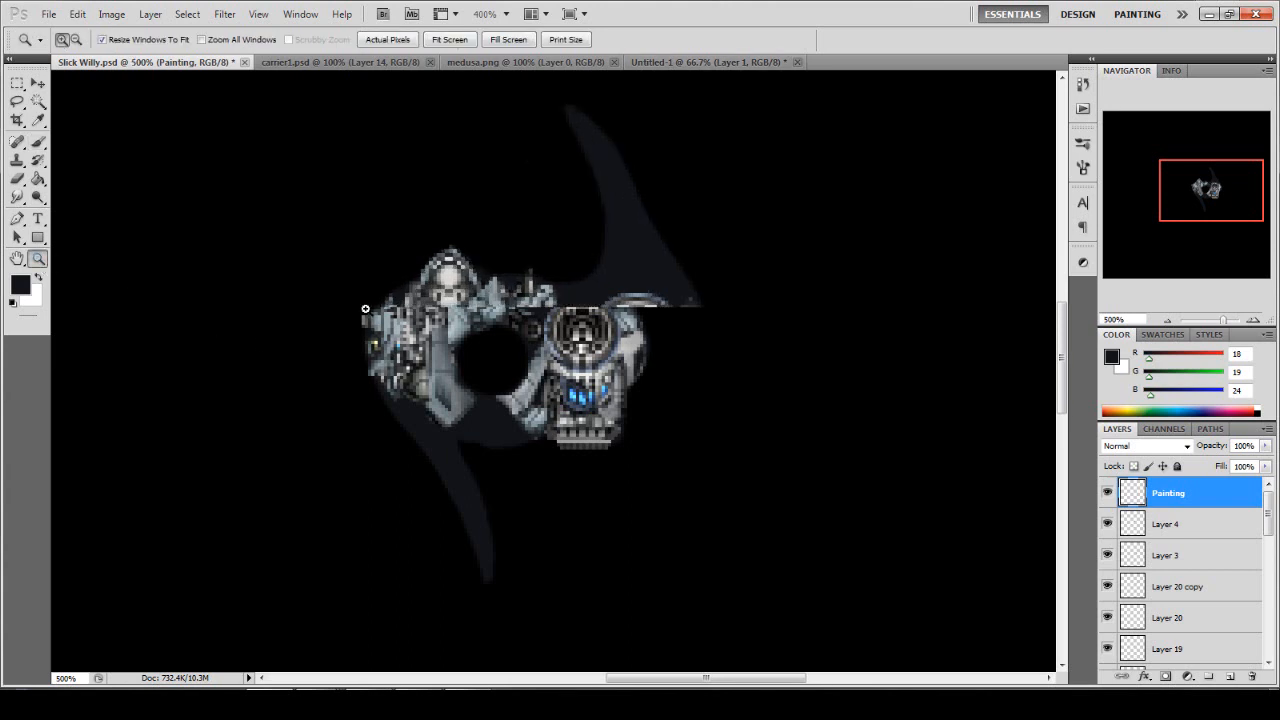
left_click(355, 315)
left_click(350, 316)
left_click(350, 316)
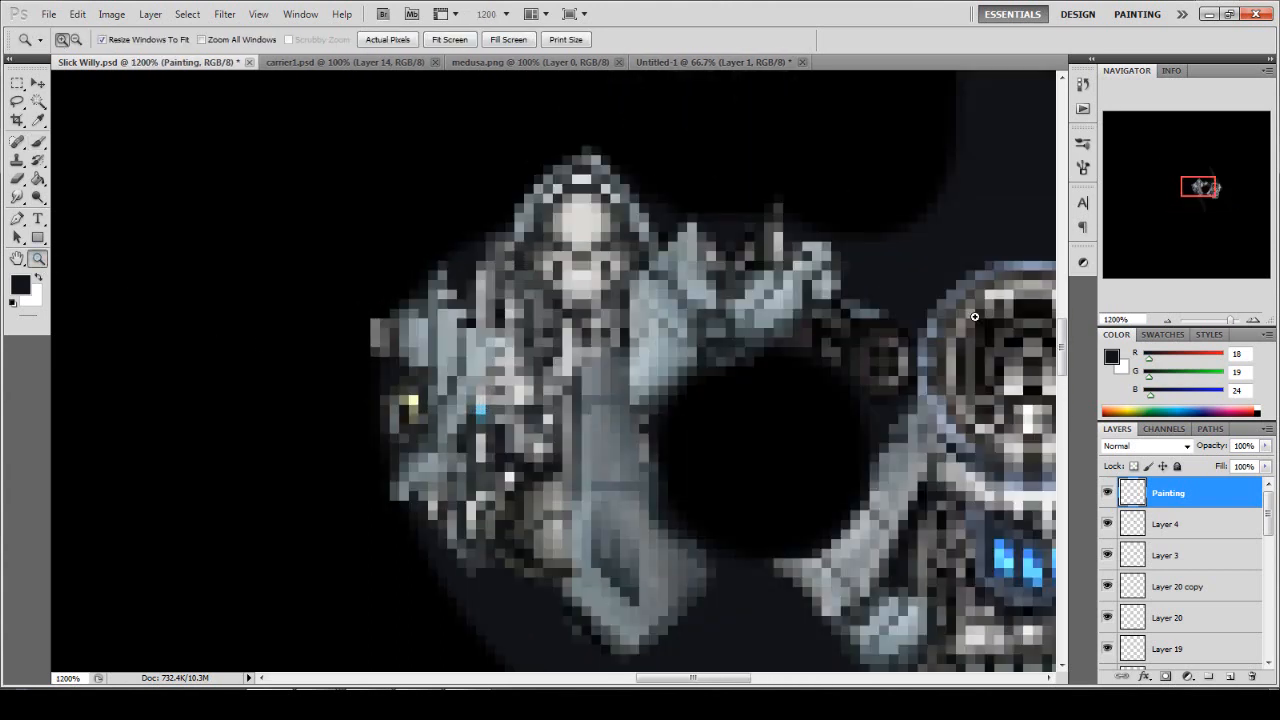
left_click_drag(1190, 189, 1186, 186)
scroll(900, 320, "down", 3)
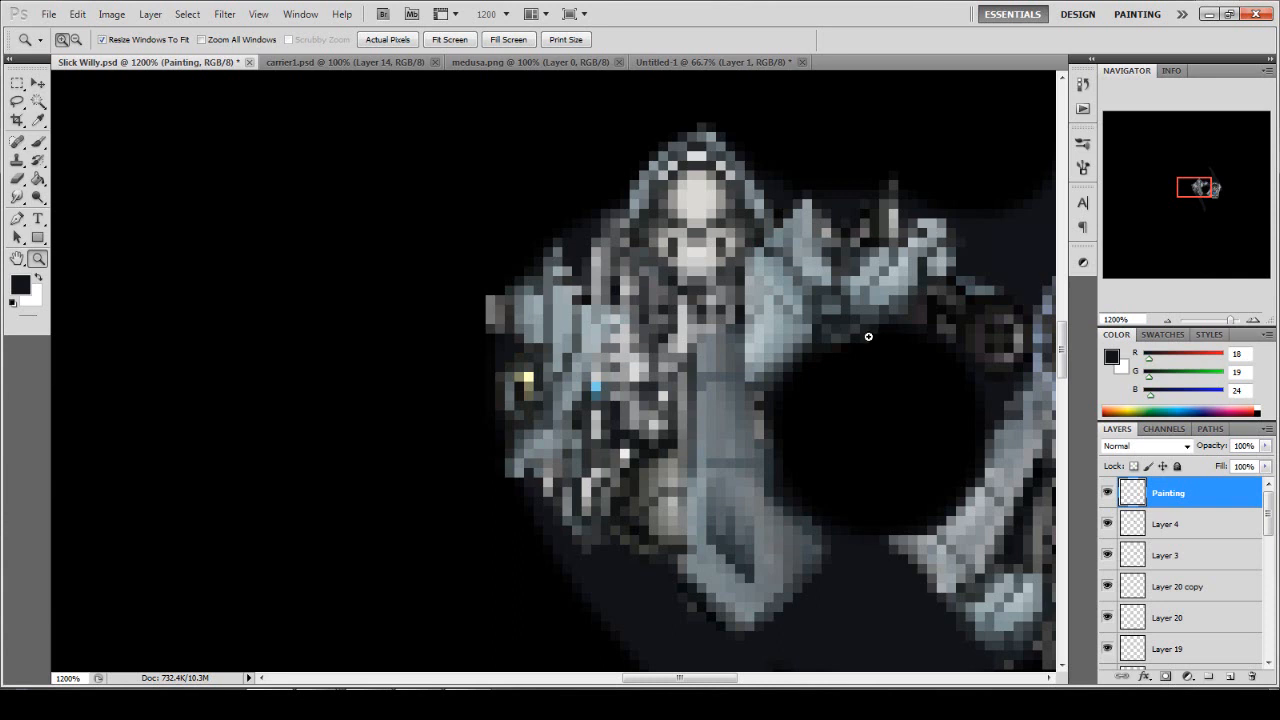
double_click(38, 259)
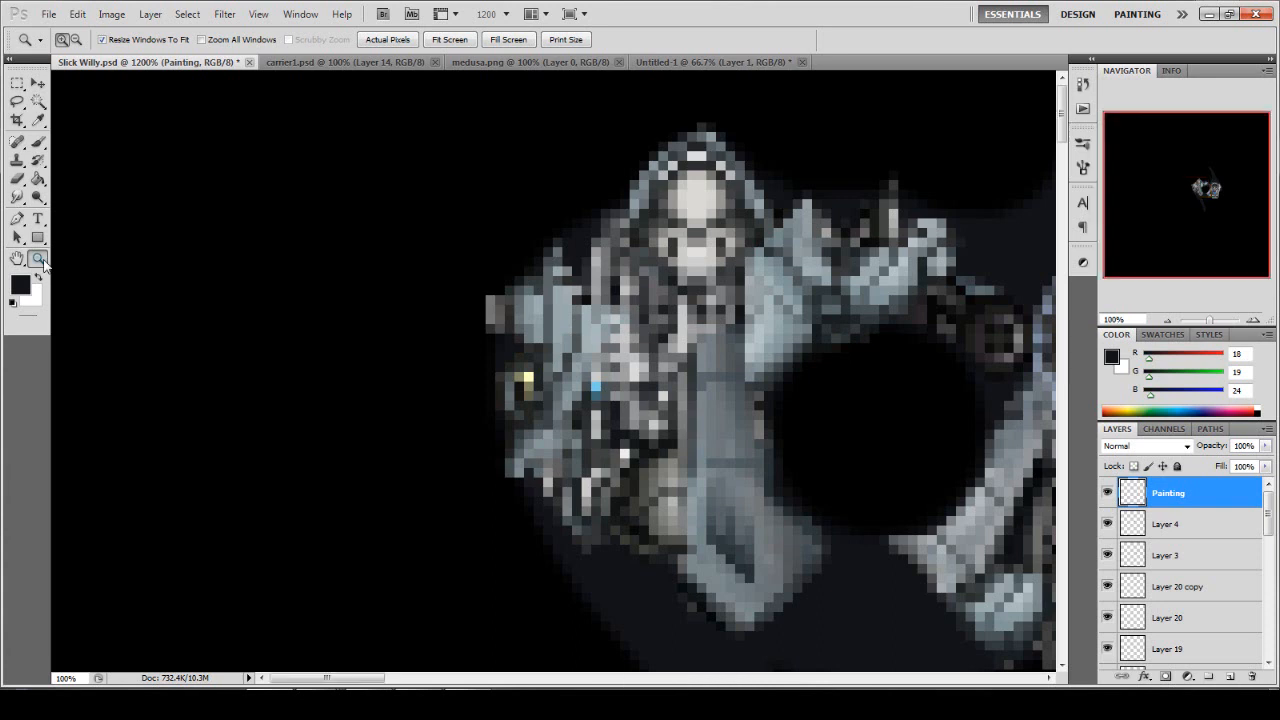
left_click(577, 362)
left_click(562, 364)
left_click(558, 364)
left_click(550, 361)
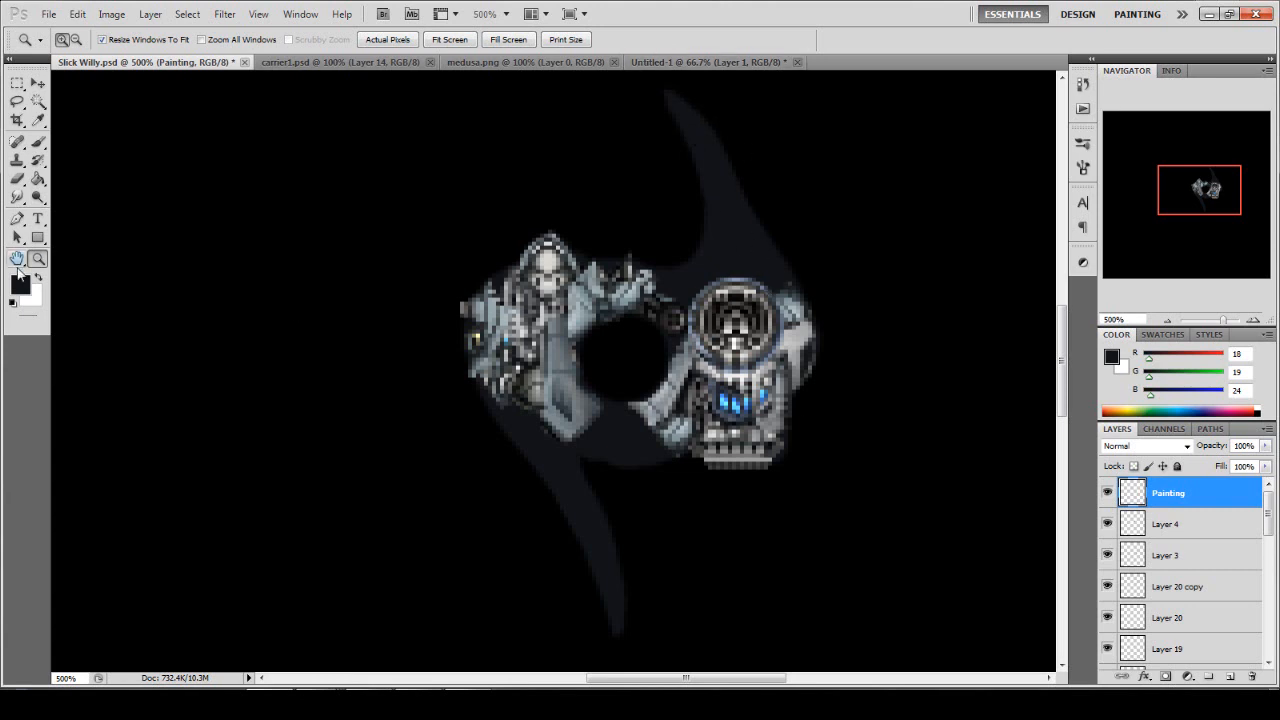
Sample the light blue-grey (RGB 153, 168, 172) from the ship's left plating with the Brush, then test and undo a stroke beside it.
left_click(487, 318)
left_click(487, 318)
left_click(487, 318)
key("b")
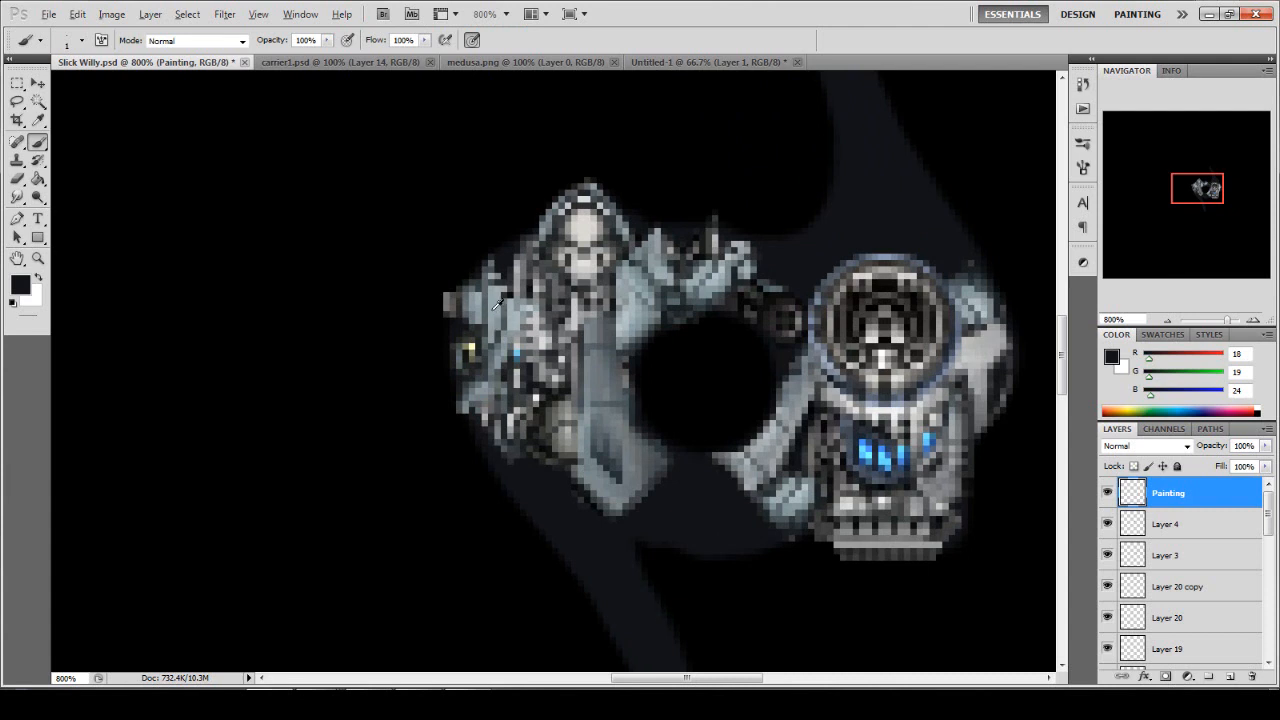
left_click(495, 304, "alt")
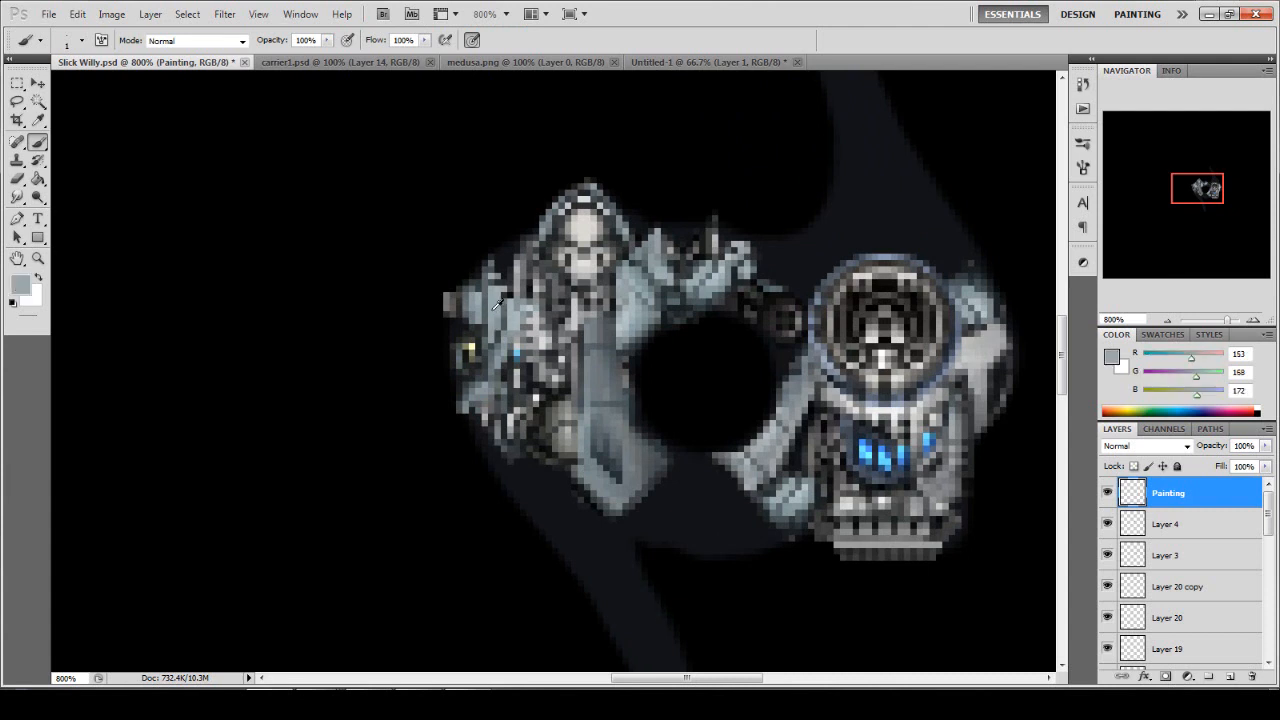
left_click_drag(420, 399, 422, 517)
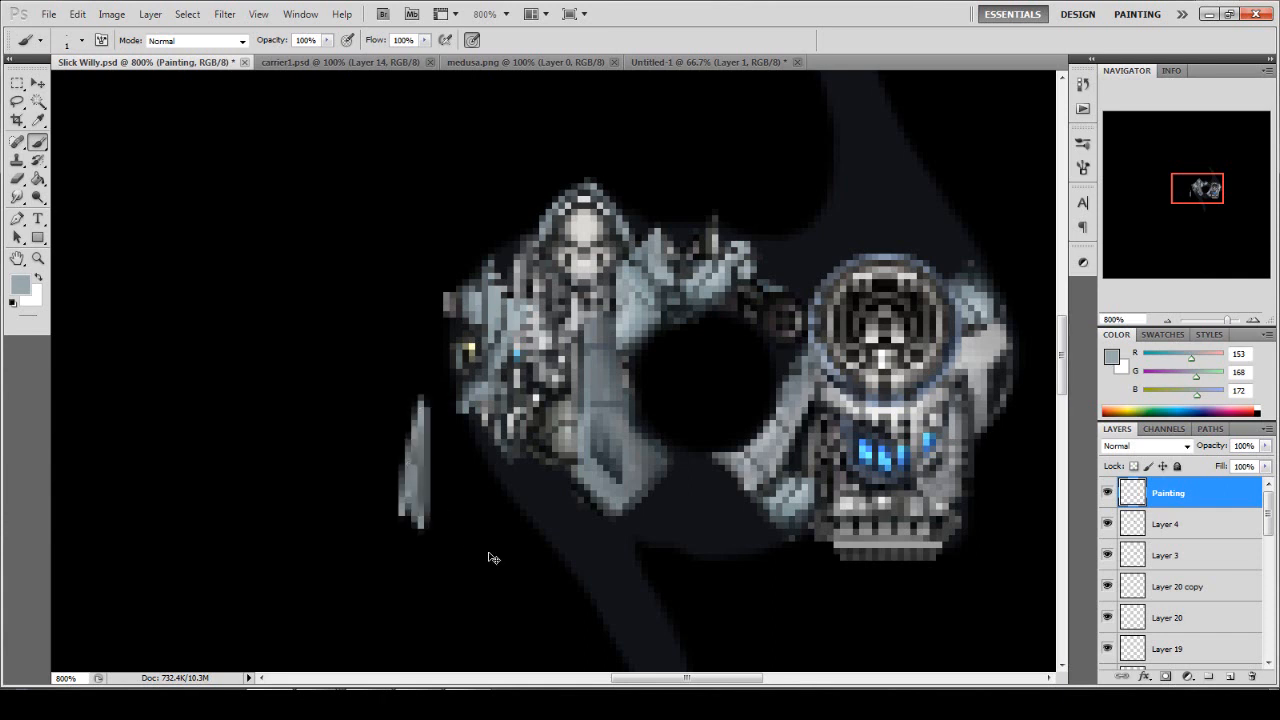
key("ctrl+z")
Paint the silhouette's lower fin solid light blue-grey, from the plating below the skull section down to the fin's tip.
left_click(38, 258)
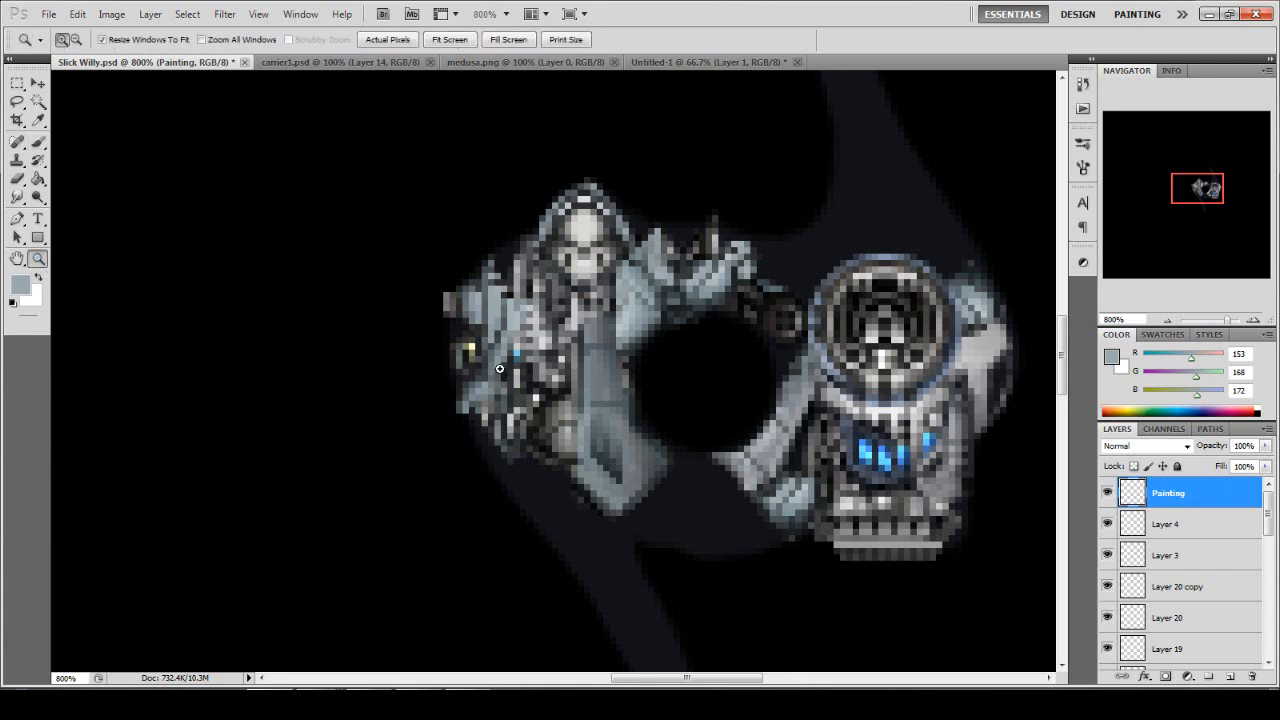
left_click(503, 370)
key("b")
mouse_move(512, 240)
left_mouse_down()
mouse_move(502, 279)
mouse_move(523, 402)
mouse_move(481, 287)
mouse_move(513, 399)
mouse_move(505, 460)
mouse_move(475, 391)
mouse_move(480, 367)
mouse_move(499, 446)
mouse_move(457, 361)
mouse_move(481, 419)
mouse_move(475, 440)
mouse_move(451, 380)
mouse_move(520, 497)
mouse_move(496, 406)
mouse_move(501, 334)
mouse_move(511, 417)
mouse_move(538, 440)
mouse_move(523, 365)
mouse_move(515, 375)
mouse_move(576, 510)
mouse_move(549, 409)
mouse_move(599, 512)
mouse_move(631, 555)
mouse_move(615, 504)
mouse_move(668, 597)
mouse_move(563, 452)
mouse_move(586, 526)
mouse_move(560, 514)
mouse_move(510, 438)
mouse_move(541, 465)
mouse_move(584, 540)
mouse_move(523, 472)
mouse_move(593, 577)
mouse_move(521, 472)
mouse_move(578, 554)
mouse_move(557, 532)
mouse_move(633, 578)
mouse_move(565, 491)
mouse_move(660, 605)
left_mouse_up()
scroll(660, 605, "down", 5)
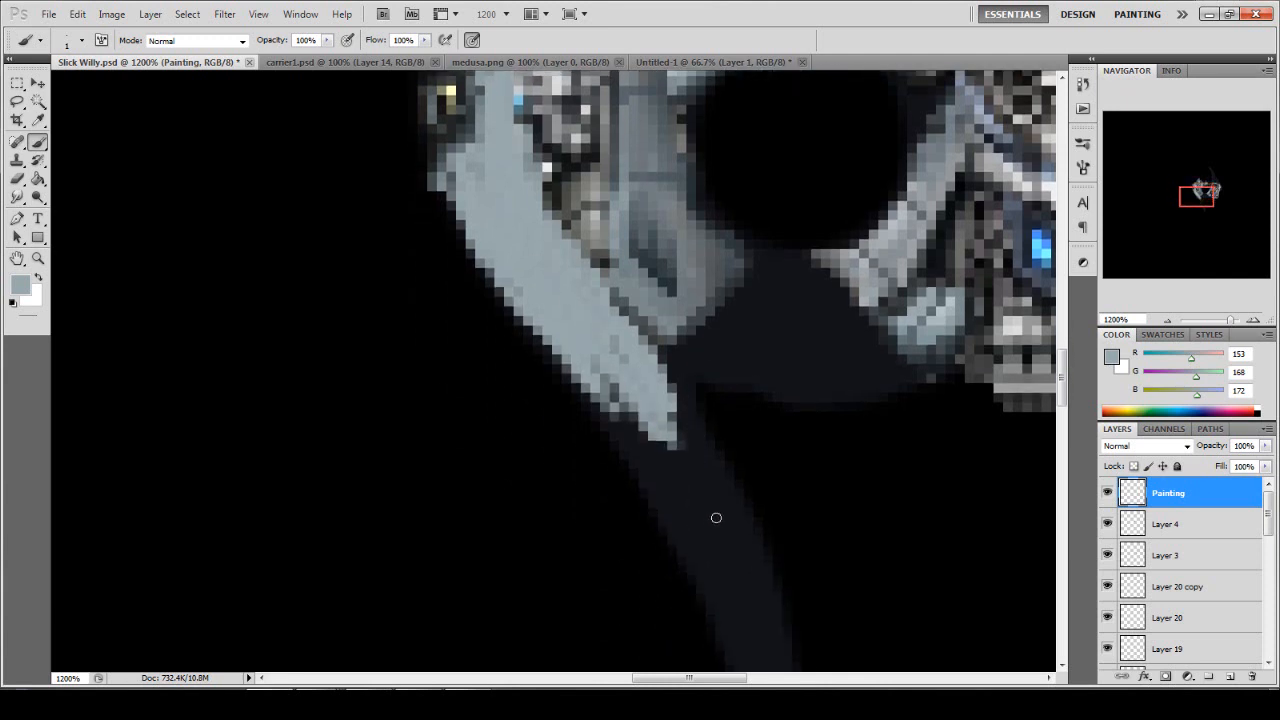
mouse_move(652, 286)
left_mouse_down()
mouse_move(706, 304)
mouse_move(673, 263)
mouse_move(732, 365)
mouse_move(693, 302)
mouse_move(716, 332)
mouse_move(780, 548)
mouse_move(783, 656)
mouse_move(702, 440)
mouse_move(577, 236)
mouse_move(617, 243)
mouse_move(581, 175)
mouse_move(642, 237)
mouse_move(657, 289)
mouse_move(648, 253)
mouse_move(682, 290)
mouse_move(697, 333)
mouse_move(624, 255)
mouse_move(590, 170)
mouse_move(736, 429)
mouse_move(657, 284)
mouse_move(622, 273)
mouse_move(722, 410)
mouse_move(709, 344)
mouse_move(785, 609)
mouse_move(679, 340)
mouse_move(686, 388)
mouse_move(607, 252)
mouse_move(676, 326)
mouse_move(660, 286)
mouse_move(736, 467)
mouse_move(740, 513)
mouse_move(754, 466)
mouse_move(740, 431)
mouse_move(759, 578)
mouse_move(780, 619)
mouse_move(743, 468)
mouse_move(698, 418)
left_mouse_up()
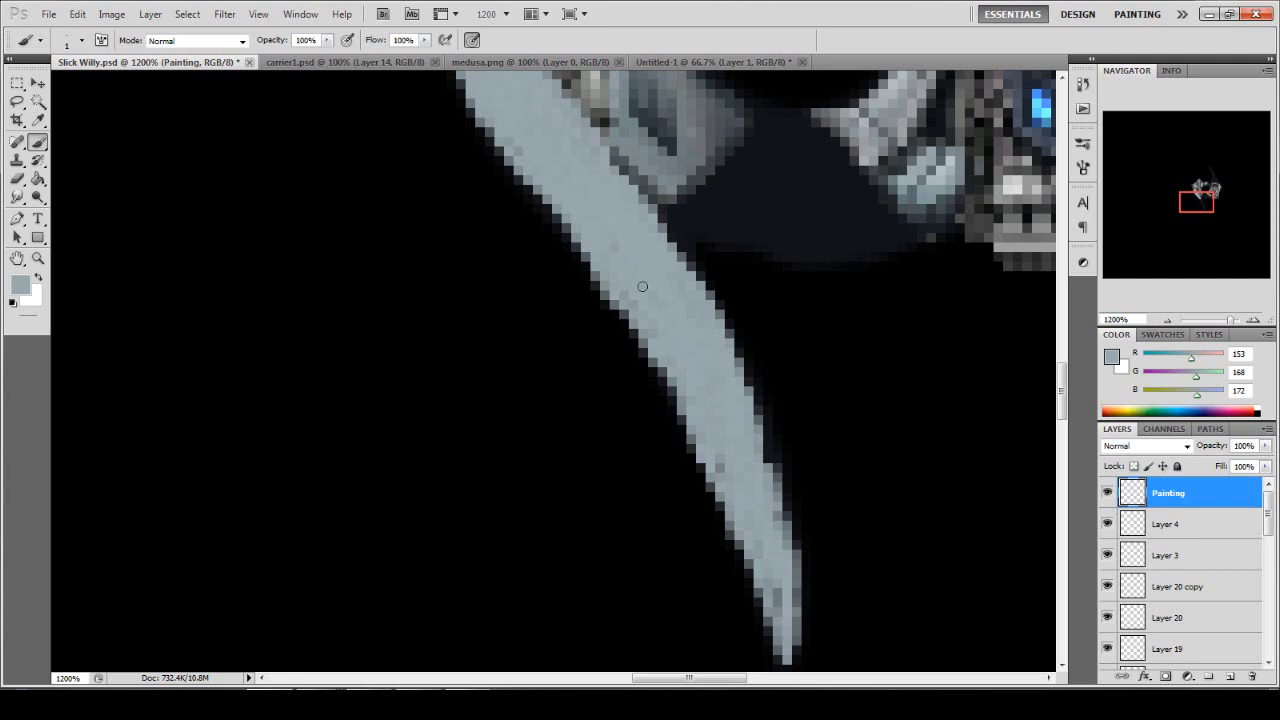
Examine the painted lower fin at actual size and up close where it joins the left plating.
double_click(38, 259)
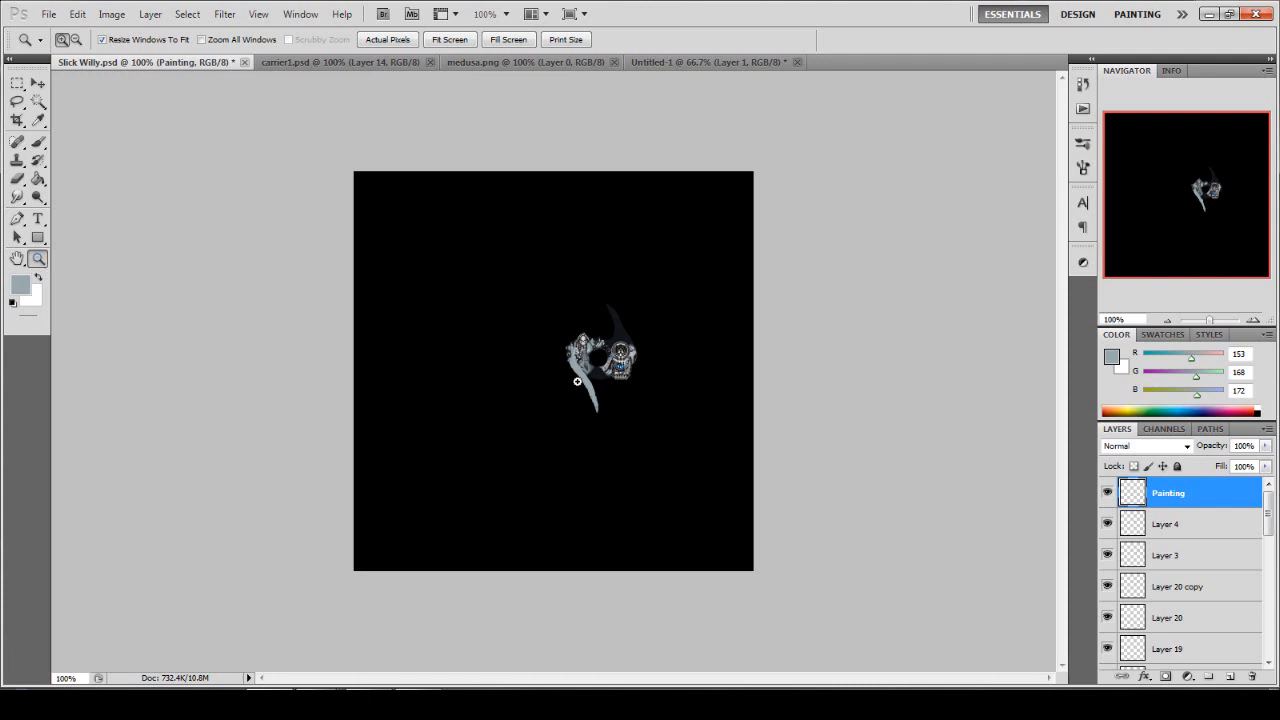
left_click_drag(577, 381, 492, 304)
left_click(492, 304)
left_click(510, 309)
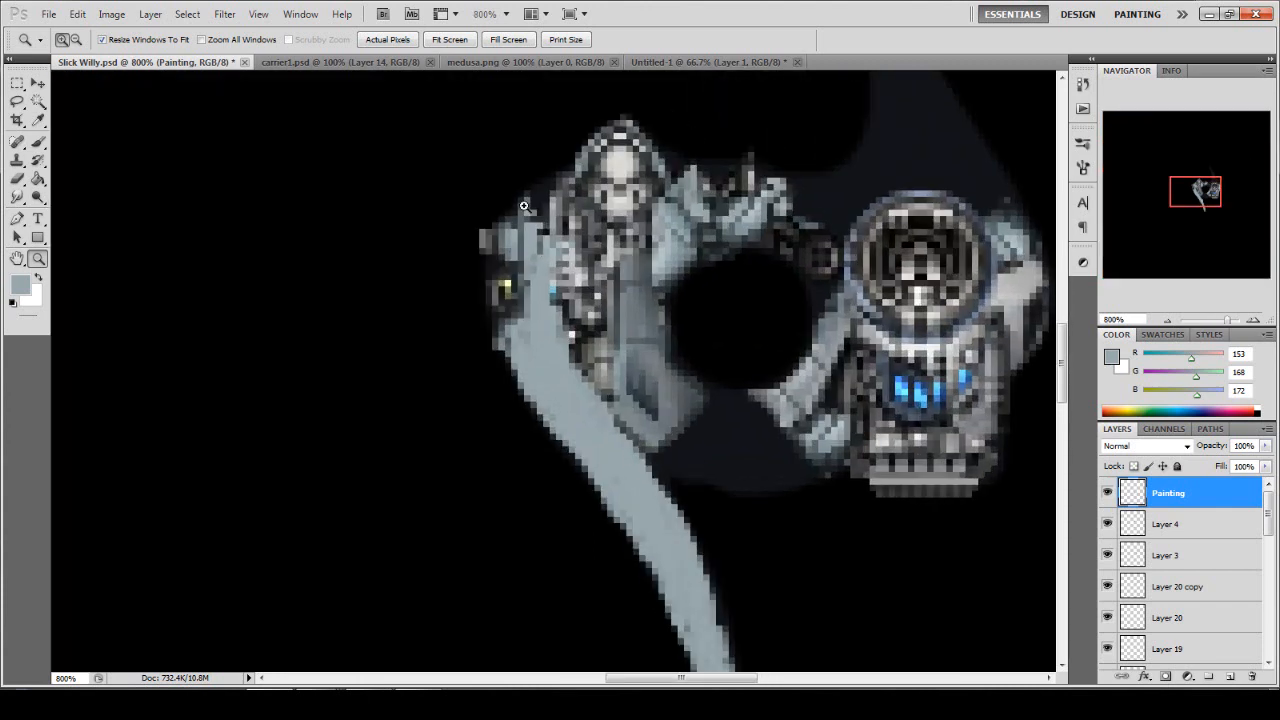
scroll(537, 286, "up", 1)
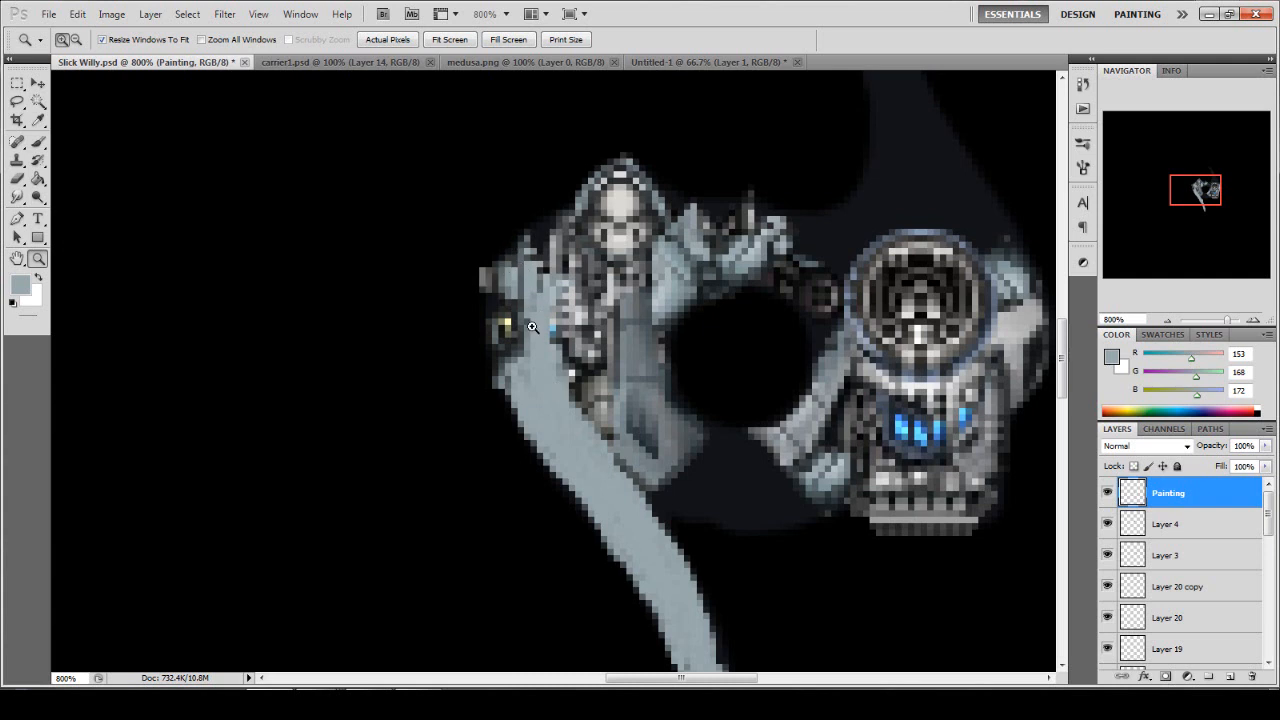
scroll(536, 338, "down", 1)
scroll(536, 338, "down", 1)
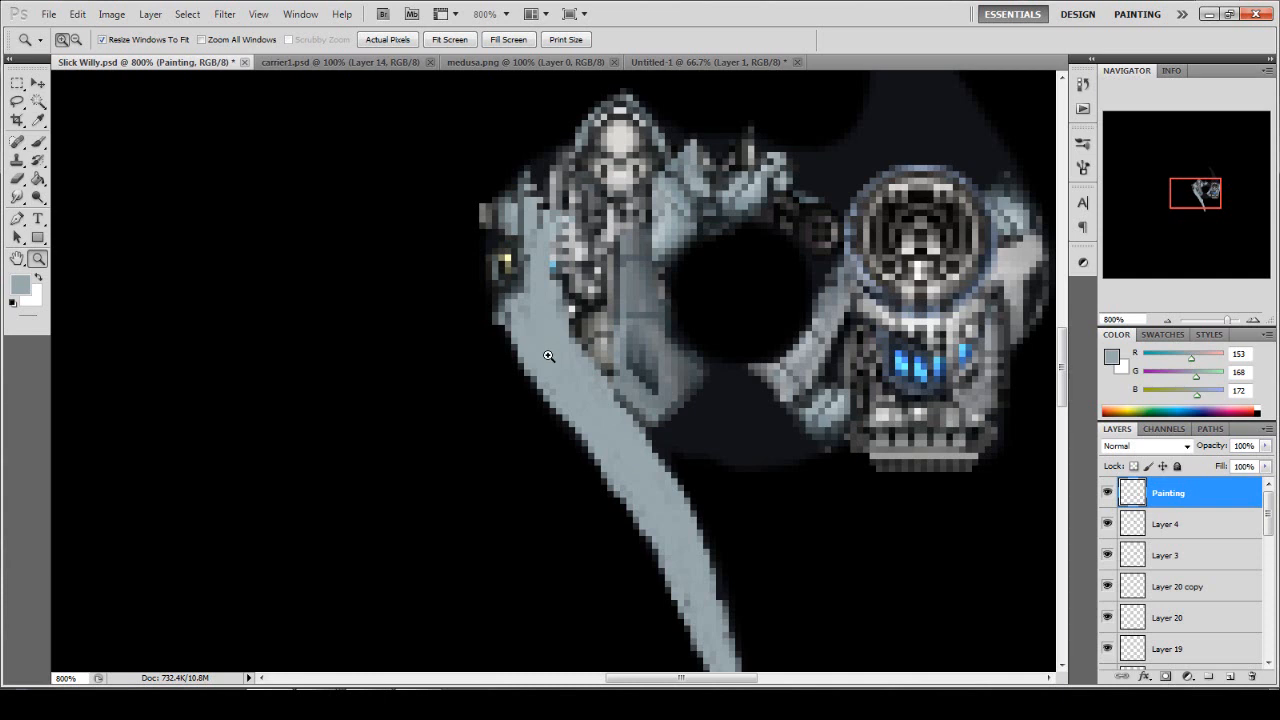
scroll(554, 258, "down", 1)
scroll(605, 358, "up", 1)
Sample shadow tones from the left plating with the Brush, ending on the dark blue-grey (RGB 84, 94, 97).
key("b")
scroll(536, 279, "up", 1)
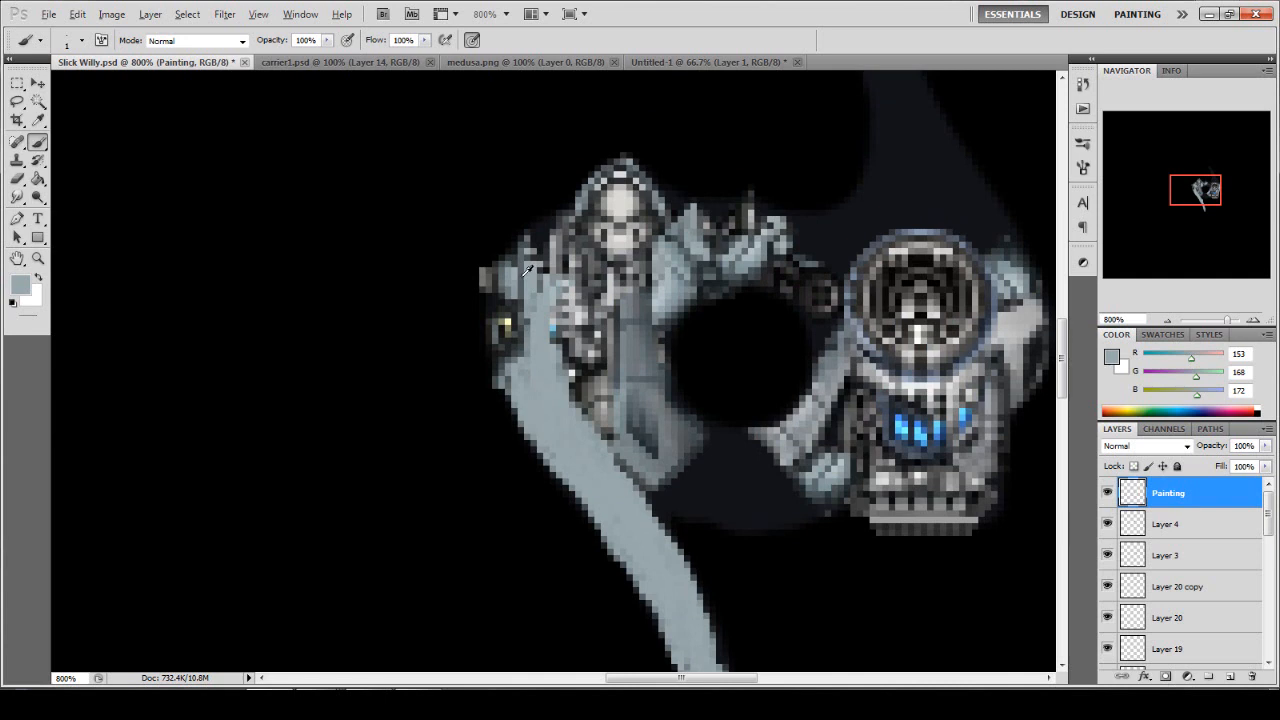
left_click(523, 276, "alt")
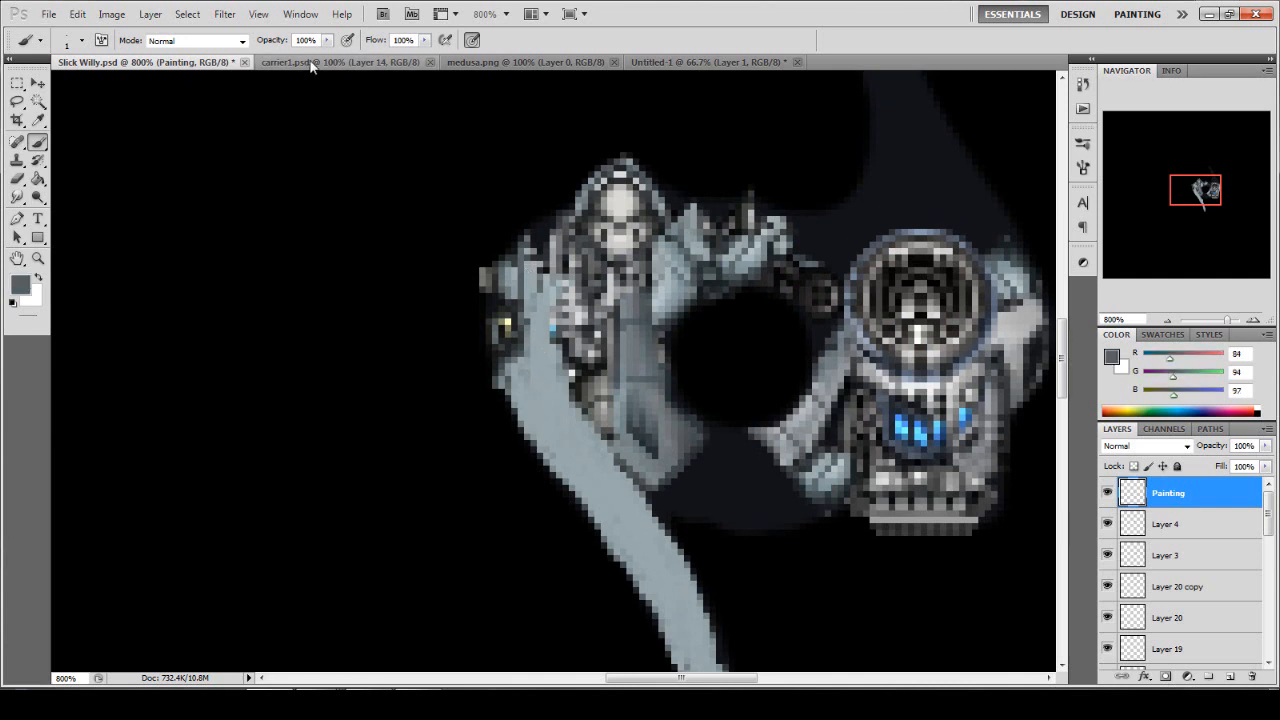
left_click(543, 217, "alt")
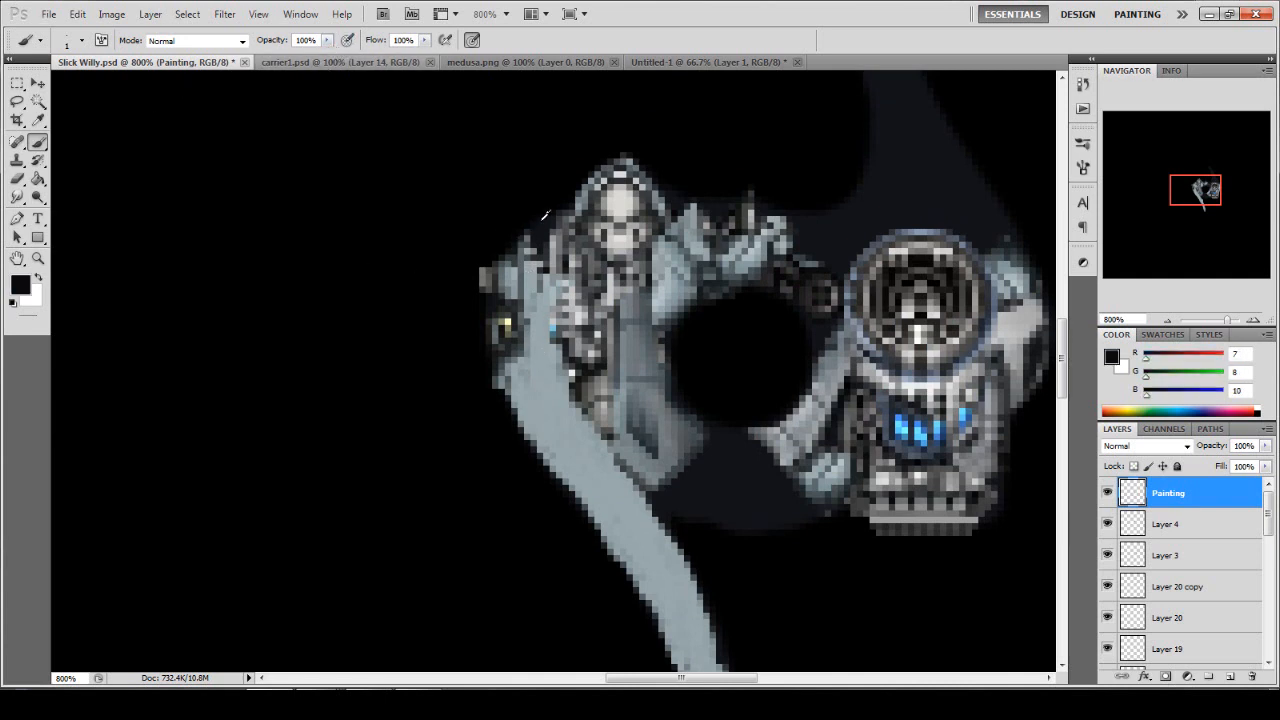
left_click(536, 286, "alt")
left_click(521, 281, "alt")
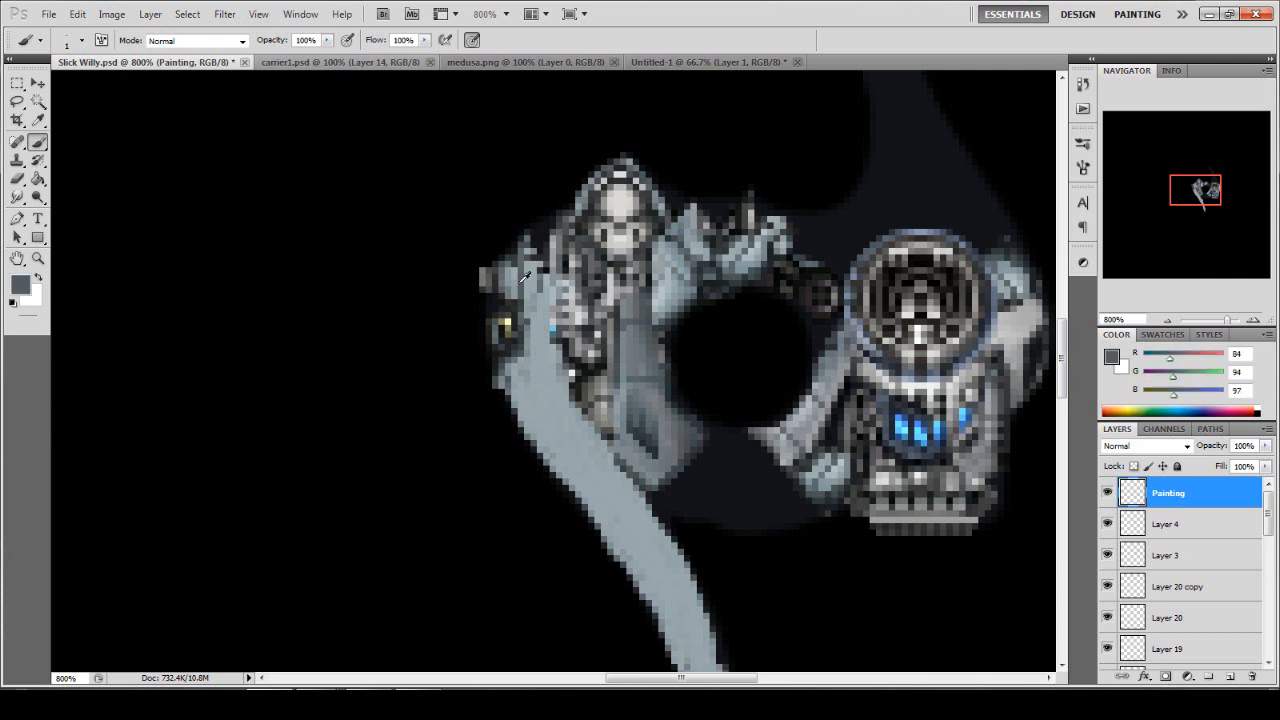
Set the Brush's size to 2 px and its opacity to 47%.
left_click(82, 41)
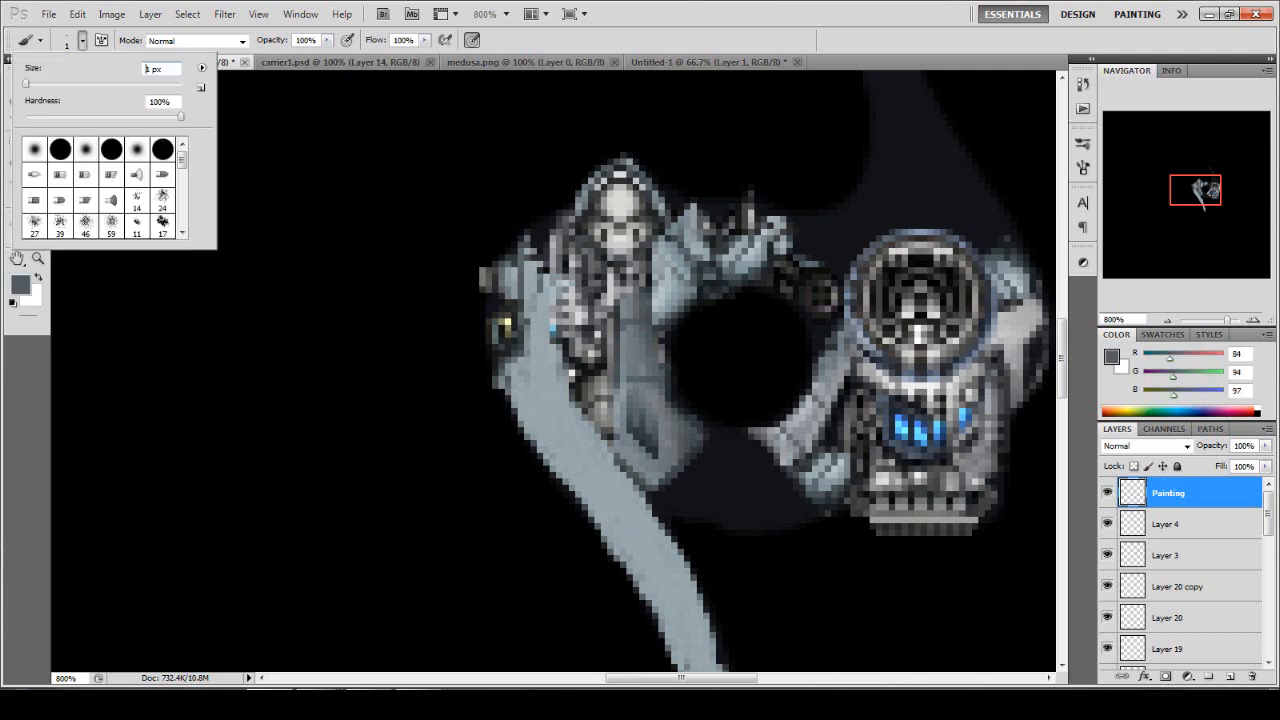
type("2")
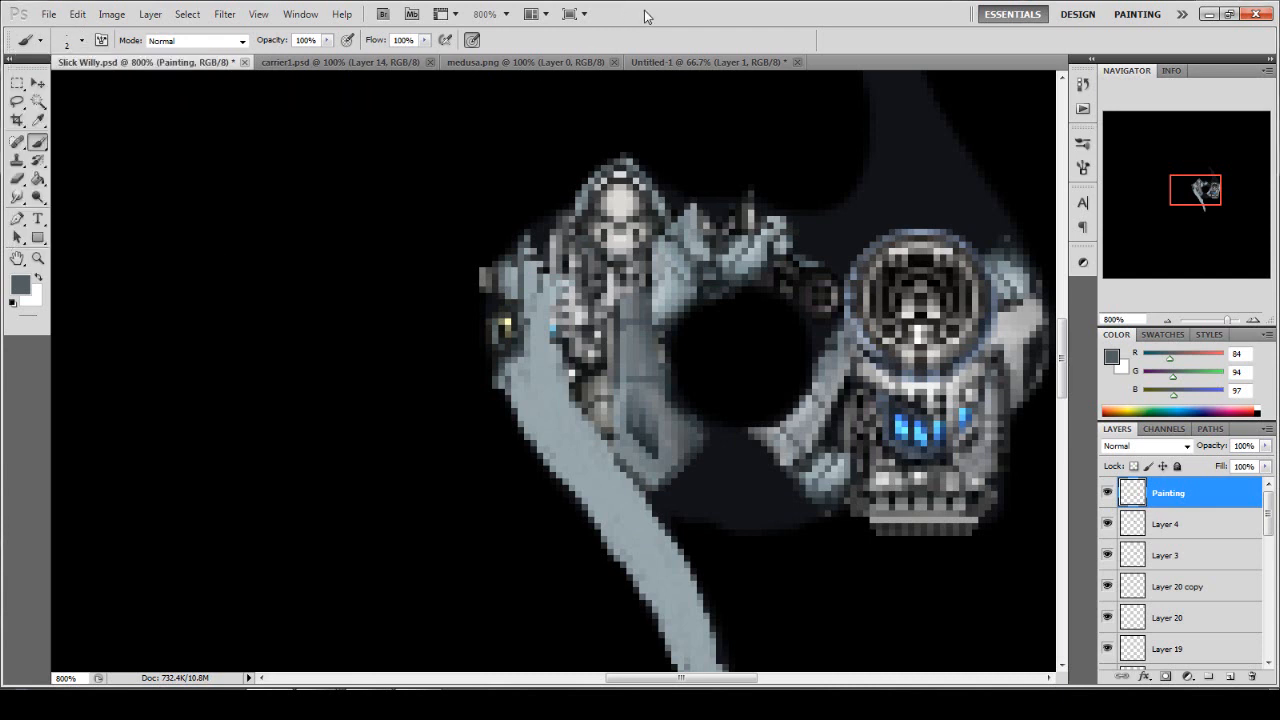
left_click(326, 40)
left_click_drag(297, 58, 283, 58)
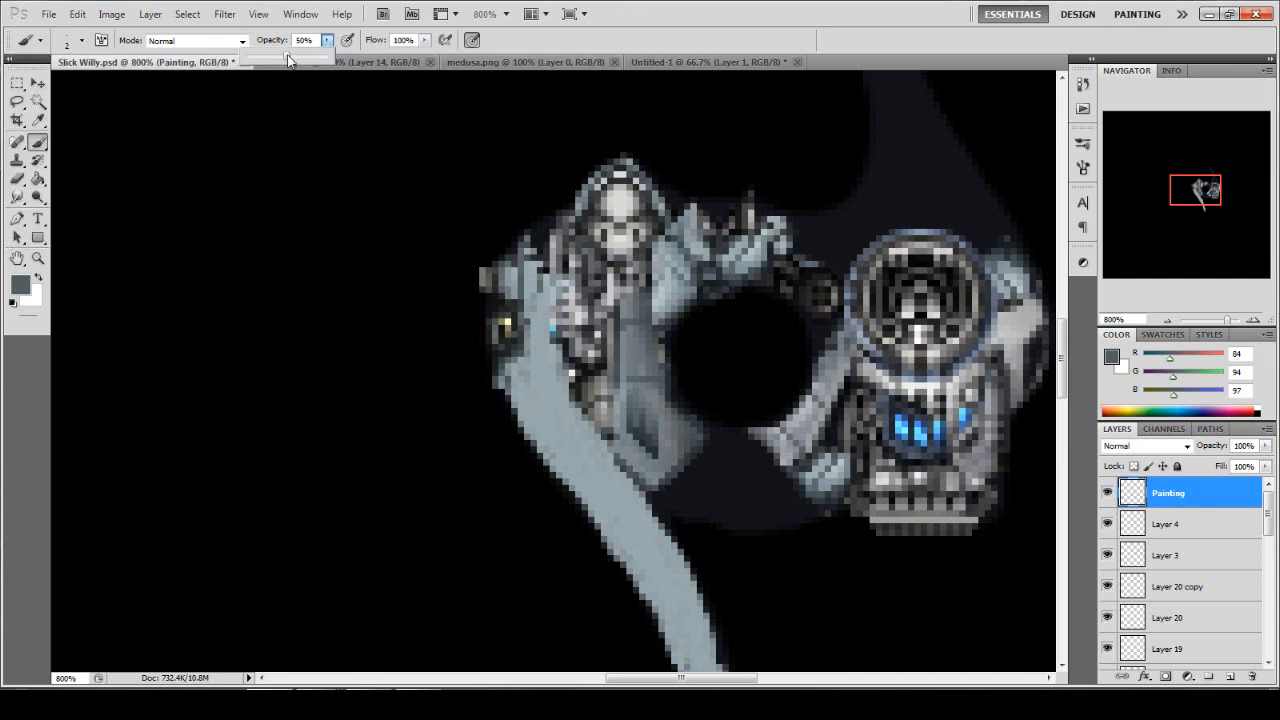
left_click(698, 9)
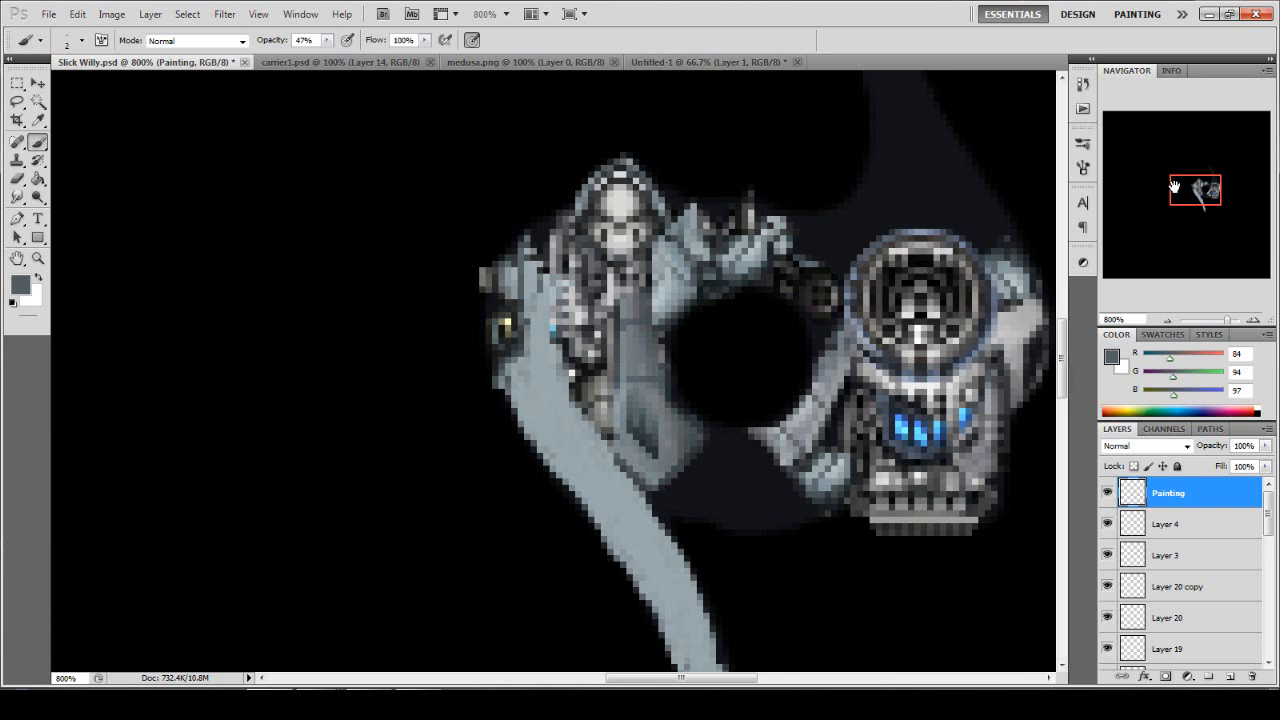
Shade the lower fin's outer left edge with dark blue-grey strokes down towards the tip, and check it at actual size.
left_click_drag(1190, 193, 1196, 198)
scroll(378, 261, "down", 3)
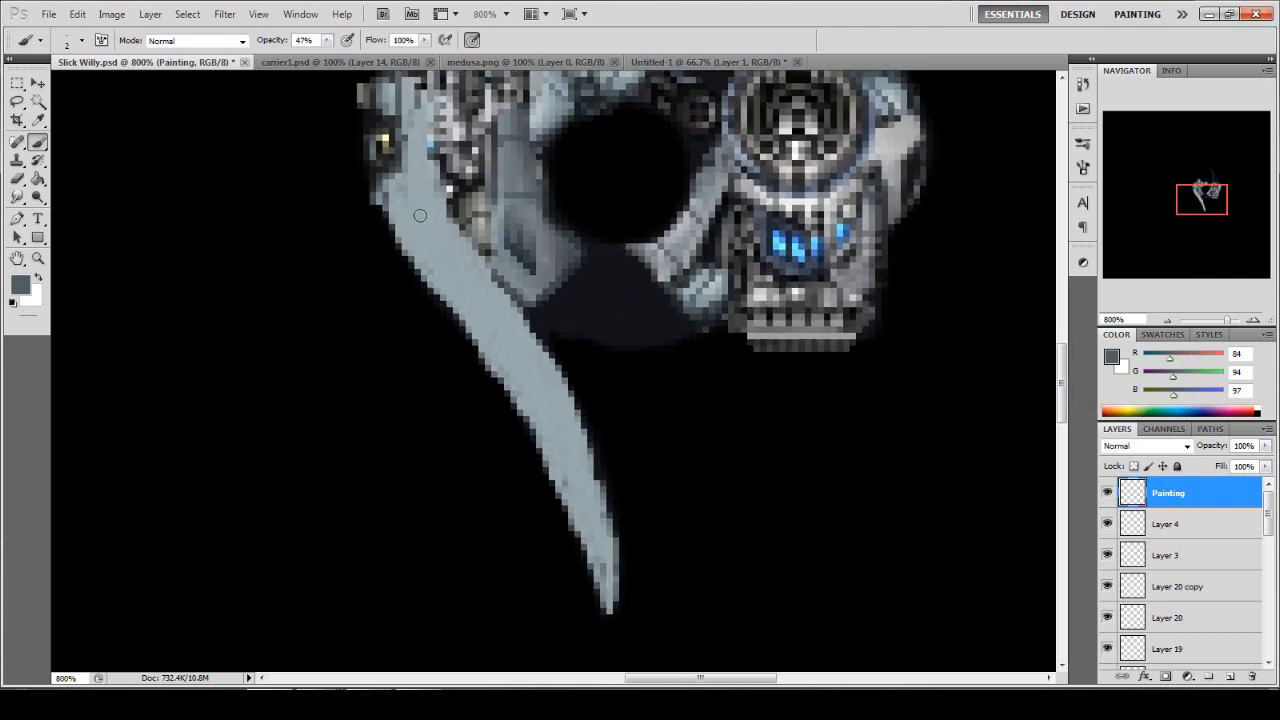
mouse_move(390, 185)
left_mouse_down()
mouse_move(390, 222)
mouse_move(465, 312)
mouse_move(506, 393)
mouse_move(503, 356)
mouse_move(603, 595)
mouse_move(524, 389)
mouse_move(462, 316)
left_mouse_up()
mouse_move(411, 254)
left_mouse_down()
mouse_move(384, 196)
mouse_move(395, 193)
mouse_move(435, 269)
mouse_move(533, 391)
mouse_move(600, 577)
mouse_move(542, 393)
mouse_move(396, 201)
mouse_move(510, 362)
mouse_move(570, 503)
left_mouse_up()
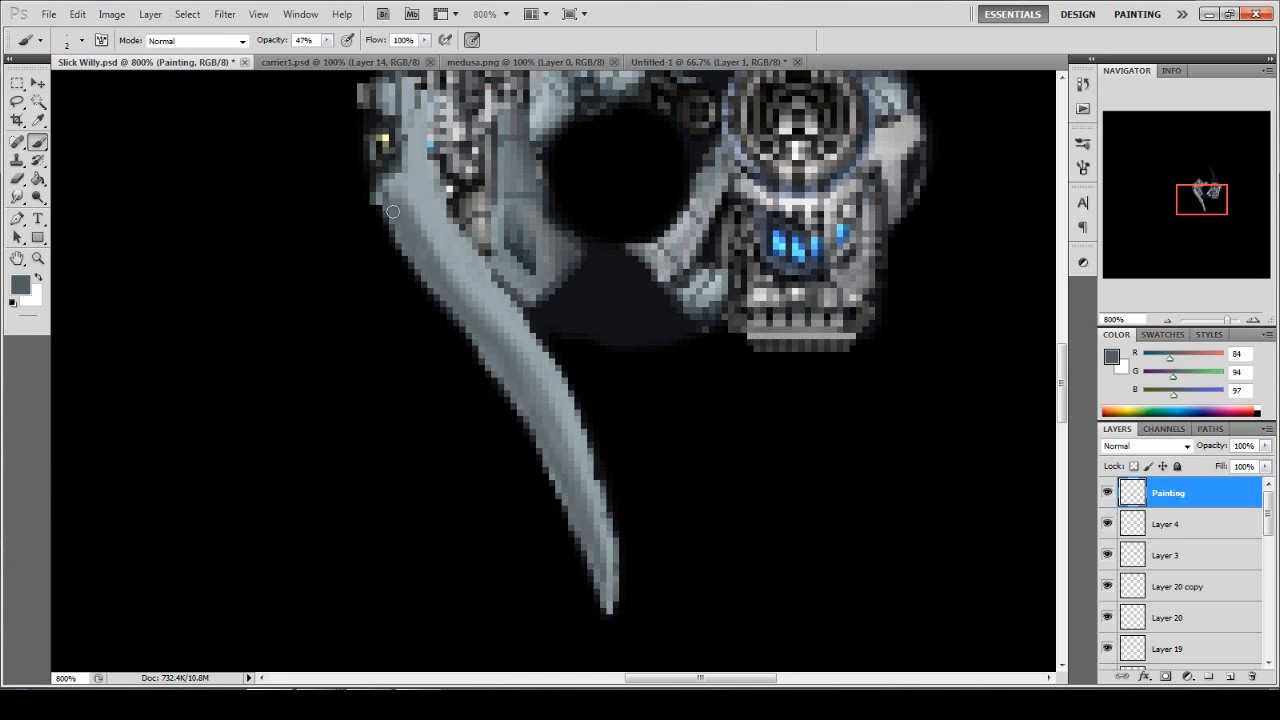
scroll(397, 201, "up", 3)
double_click(38, 258)
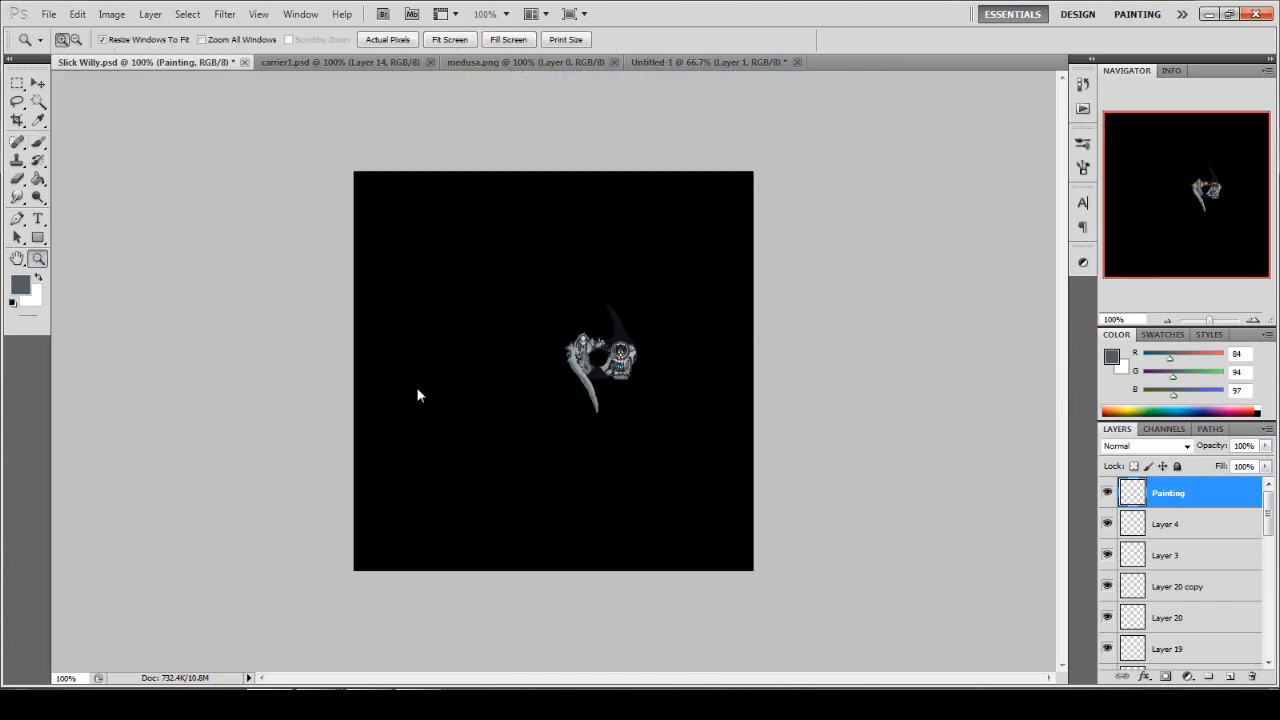
Sample the near-black silhouette tone (RGB 17, 18, 23) near the left plating and set the Brush's opacity to 100%.
left_click_drag(579, 365, 526, 351)
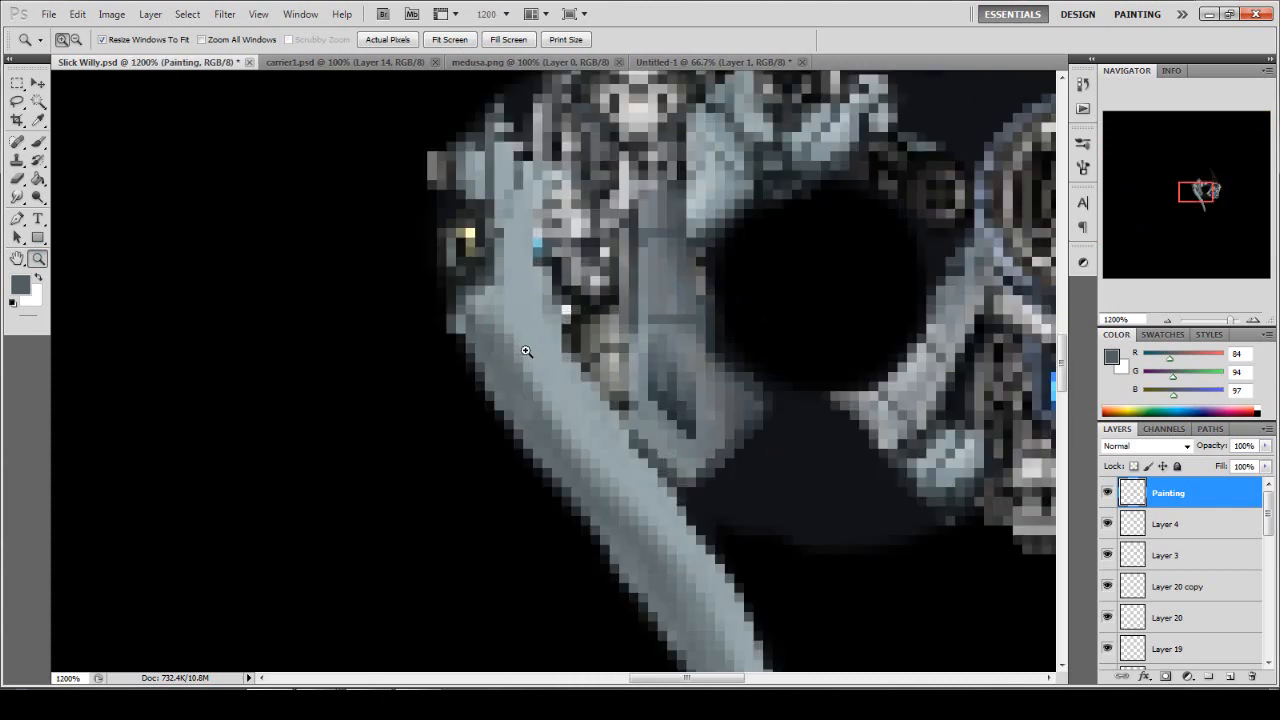
key("b")
scroll(479, 251, "up", 2)
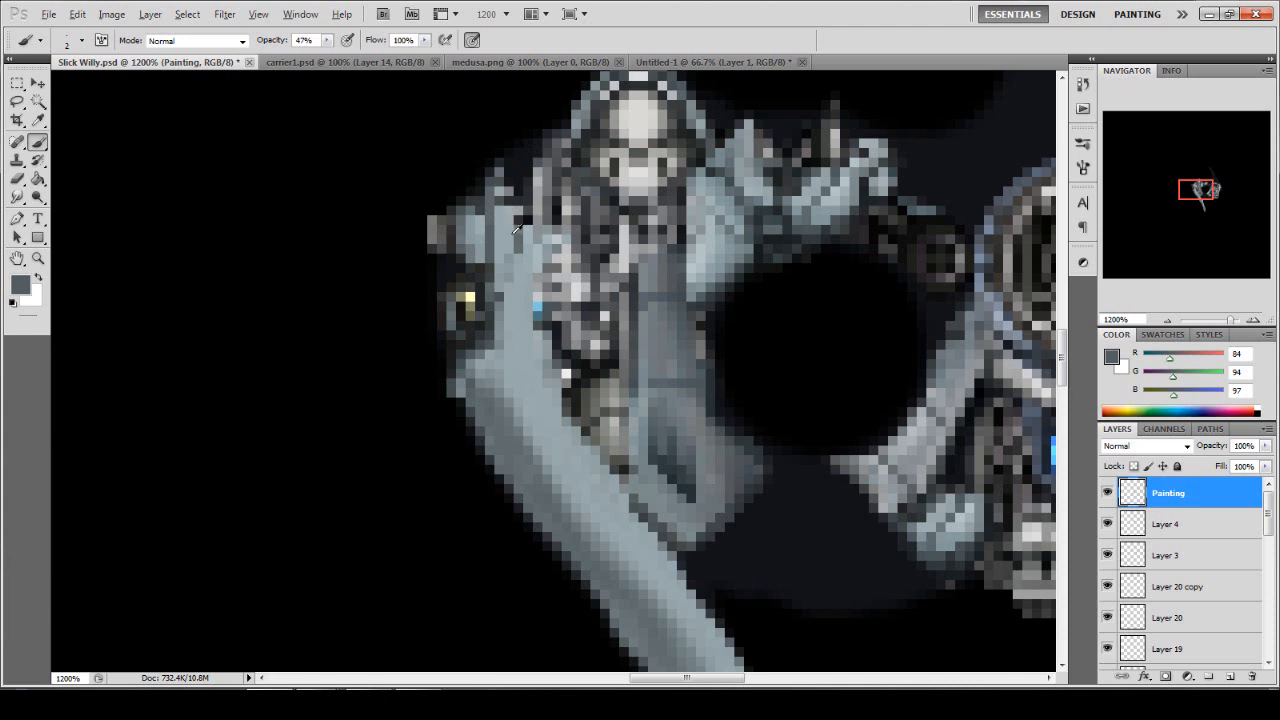
scroll(521, 413, "down", 2)
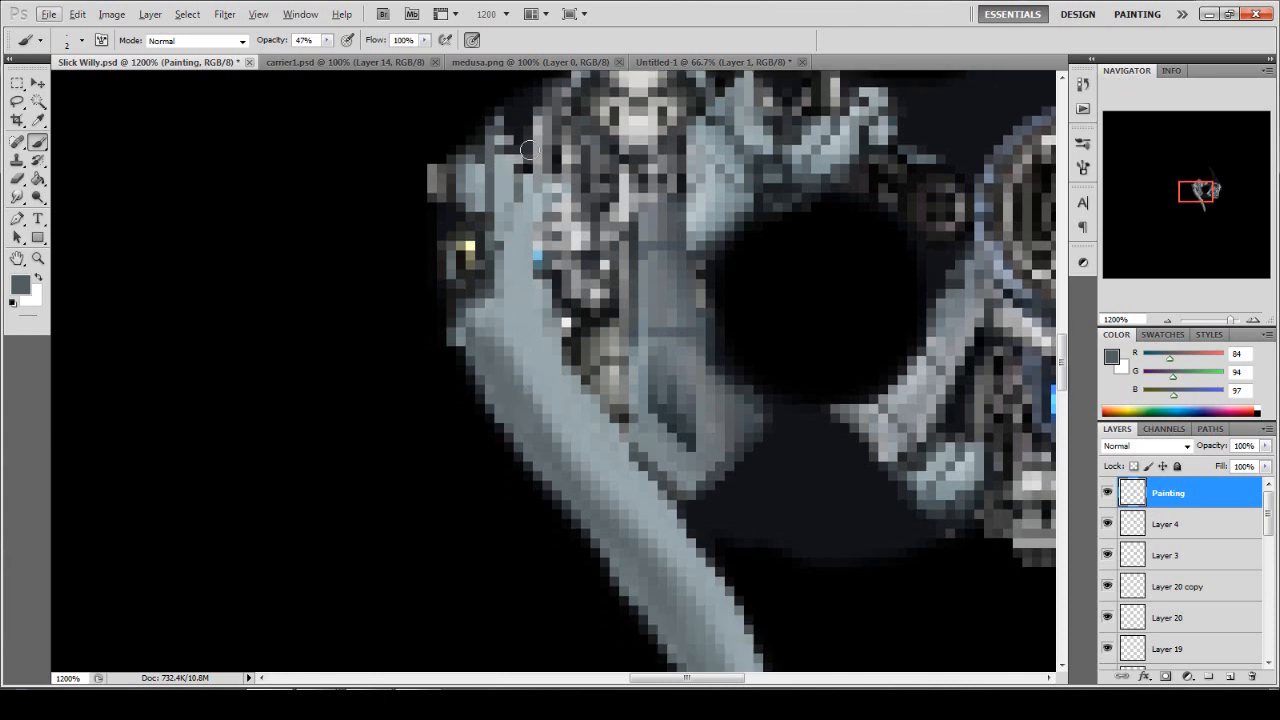
left_click(526, 101, "alt")
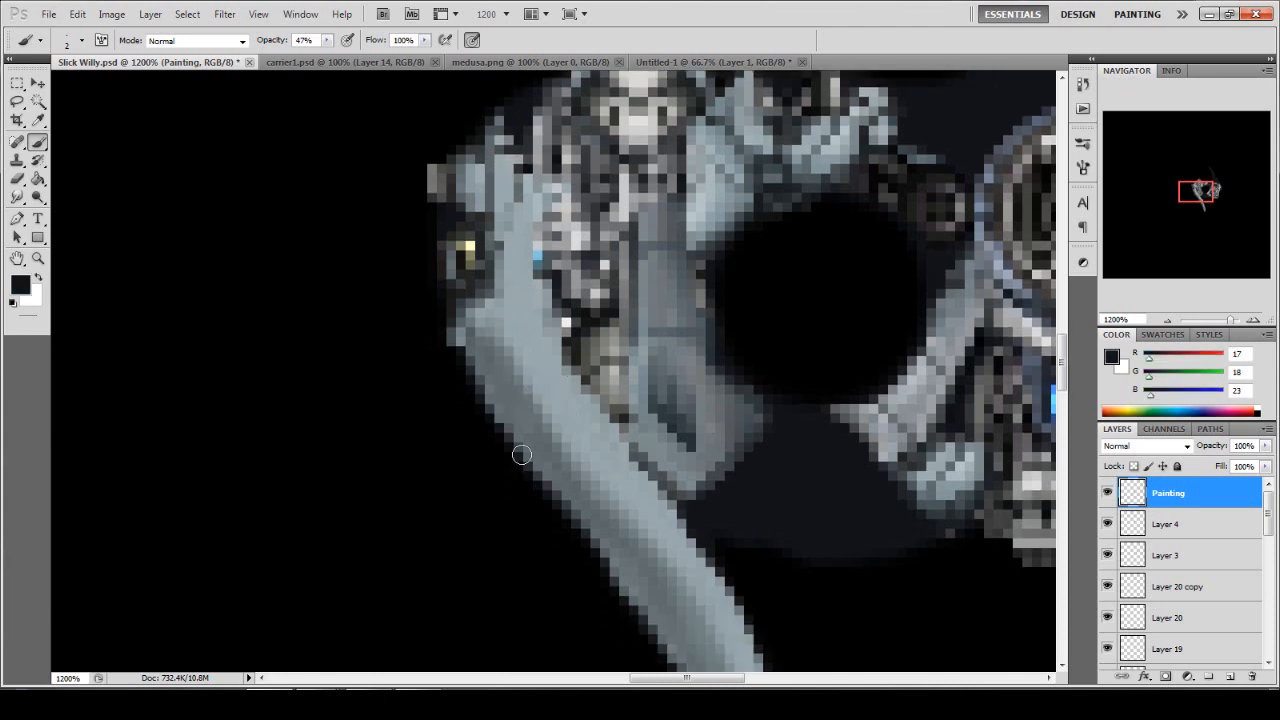
scroll(534, 549, "down", 1)
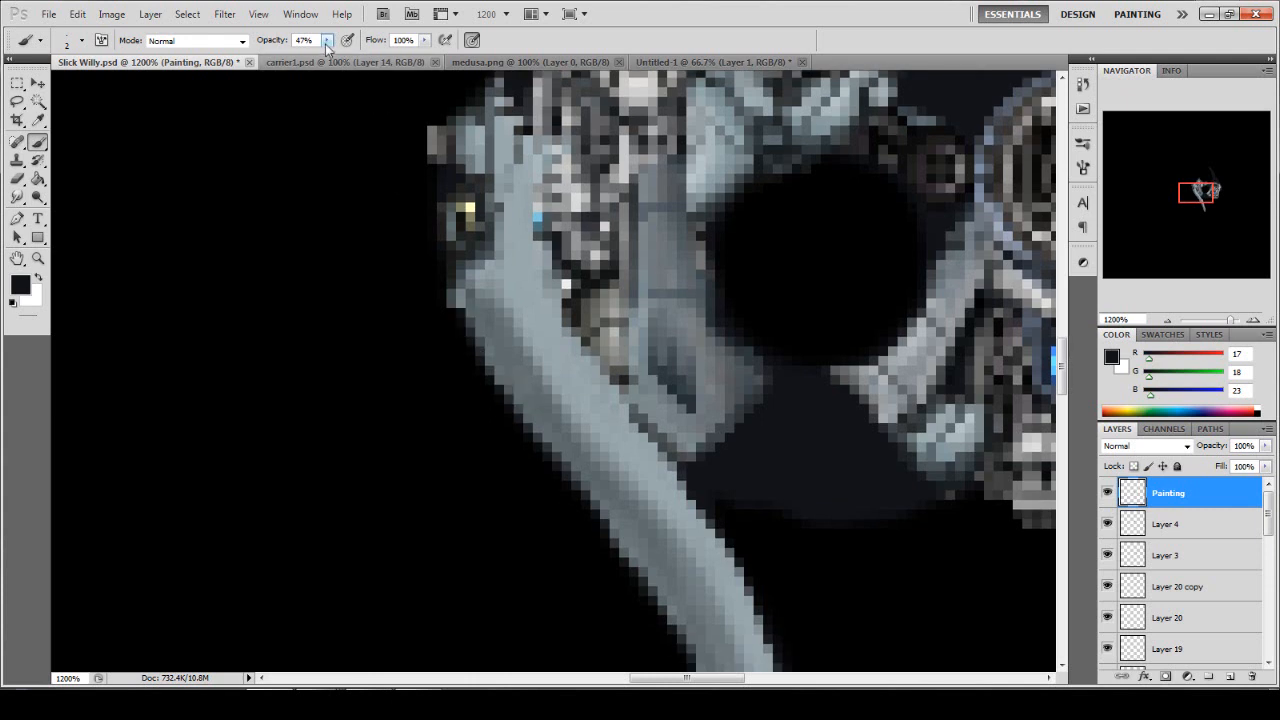
left_click_drag(327, 48, 305, 60)
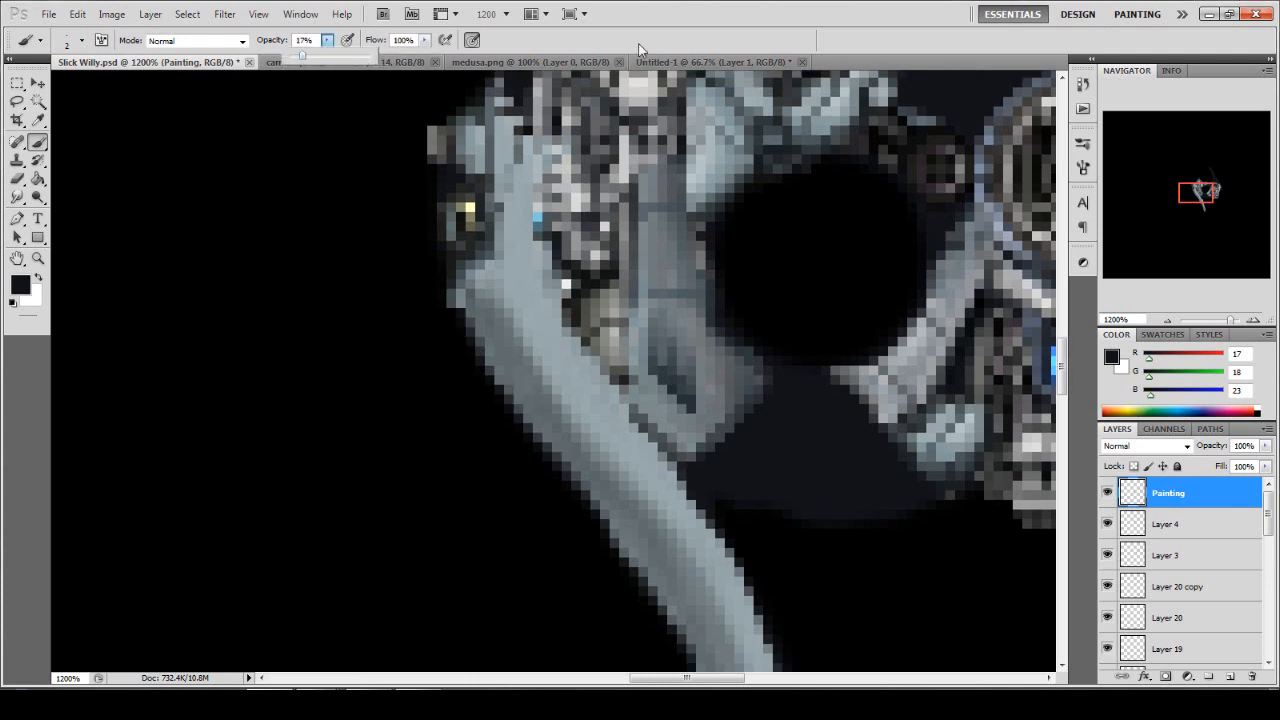
scroll(437, 329, "down", 1)
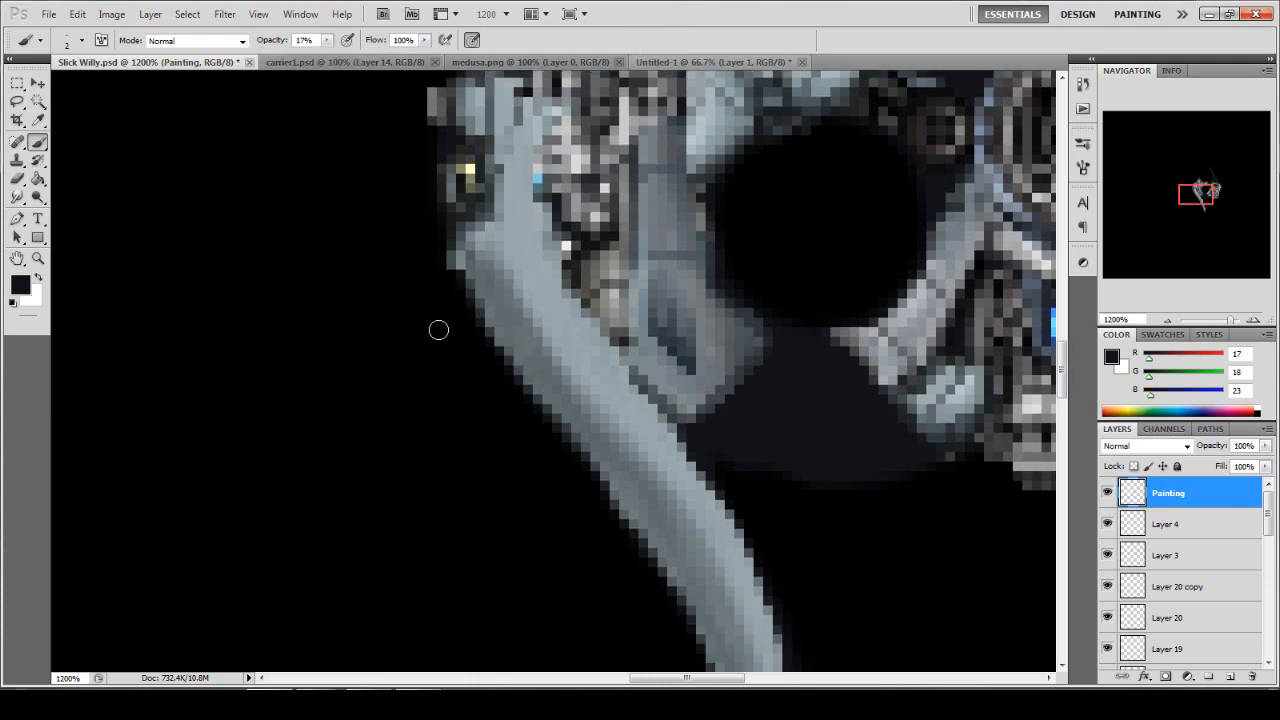
key("0")
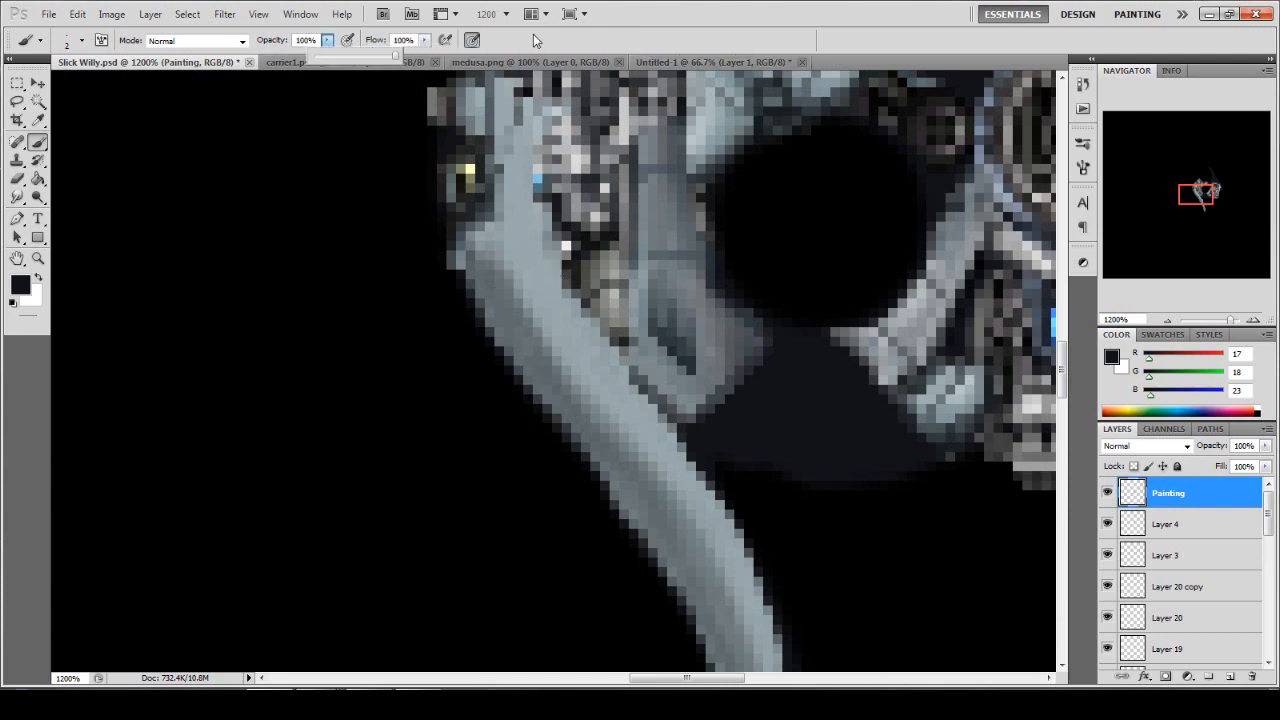
scroll(617, 247, "up", 3)
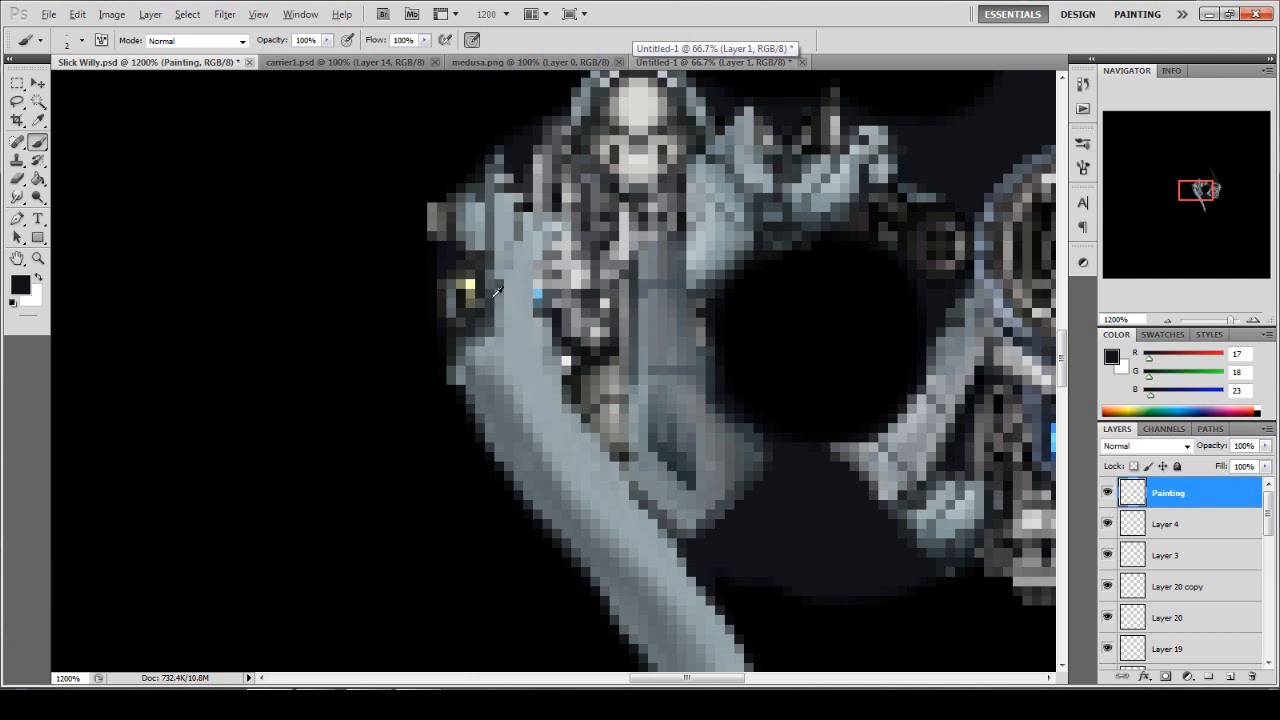
Sample dark grey (RGB 62, 69, 71) from the left plating and set the Brush's opacity to 52%.
left_click(494, 288, "alt")
mouse_move(472, 362)
left_mouse_down()
mouse_move(551, 456)
mouse_move(501, 394)
mouse_move(590, 532)
left_mouse_up()
key("ctrl+z")
left_click(326, 40)
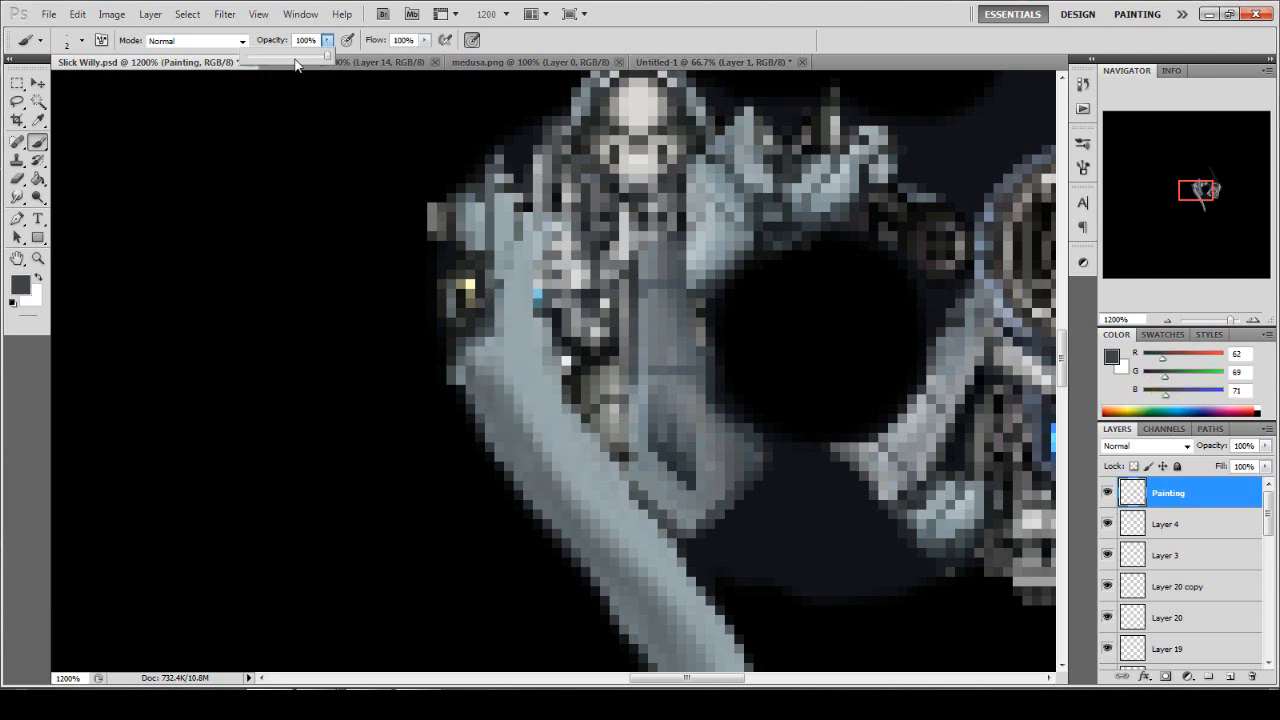
left_click_drag(328, 57, 264, 61)
scroll(495, 337, "down", 2)
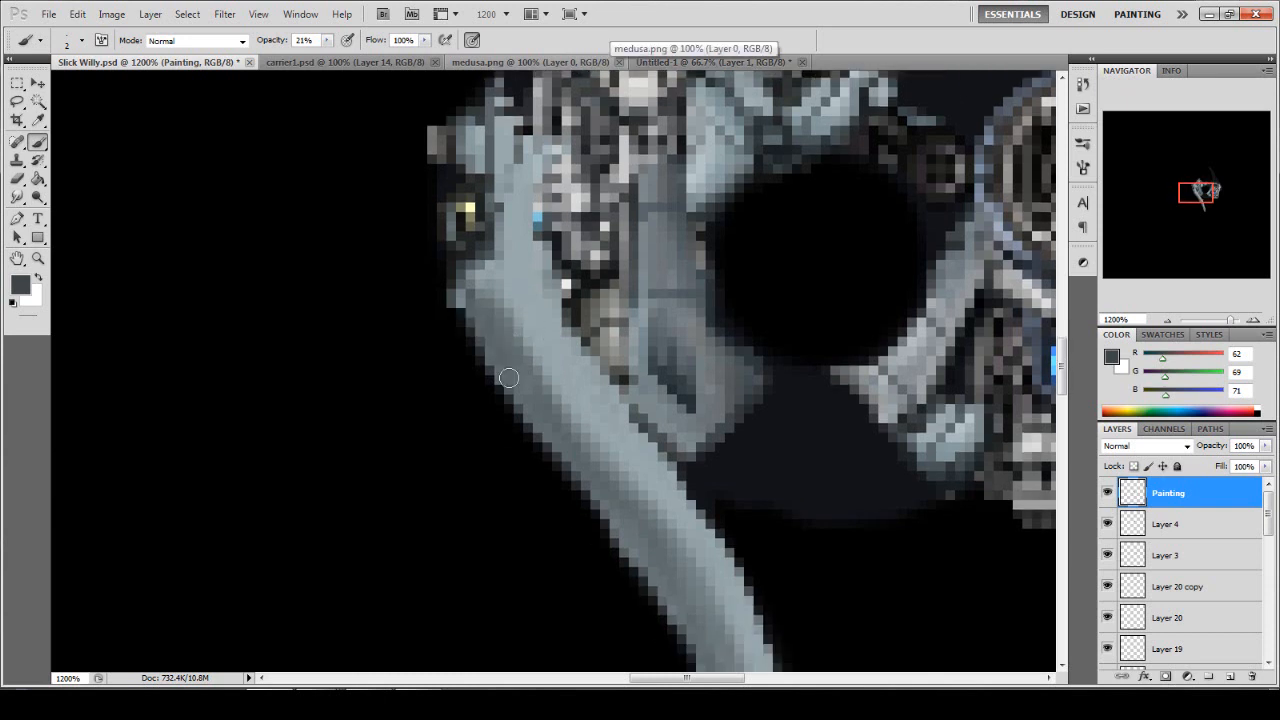
left_click(326, 41)
left_click_drag(326, 54, 351, 54)
left_click(668, 13)
Darken the lower fin's outer left side with dark grey strokes from the plating joint down towards the tip.
mouse_move(474, 305)
left_mouse_down()
mouse_move(530, 395)
mouse_move(491, 371)
mouse_move(575, 467)
left_mouse_up()
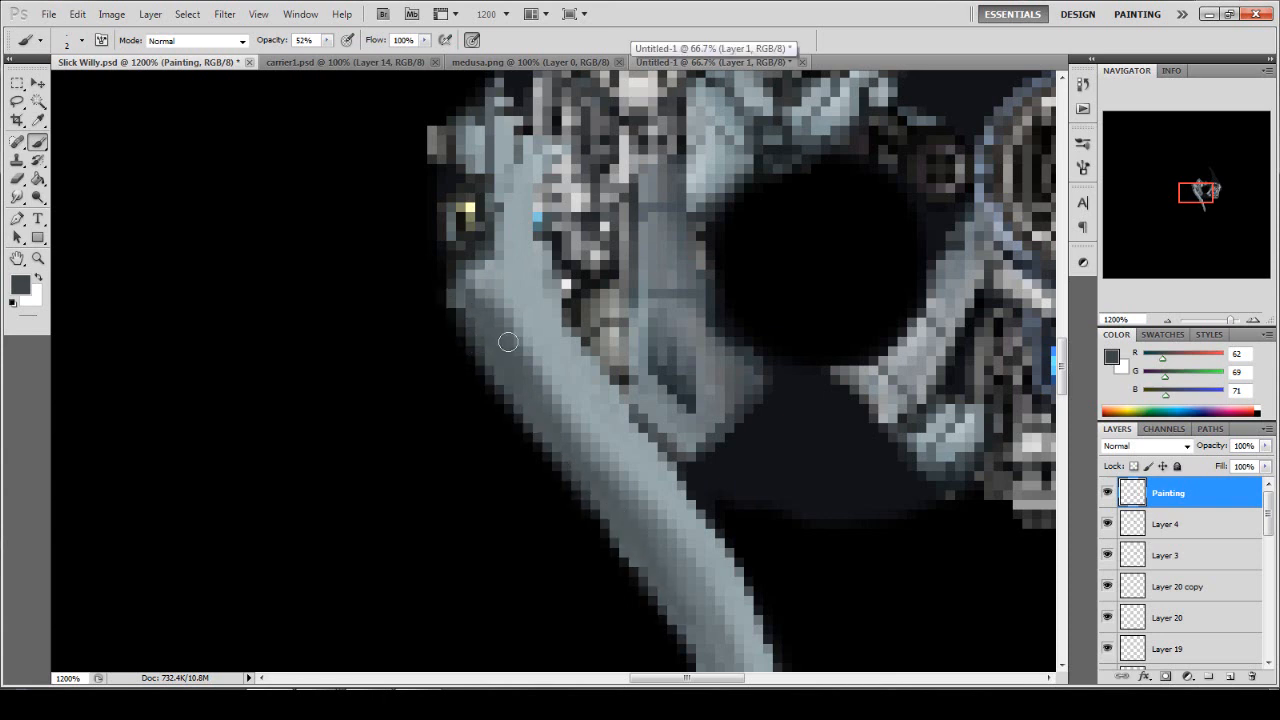
scroll(640, 405, "down", 3)
mouse_move(657, 414)
left_mouse_down()
mouse_move(726, 529)
mouse_move(744, 599)
mouse_move(717, 527)
mouse_move(753, 536)
mouse_move(740, 485)
mouse_move(787, 606)
left_mouse_up()
scroll(722, 515, "down", 2)
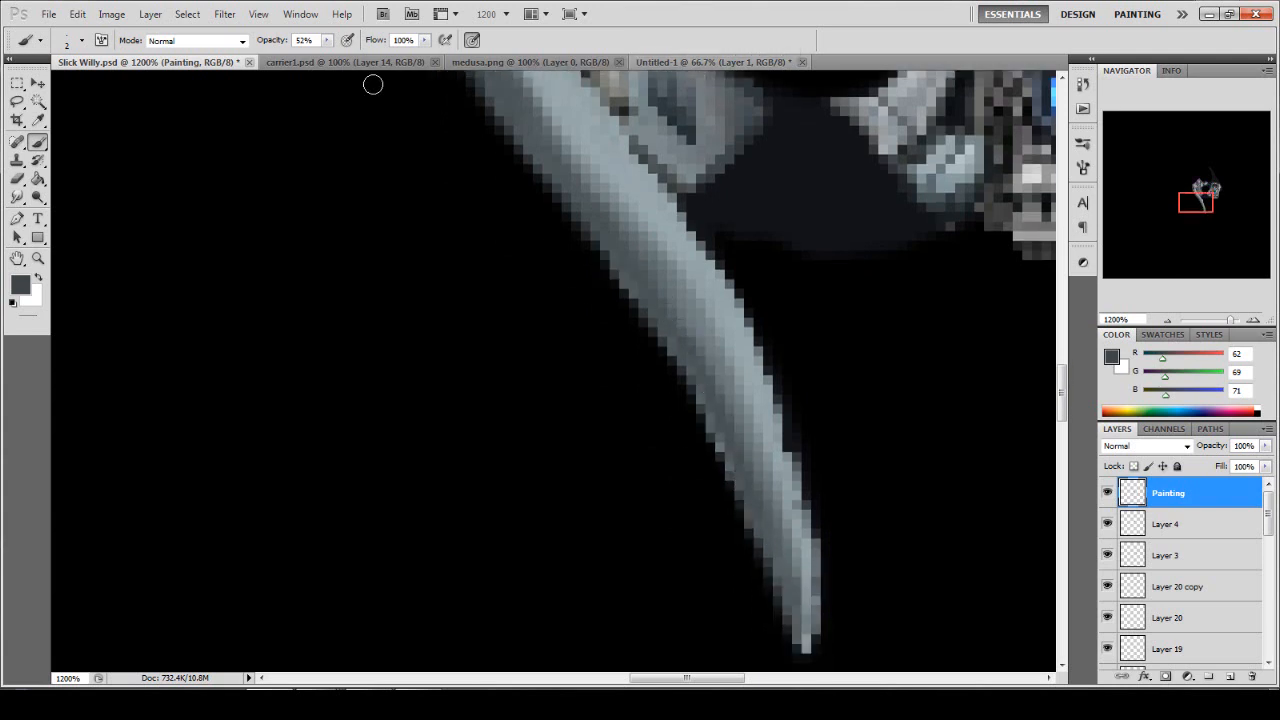
Blend the dark grey shadow into the middle of the lower fin along its length at 26% Brush opacity.
left_click_drag(326, 40, 307, 63)
scroll(665, 80, "up", 2)
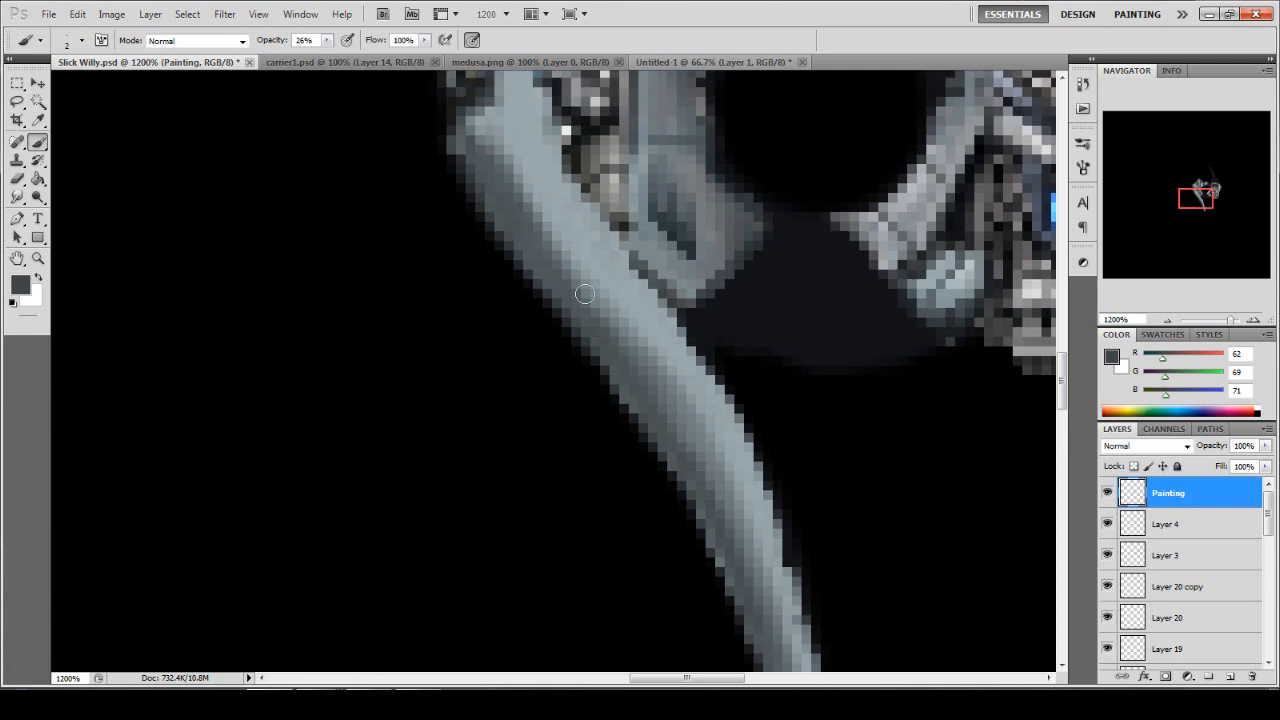
mouse_move(534, 198)
left_mouse_down()
mouse_move(740, 495)
mouse_move(792, 668)
left_mouse_up()
scroll(783, 606, "down", 1)
scroll(787, 607, "down", 1)
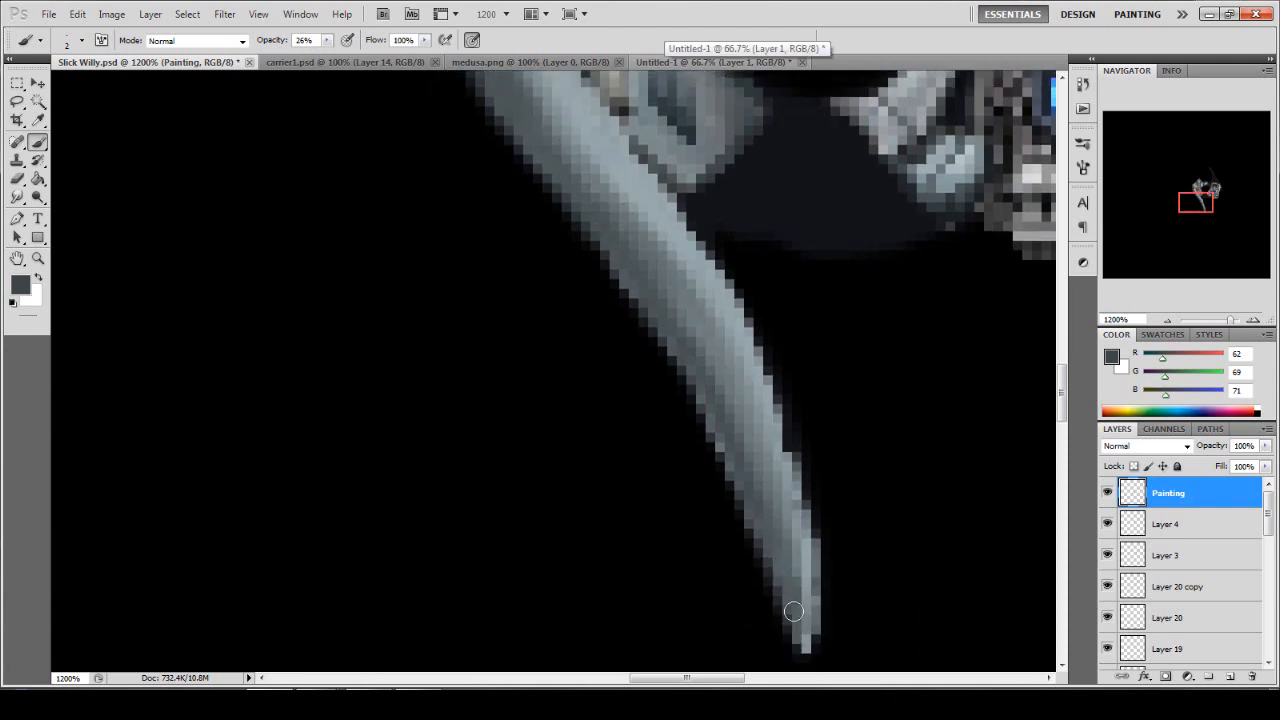
left_click_drag(759, 480, 642, 250)
Darken the lower fin's outer left edge down to the tip with a 1 px near-black (RGB 18, 19, 24) Brush at 48% opacity.
scroll(642, 250, "up", 4)
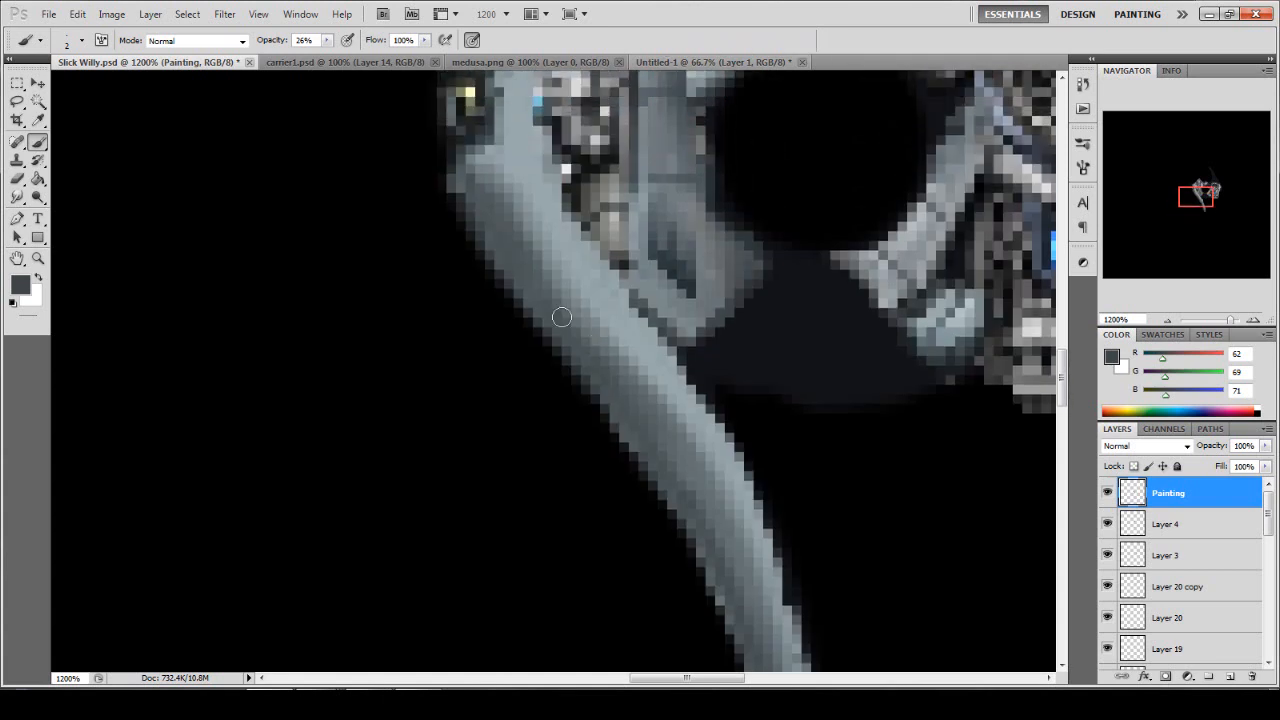
left_click(706, 438, "alt")
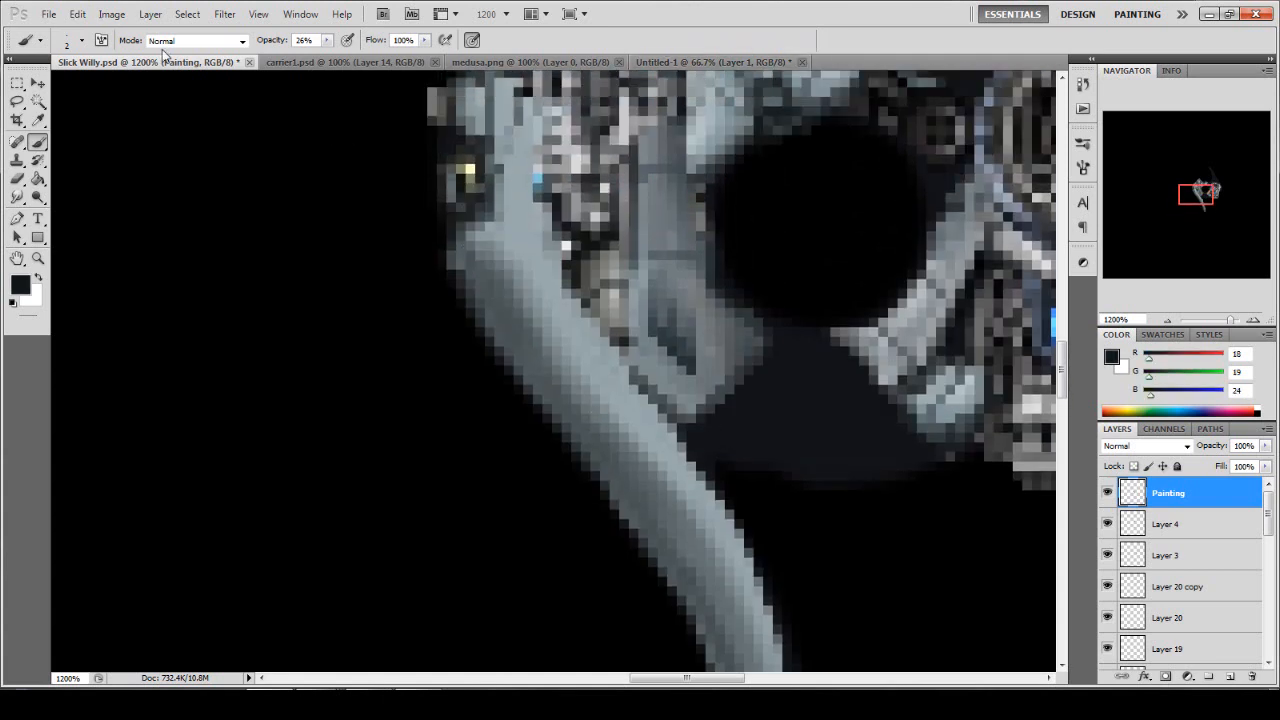
left_click(82, 41)
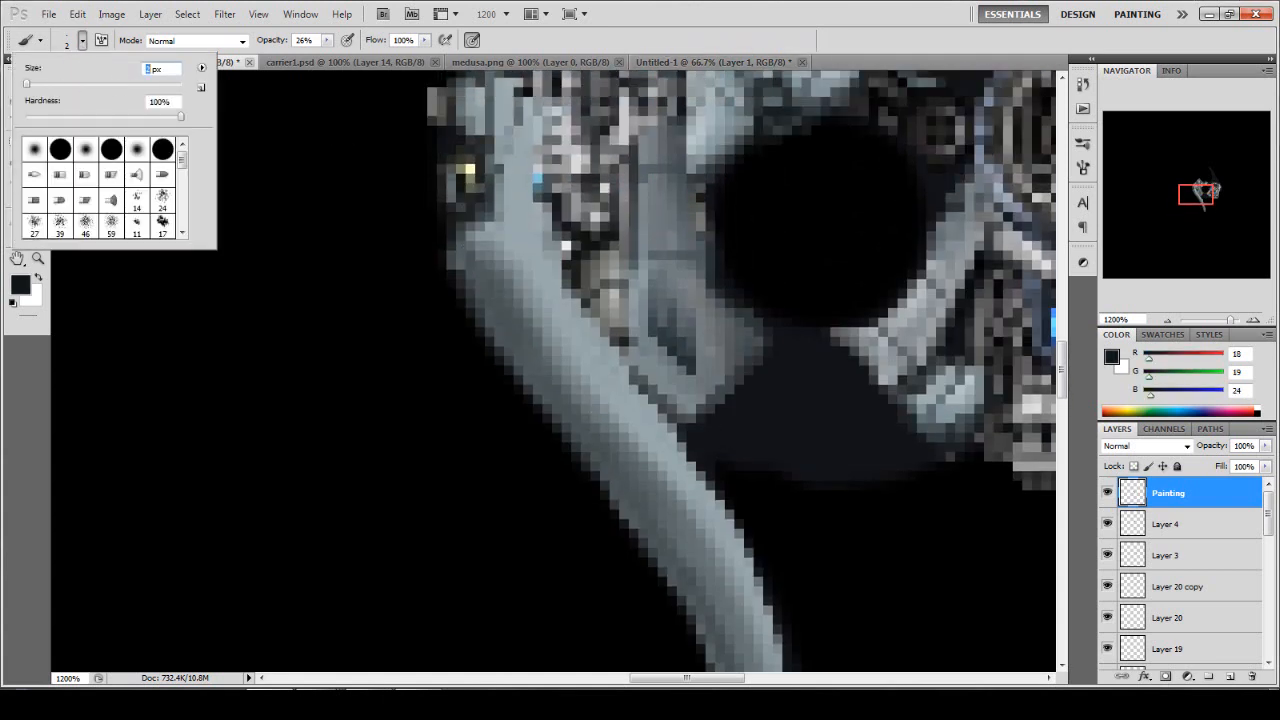
key("Return")
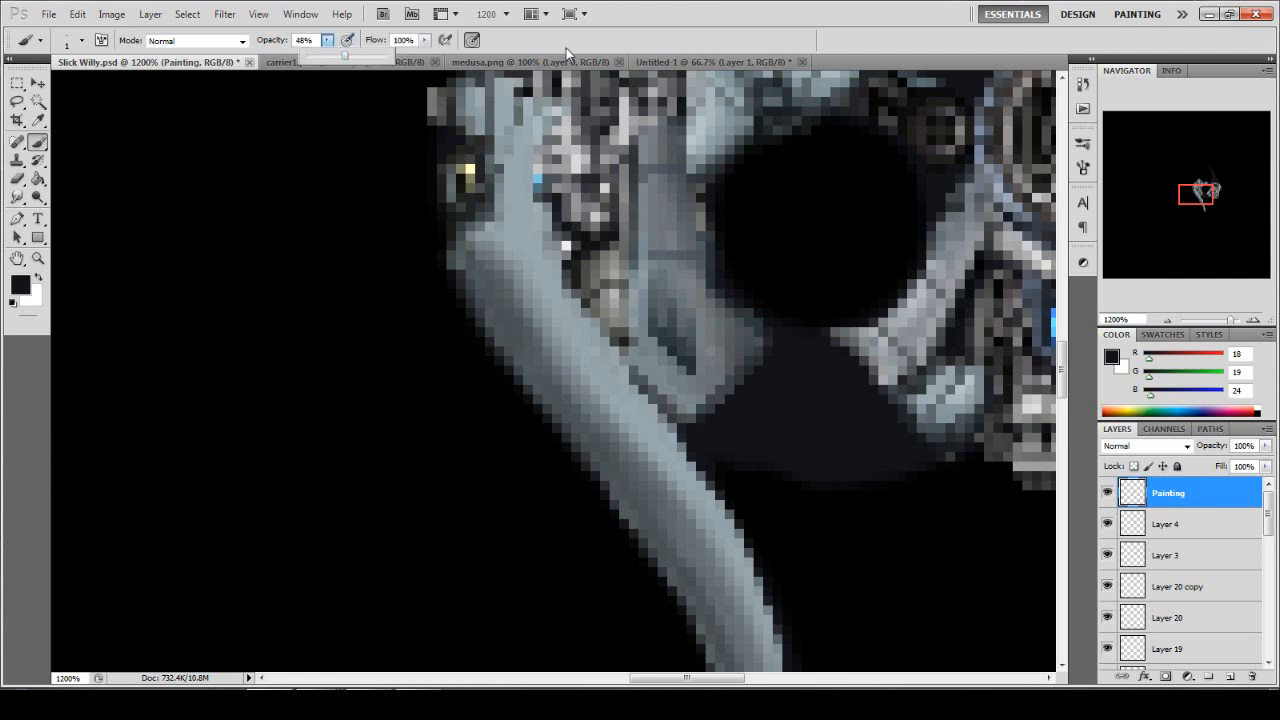
key("4")
key("8")
mouse_move(450, 242)
left_mouse_down()
mouse_move(515, 365)
mouse_move(700, 625)
mouse_move(716, 488)
mouse_move(738, 551)
mouse_move(630, 362)
mouse_move(475, 156)
left_mouse_up()
scroll(657, 340, "down", 3)
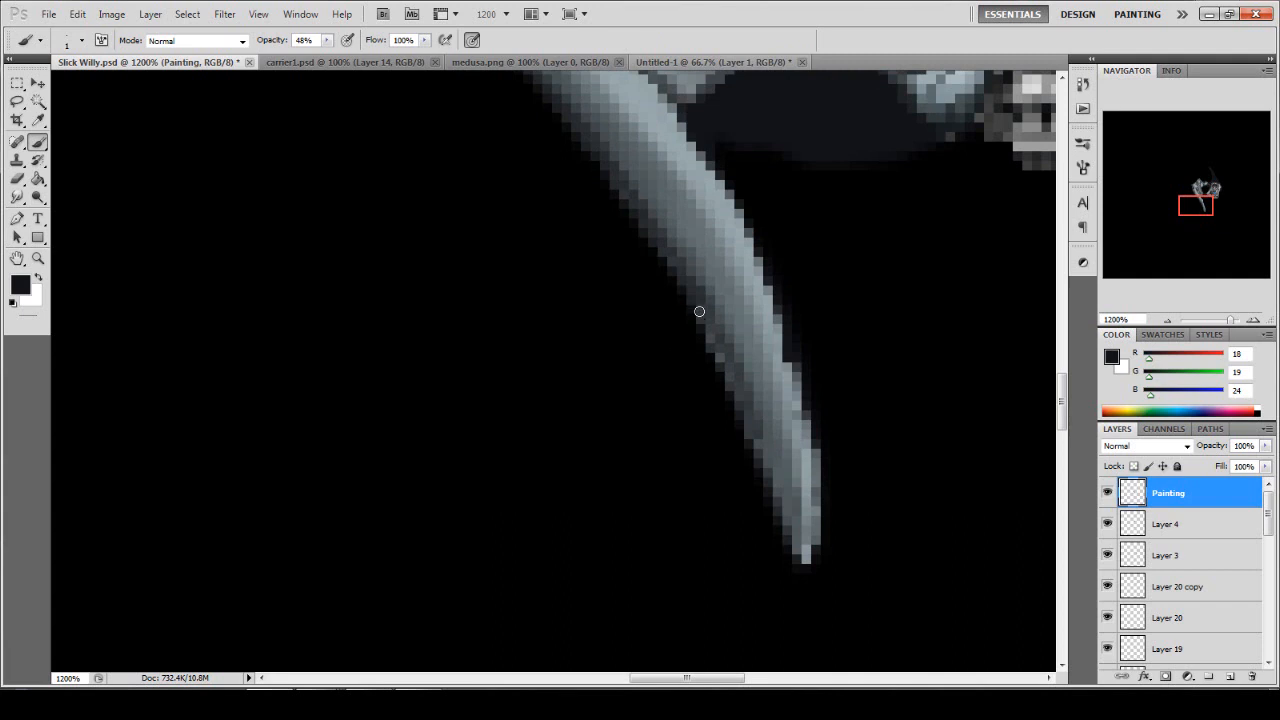
mouse_move(697, 309)
left_mouse_down()
mouse_move(788, 522)
mouse_move(772, 496)
left_mouse_up()
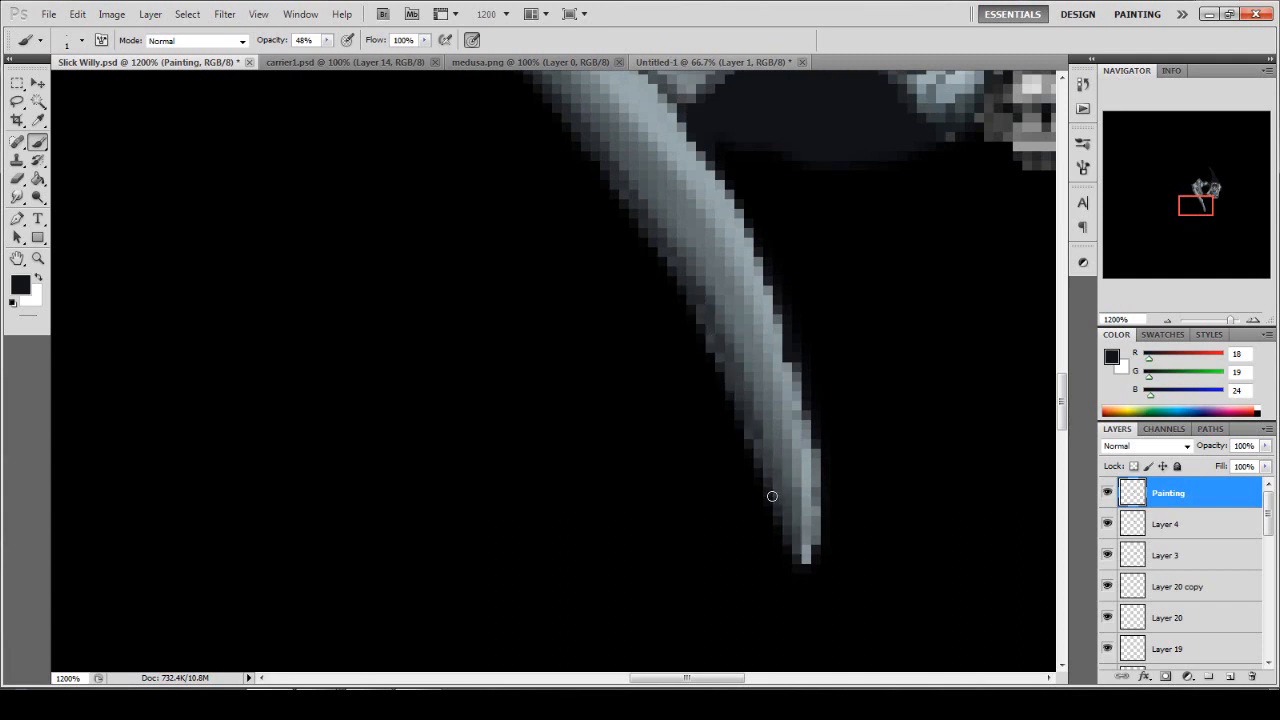
Soften the near-black edge shading up the lower fin at 27% Brush opacity, and check it at actual size.
left_click_drag(327, 41, 314, 56)
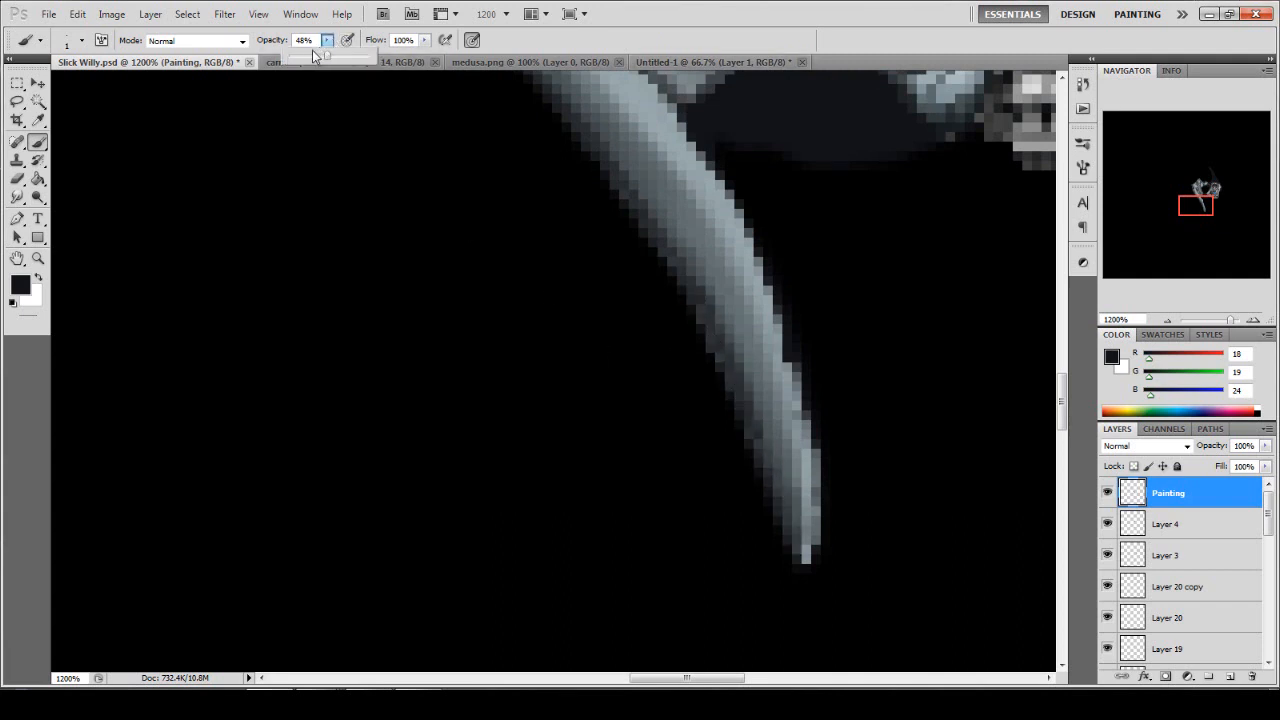
scroll(734, 422, "up", 1)
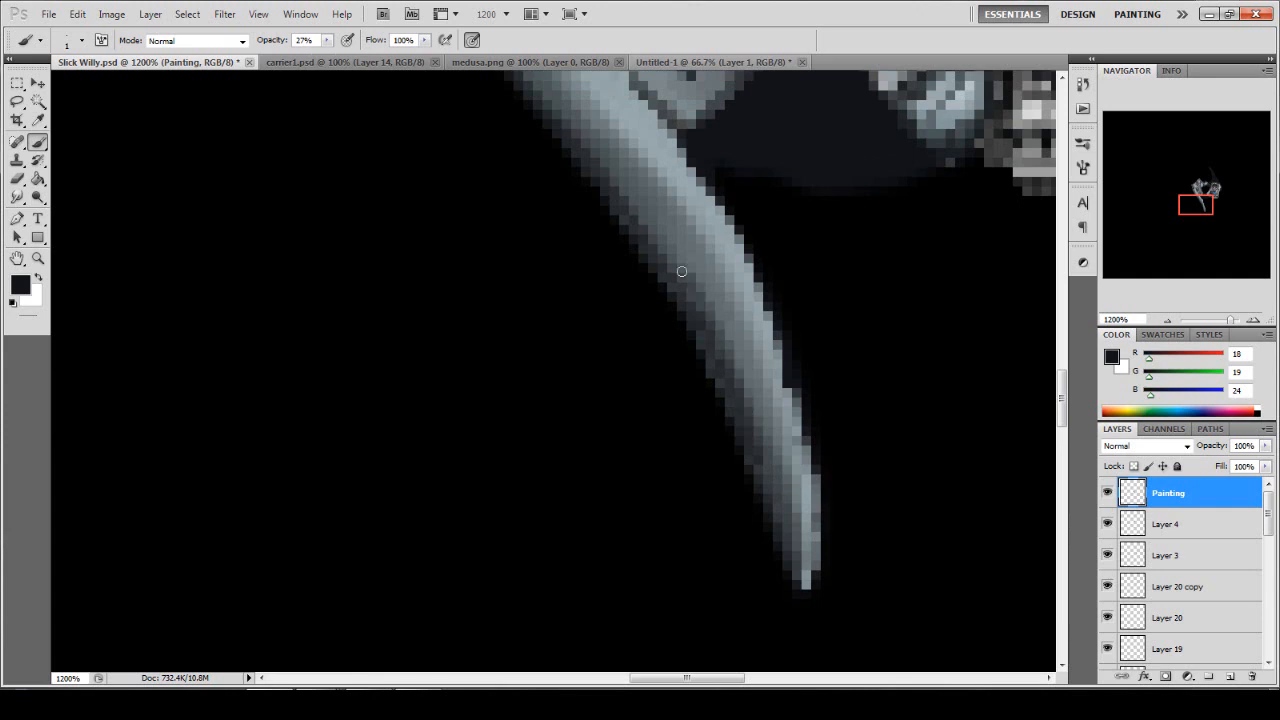
scroll(592, 241, "up", 3)
scroll(592, 241, "up", 2)
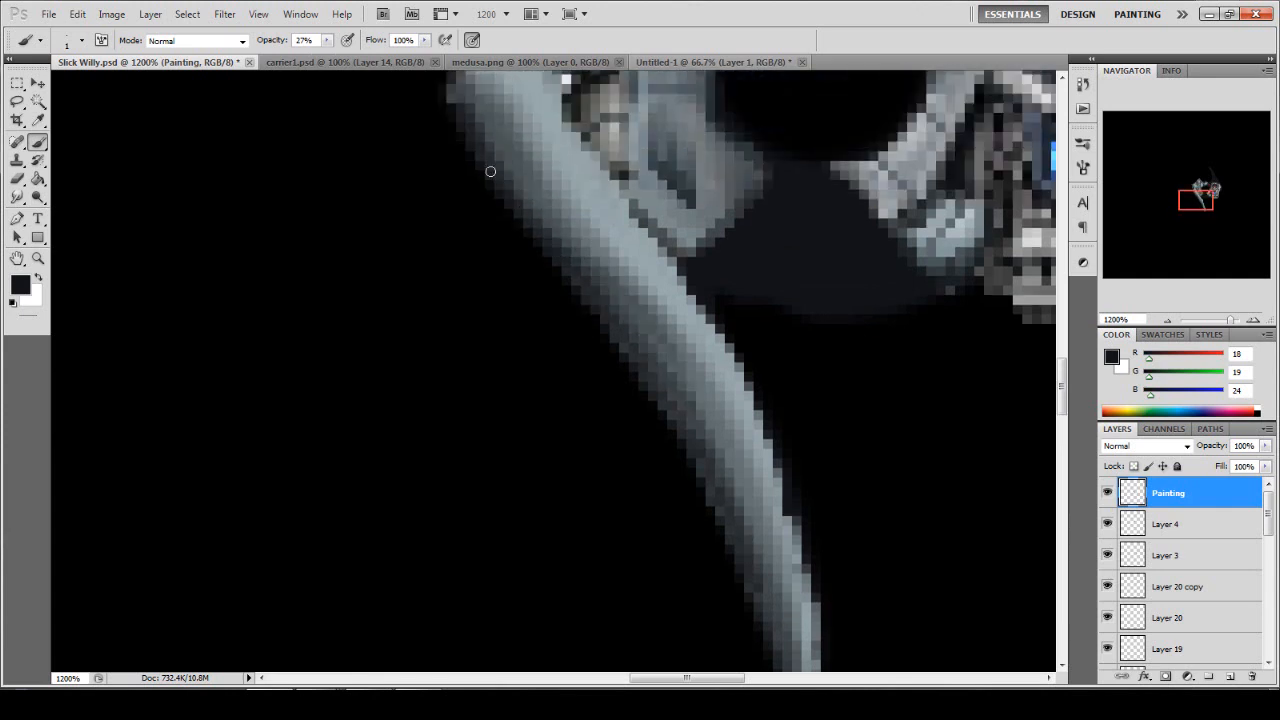
scroll(481, 245, "up", 5)
scroll(479, 268, "up", 2)
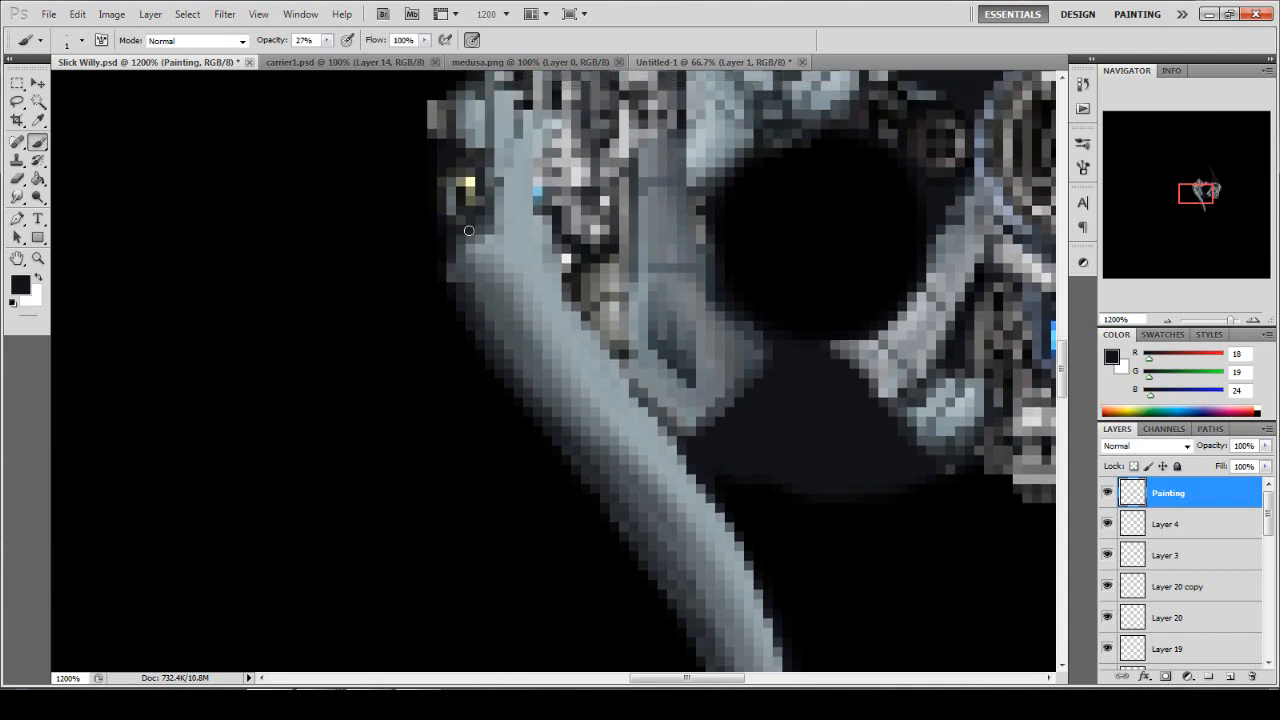
double_click(38, 259)
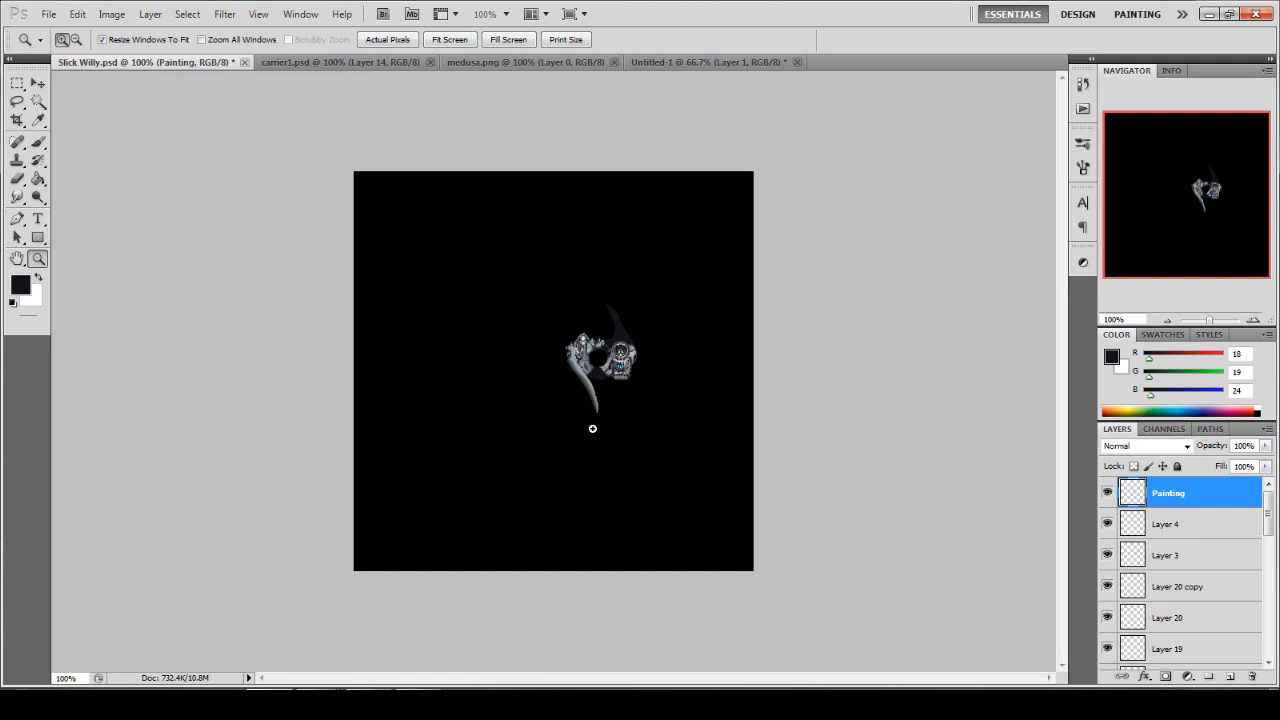
Smooth the lower fin's inner right edge down to the tip with sampled light blue-grey (RGB 150, 165, 169) at 100% Brush opacity.
left_click_drag(598, 419, 511, 255)
key("b")
left_click(526, 248, "alt")
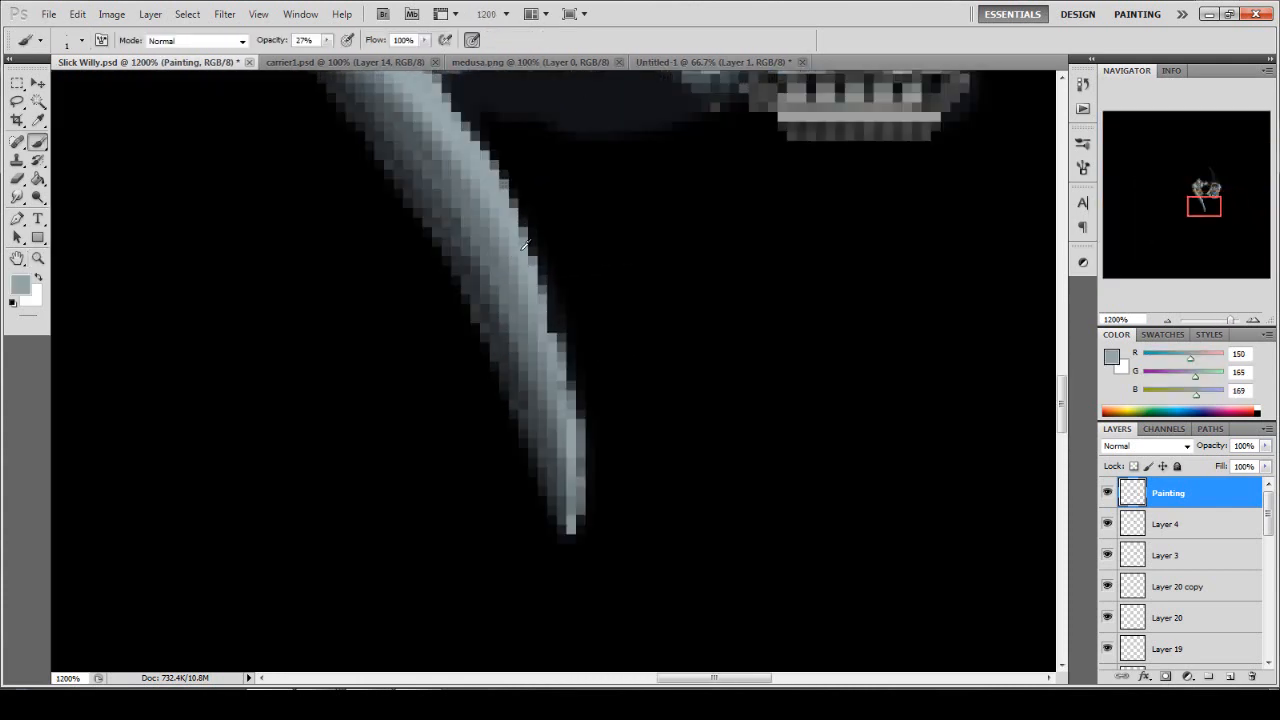
left_click(327, 40)
left_click_drag(348, 56, 395, 56)
scroll(488, 222, "up", 1)
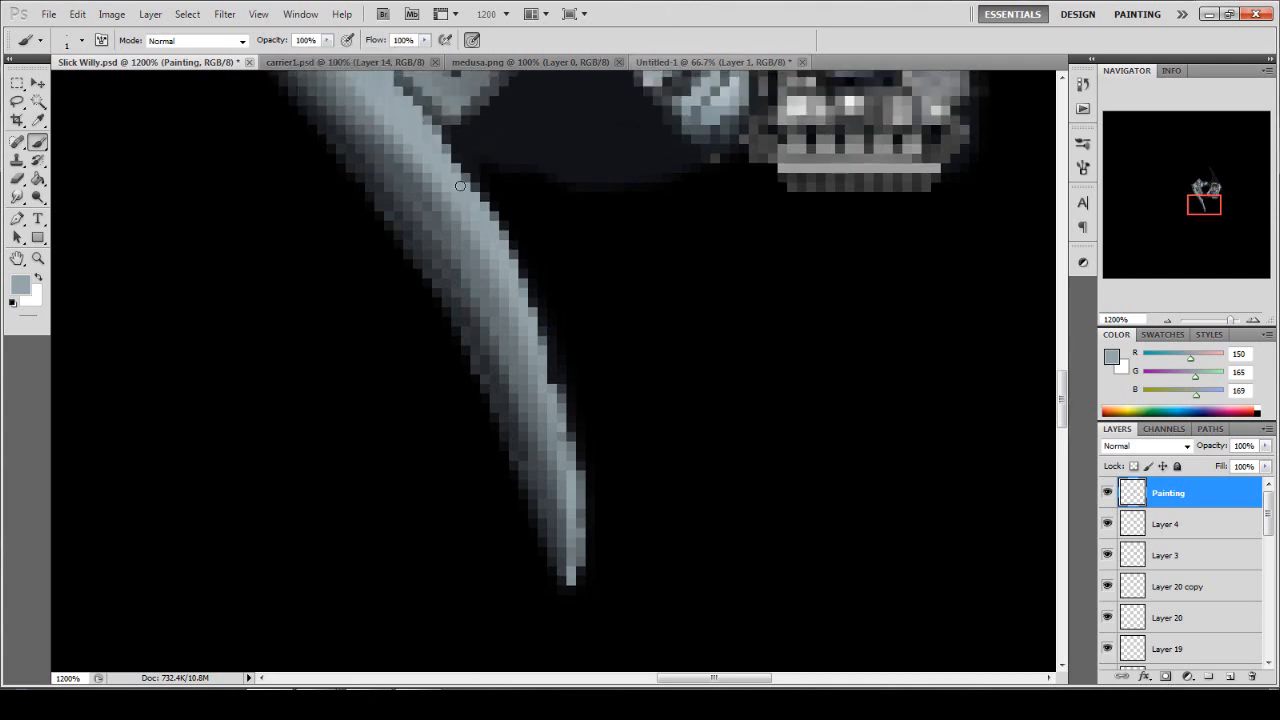
mouse_move(460, 186)
left_mouse_down()
mouse_move(554, 362)
mouse_move(578, 522)
left_mouse_up()
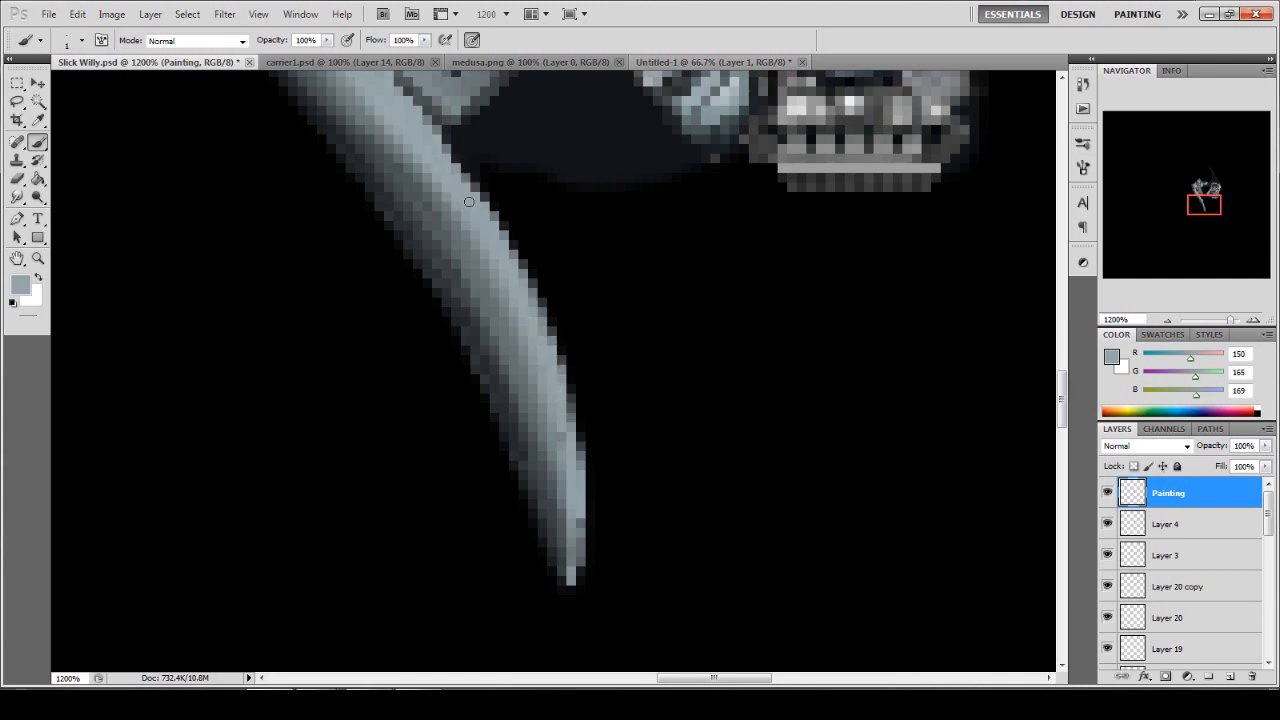
mouse_move(518, 282)
left_mouse_down()
mouse_move(566, 390)
mouse_move(578, 558)
left_mouse_up()
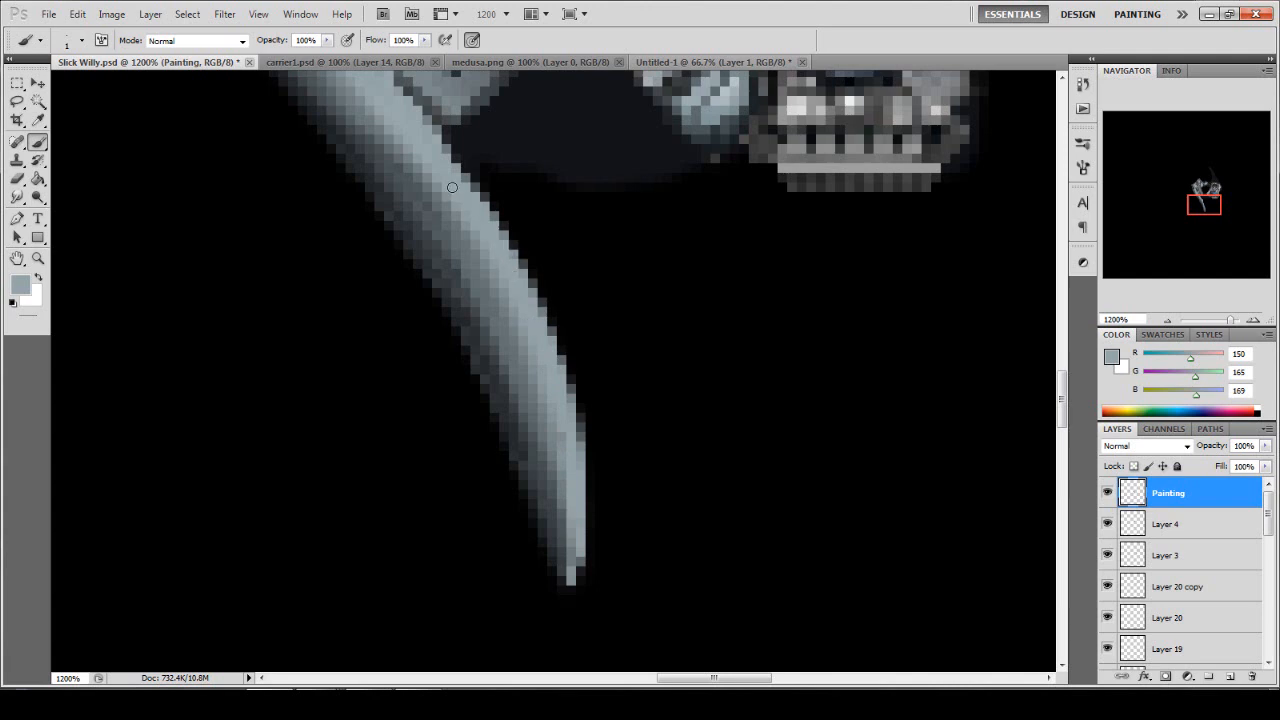
Blend the highlight down the lower fin with tones sampled from it, ending on RGB 150, 165, 169, at 55% Brush opacity.
scroll(430, 220, "up", 3)
left_click(398, 248, "alt")
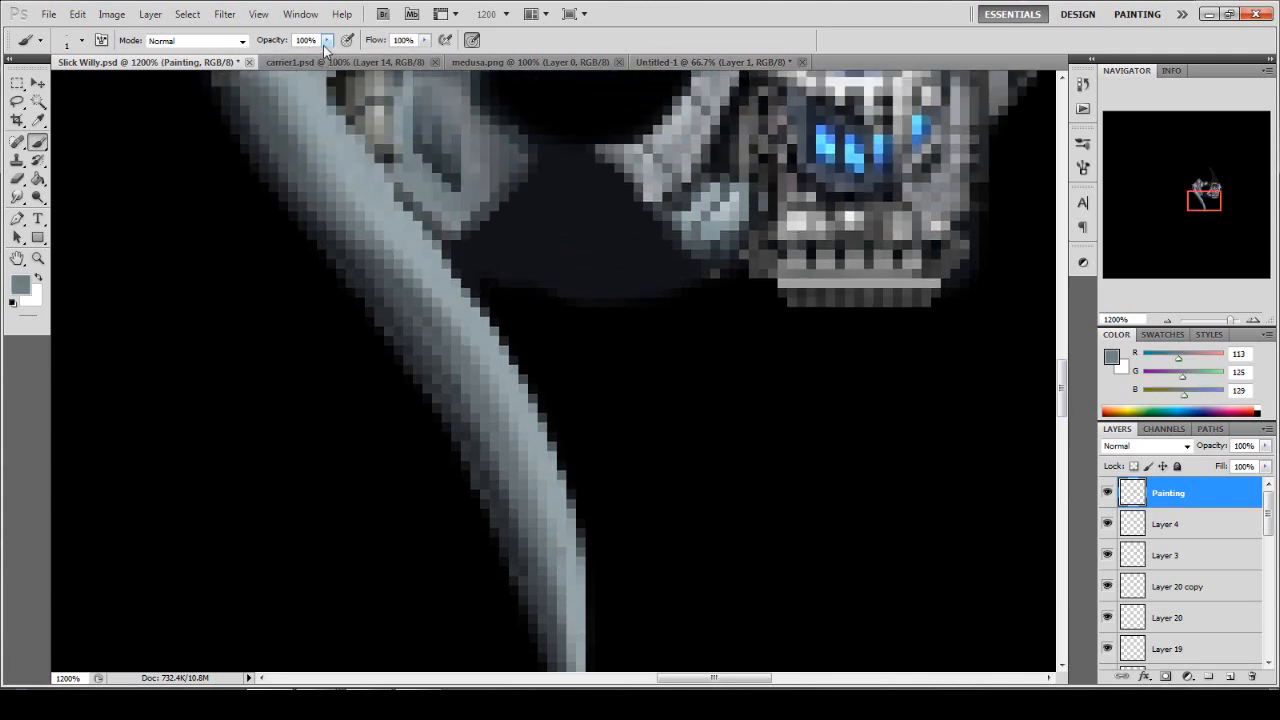
key("5")
key("5")
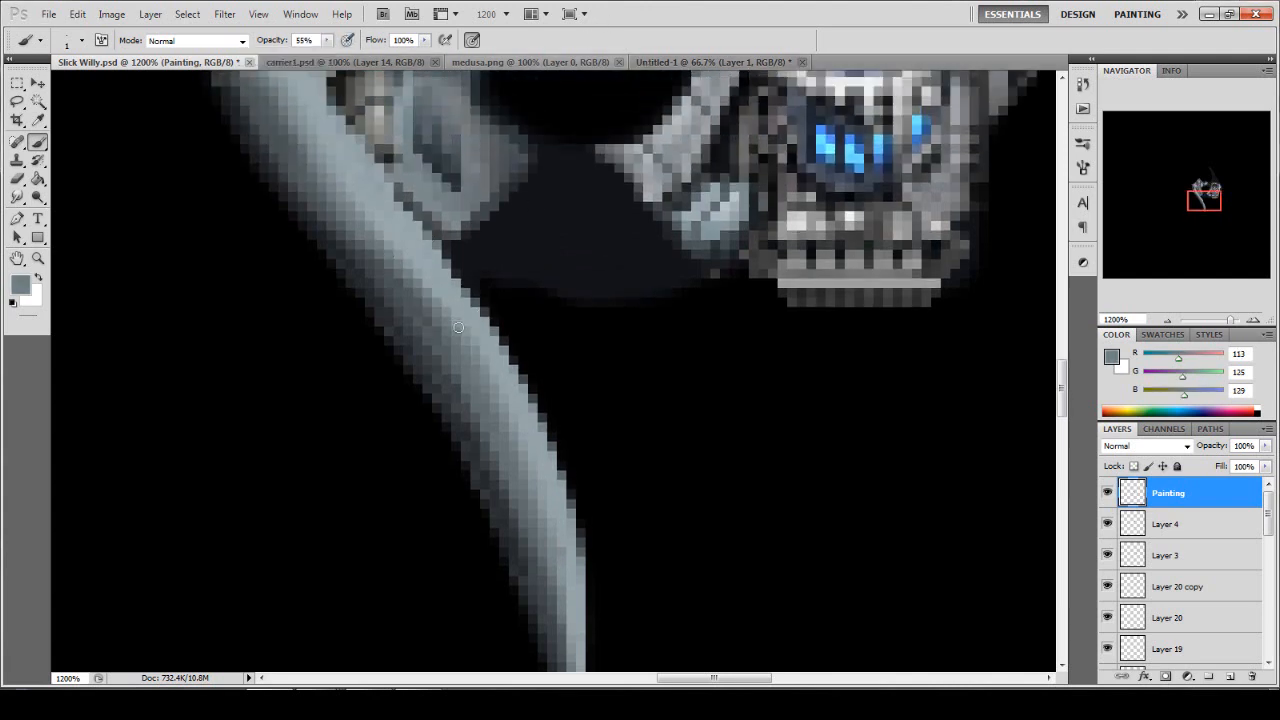
left_click(461, 313, "alt")
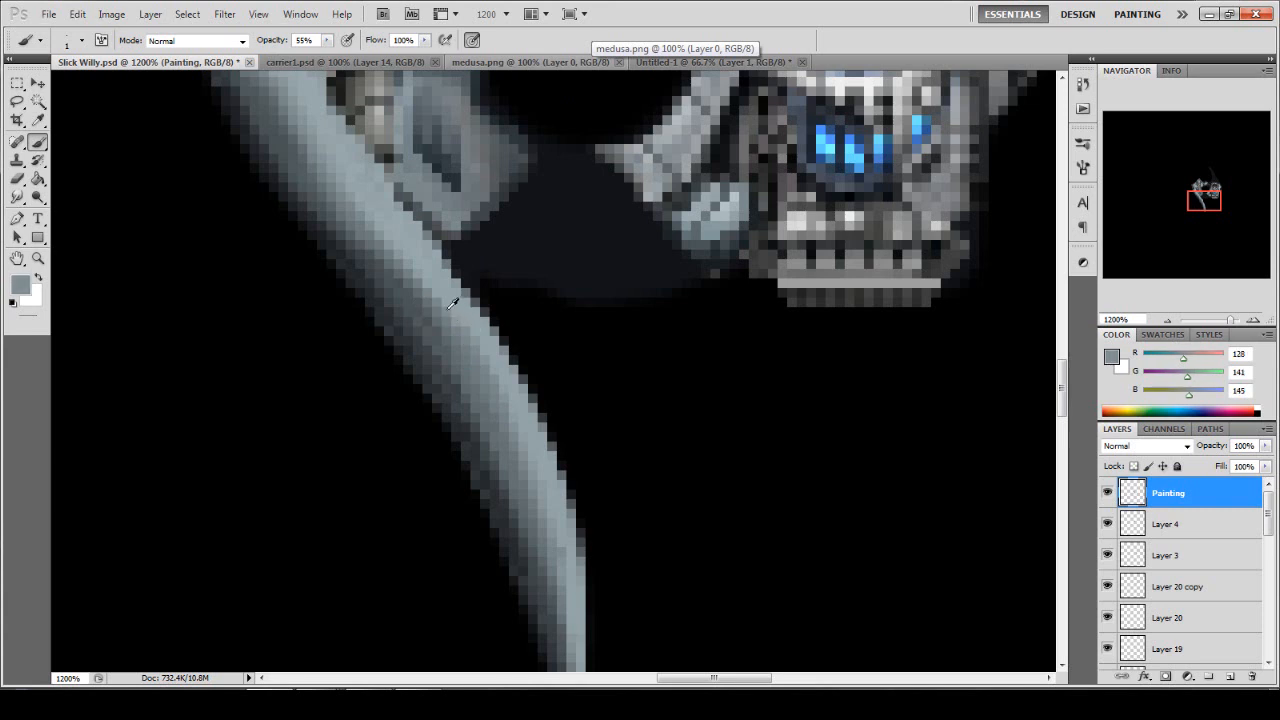
left_click(466, 326, "alt")
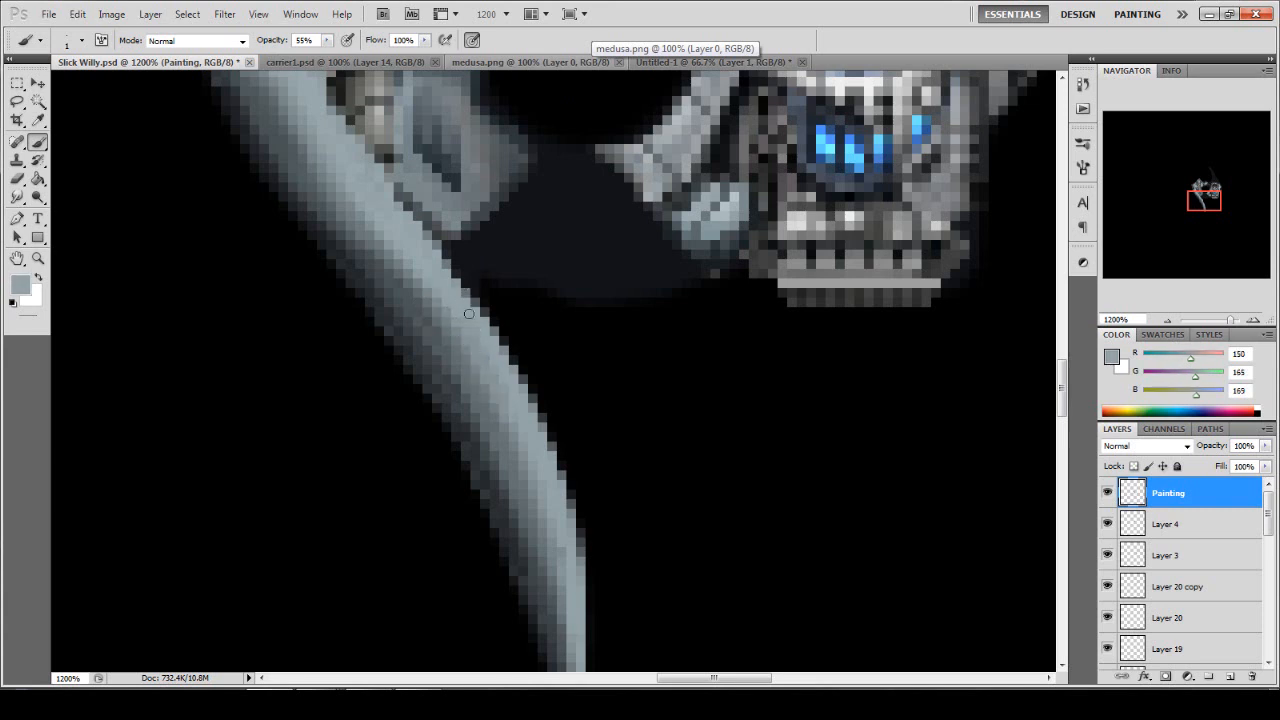
mouse_move(502, 408)
left_mouse_down()
mouse_move(546, 497)
mouse_move(560, 594)
left_mouse_up()
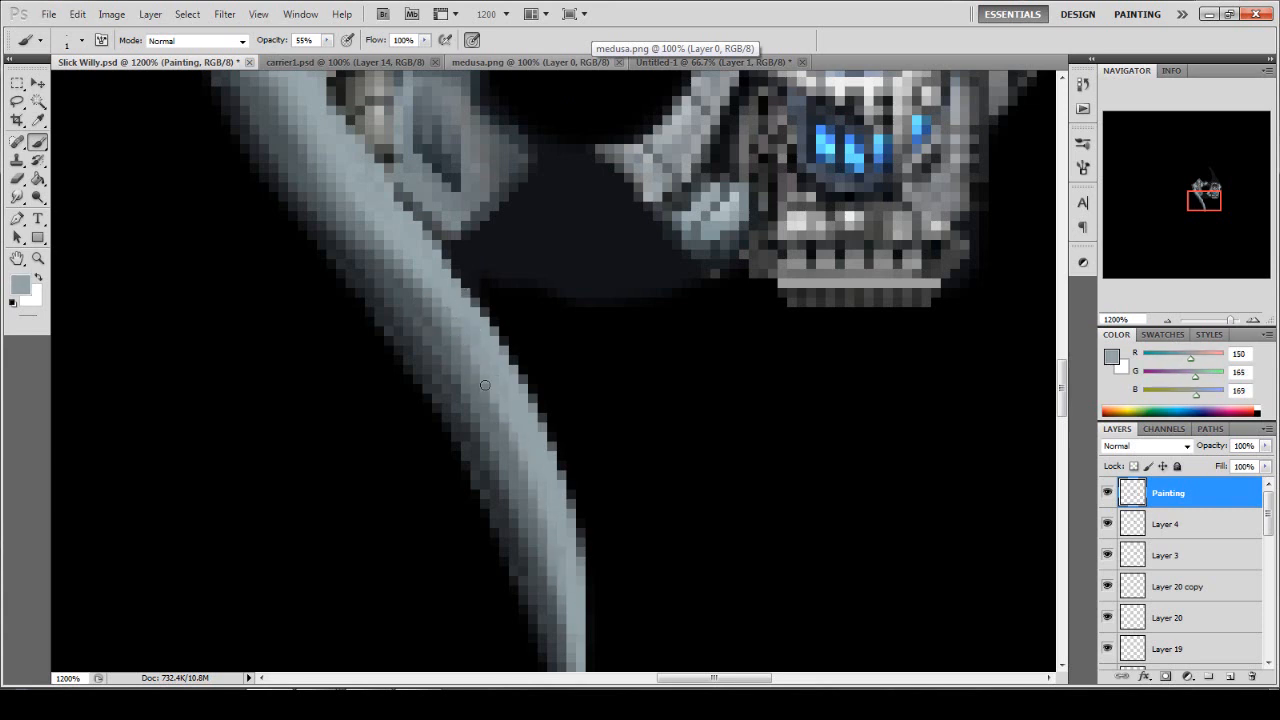
Blend the lower fin's midtones down its length with sampled dark grey (RGB 73, 80, 83) at 37% Brush opacity, and check it at actual size.
left_click_drag(326, 40, 314, 55)
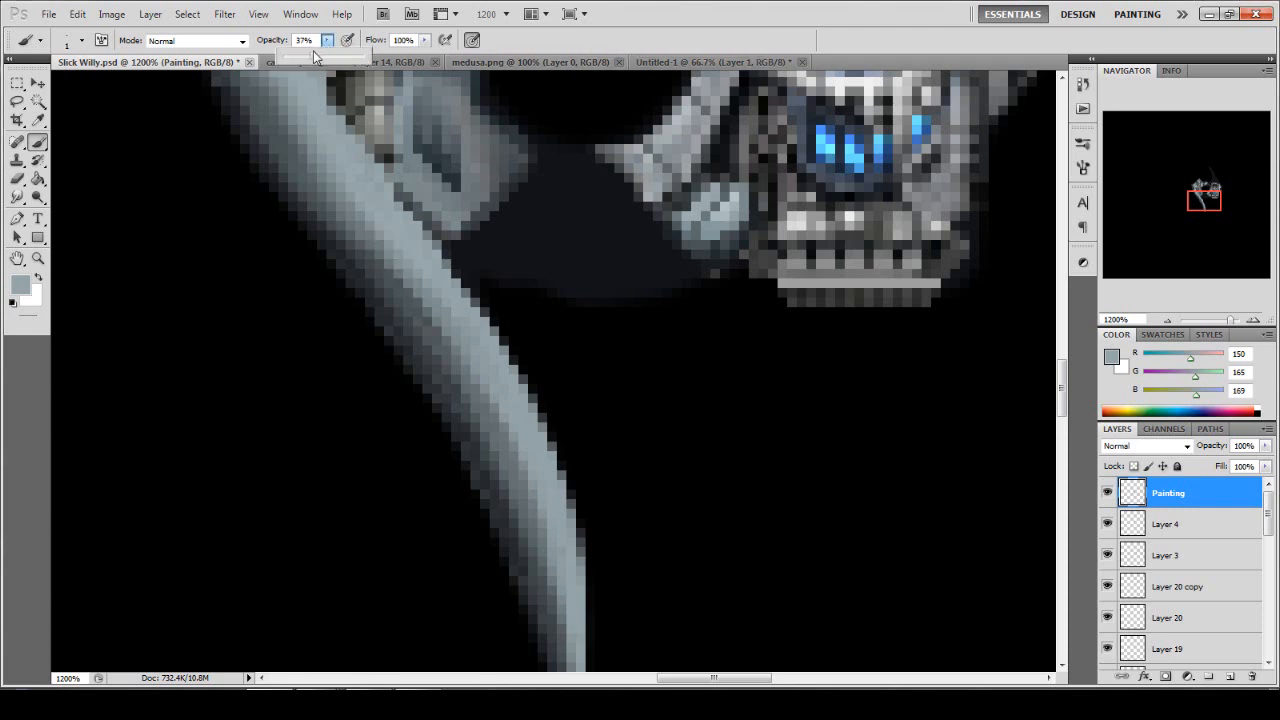
left_click(401, 283, "alt")
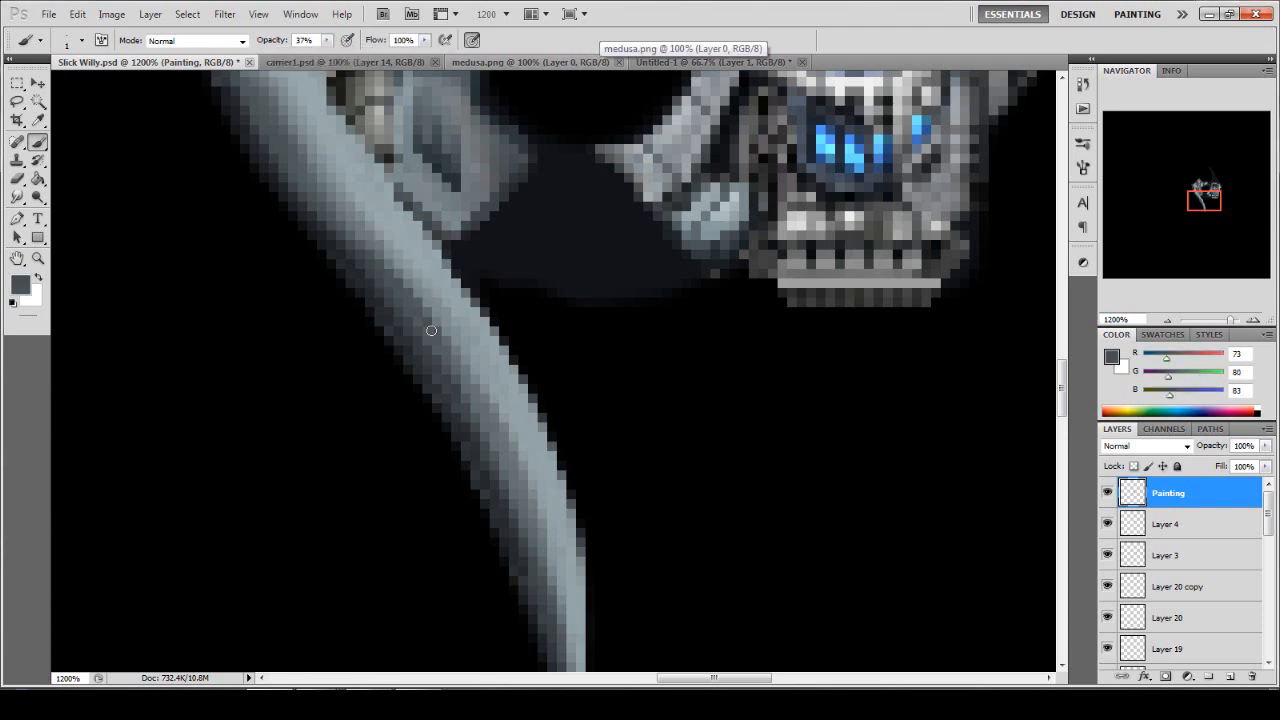
mouse_move(405, 265)
left_mouse_down()
mouse_move(449, 332)
mouse_move(400, 265)
mouse_move(520, 455)
mouse_move(552, 562)
left_mouse_up()
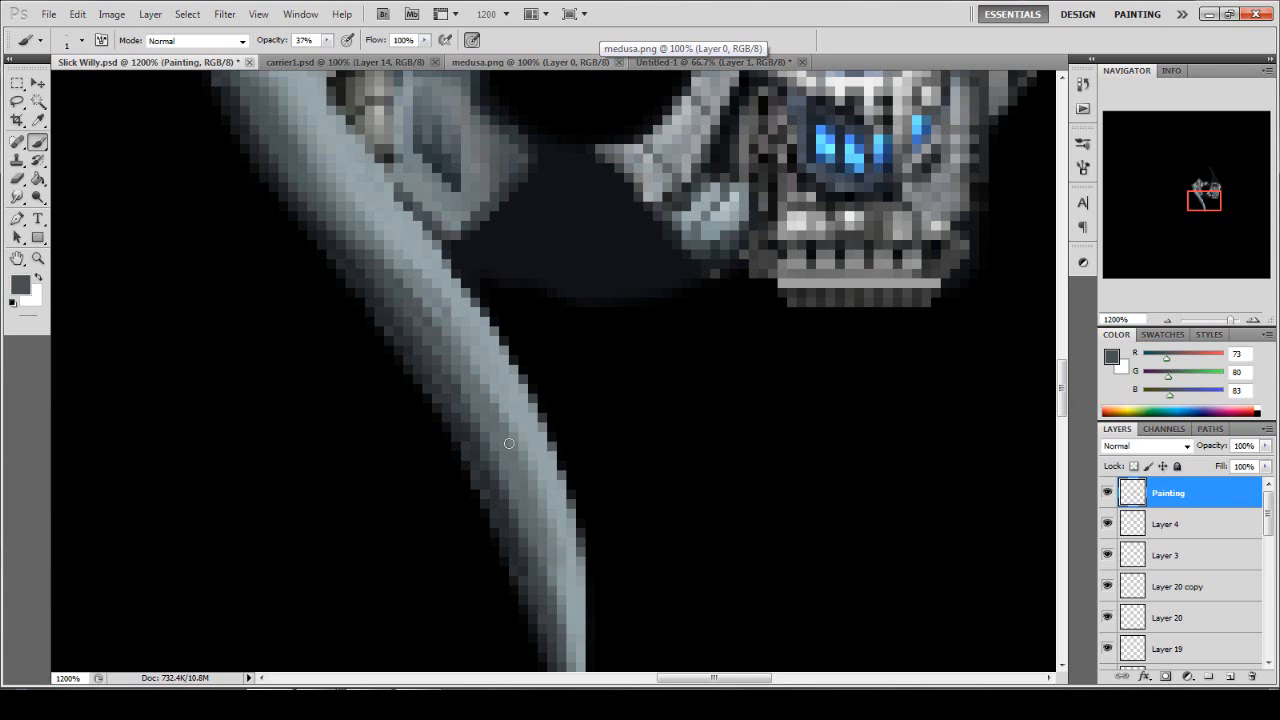
left_click(38, 258)
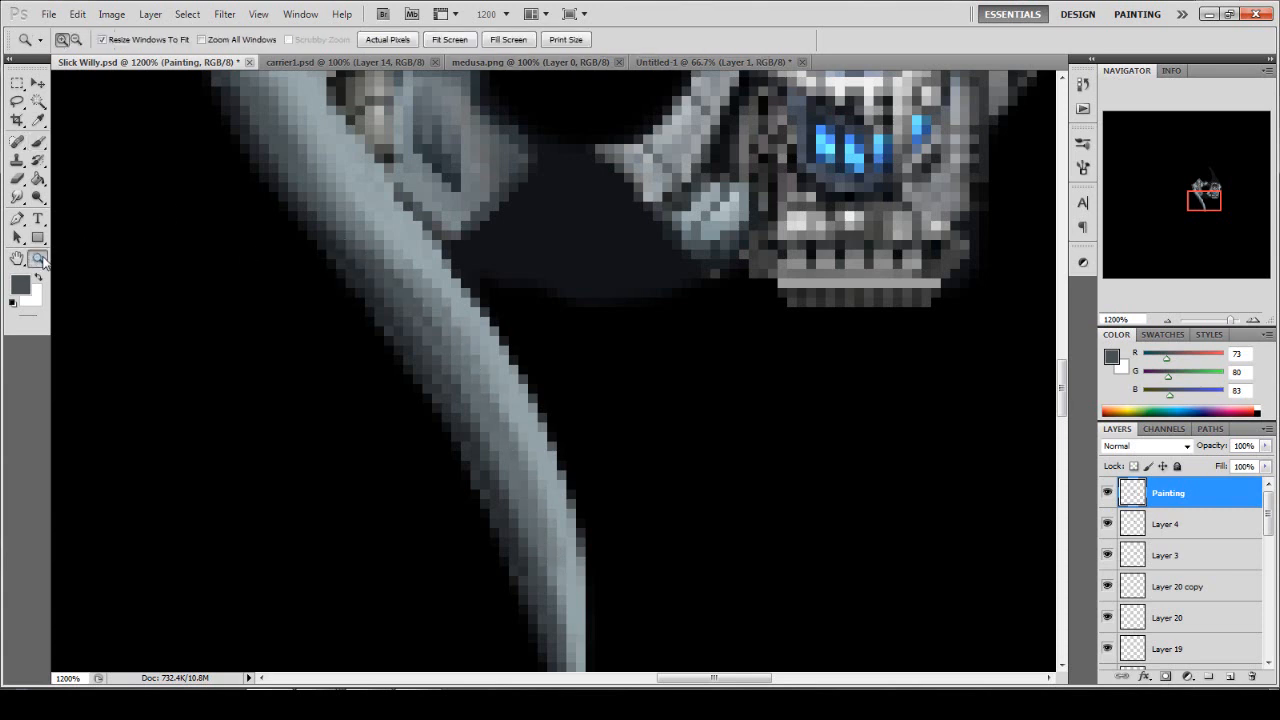
double_click(40, 258)
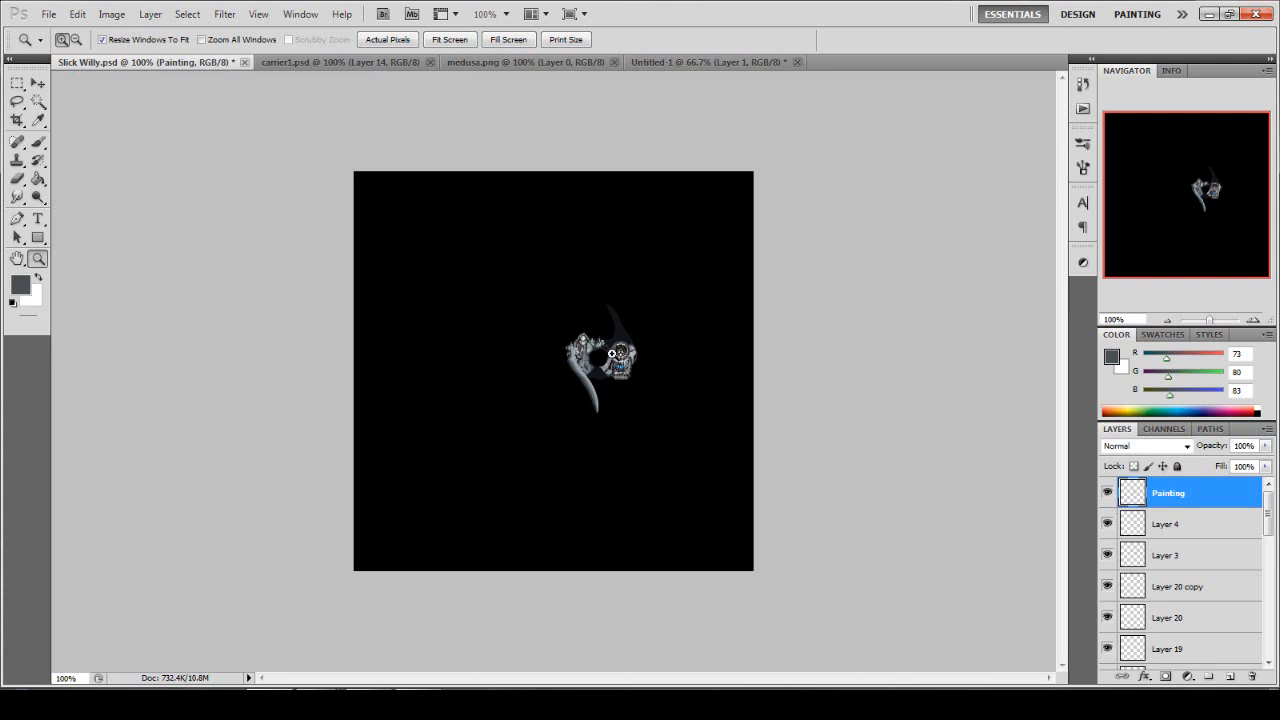
Extend the lower fin's dark outer edge up around the left sprite part with sampled near-black (RGB 29, 31, 34) at 100% Brush opacity.
left_click(600, 418)
scroll(612, 226, "up", 5)
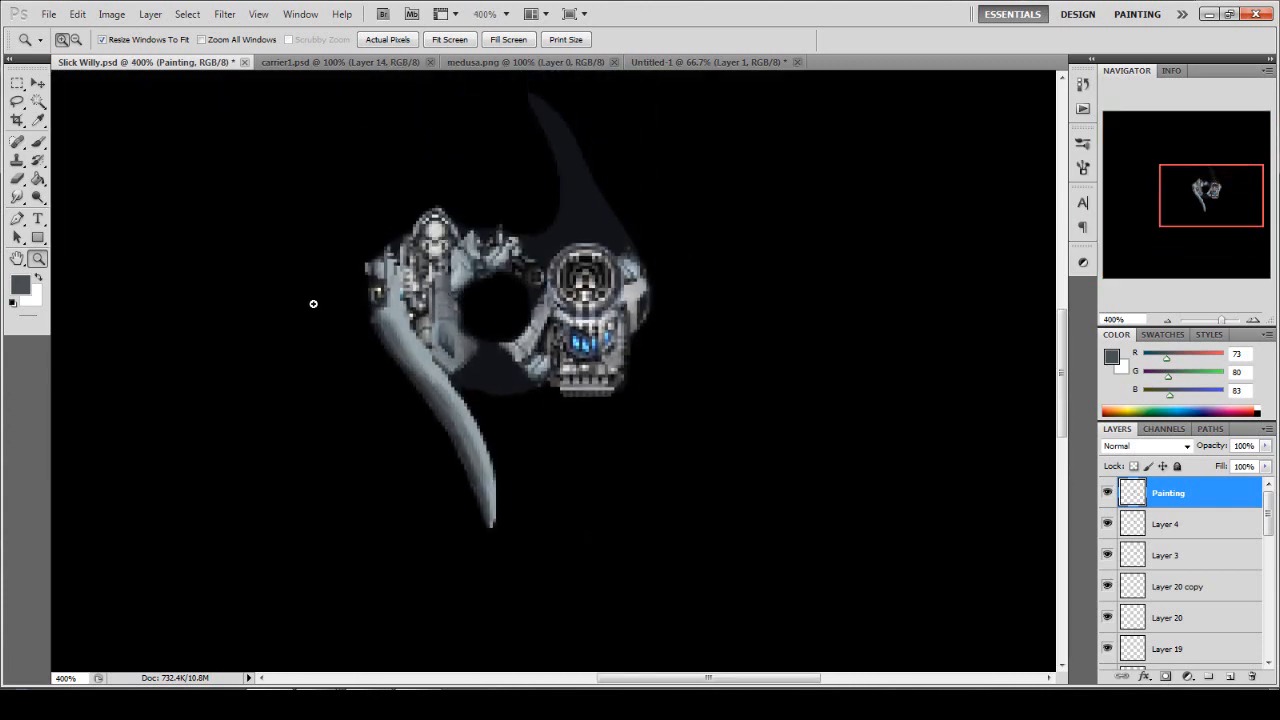
scroll(402, 389, "up", 2)
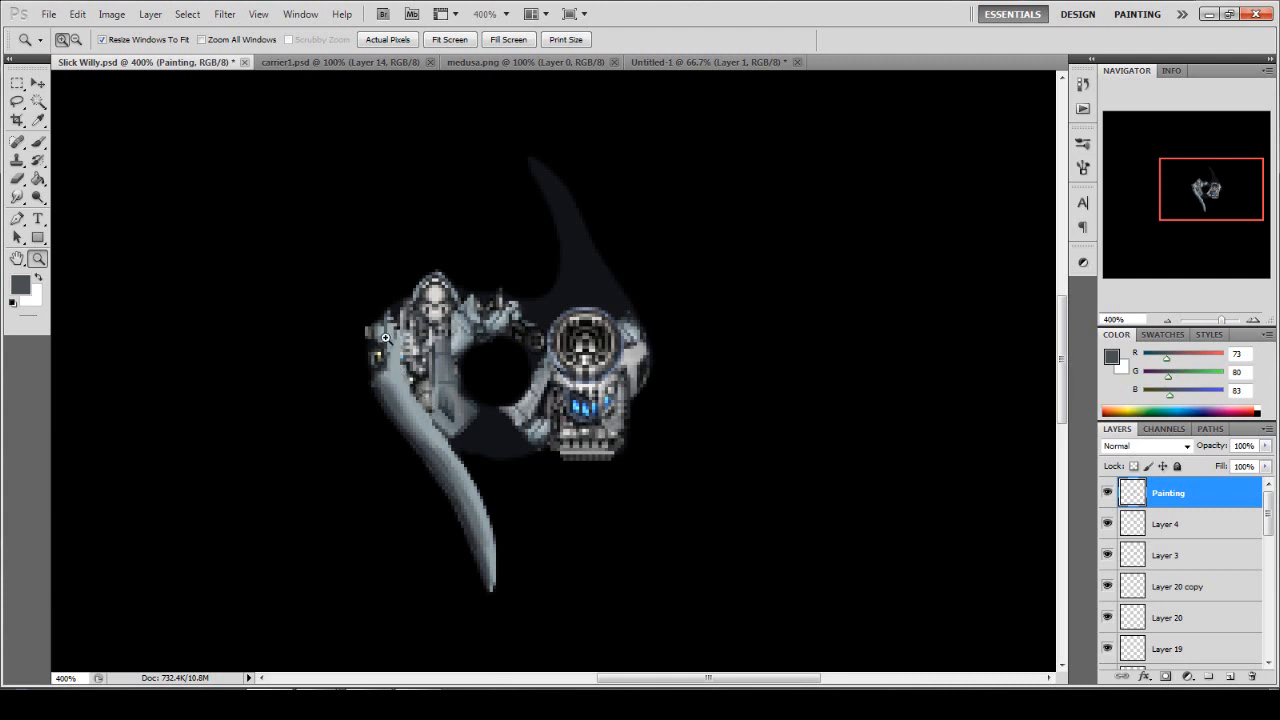
left_click_drag(377, 354, 410, 285)
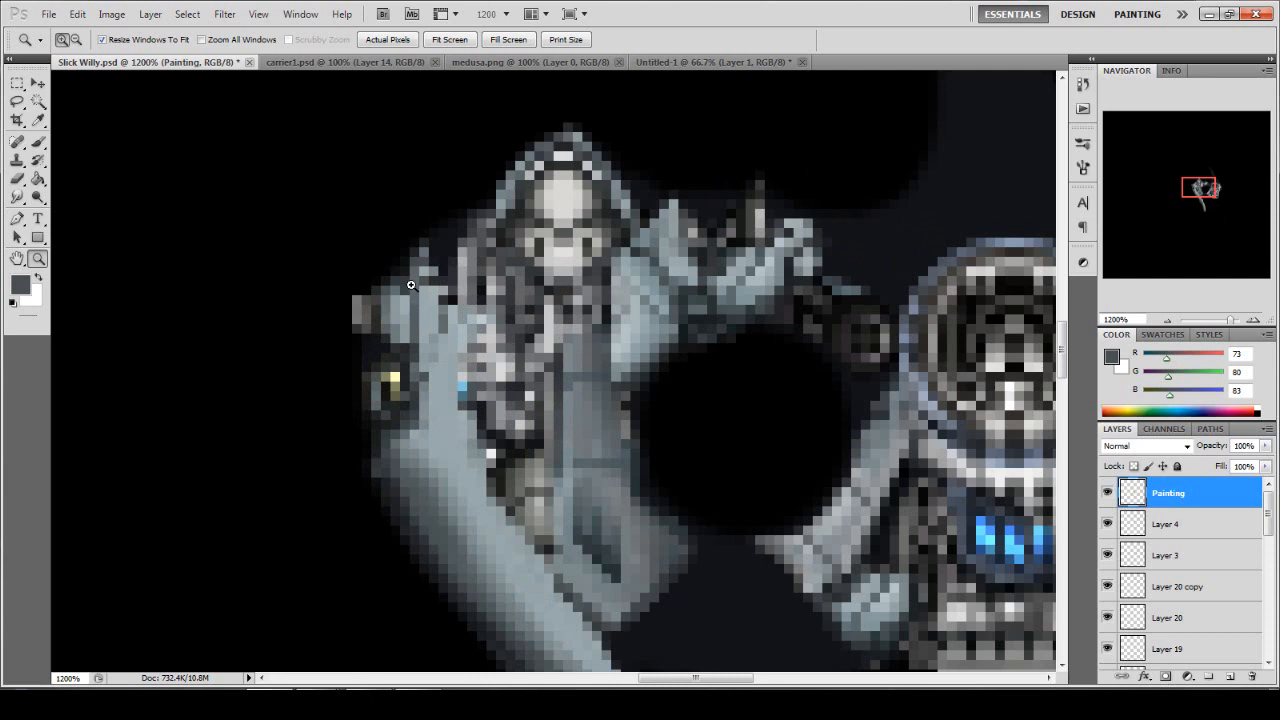
scroll(434, 500, "down", 1)
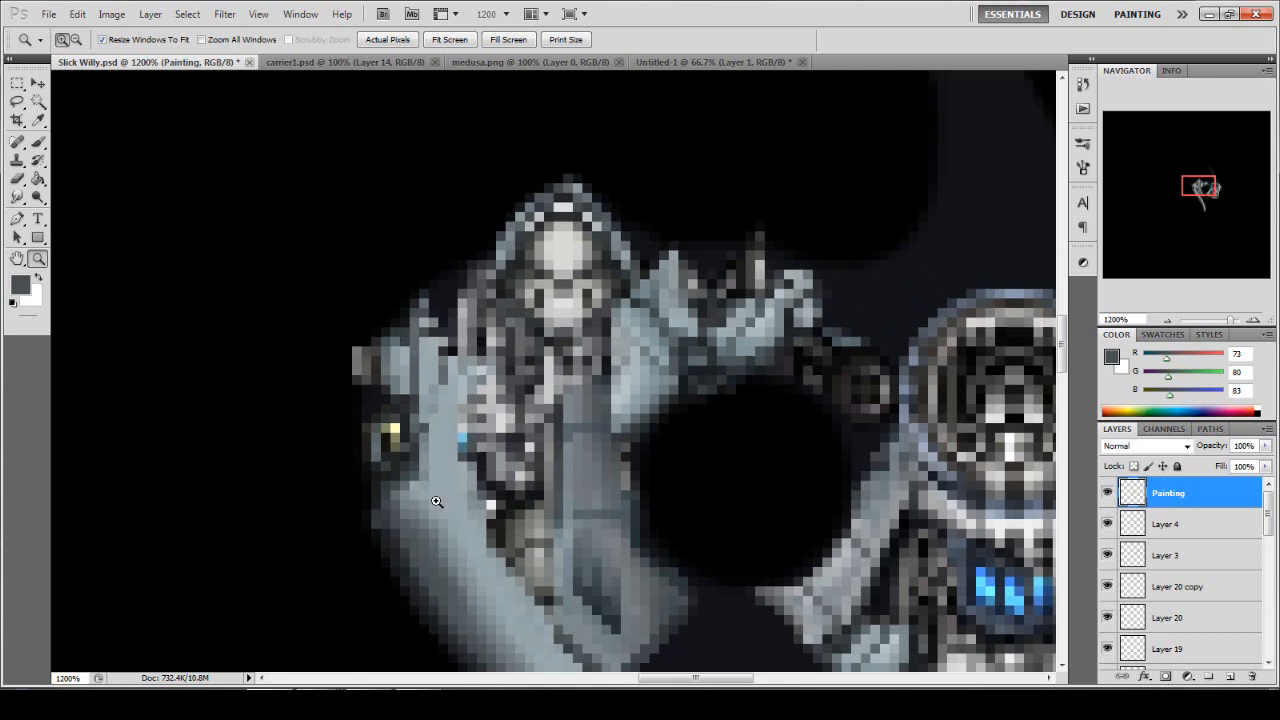
key("b")
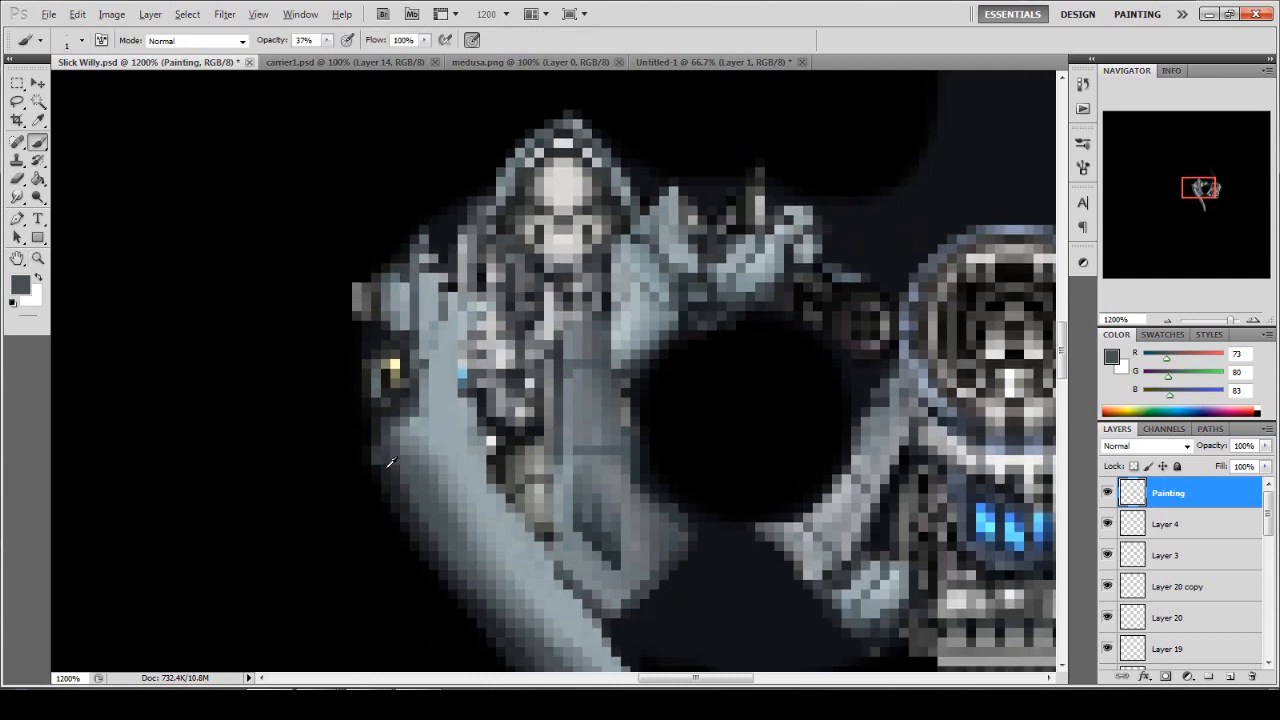
left_click(390, 462, "alt")
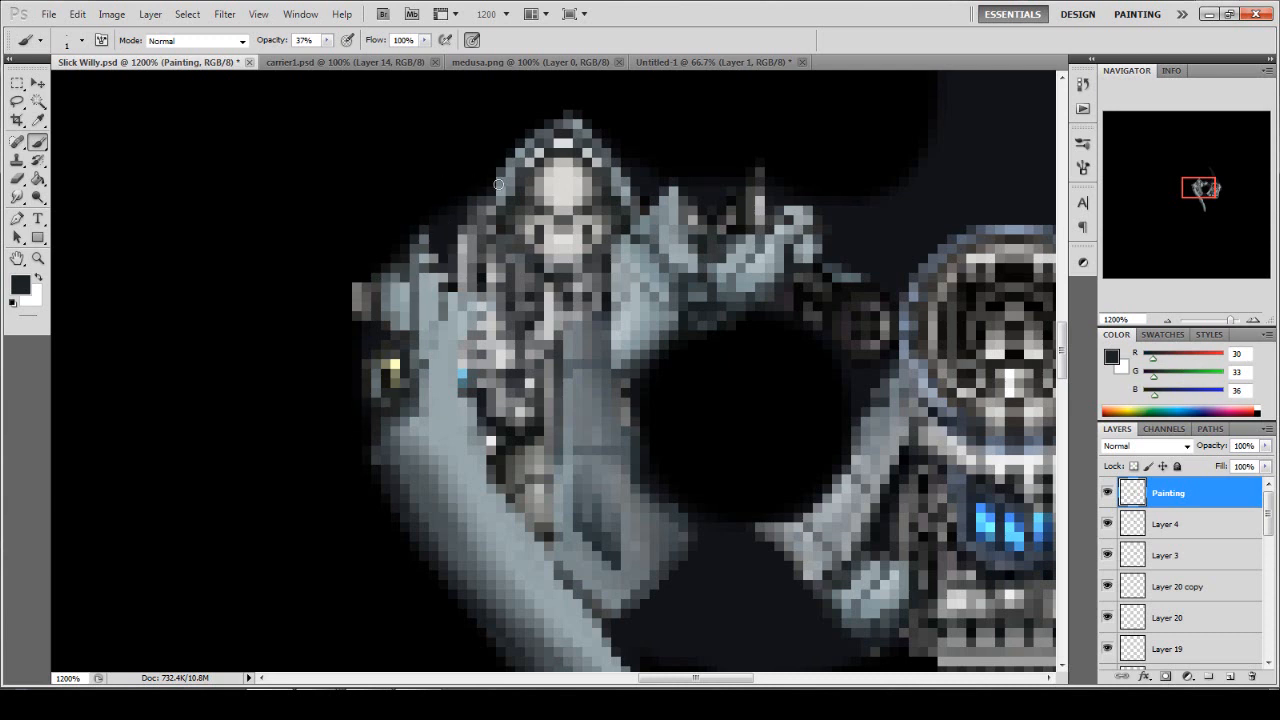
scroll(527, 156, "up", 5)
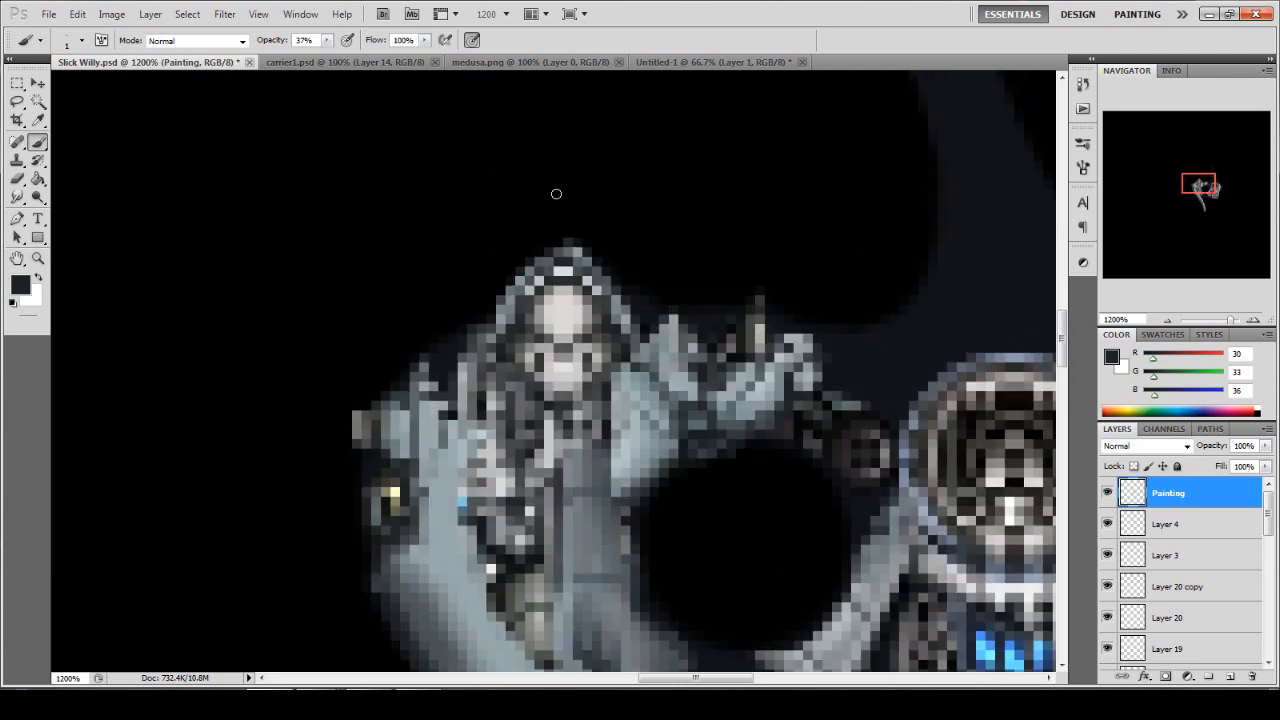
scroll(411, 463, "down", 2)
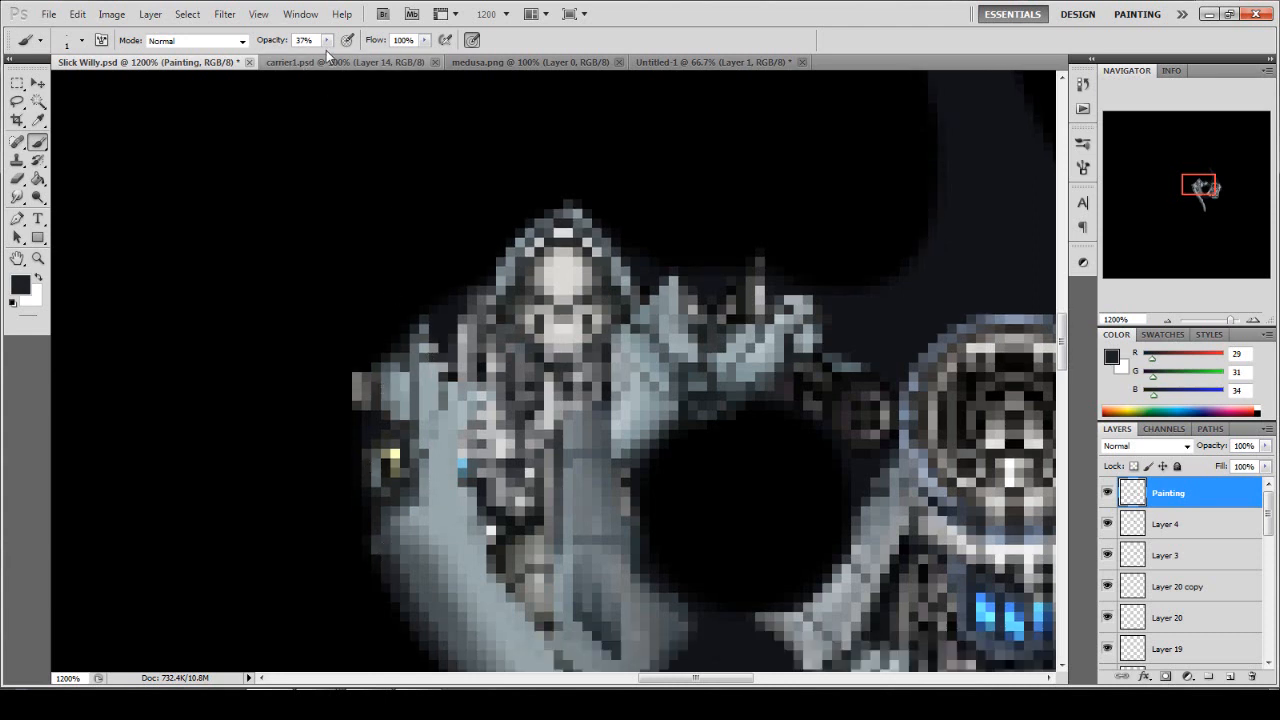
key("0")
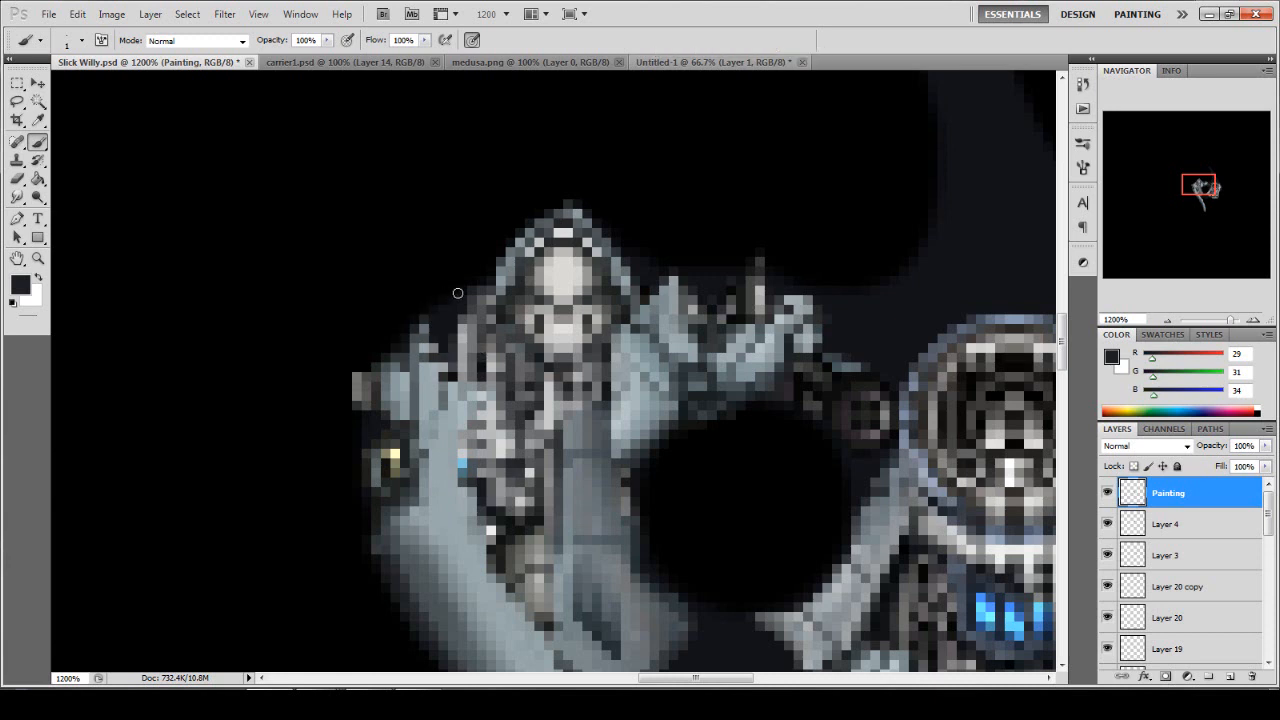
left_click(366, 378)
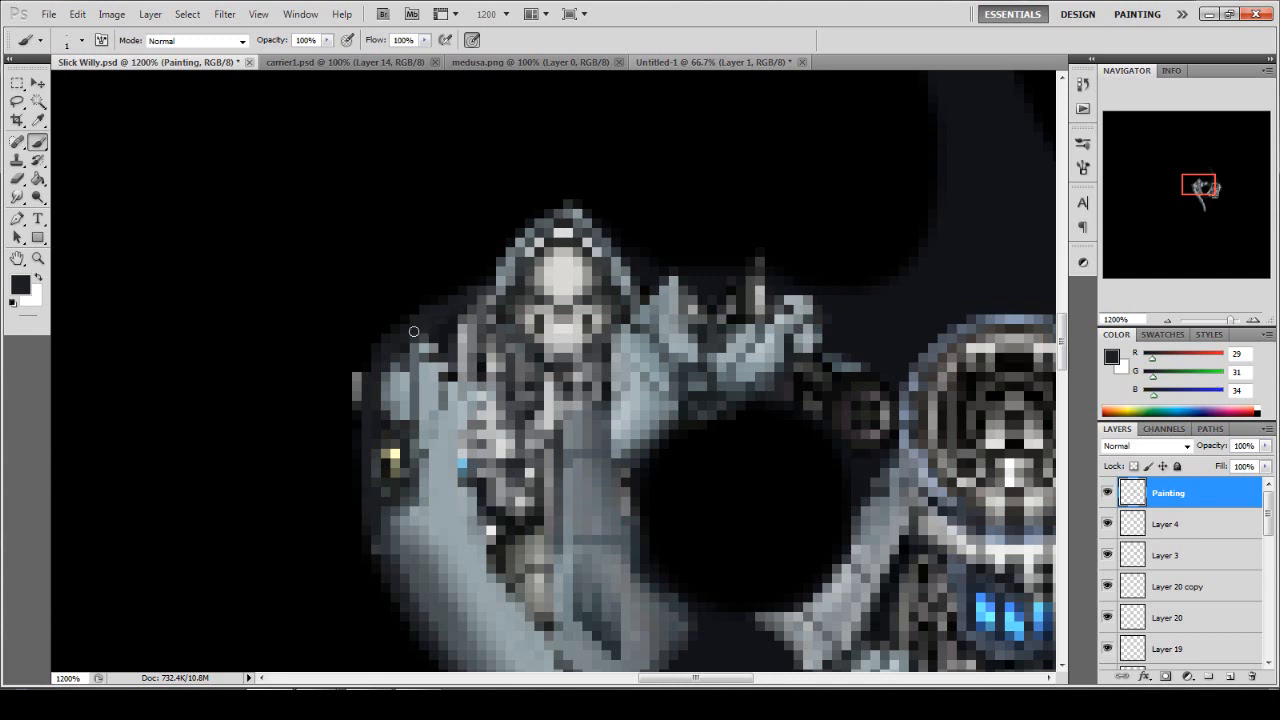
mouse_move(357, 383)
left_mouse_down()
mouse_move(357, 420)
mouse_move(354, 368)
left_mouse_up()
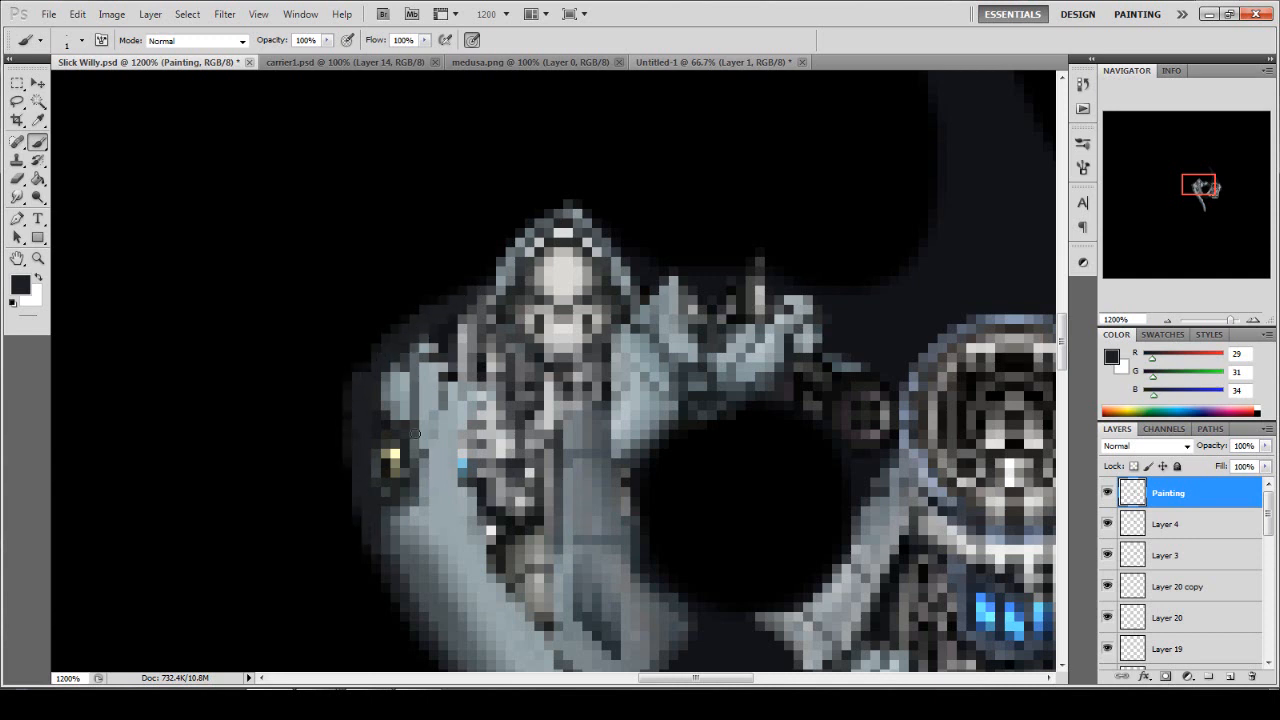
Paint sampled grey bands (RGB 70, 78, 81 and RGB 116, 128, 132) inside the new dark edge, covering the yellow light.
left_click(401, 537, "alt")
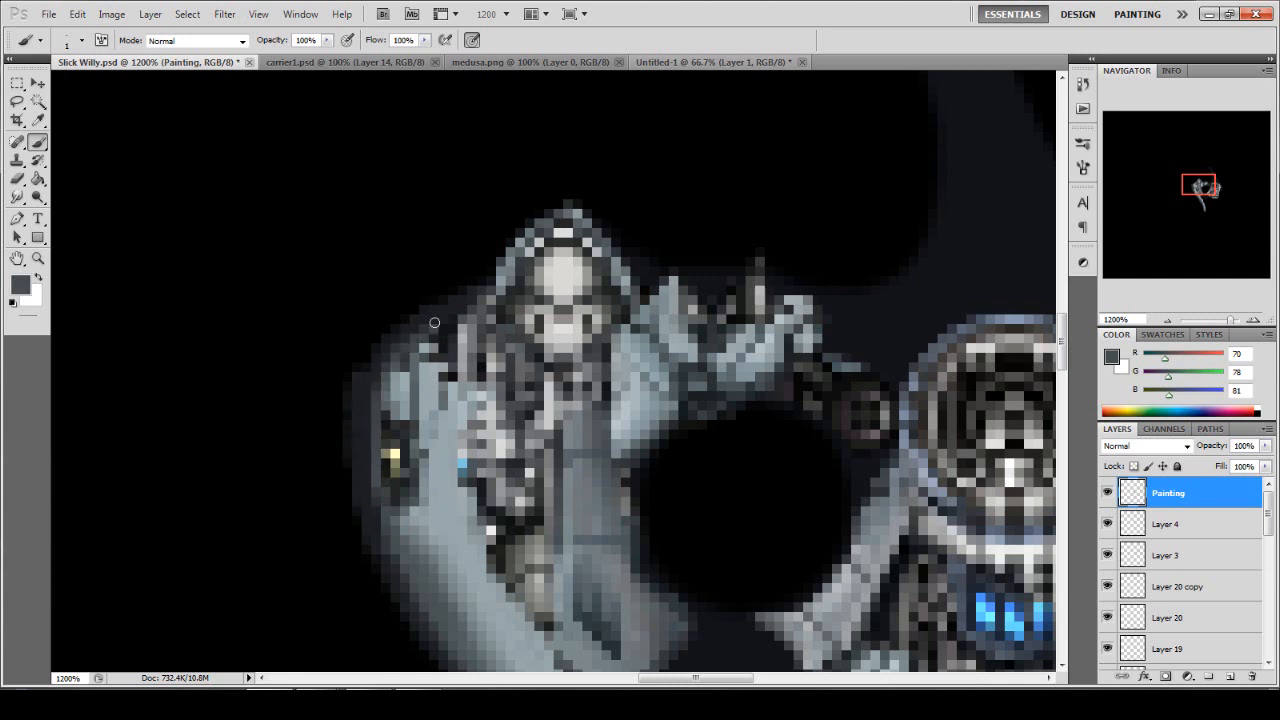
left_click(390, 516, "alt")
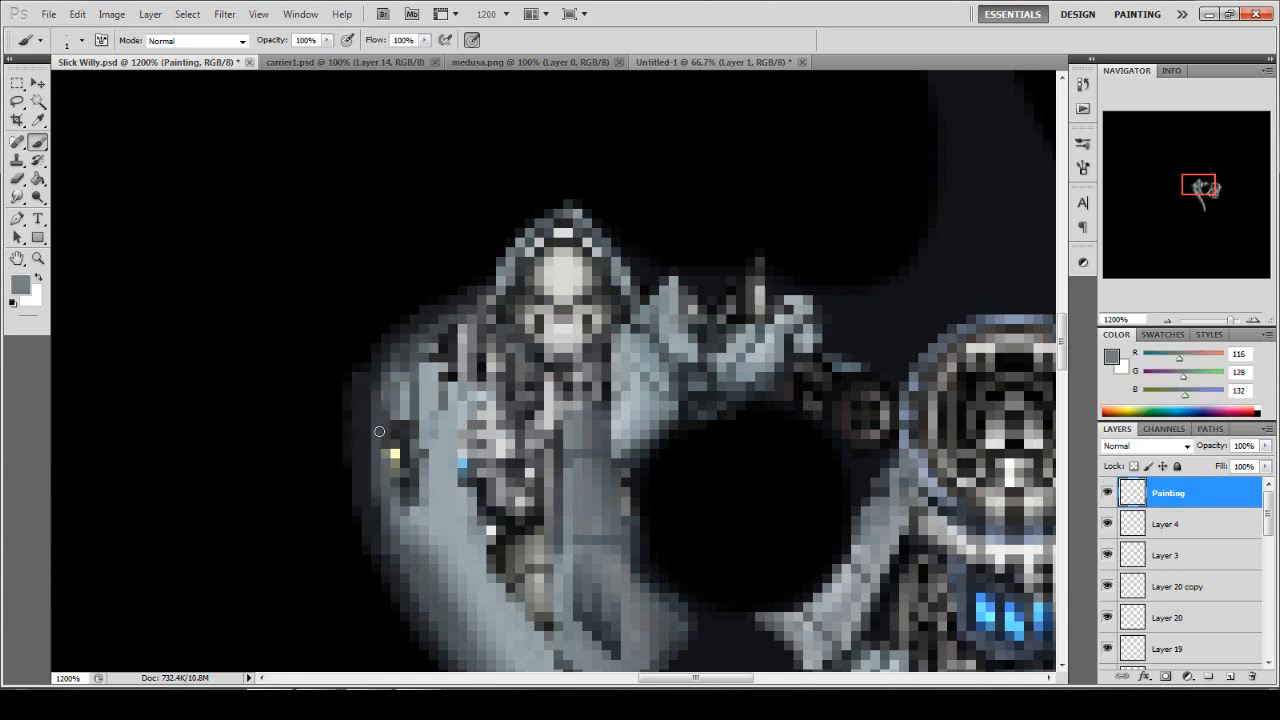
left_click_drag(427, 322, 484, 296)
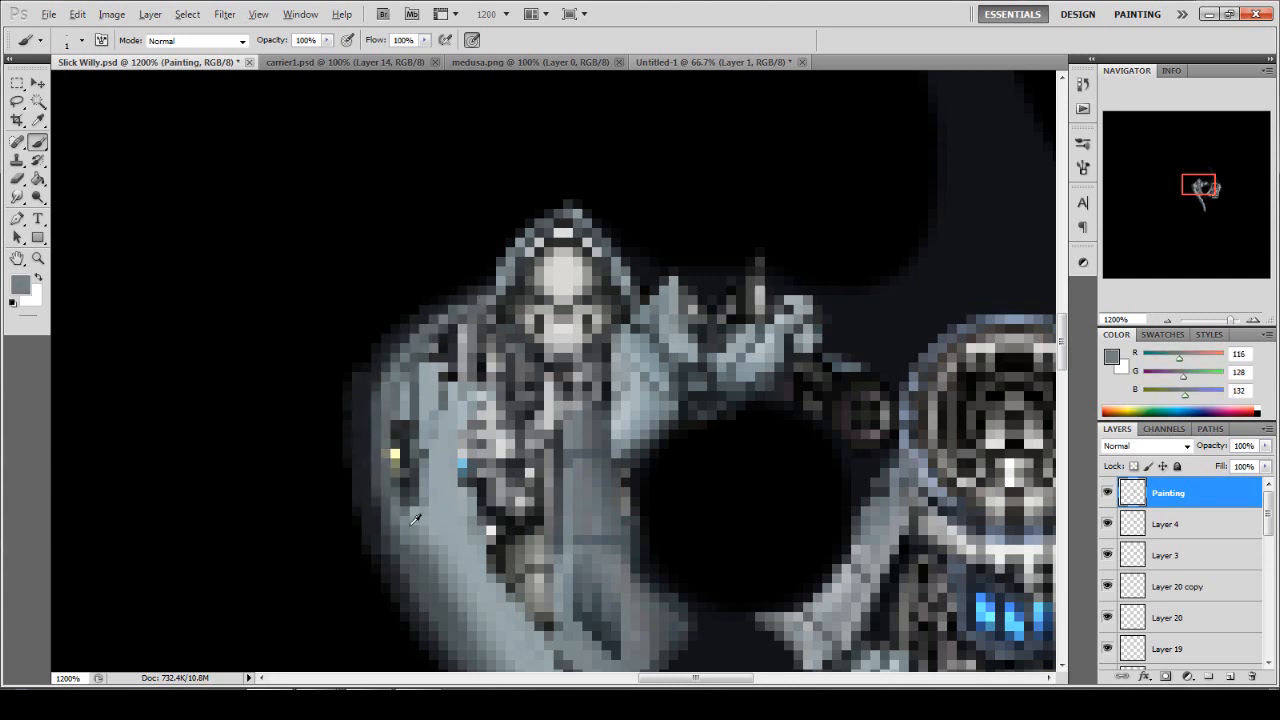
mouse_move(400, 486)
left_mouse_down()
mouse_move(396, 400)
mouse_move(405, 490)
mouse_move(391, 461)
left_mouse_up()
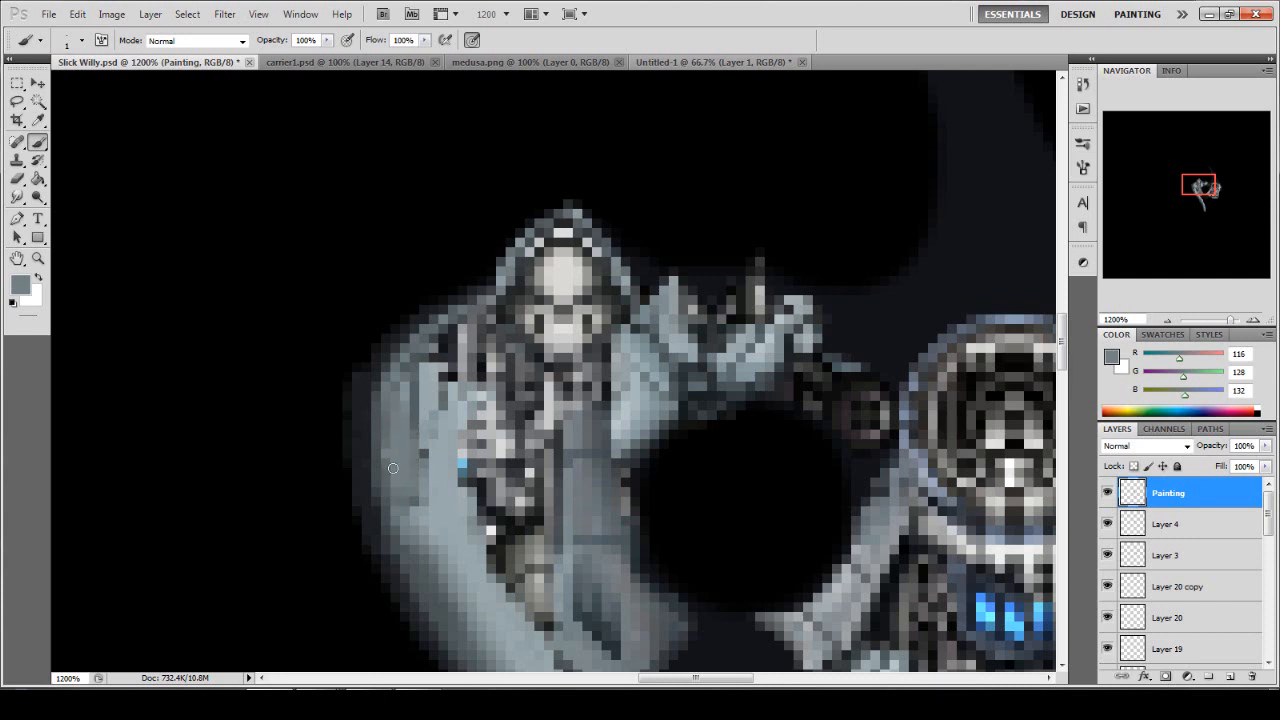
Fill the inside of the fin's upper curve with sampled light blue-grey up to RGB 153, 168, 172, covering the old sprite details.
left_click(425, 532, "alt")
mouse_move(412, 522)
left_mouse_down()
mouse_move(406, 364)
mouse_move(473, 298)
left_mouse_up()
left_click(434, 513, "alt")
mouse_move(430, 500)
left_mouse_down()
mouse_move(420, 394)
mouse_move(470, 316)
mouse_move(406, 411)
mouse_move(421, 501)
left_mouse_up()
mouse_move(436, 378)
left_mouse_down()
mouse_move(434, 421)
mouse_move(443, 377)
left_mouse_up()
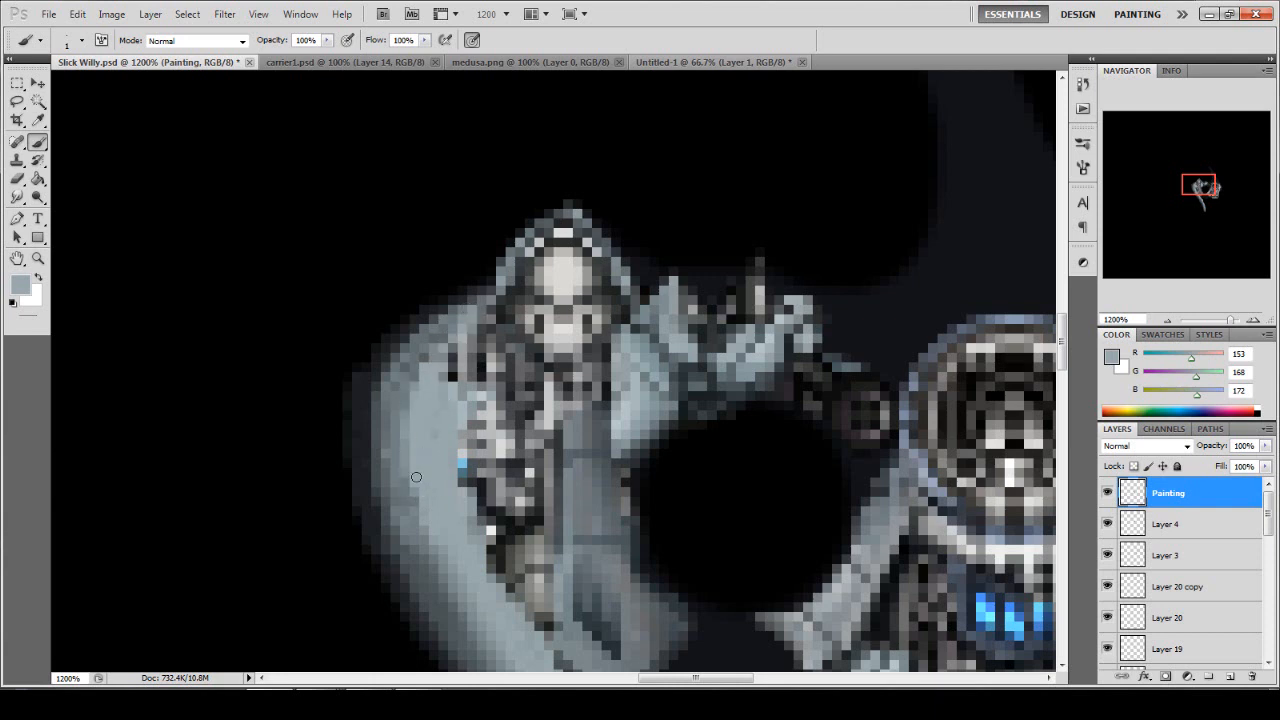
Shade the upper curve's outer side with sampled RGB 85, 94, 97, and soften its outermost edge with RGB 62, 68, 71 at 44% Brush opacity.
left_click(407, 344, "alt")
mouse_move(405, 338)
left_mouse_down()
mouse_move(376, 458)
mouse_move(393, 520)
left_mouse_up()
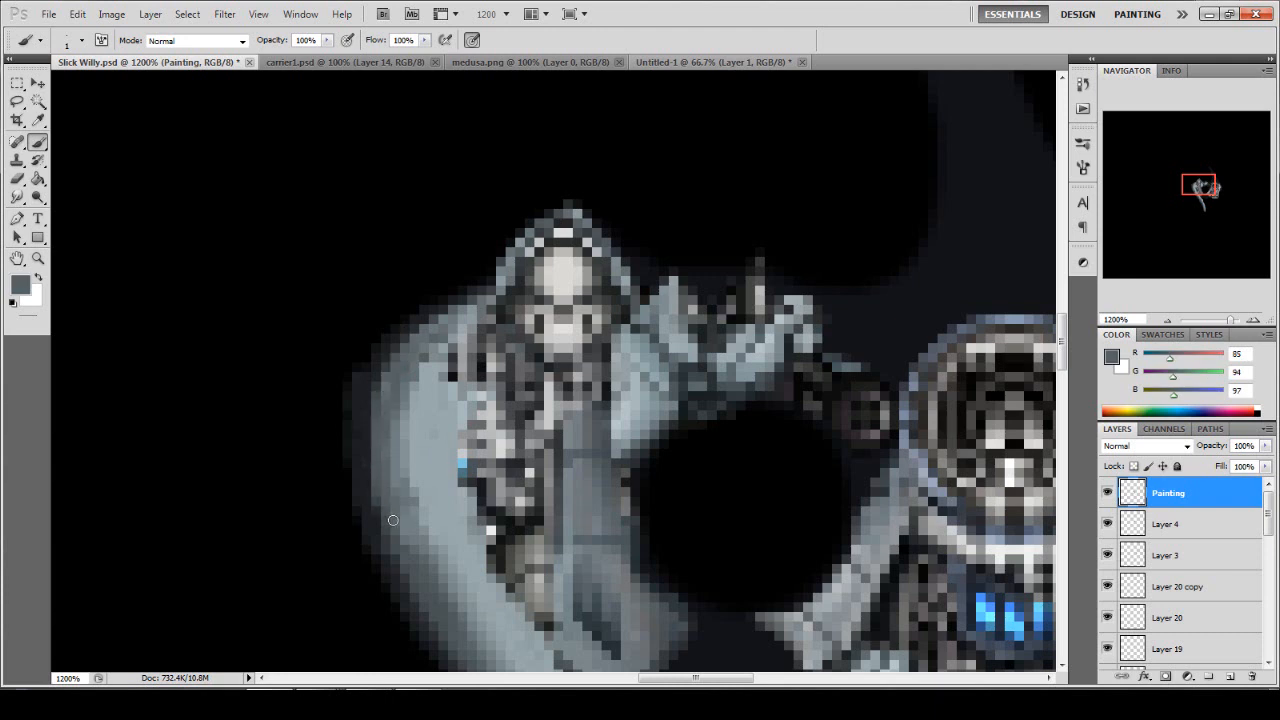
left_click(383, 499, "alt")
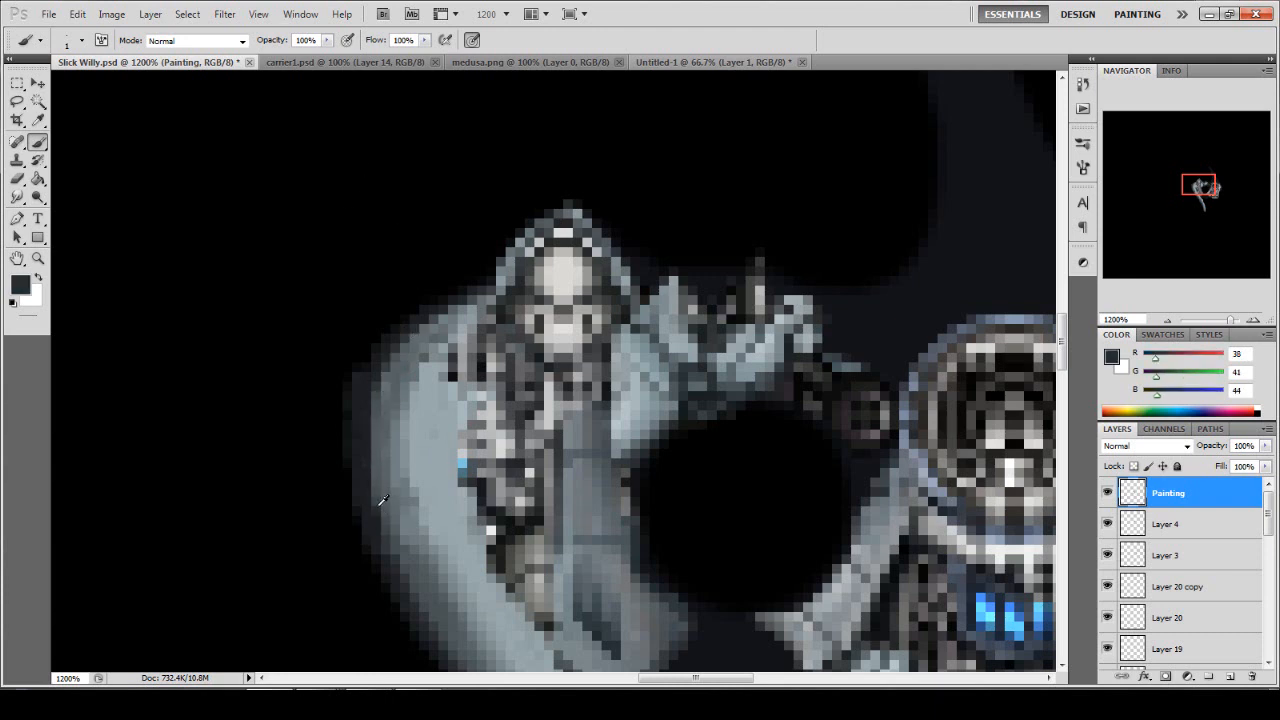
left_click(378, 497, "alt")
left_click(326, 40)
left_click_drag(329, 55, 281, 55)
left_click(460, 255)
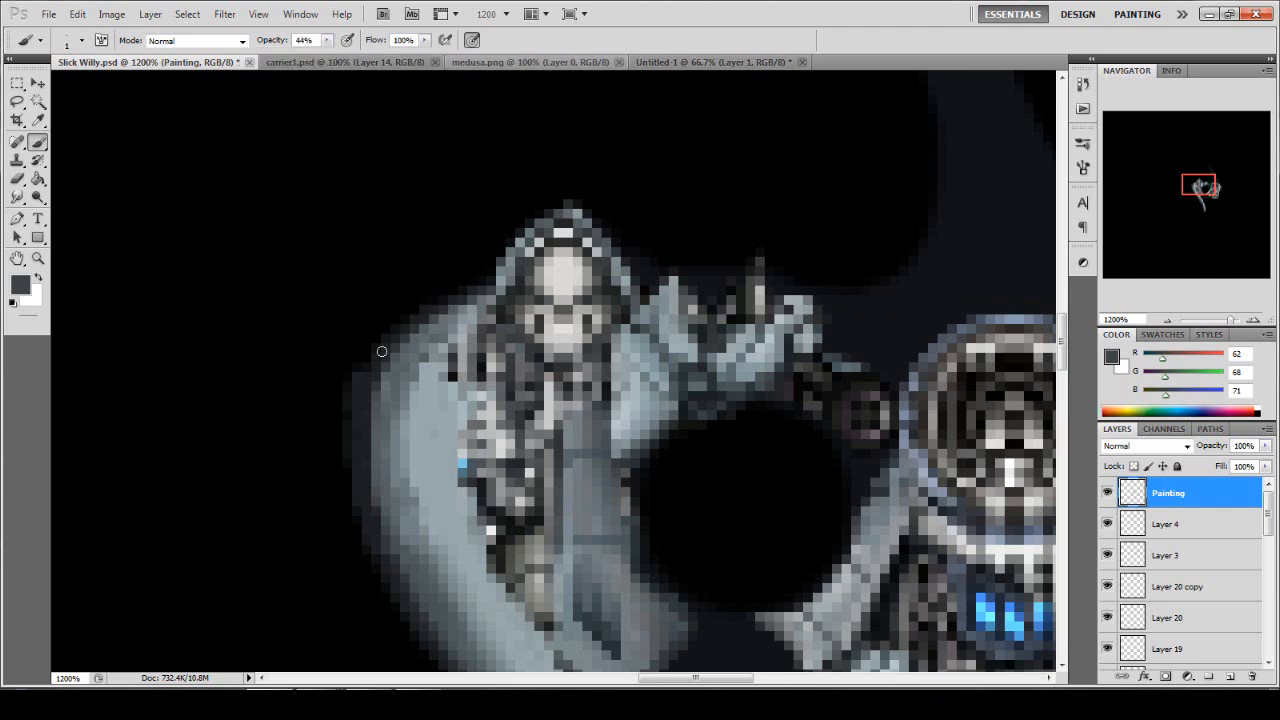
left_click_drag(376, 366, 365, 481)
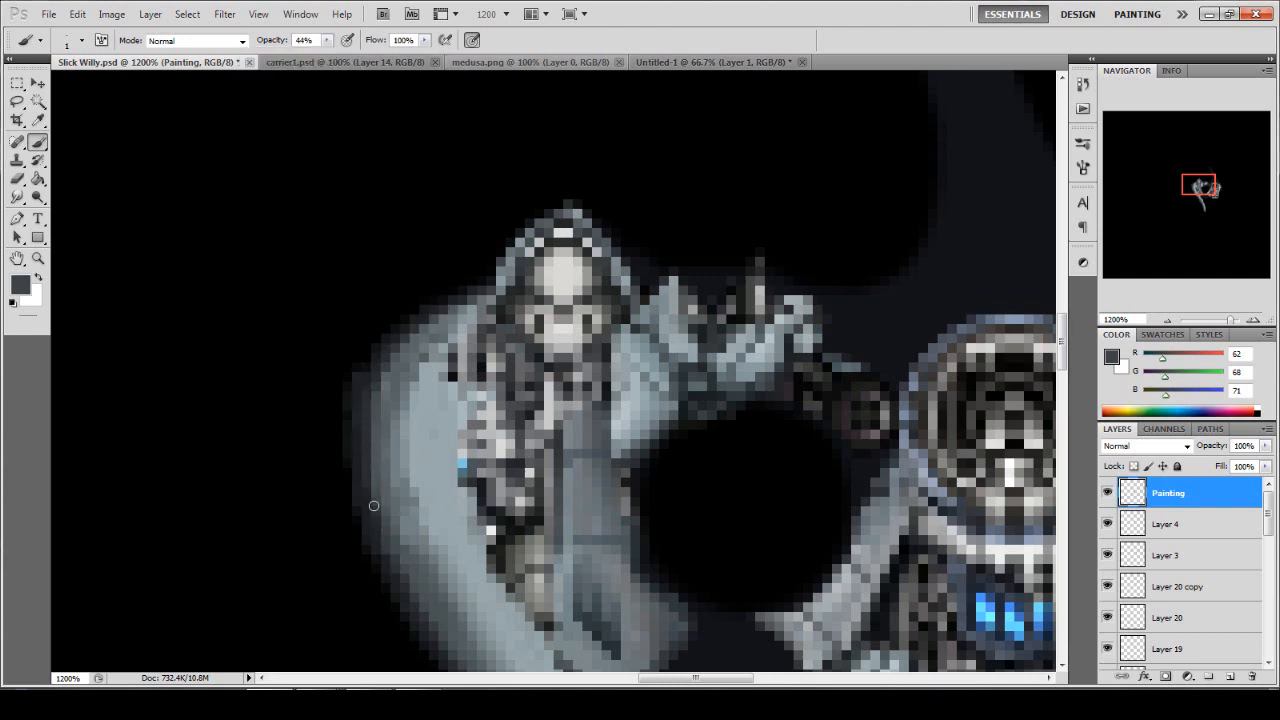
Blend the curve's highlight with RGB 153, 168, 172 at 44% Brush opacity, and extend its upper inner edge with RGB 154, 168, 172 at 100%.
left_click(419, 409, "alt")
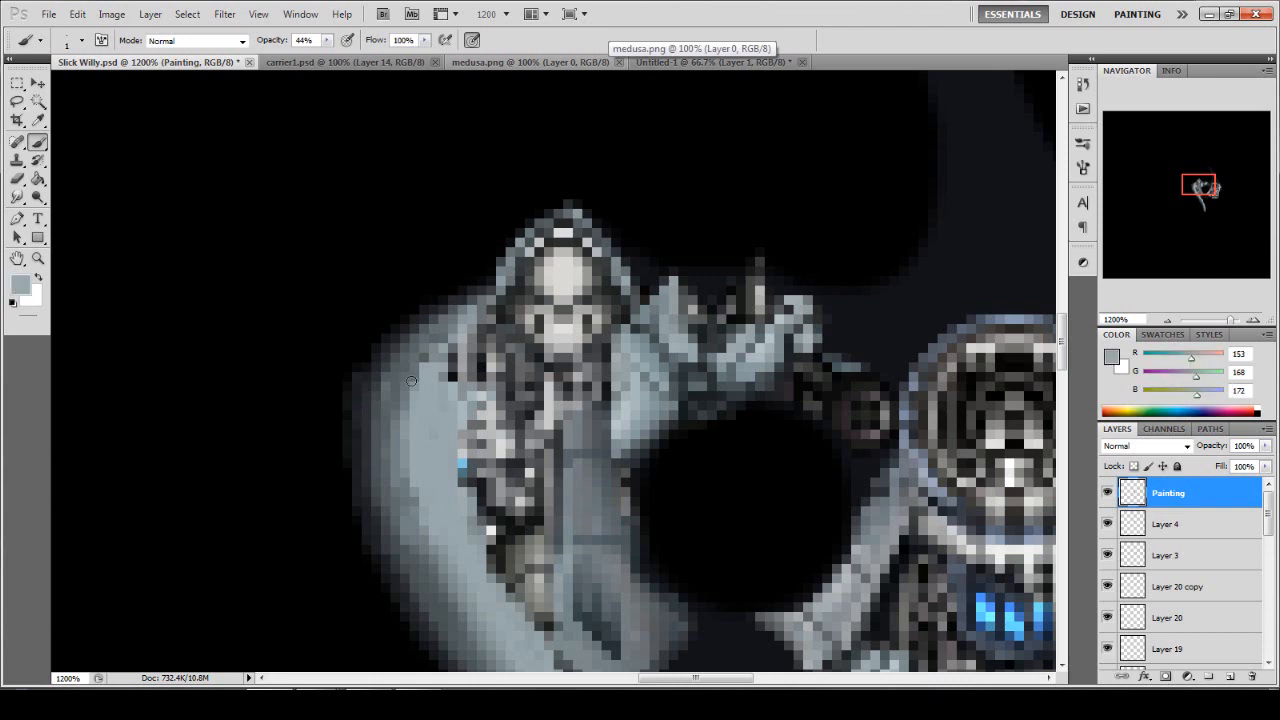
mouse_move(397, 459)
left_mouse_down()
mouse_move(440, 562)
mouse_move(499, 598)
left_mouse_up()
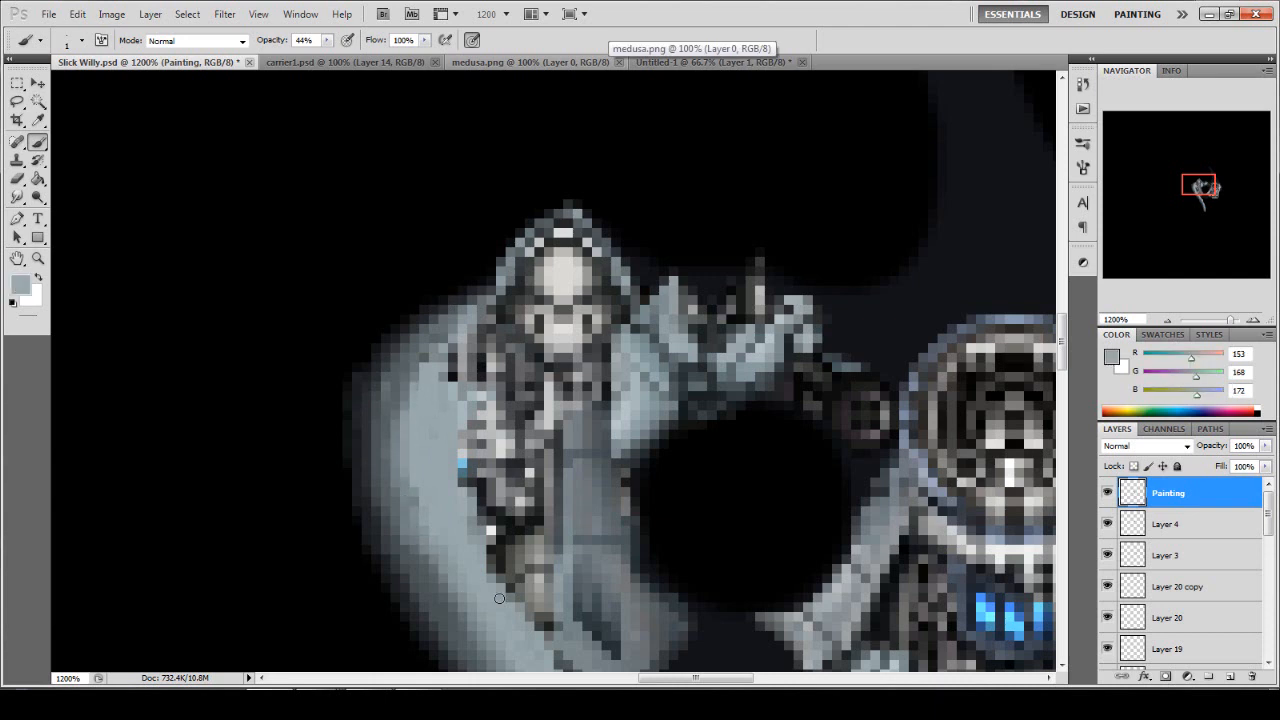
left_click(441, 371, "alt")
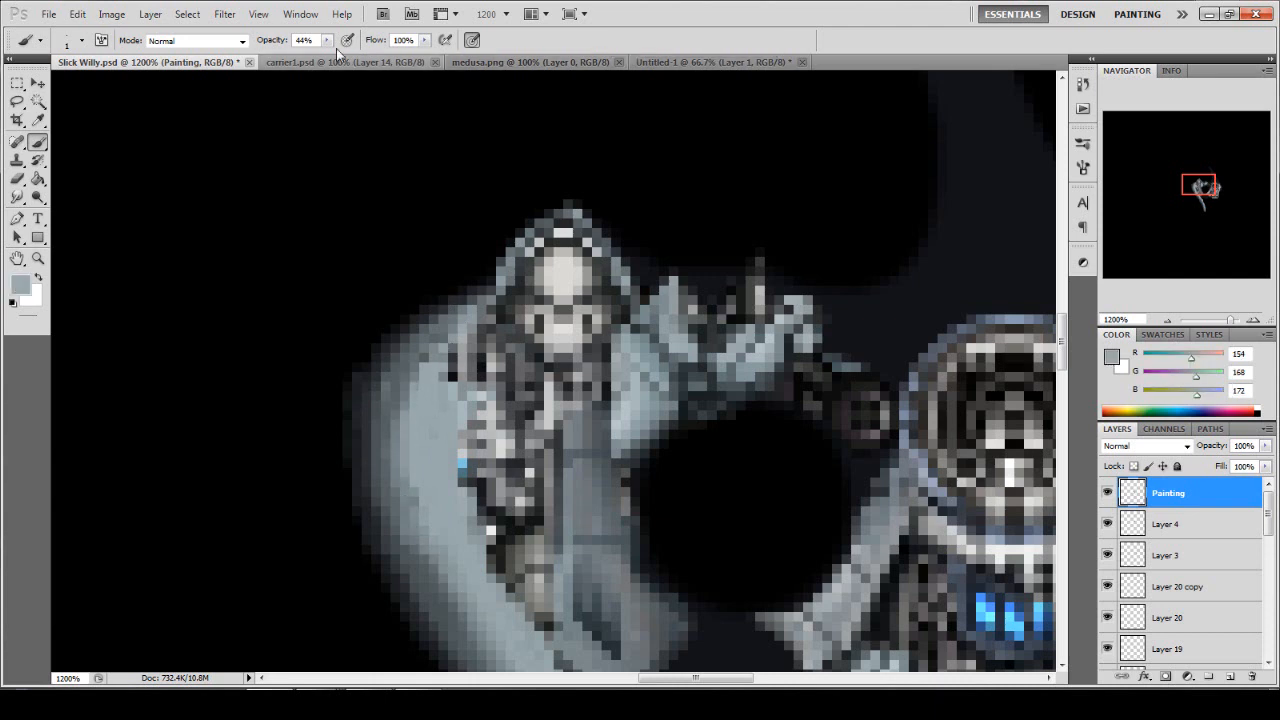
mouse_move(328, 41)
left_mouse_down()
mouse_move(348, 58)
mouse_move(392, 57)
left_mouse_up()
left_click_drag(484, 298, 453, 376)
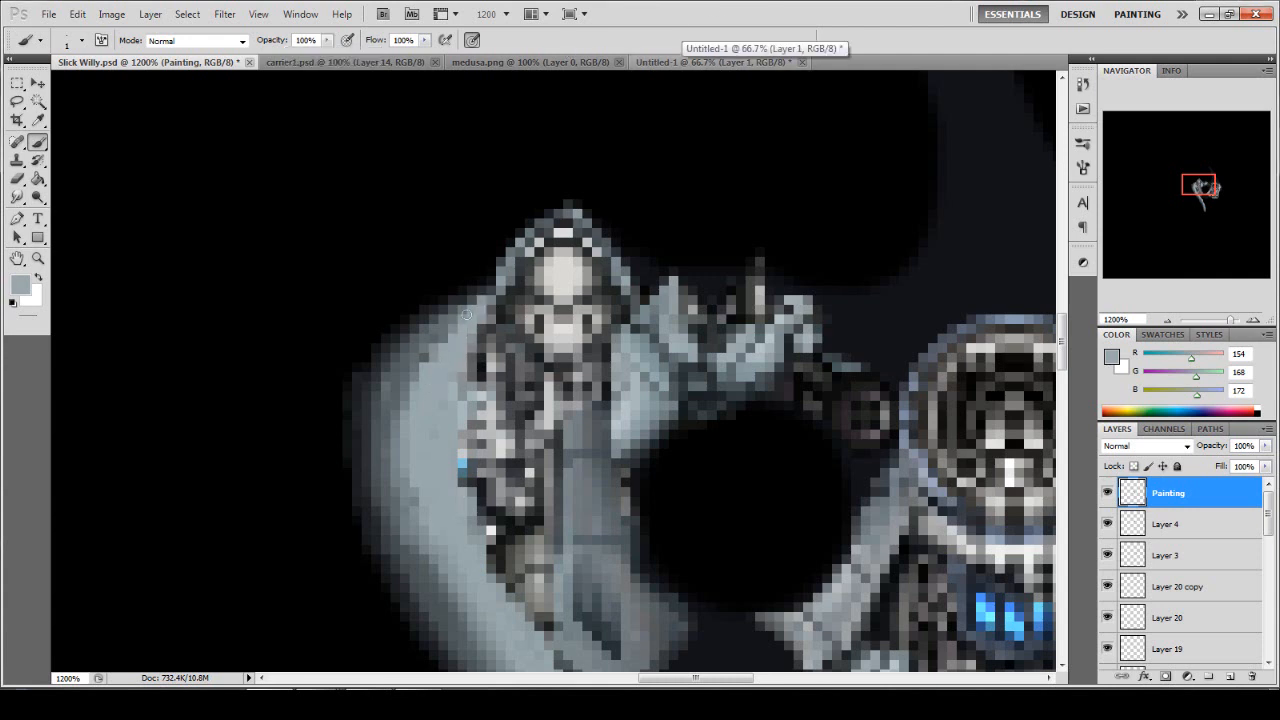
Tone down the top of the fin's curve beside the domed sprite part with sampled grey (RGB 108, 120, 124) at 31% Brush opacity.
left_click(451, 322, "alt")
left_click(327, 40)
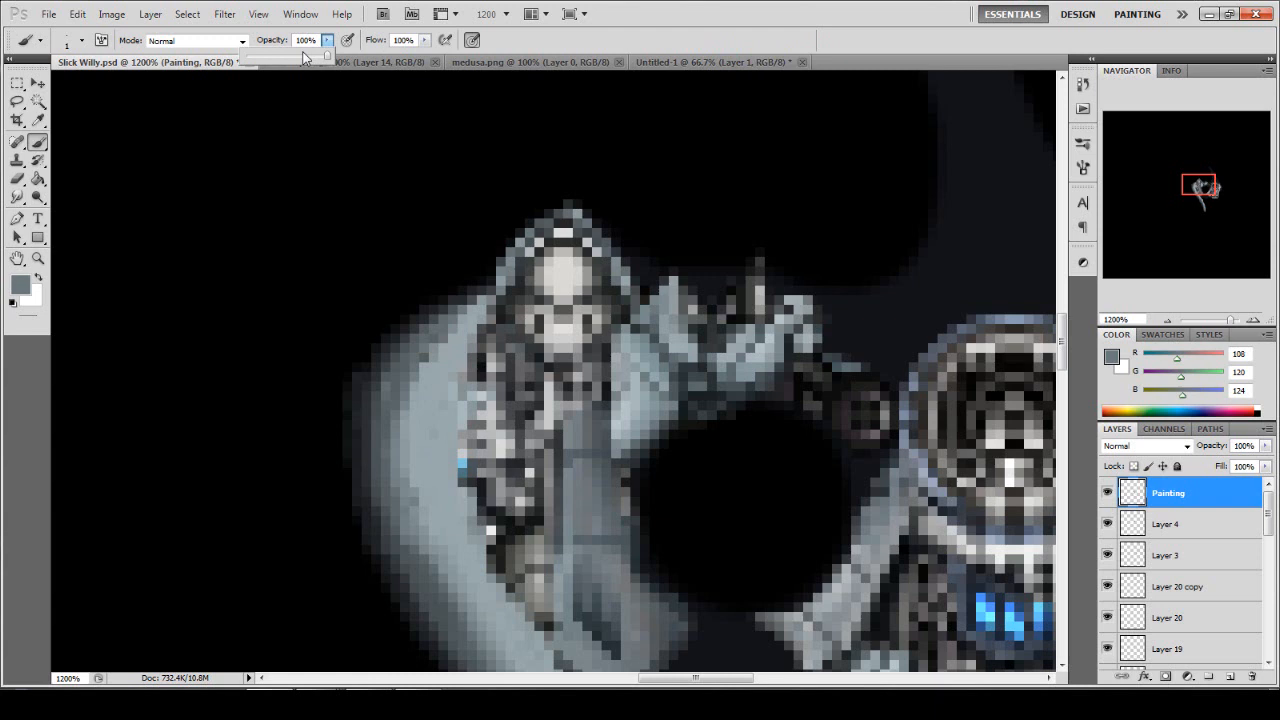
left_click_drag(328, 56, 270, 56)
left_click(649, 9)
left_click_drag(453, 341, 433, 364)
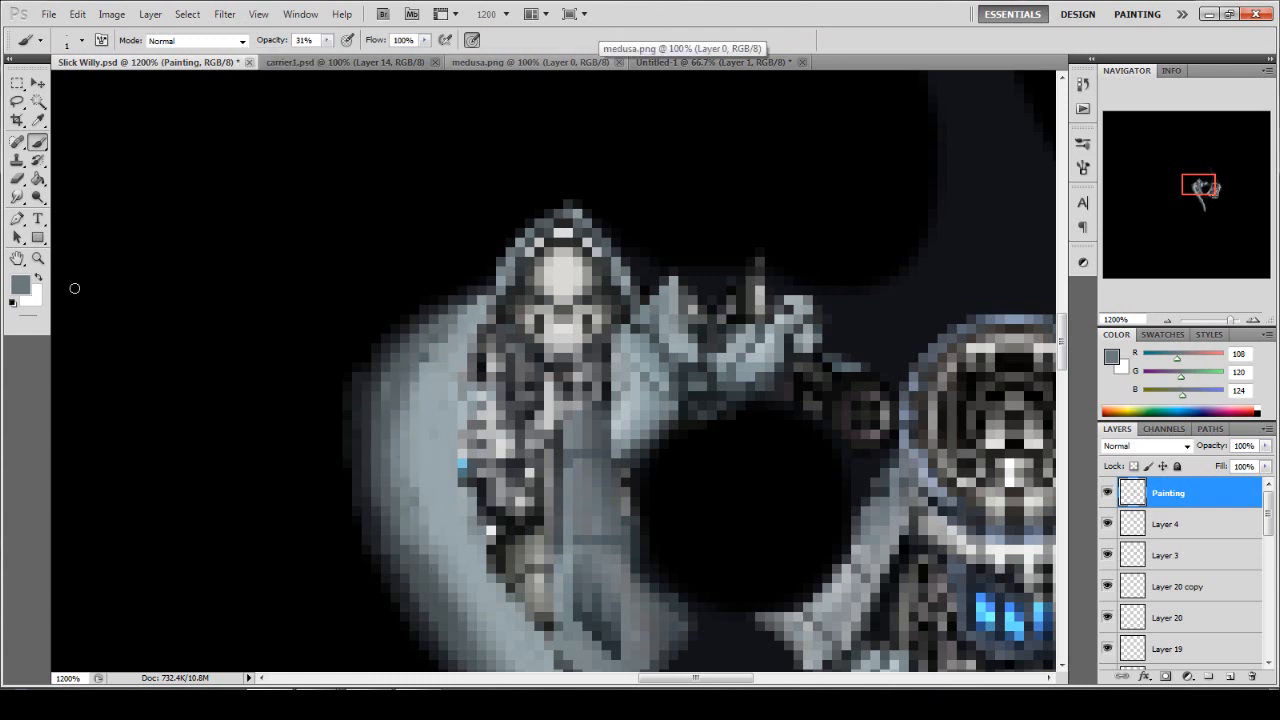
Examine the shaded fin and its upper curve both at actual size and up close.
double_click(38, 258)
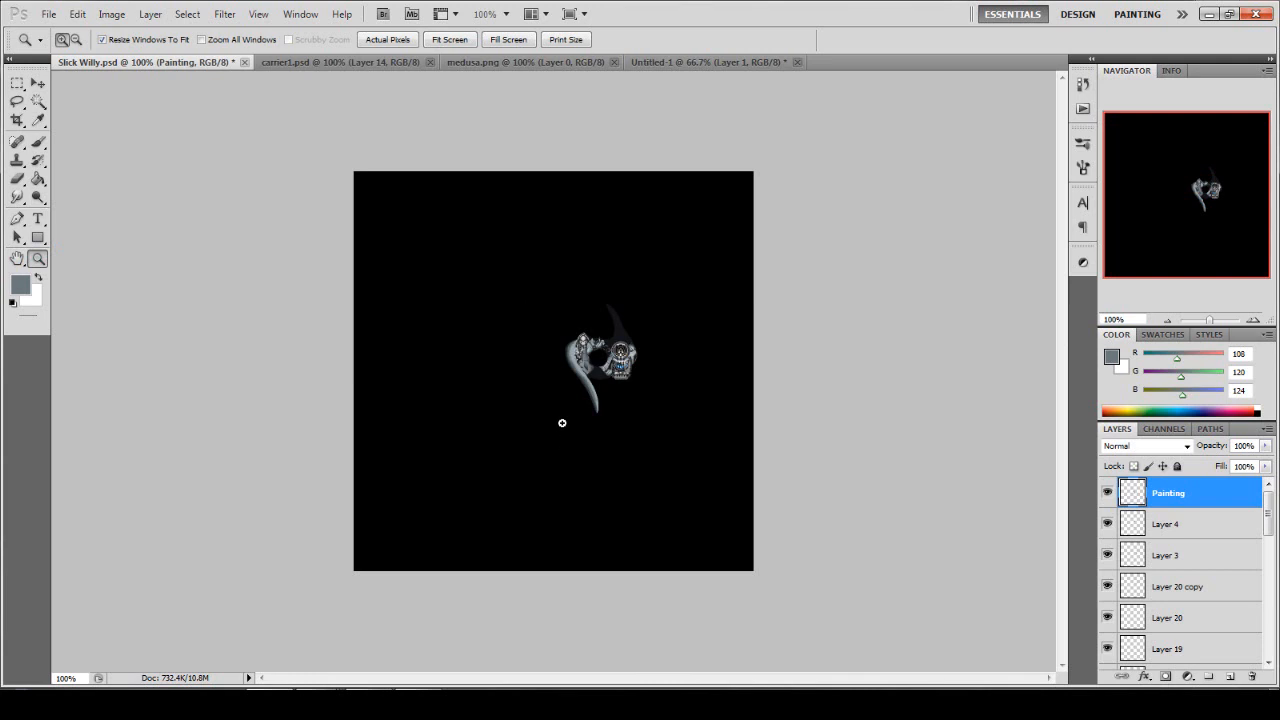
left_click(579, 369)
left_click(579, 369)
left_click(579, 369)
left_click(544, 302)
left_click(544, 302)
left_click(544, 302)
left_click(544, 302)
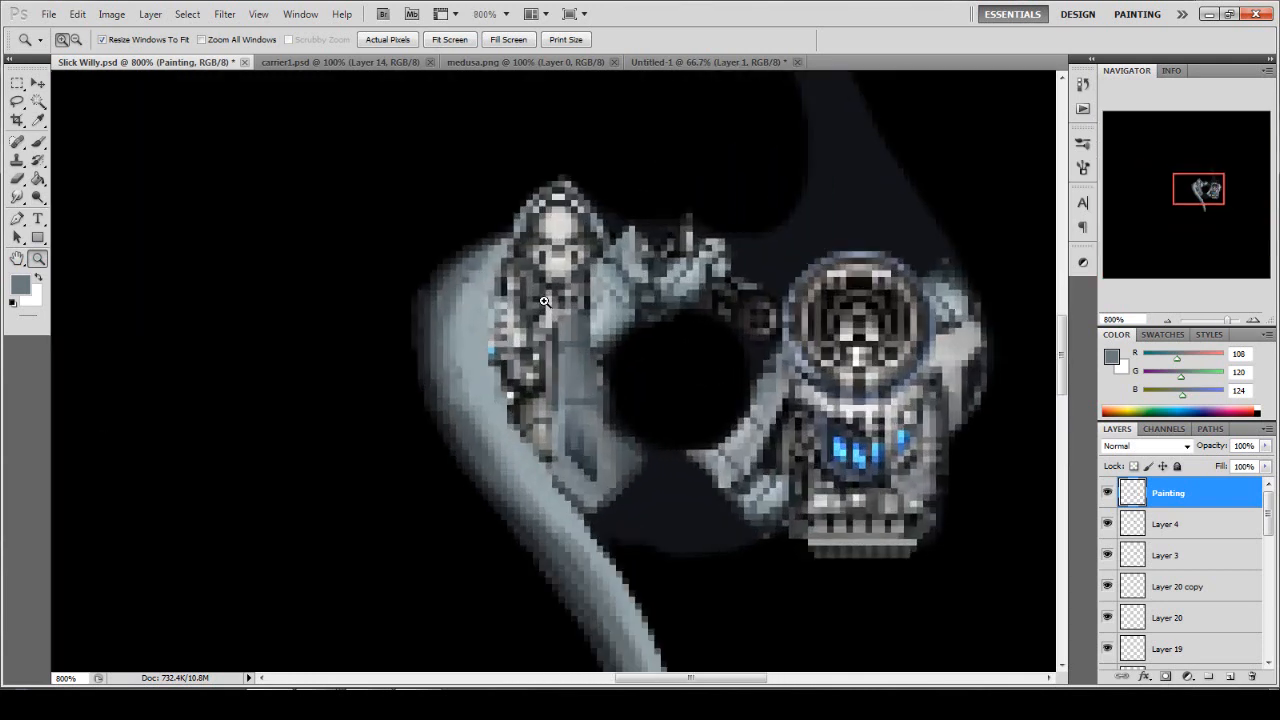
left_click(544, 302)
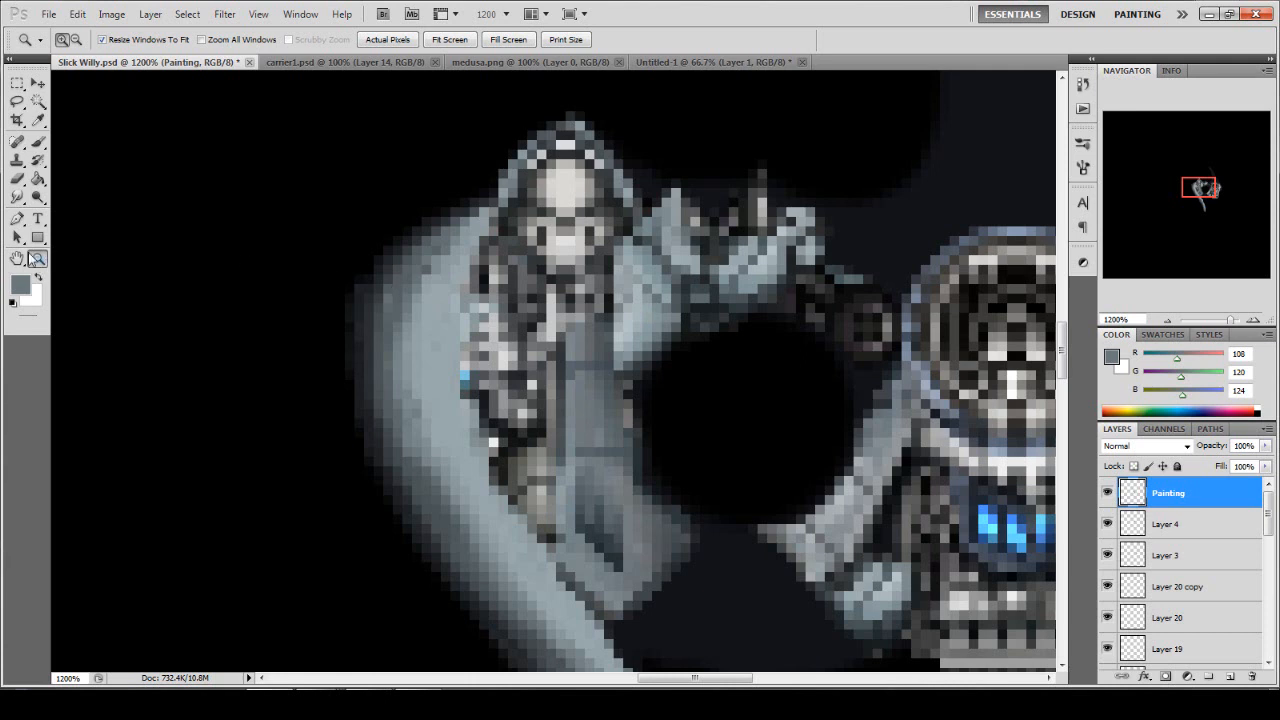
double_click(38, 259)
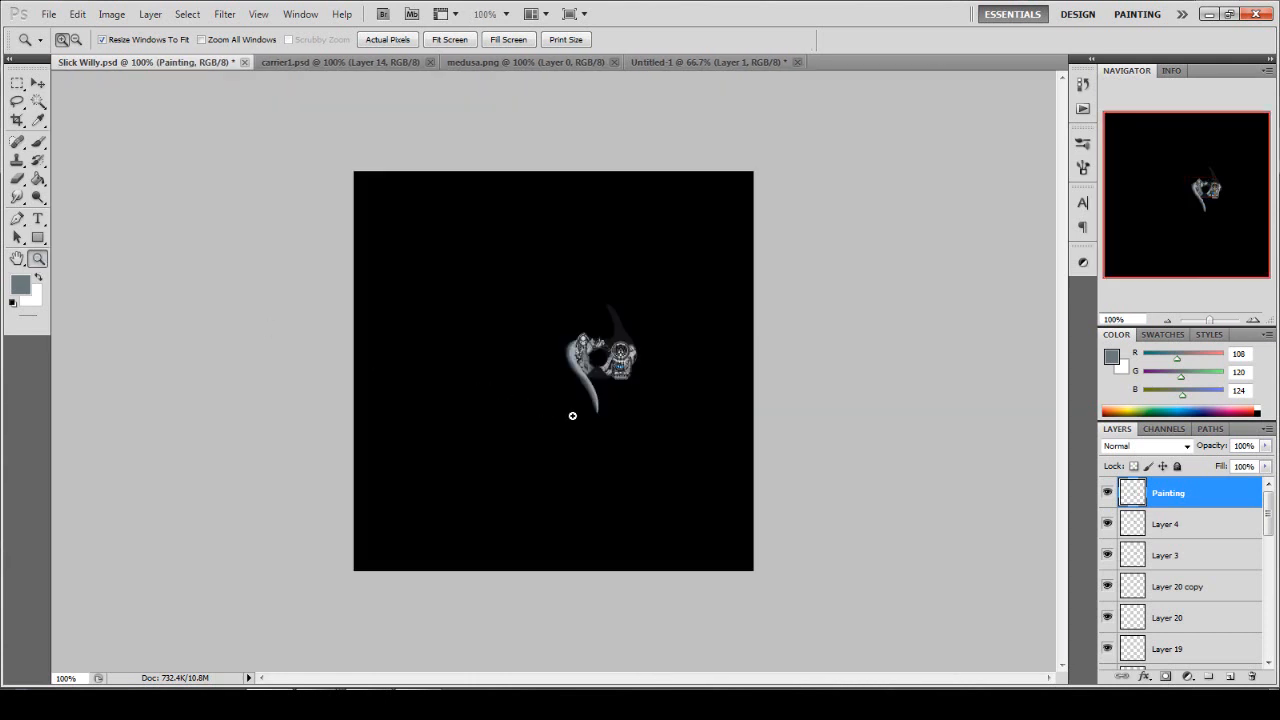
Darken the domed sprite part's outer edge along the fin with sampled near-black (RGB 11, 14, 18) at 31% Brush opacity.
left_click(584, 350)
left_click(551, 389)
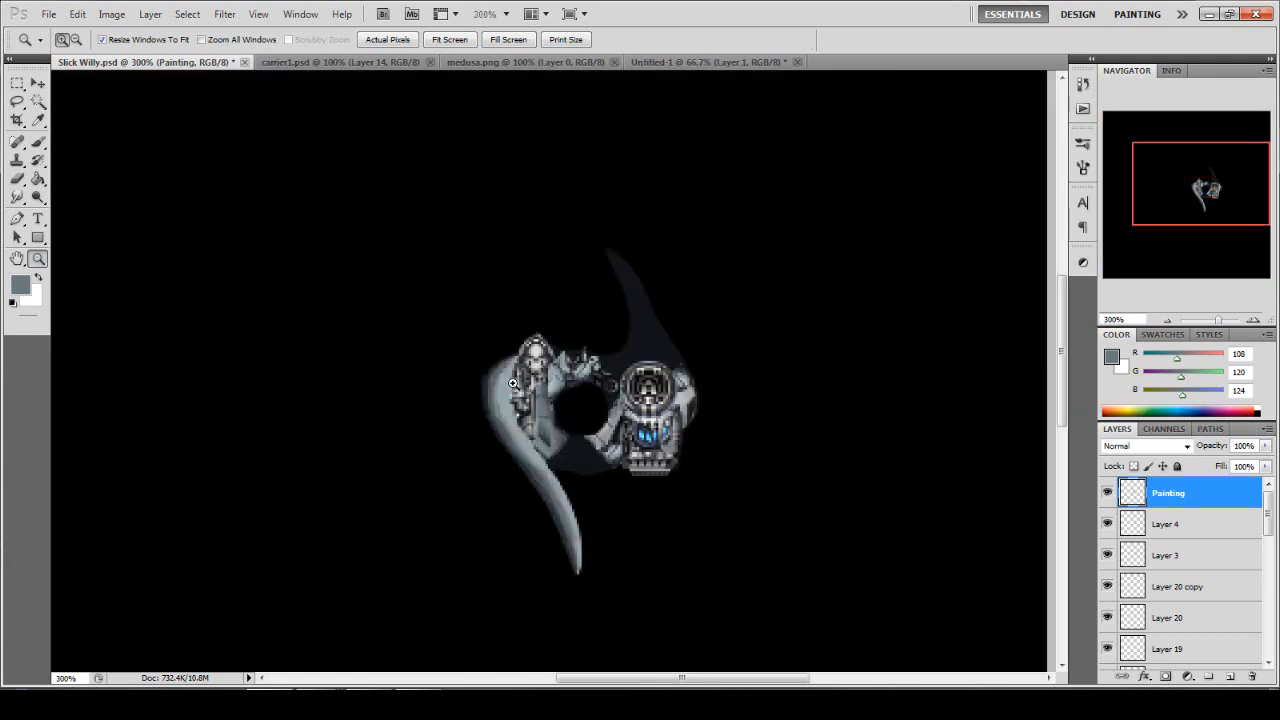
left_click(514, 384)
left_click(512, 383)
left_click(513, 383)
left_click(515, 381)
left_click(519, 379)
left_click(521, 377)
left_click(522, 374)
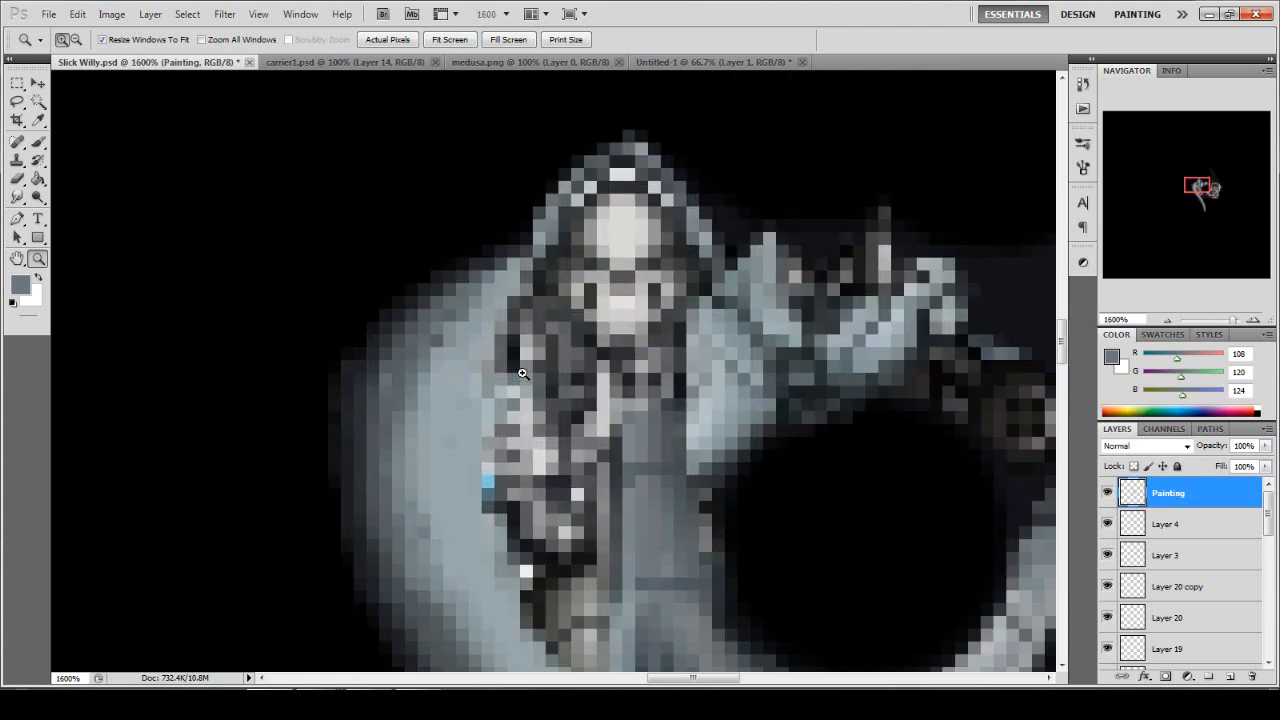
key("b")
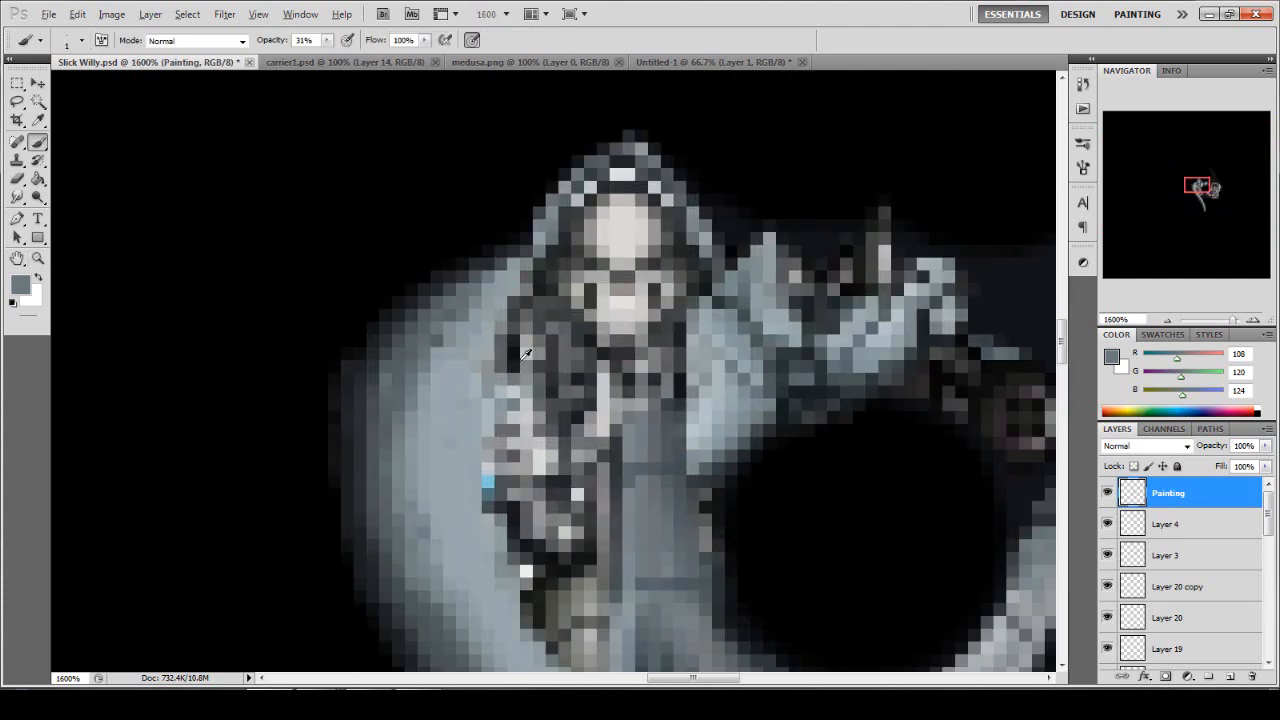
left_click(519, 342, "alt")
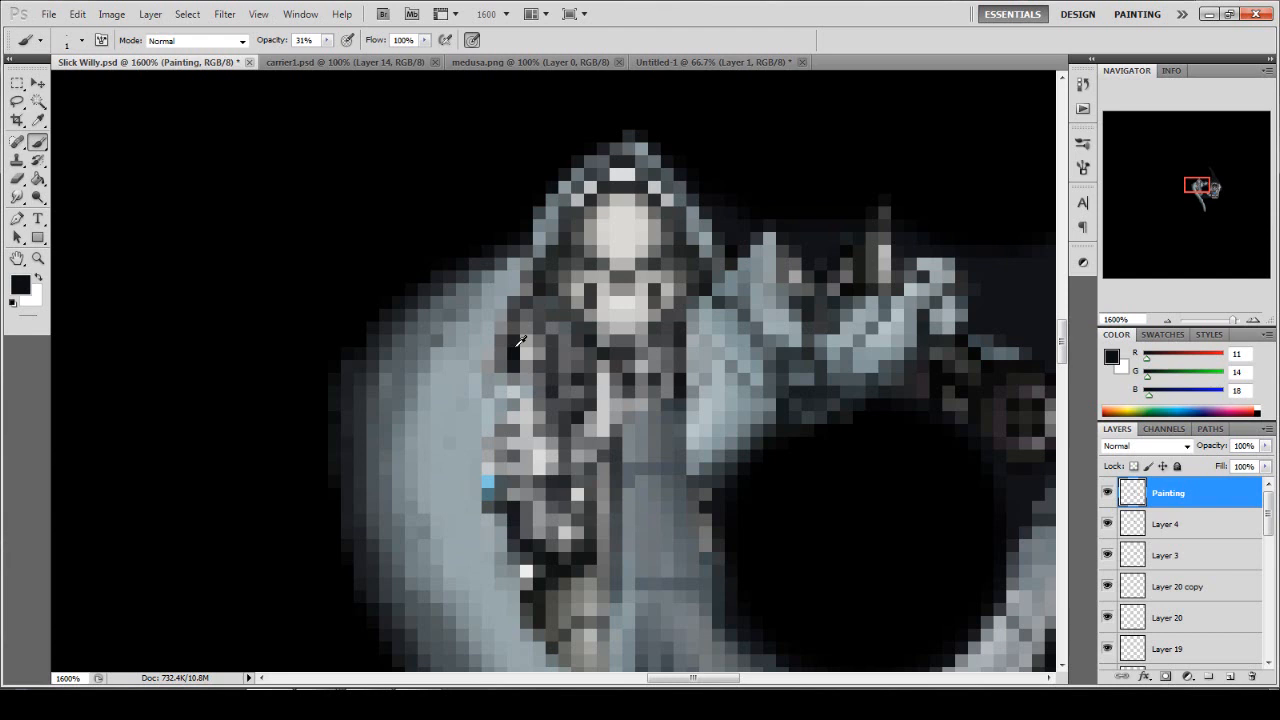
scroll(519, 342, "down", 2)
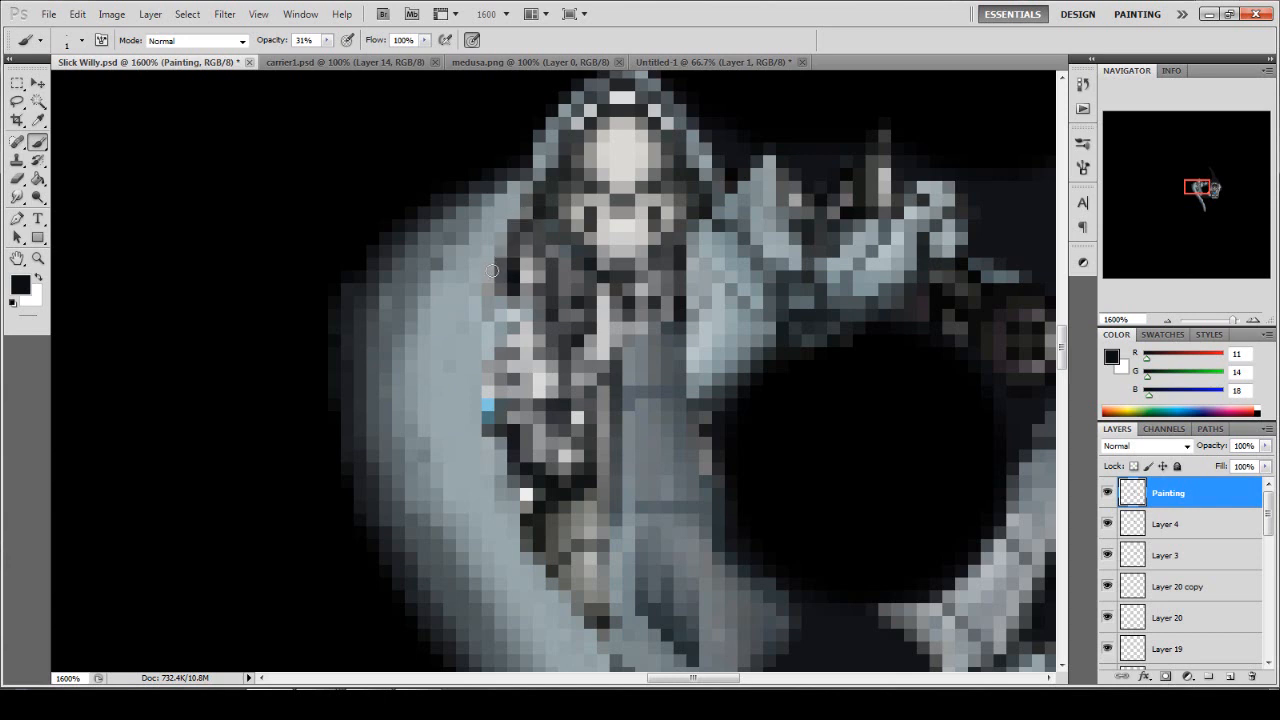
mouse_move(499, 249)
left_mouse_down()
mouse_move(482, 365)
mouse_move(491, 328)
mouse_move(492, 406)
mouse_move(483, 385)
mouse_move(552, 569)
mouse_move(539, 546)
mouse_move(598, 616)
left_mouse_up()
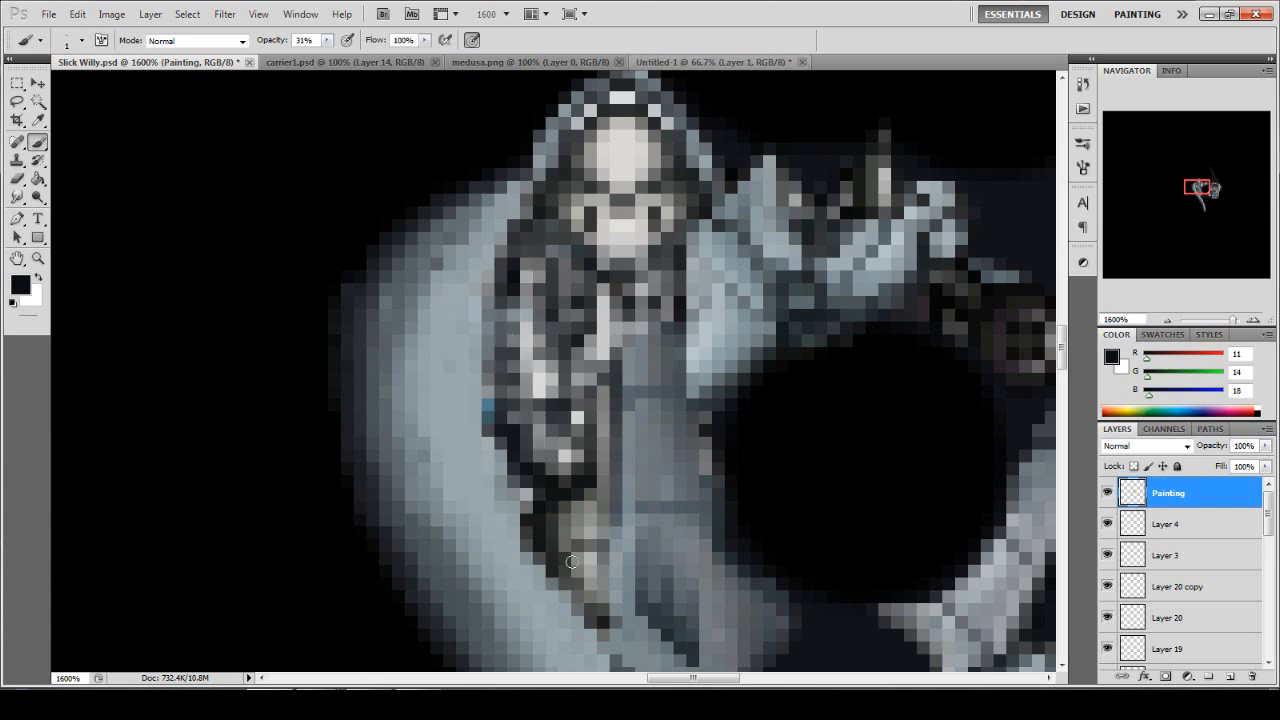
Deepen the shadows on the domed part's lower tip and fin-facing side with the same near-black.
left_click_drag(570, 566, 603, 607)
left_click_drag(567, 543, 572, 521)
left_click_drag(489, 416, 495, 291)
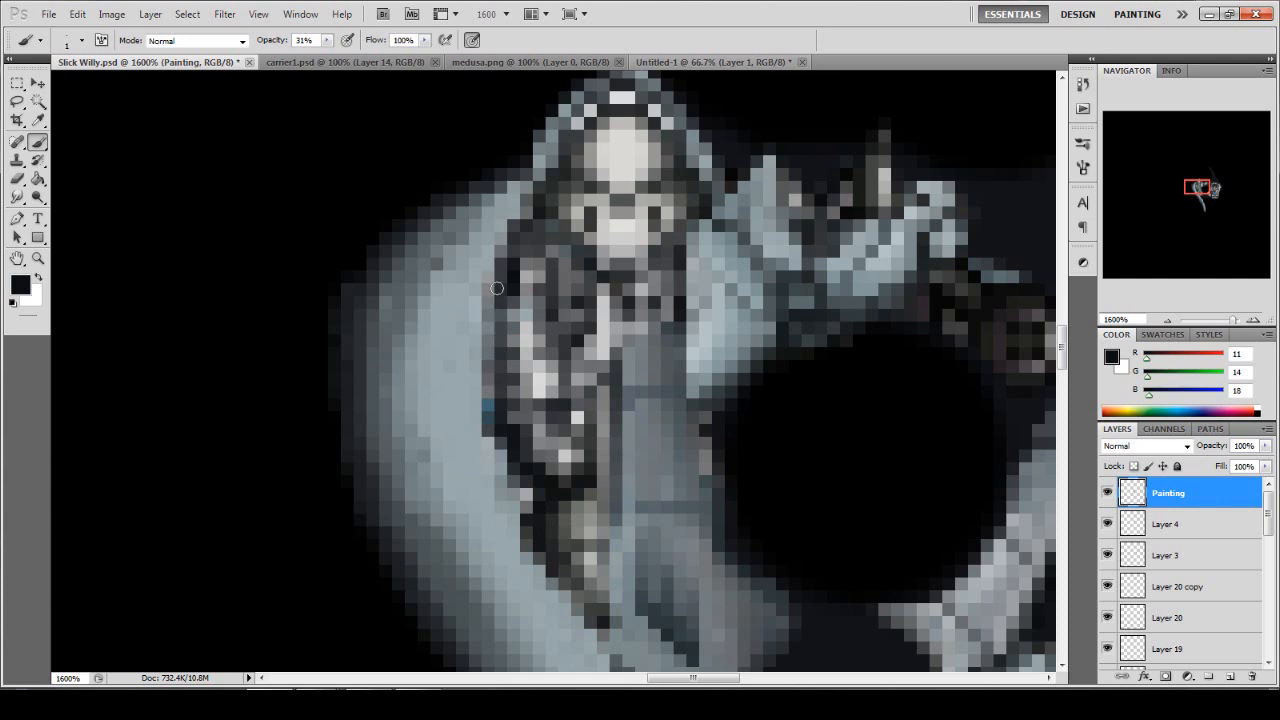
mouse_move(538, 227)
left_mouse_down()
mouse_move(501, 290)
mouse_move(542, 215)
mouse_move(517, 296)
mouse_move(516, 391)
mouse_move(586, 580)
left_mouse_up()
mouse_move(513, 249)
left_mouse_down()
mouse_move(479, 369)
mouse_move(517, 481)
mouse_move(490, 423)
mouse_move(501, 473)
mouse_move(564, 600)
left_mouse_up()
Paint a smooth rounded plate beside the domed part with sampled RGB 156, 172, 175 at 100% Brush opacity.
double_click(38, 259)
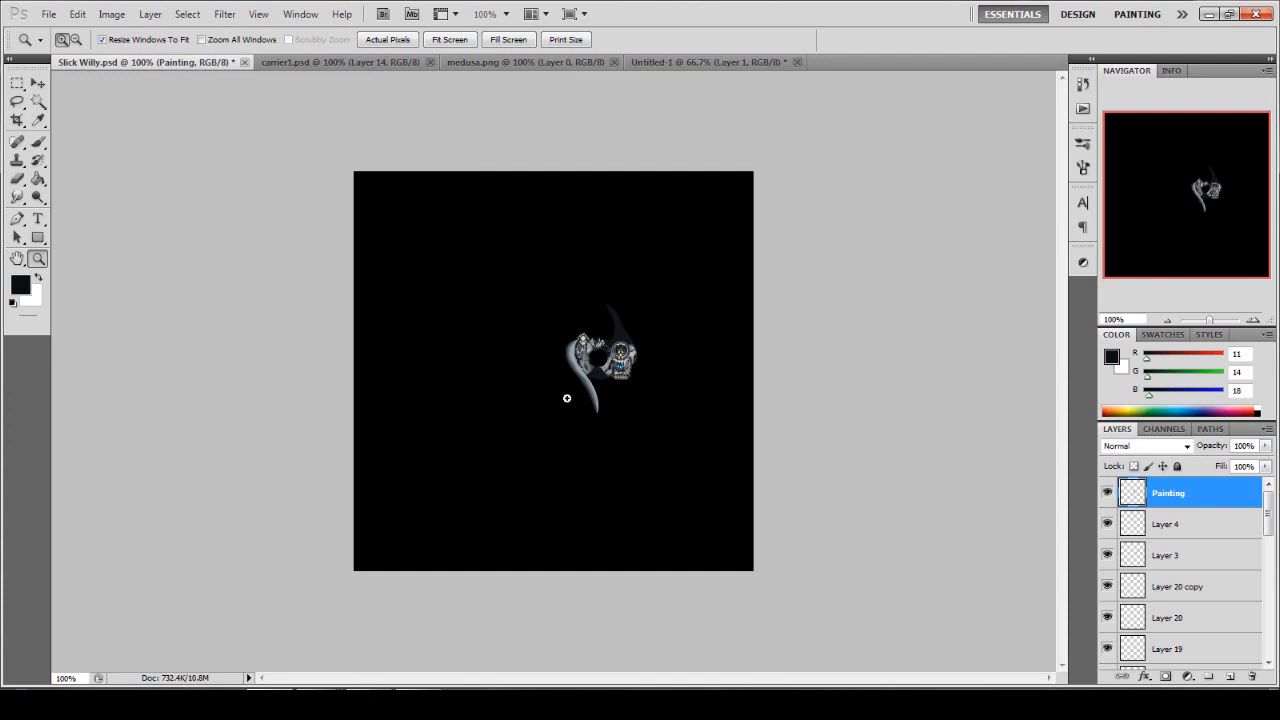
double_click(588, 382)
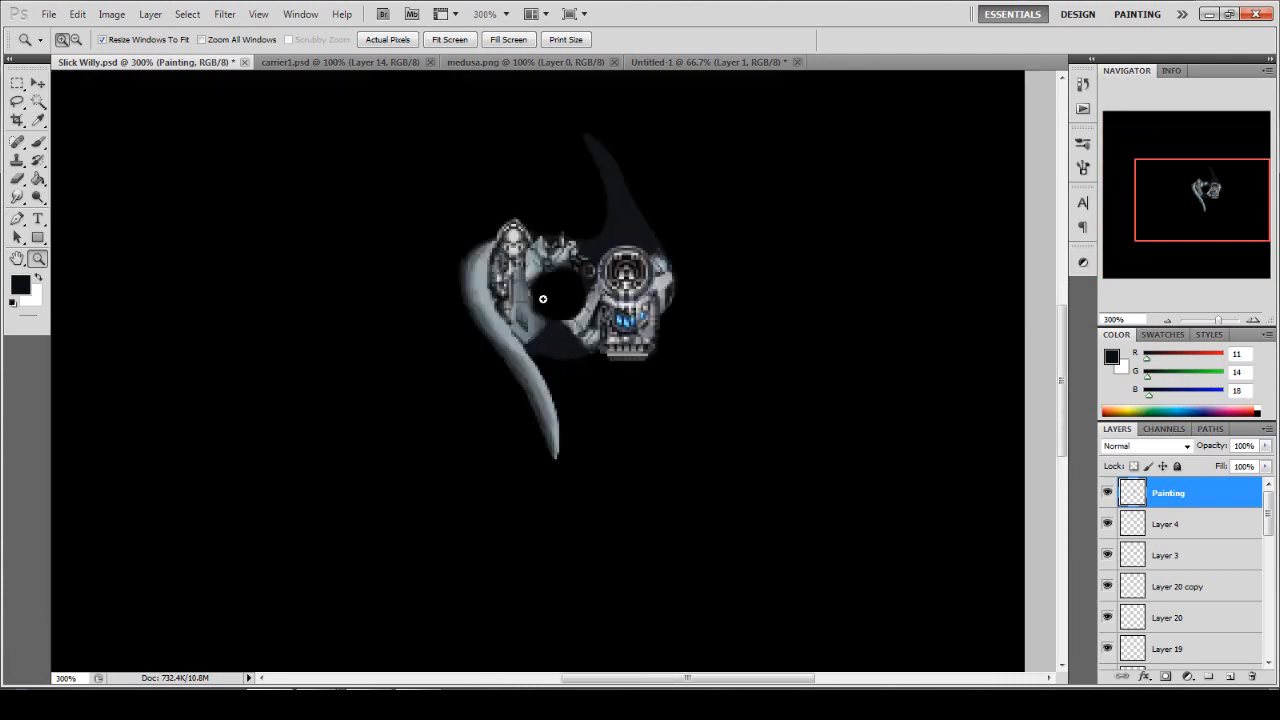
scroll(538, 293, "up", 2)
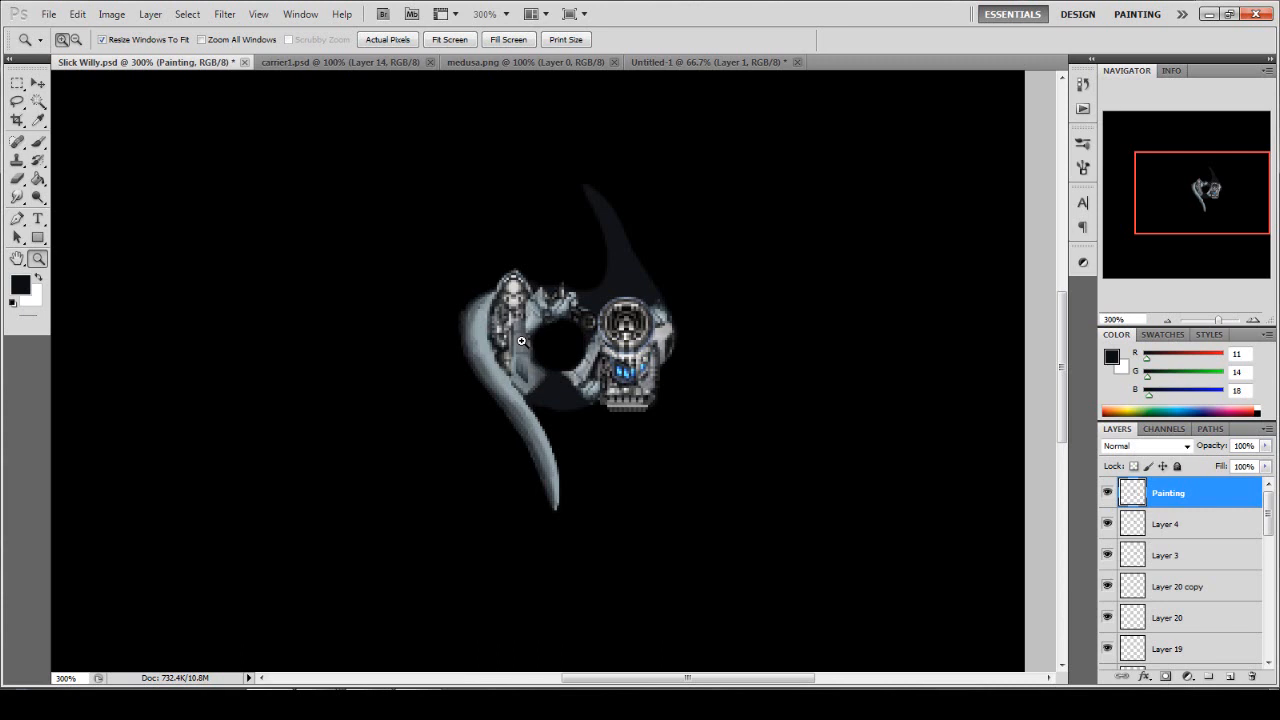
left_click_drag(521, 341, 560, 336)
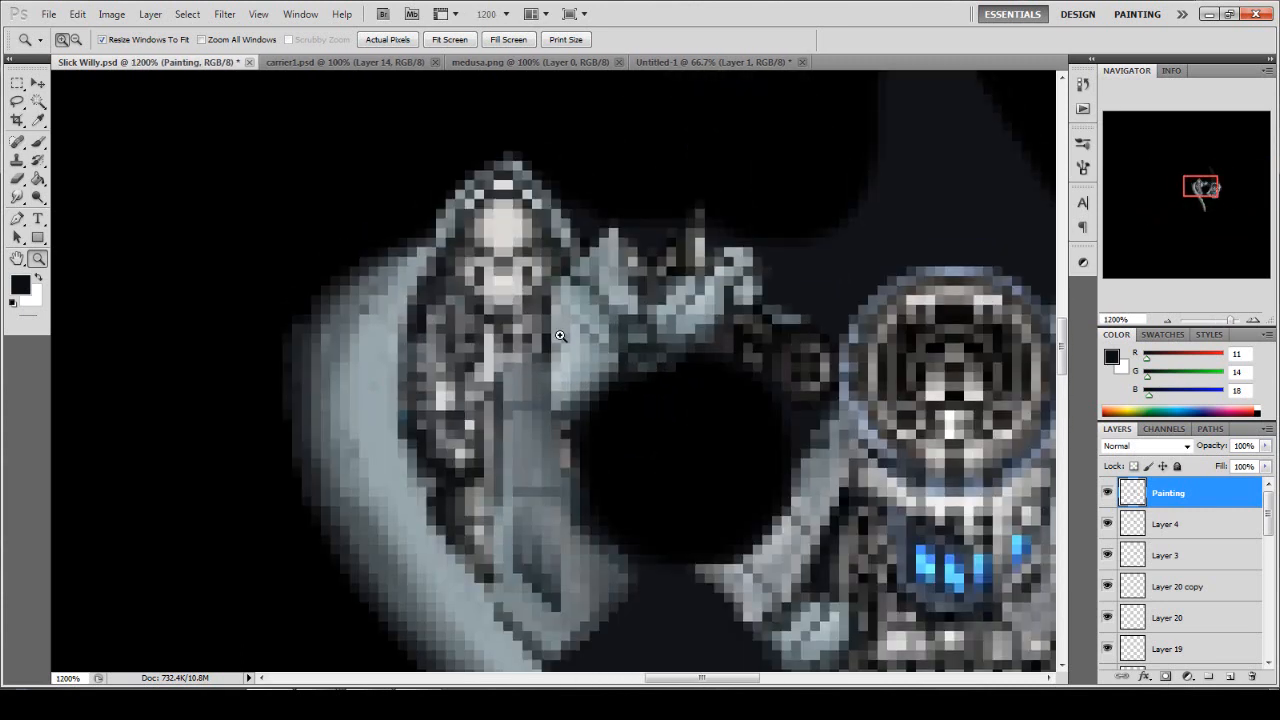
scroll(560, 336, "up", 1)
key("b")
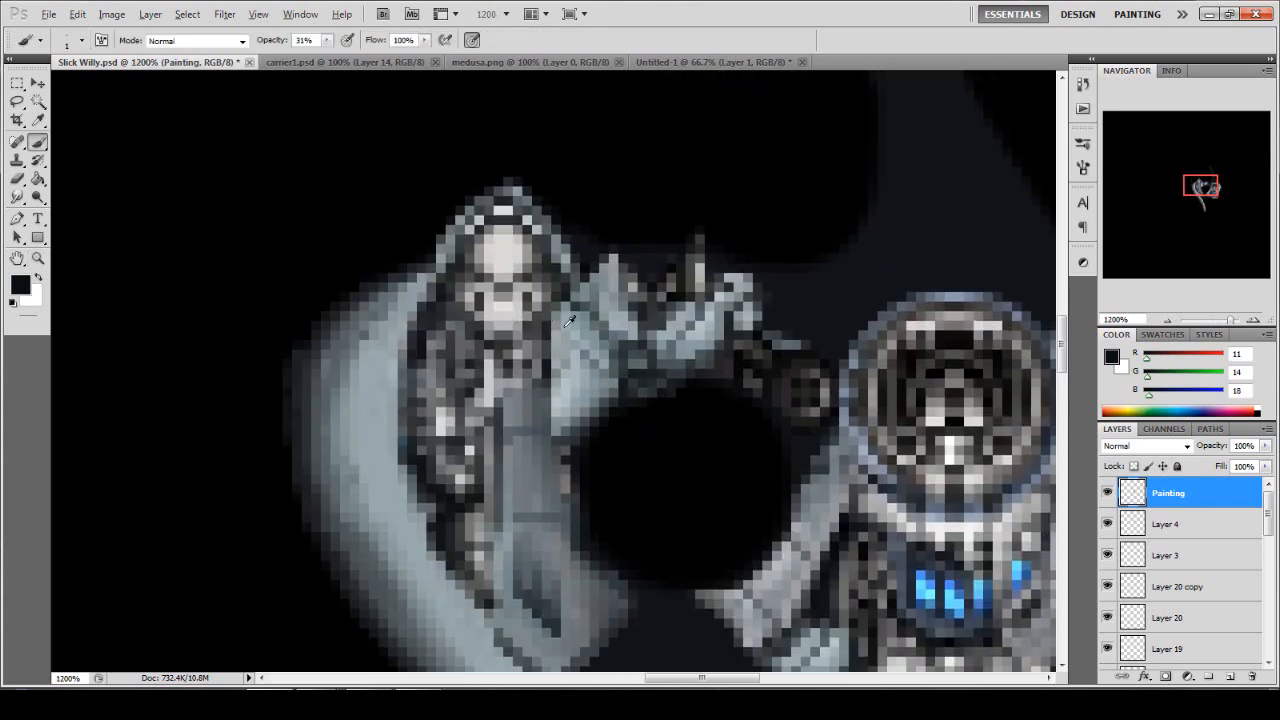
left_click(567, 325, "alt")
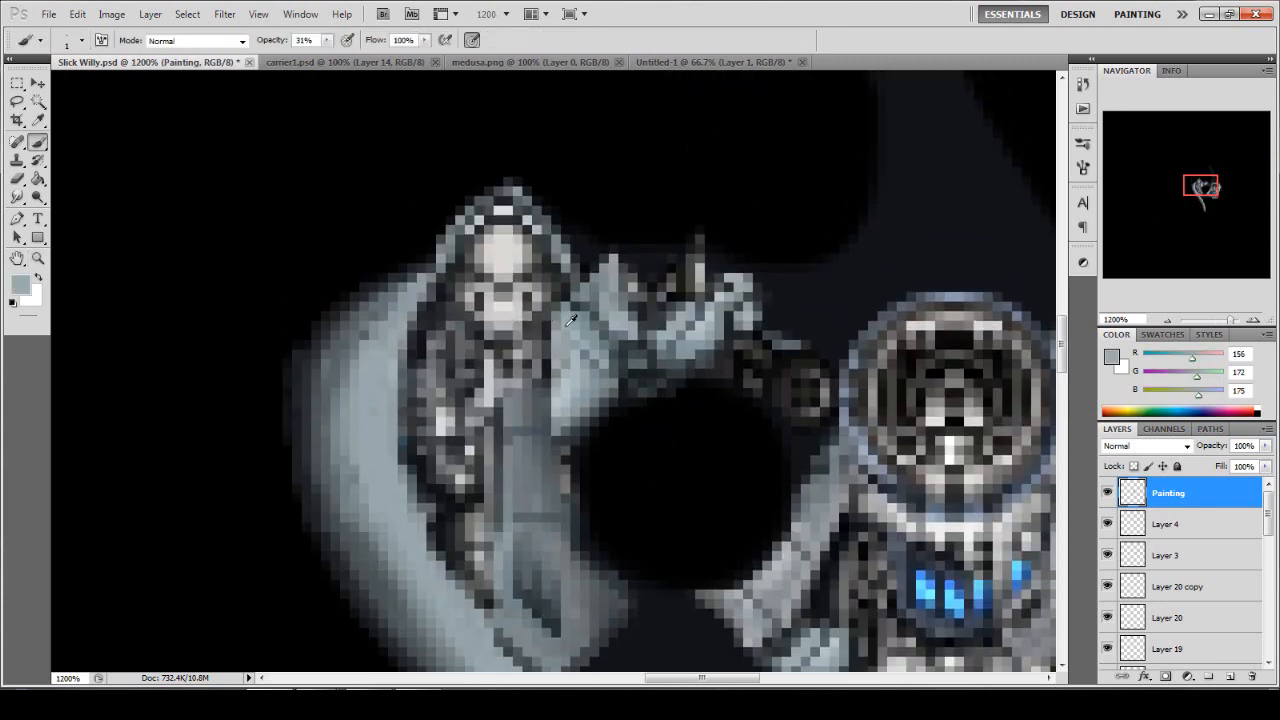
left_click(327, 41)
left_click_drag(341, 57, 400, 56)
left_click(711, 13)
mouse_move(558, 302)
left_mouse_down()
mouse_move(534, 331)
mouse_move(536, 313)
mouse_move(517, 357)
mouse_move(546, 322)
mouse_move(555, 377)
mouse_move(543, 418)
mouse_move(507, 359)
mouse_move(532, 351)
mouse_move(556, 364)
mouse_move(522, 374)
mouse_move(555, 379)
mouse_move(537, 330)
mouse_move(561, 355)
mouse_move(511, 364)
mouse_move(523, 337)
mouse_move(535, 347)
mouse_move(518, 398)
mouse_move(502, 382)
mouse_move(540, 390)
left_mouse_up()
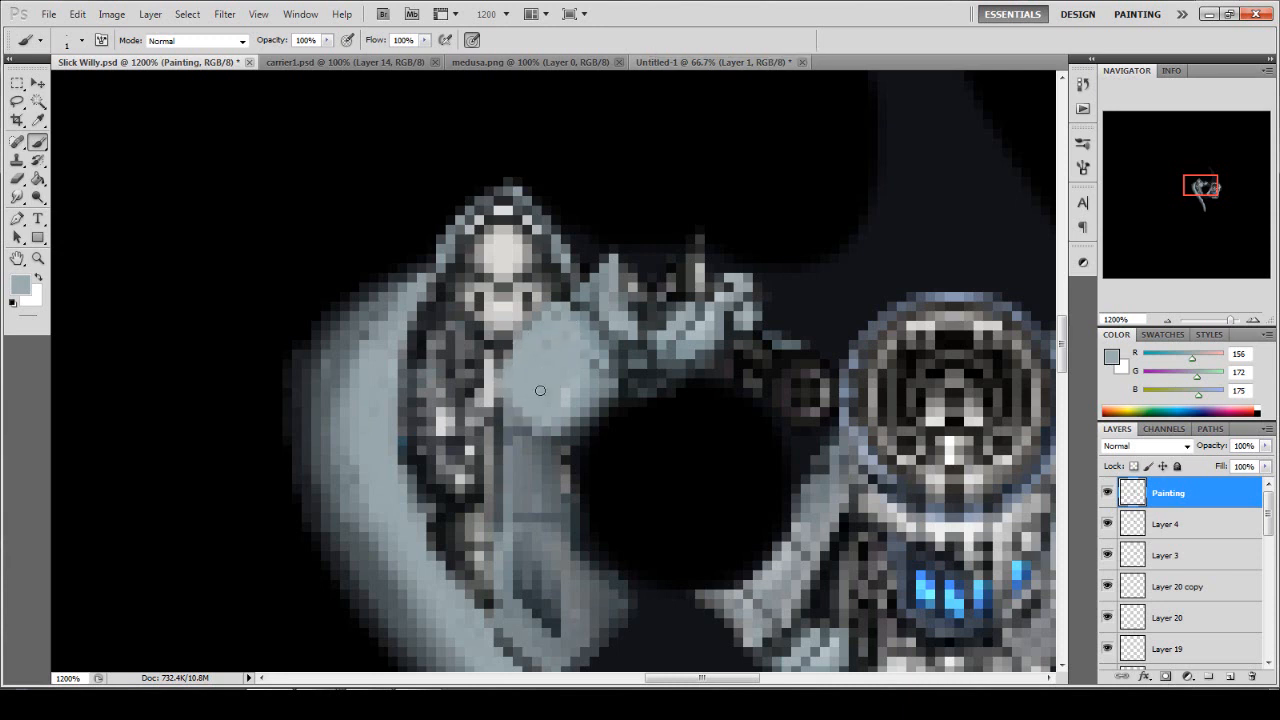
Trim the plate's edge facing the domed part with a sampled dark tone, and soften it with RGB 138, 151, 154 at 50% Brush opacity.
left_click(505, 338, "alt")
mouse_move(550, 299)
left_mouse_down()
mouse_move(496, 358)
mouse_move(505, 401)
mouse_move(498, 358)
mouse_move(556, 297)
mouse_move(506, 372)
left_mouse_up()
left_click_drag(327, 41, 300, 56)
left_click(570, 310, "alt")
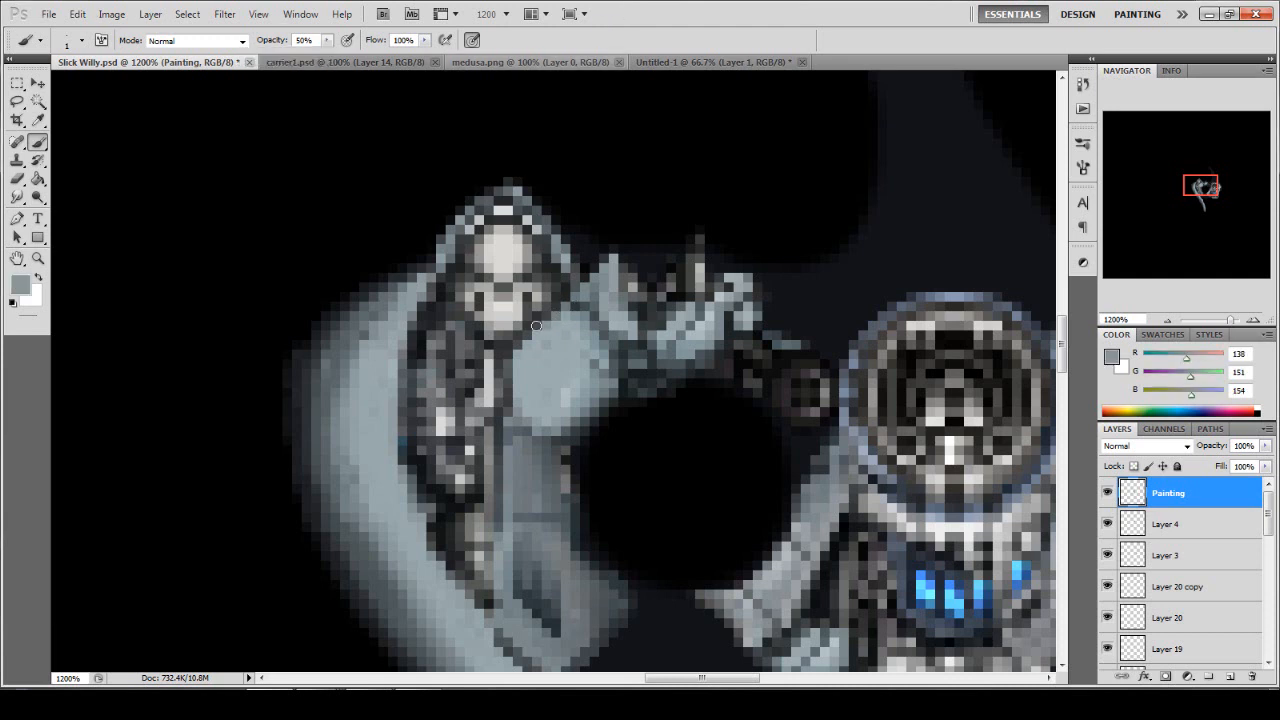
left_click_drag(508, 372, 560, 312)
Outline the rounded plate's underside with sampled near-black (RGB 23, 28, 30) at 50% Brush opacity.
left_click(508, 411, "alt")
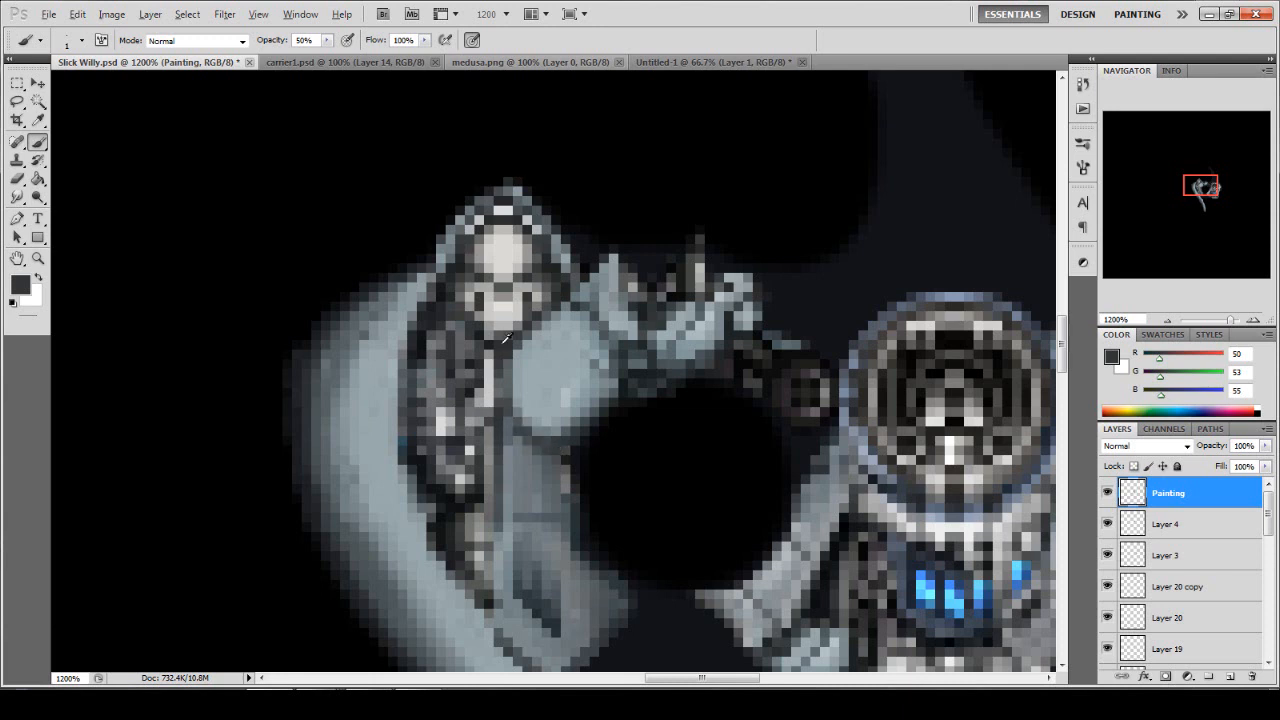
left_click(490, 336, "alt")
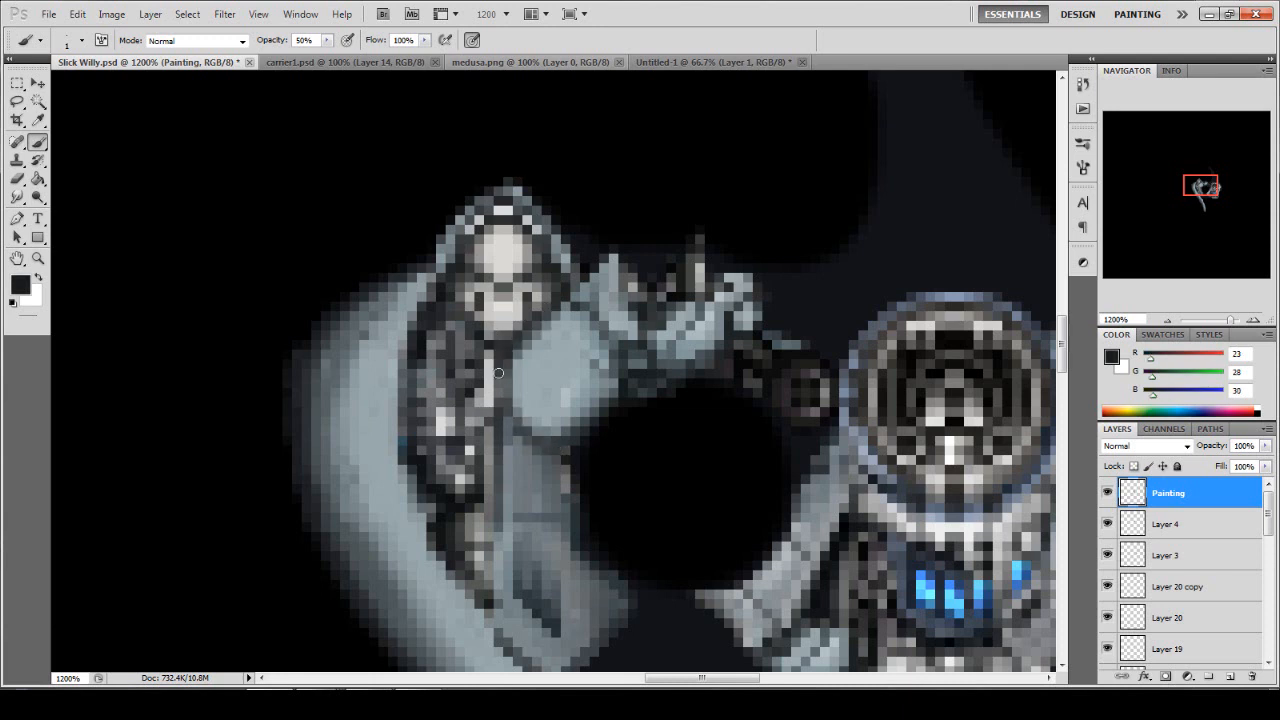
left_click_drag(514, 423, 557, 451)
Paint over the inner edge of the grey panel below the rounded plate with sampled RGB 123, 134, 138 at 100% Brush opacity.
scroll(518, 490, "down", 1)
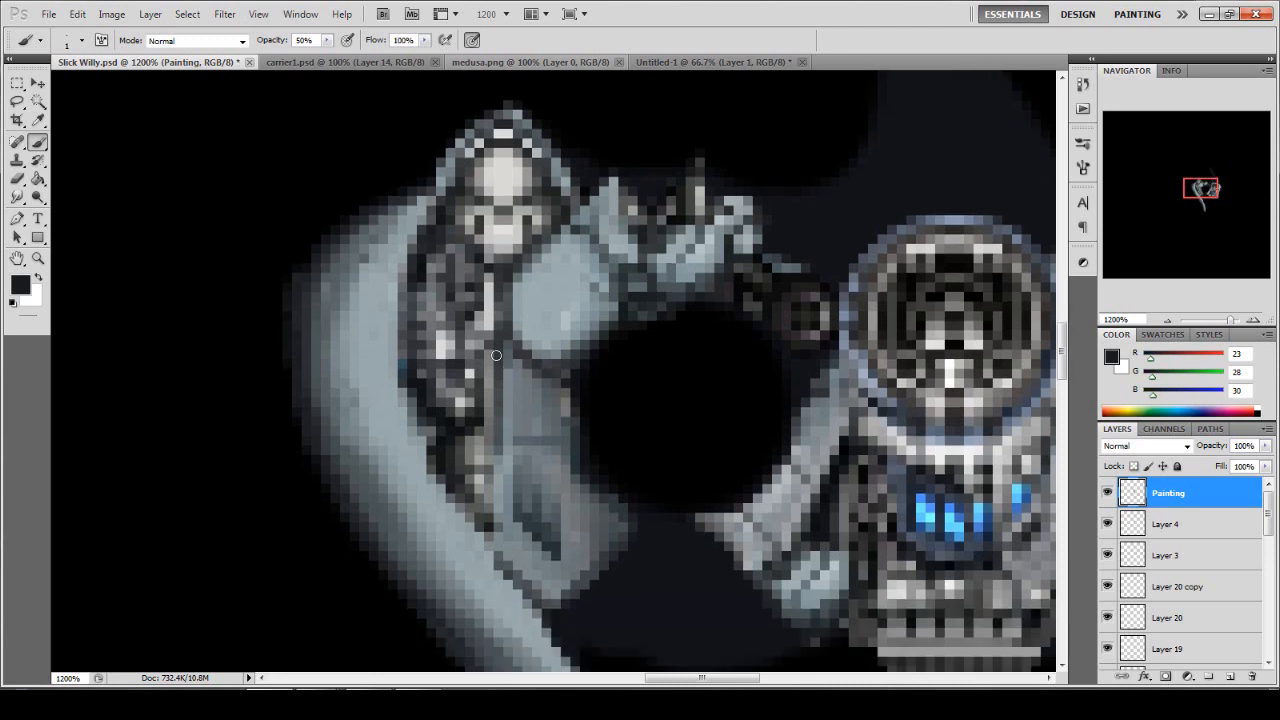
left_click(512, 350, "alt")
left_click(327, 40)
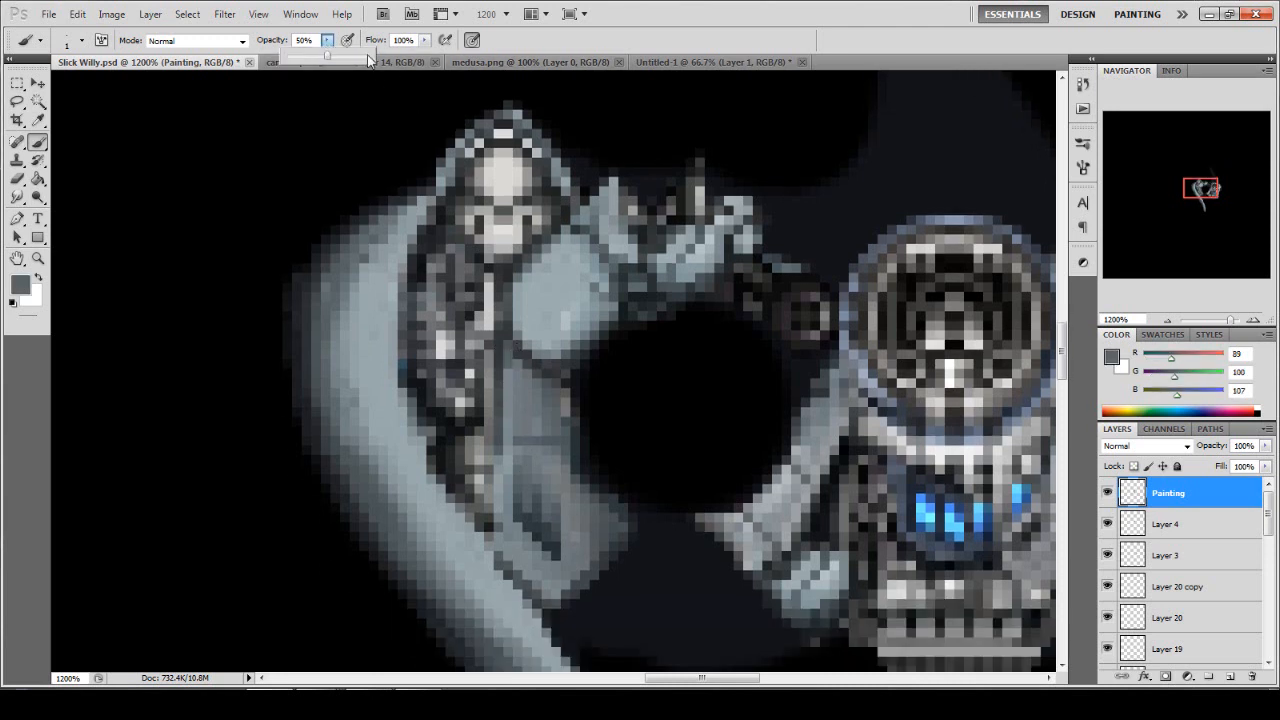
left_click_drag(361, 59, 405, 54)
left_click(717, 13)
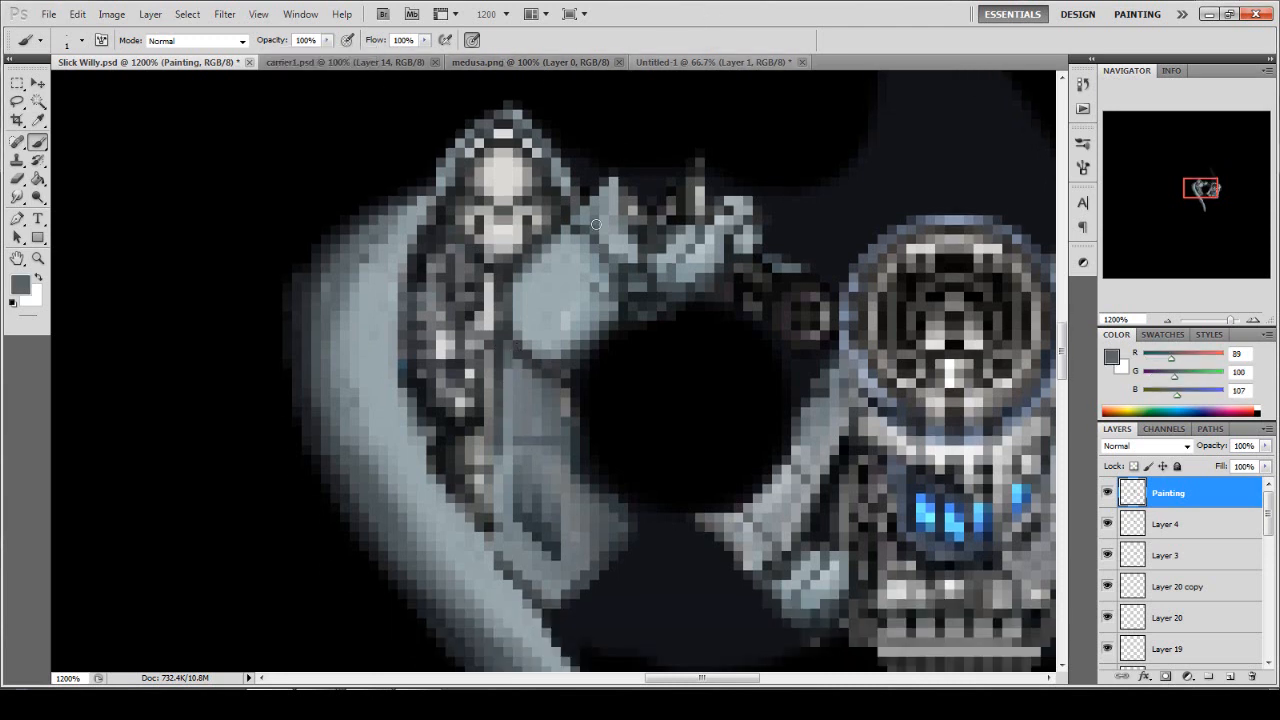
left_click(526, 385, "alt")
mouse_move(505, 338)
left_mouse_down()
mouse_move(491, 398)
mouse_move(517, 534)
left_mouse_up()
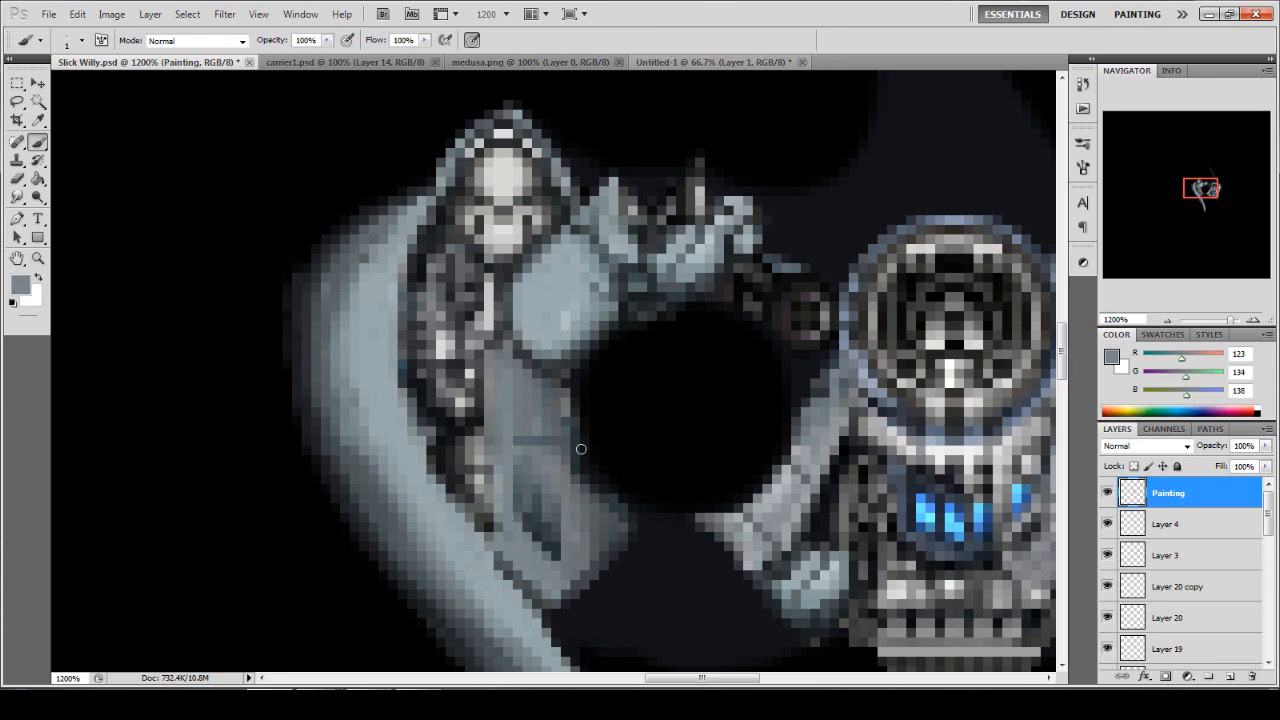
Draw a dark line down the grey panel's inner edge with RGB 49, 54, 57, and continue it along the fin with RGB 43, 46, 48.
left_click(521, 348, "alt")
mouse_move(481, 346)
left_mouse_down()
mouse_move(472, 385)
mouse_move(488, 523)
left_mouse_up()
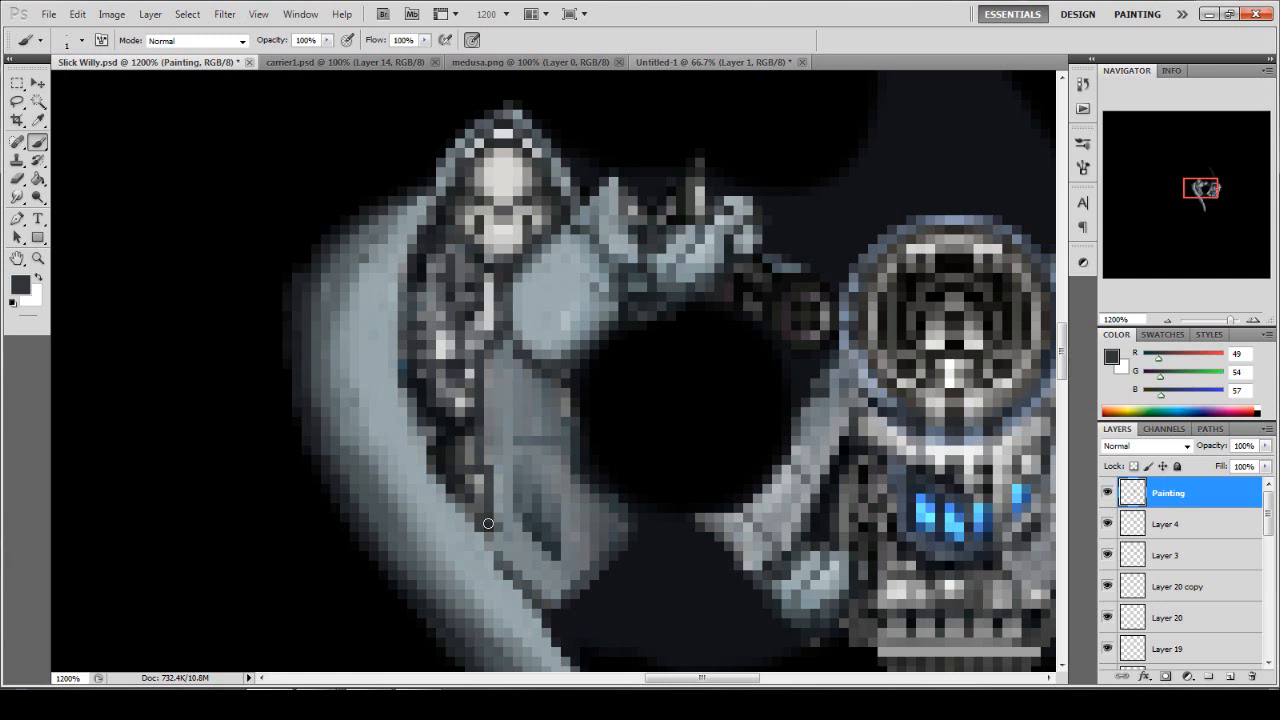
double_click(38, 260)
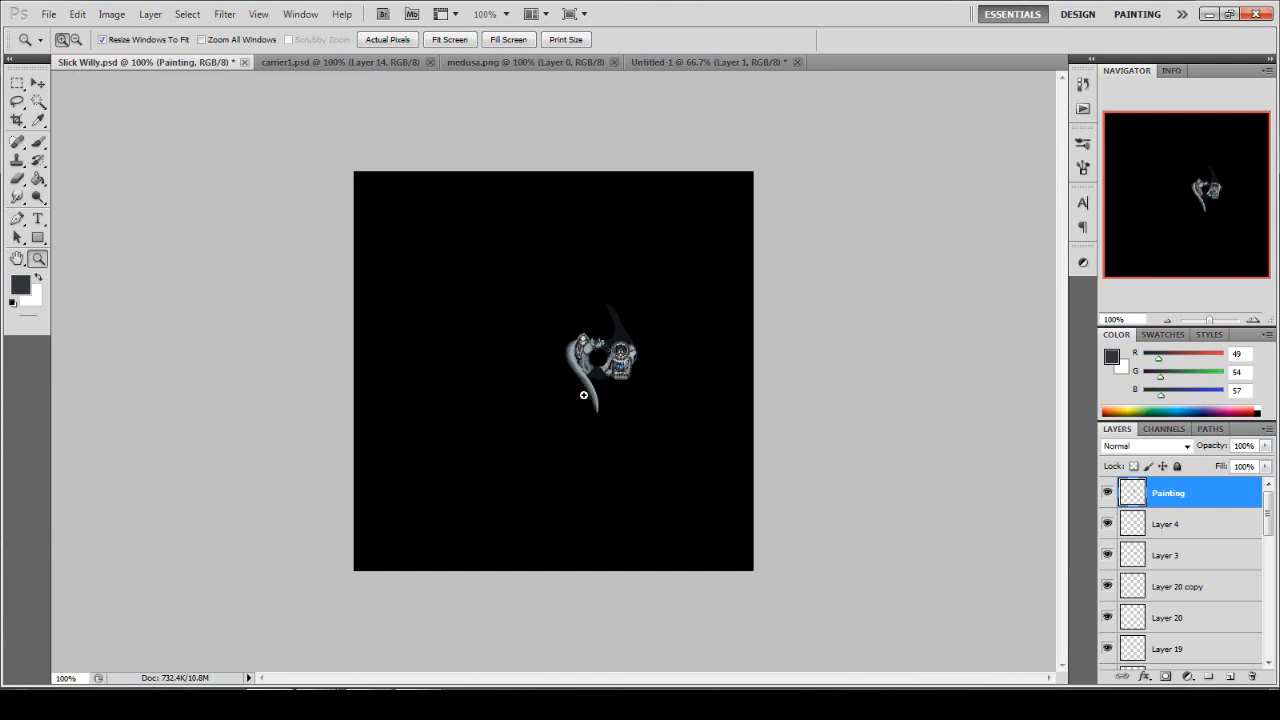
mouse_move(587, 378)
left_mouse_down()
mouse_move(519, 311)
mouse_move(505, 330)
left_mouse_up()
key("b")
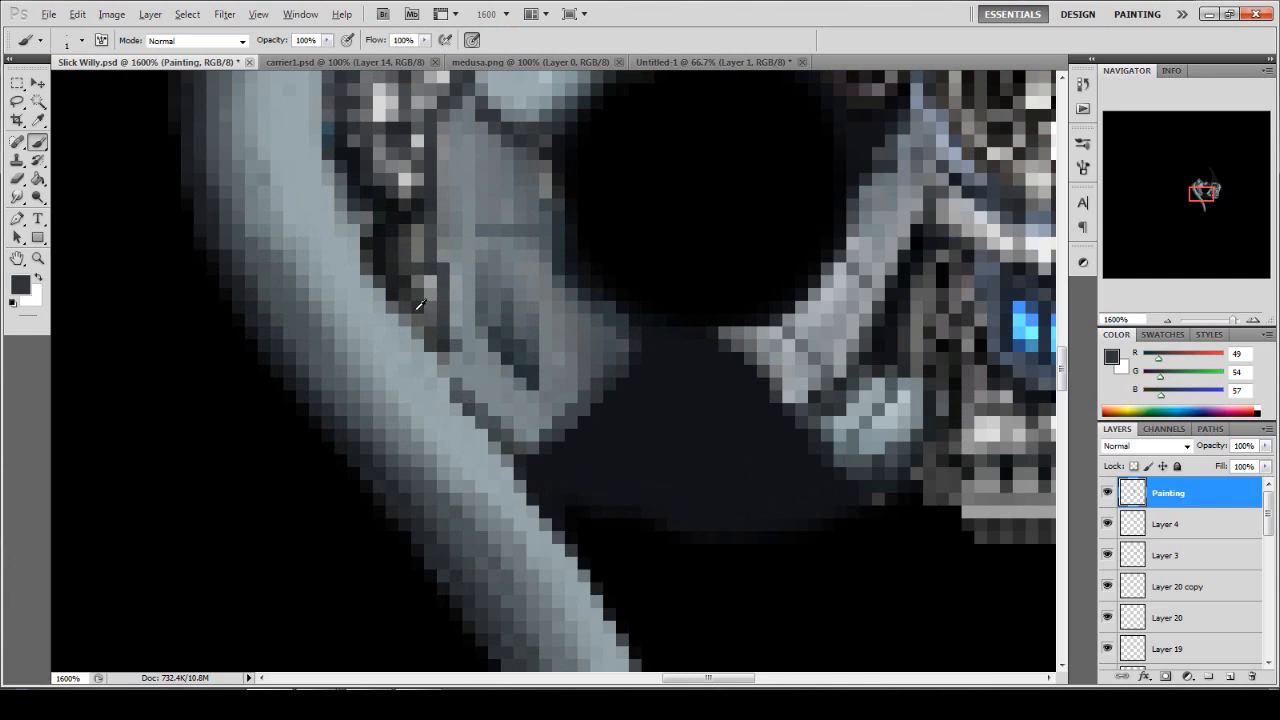
left_click(419, 304, "alt")
left_click_drag(430, 345, 503, 434)
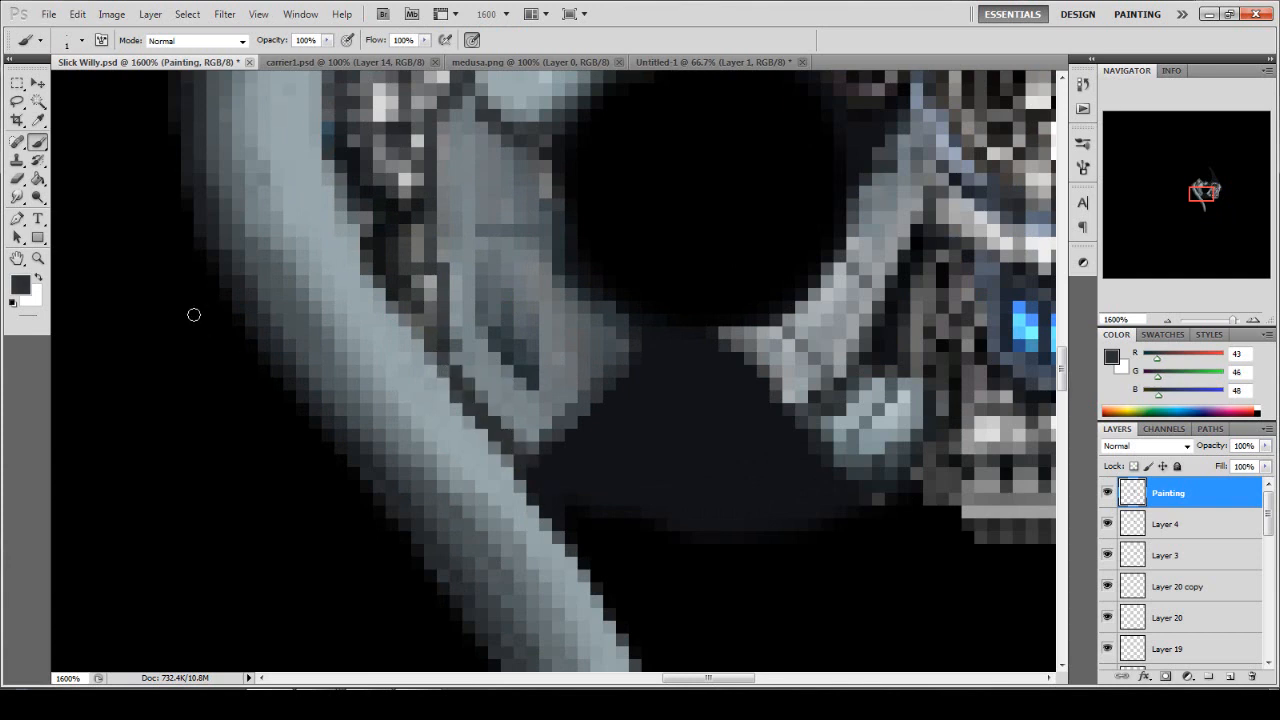
Move the Painting layer's content aside to compare it with the sprite parts, and undo the move.
double_click(38, 260)
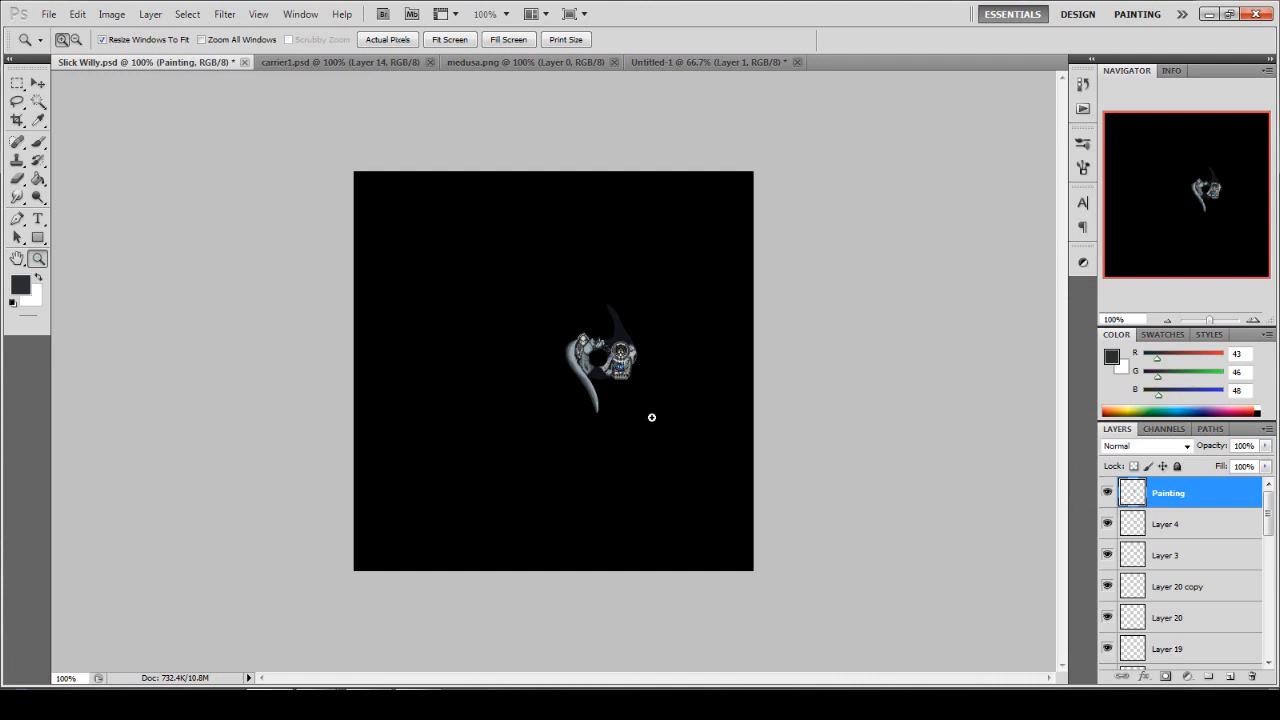
key("v")
left_click_drag(654, 376, 535, 386)
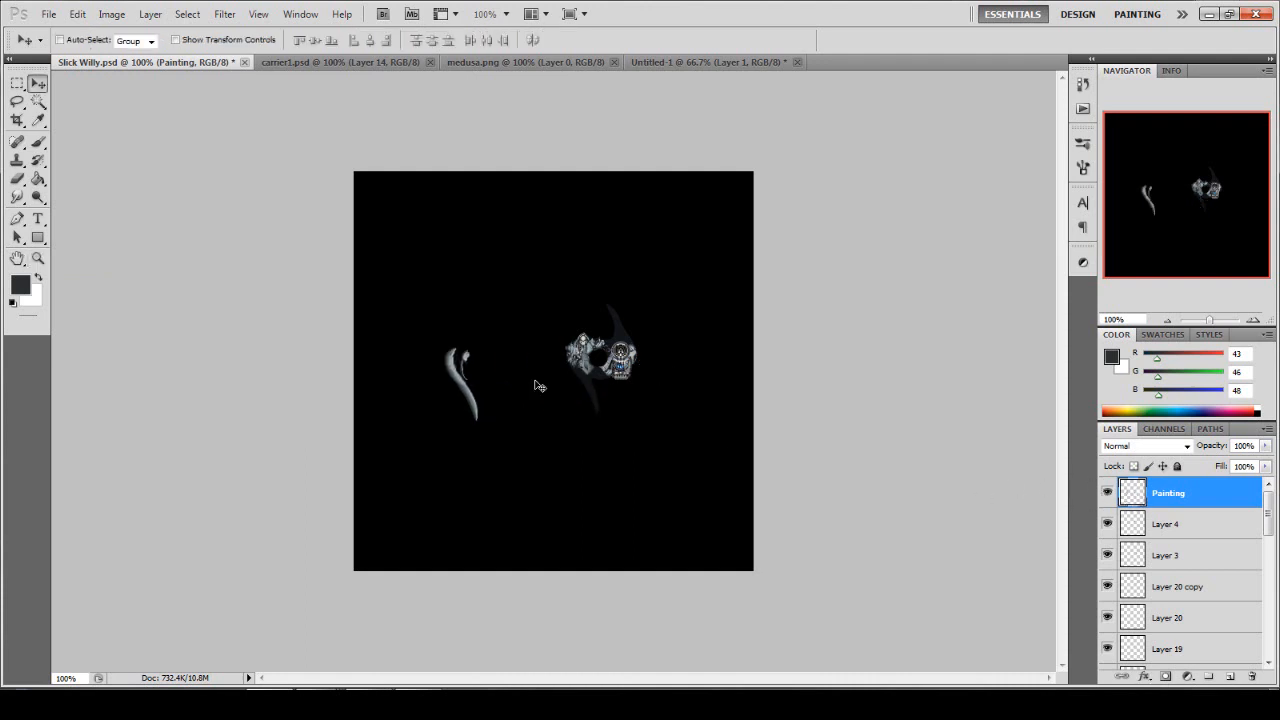
key("ctrl+z")
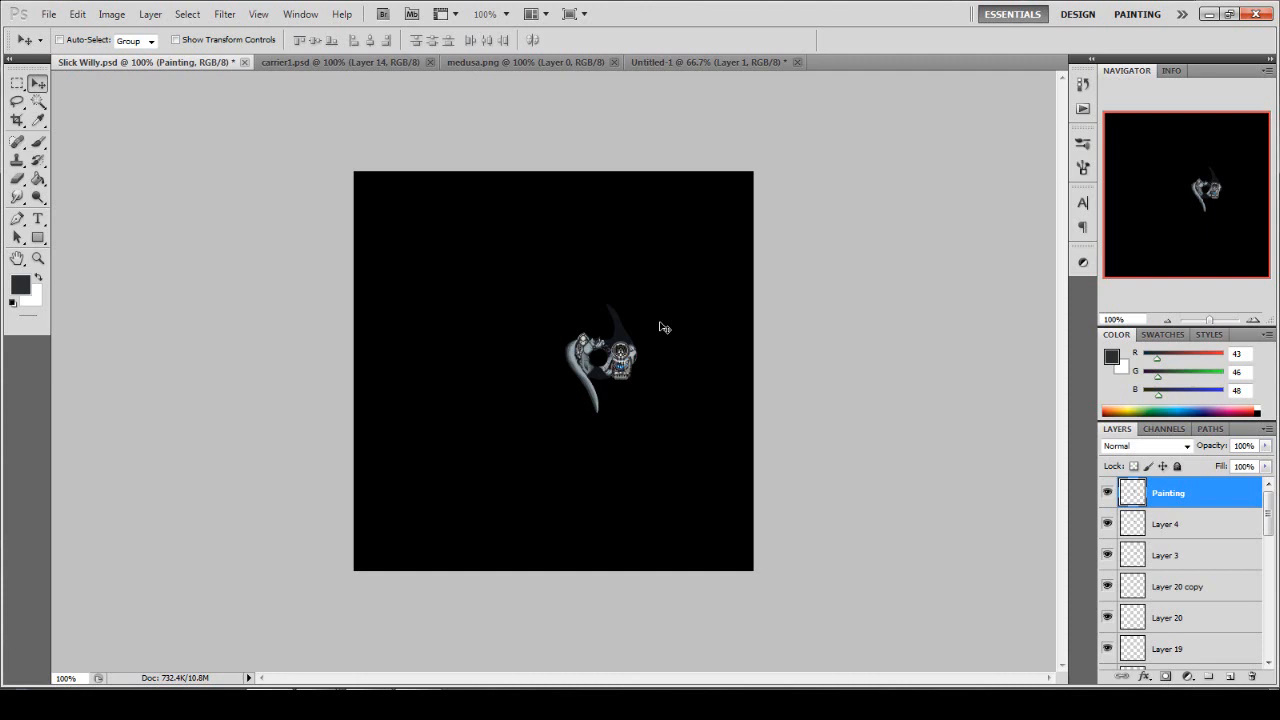
Start a band below the round opening, from the grey panel towards the opposite arm, with sampled RGB 47, 53, 55.
left_click(38, 258)
left_click(604, 363)
left_click(604, 363)
left_click_drag(451, 374, 451, 374)
key("b")
left_click(496, 398, "alt")
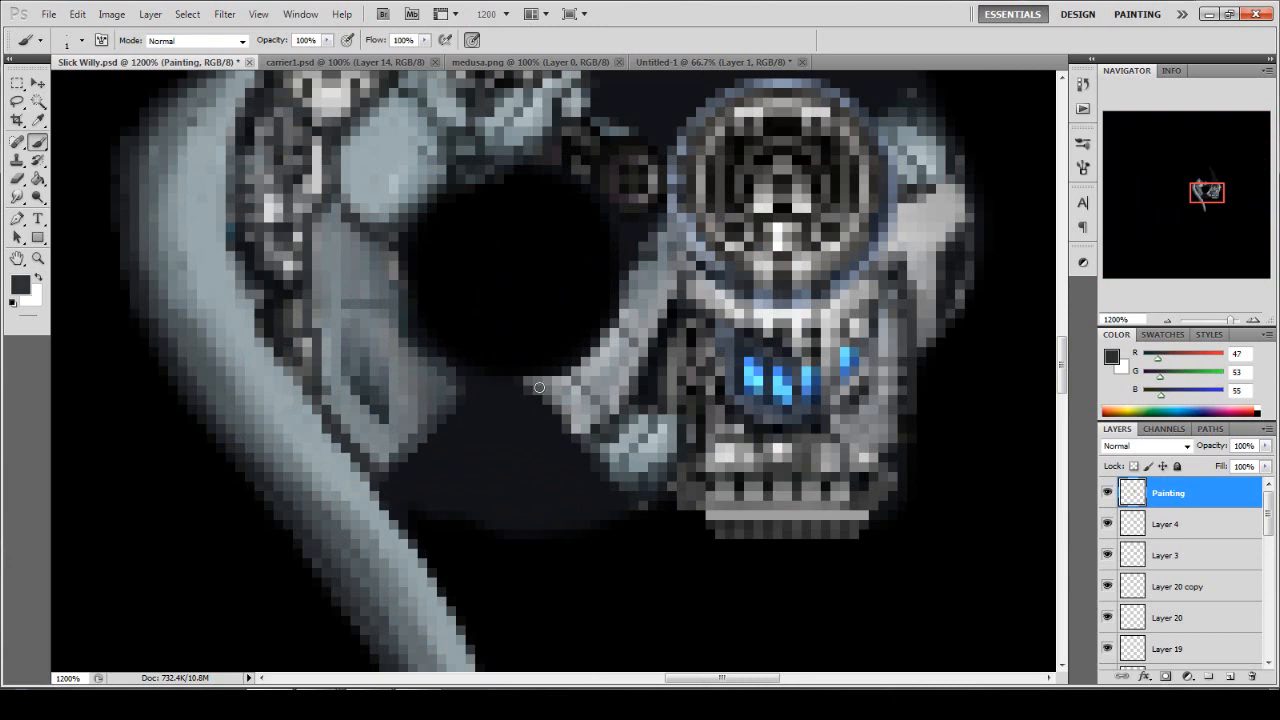
mouse_move(439, 381)
left_mouse_down()
mouse_move(509, 374)
mouse_move(457, 391)
mouse_move(524, 410)
left_mouse_up()
Build up the connecting band with sampled greys and a pale lower rim, blending it into the opposite arm with RGB 94, 99, 102.
left_click(427, 381, "alt")
left_click(426, 405, "alt")
mouse_move(436, 420)
left_mouse_down()
mouse_move(532, 397)
mouse_move(410, 404)
mouse_move(517, 422)
mouse_move(506, 431)
mouse_move(498, 419)
mouse_move(559, 406)
mouse_move(554, 416)
mouse_move(594, 414)
mouse_move(531, 441)
mouse_move(403, 424)
mouse_move(518, 443)
left_mouse_up()
left_click(432, 402, "alt")
left_click(577, 399, "alt")
left_click(589, 405, "alt")
left_click(556, 408, "alt")
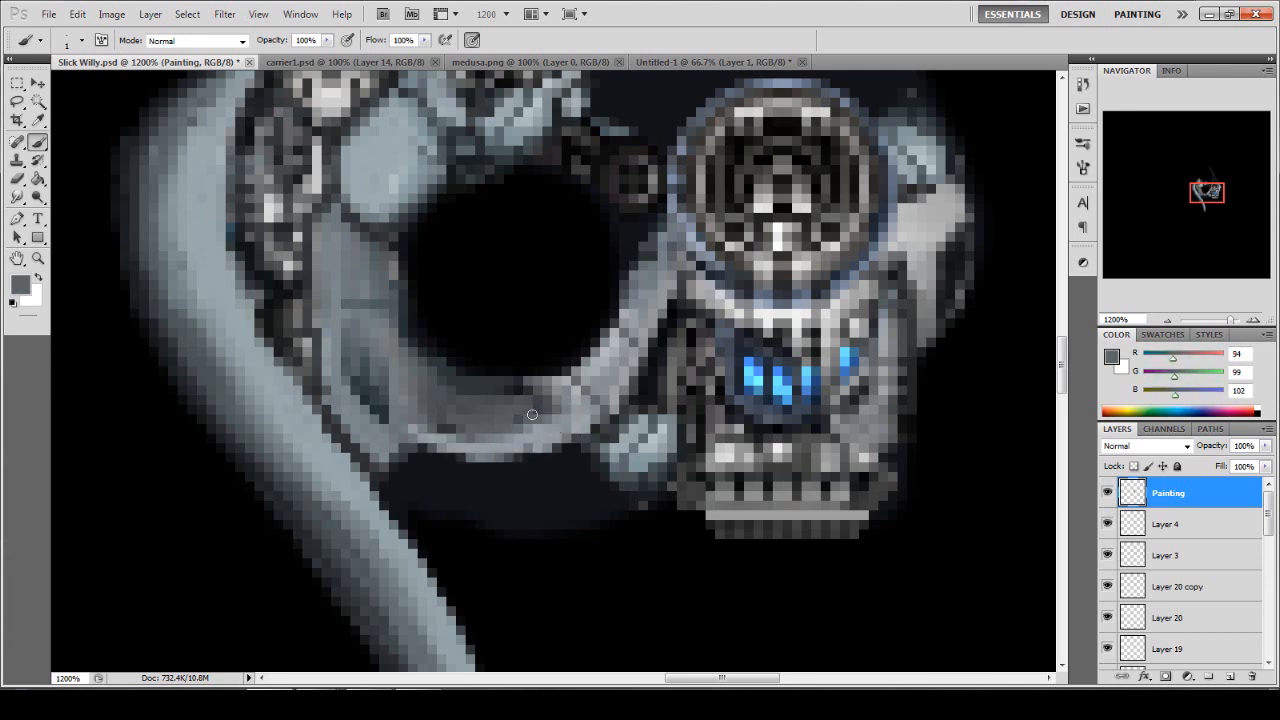
Shade the band's upper edge with sampled RGB 78, 91, 96, and draw a short vertical seam across it with RGB 21, 22, 27.
left_click(382, 300, "alt")
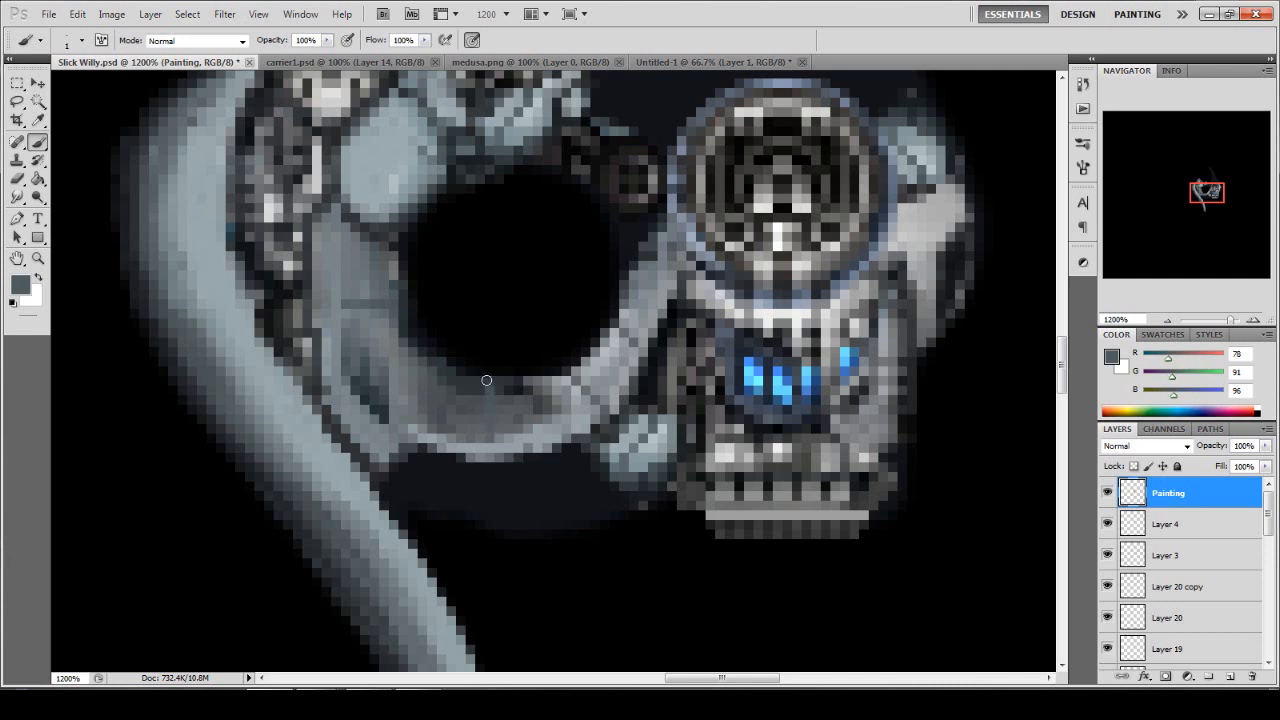
left_click(519, 385, "alt")
left_click_drag(488, 381, 485, 433)
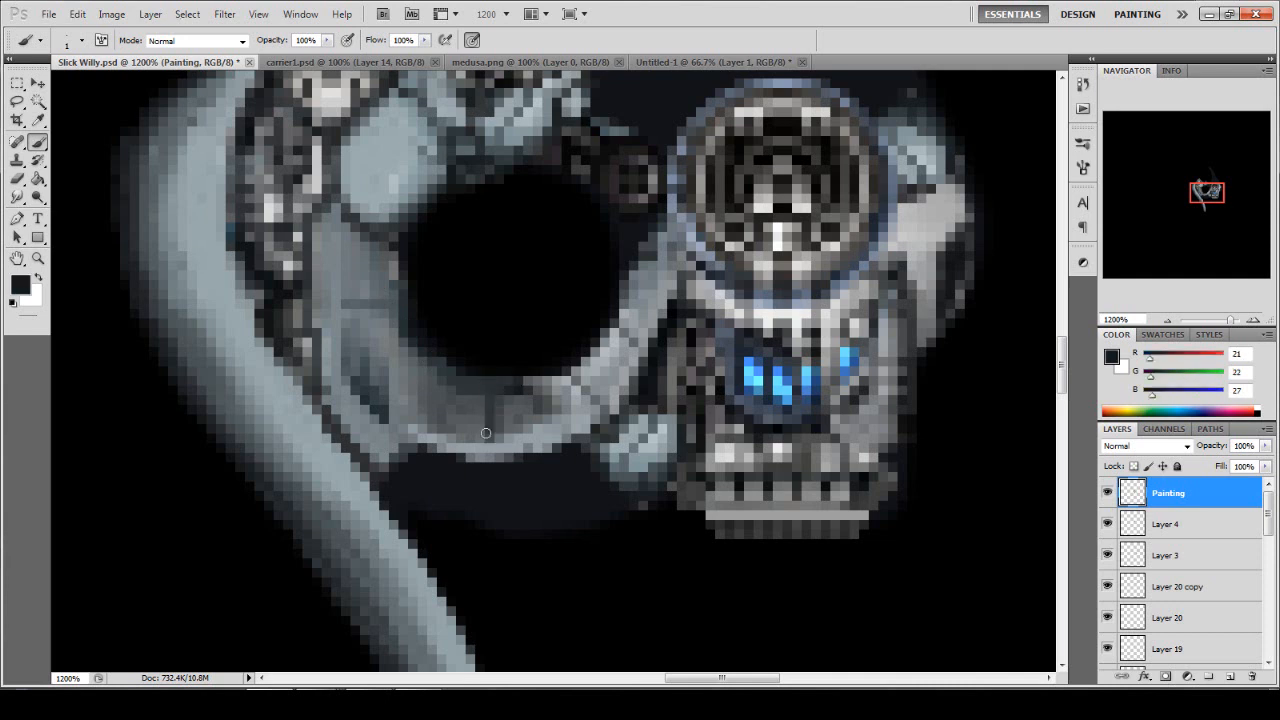
Thicken the connecting band below its pale rim from arm to arm, using sampled RGB 110, 123, 127 and 99, 114, 118.
left_click(398, 436, "alt")
mouse_move(400, 442)
left_mouse_down()
mouse_move(451, 463)
mouse_move(418, 454)
mouse_move(514, 456)
mouse_move(587, 438)
mouse_move(555, 449)
mouse_move(635, 458)
mouse_move(501, 482)
mouse_move(528, 478)
mouse_move(463, 476)
mouse_move(383, 450)
mouse_move(450, 470)
mouse_move(576, 458)
mouse_move(470, 467)
left_mouse_up()
left_click(614, 441, "alt")
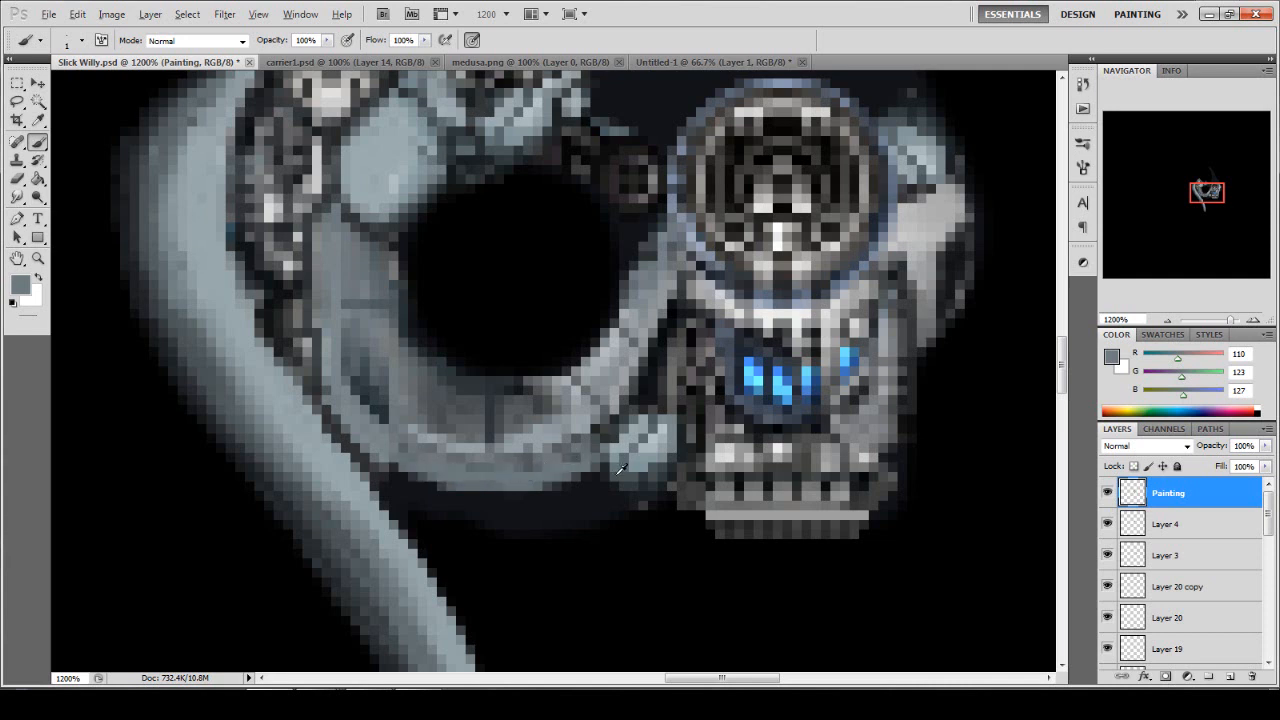
left_click(622, 469, "alt")
mouse_move(626, 458)
left_mouse_down()
mouse_move(477, 487)
mouse_move(510, 491)
mouse_move(386, 463)
mouse_move(508, 485)
mouse_move(614, 467)
mouse_move(515, 495)
mouse_move(375, 469)
left_mouse_up()
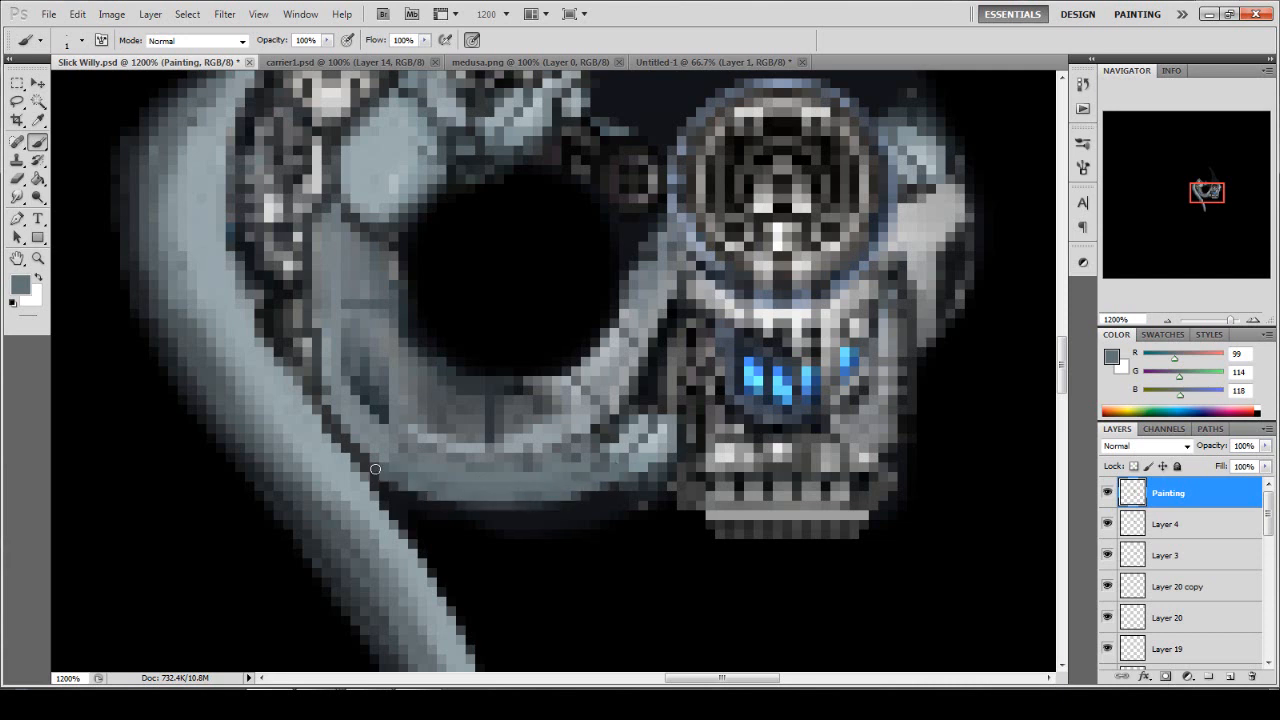
Shade the band's underside into the black background with sampled dark greys, from RGB 60, 70, 73 down to 28, 31, 32.
left_click(652, 479, "alt")
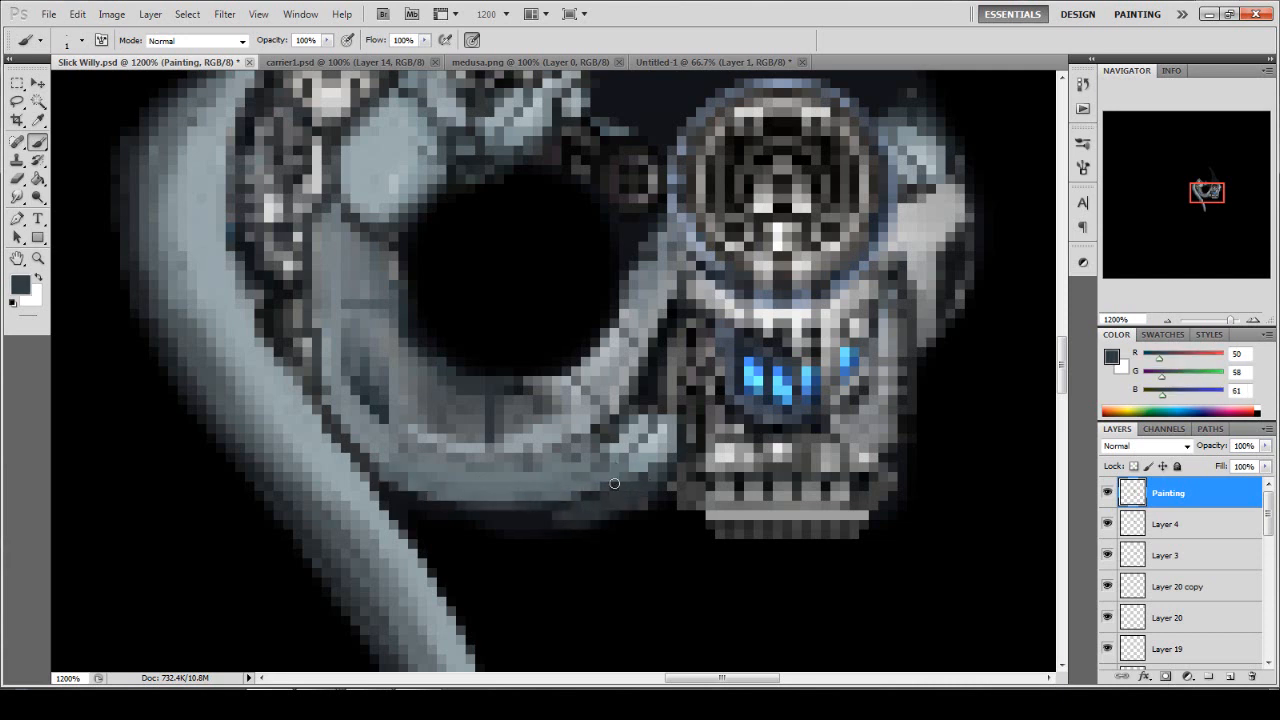
left_click(672, 470, "alt")
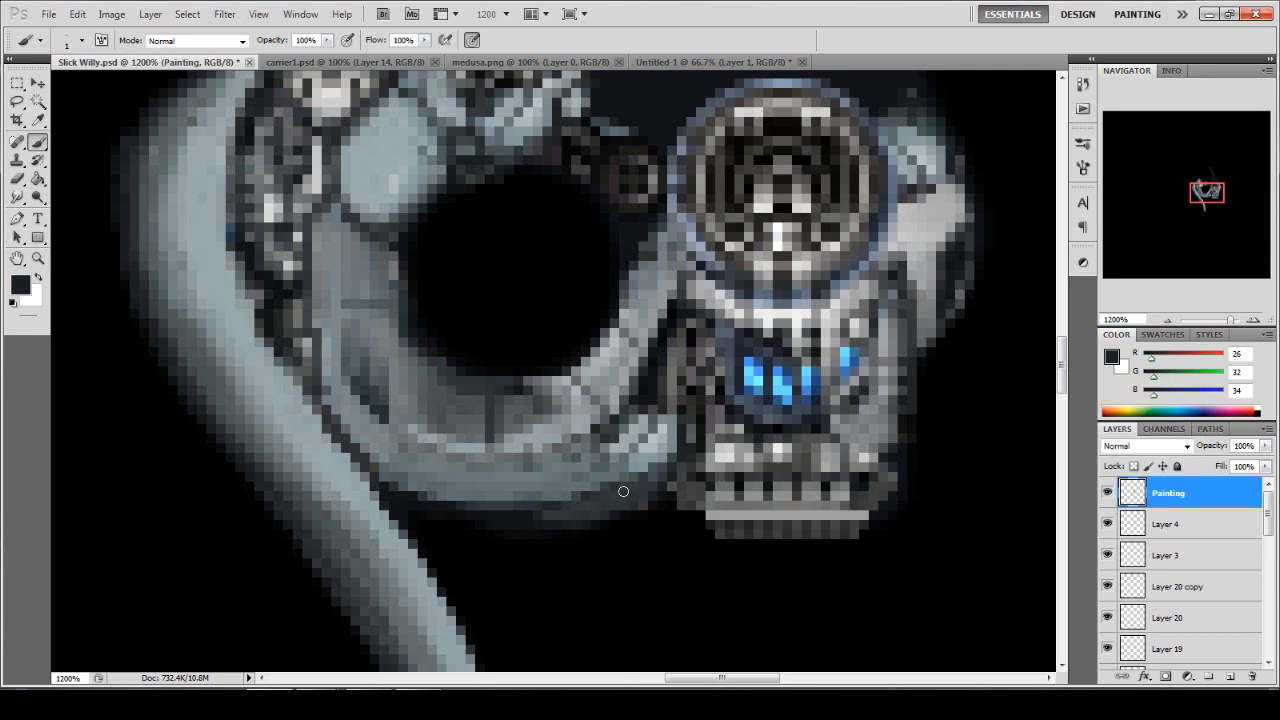
left_click(380, 468, "alt")
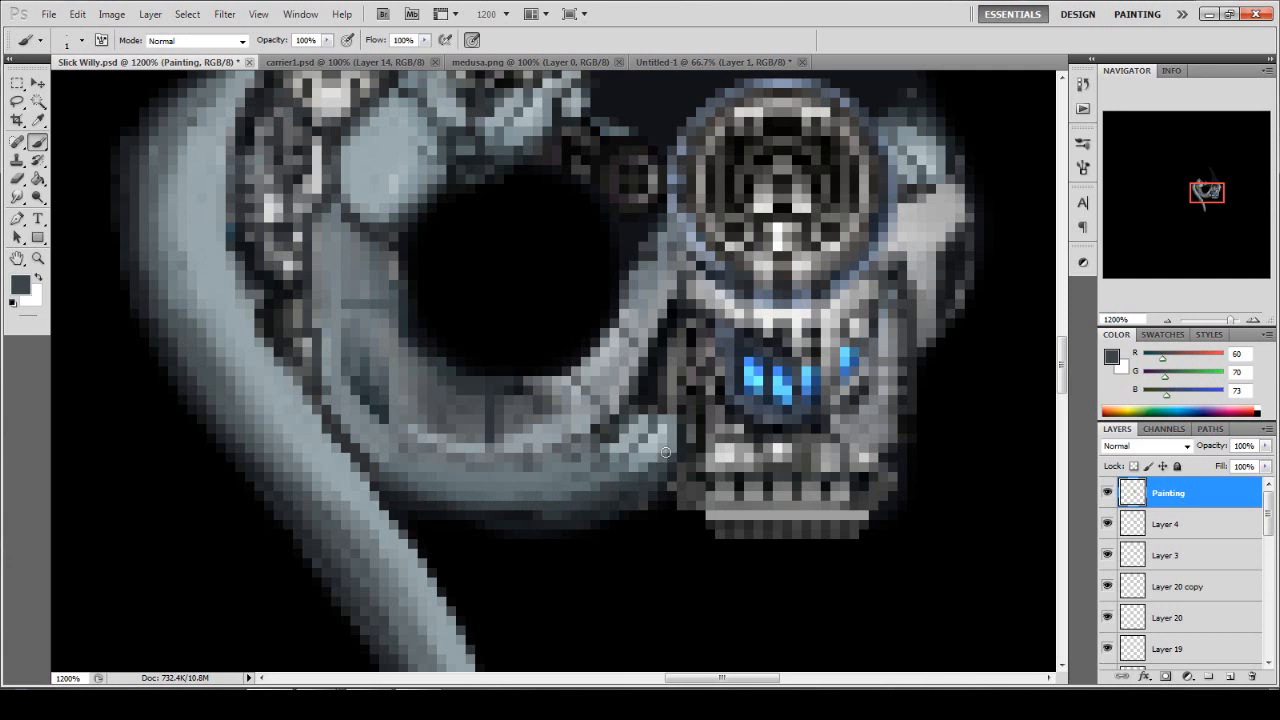
left_click(566, 511, "alt")
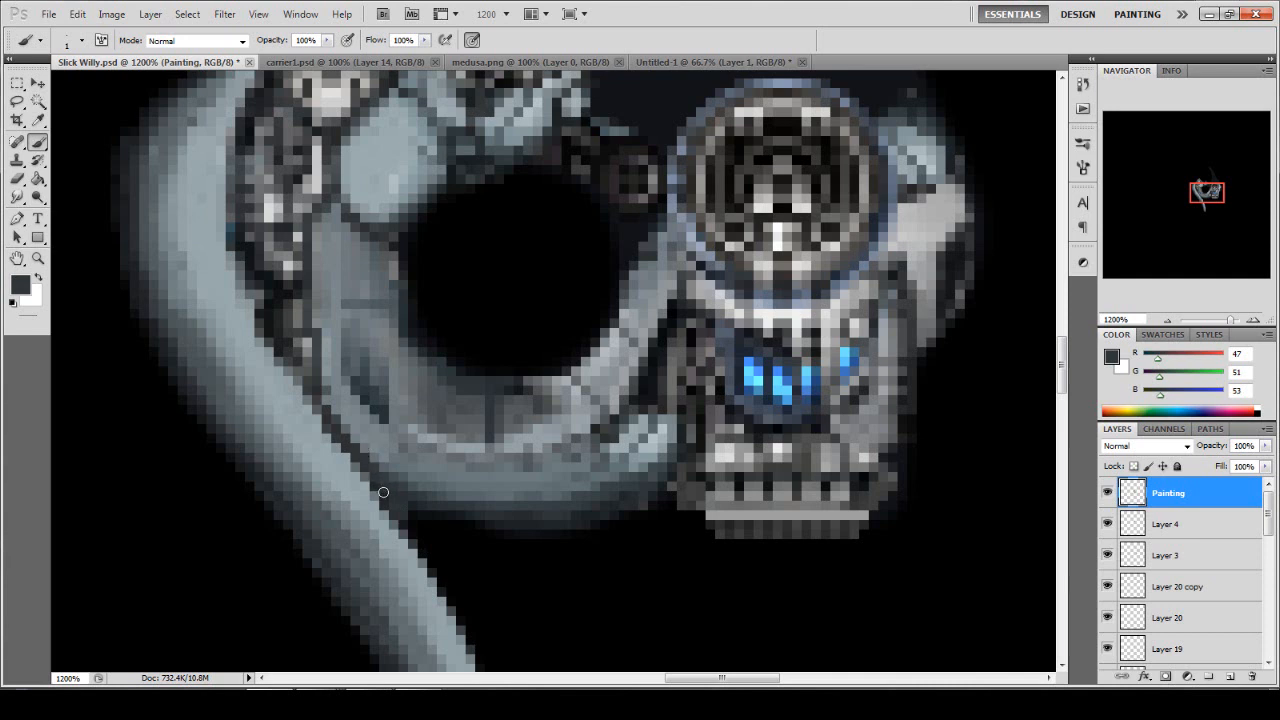
left_click(316, 410, "alt")
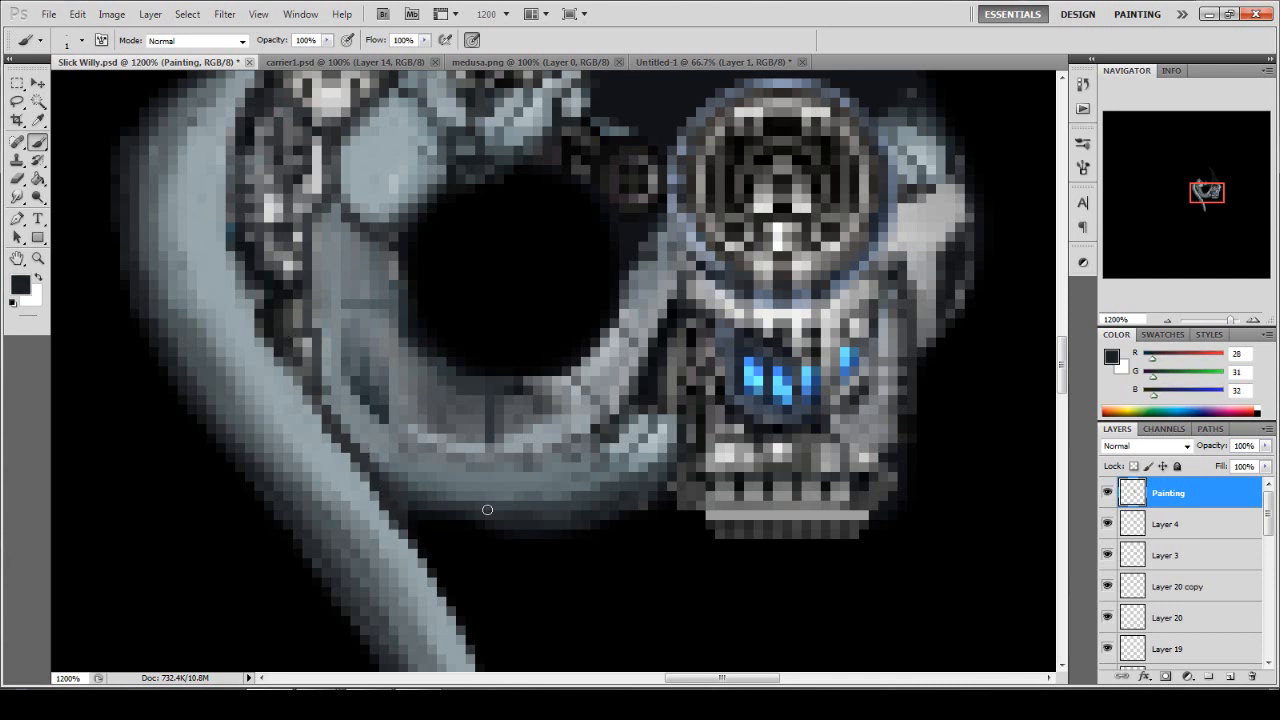
Extend the vertical seam downward and draw a curved groove along the band's full length with sampled RGB 48, 54, 58.
left_click(494, 430, "alt")
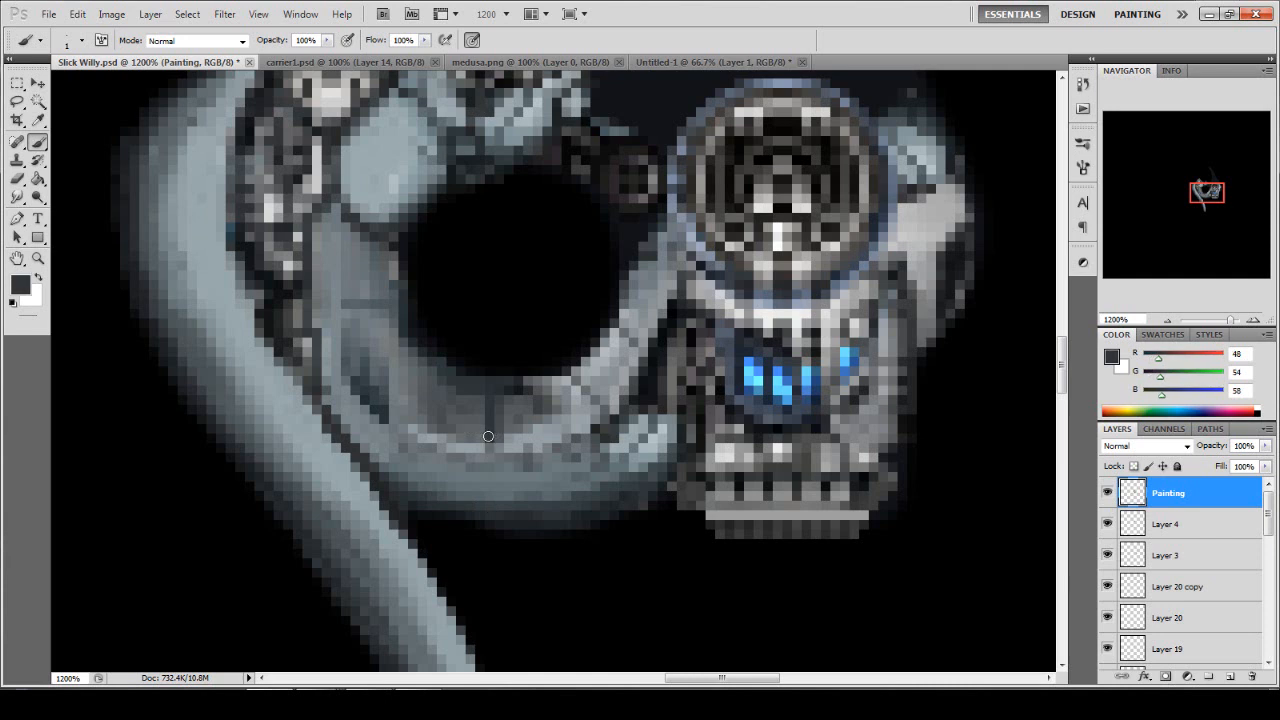
mouse_move(488, 436)
left_mouse_down()
mouse_move(486, 471)
mouse_move(396, 430)
mouse_move(339, 381)
left_mouse_up()
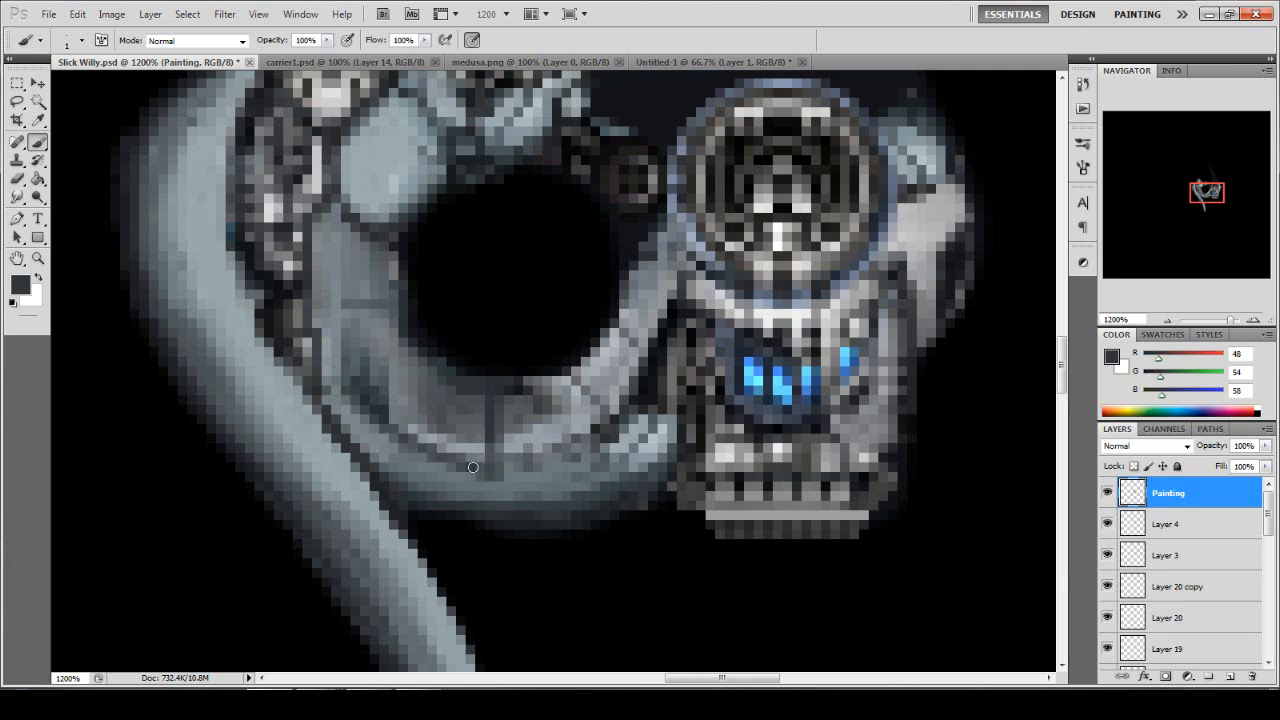
mouse_move(474, 468)
left_mouse_down()
mouse_move(515, 468)
mouse_move(588, 438)
mouse_move(634, 402)
left_mouse_up()
Darken the curved groove with RGB 12, 14, 18 at 66% brush opacity, and add a short seam across the lower band.
left_click(634, 402, "alt")
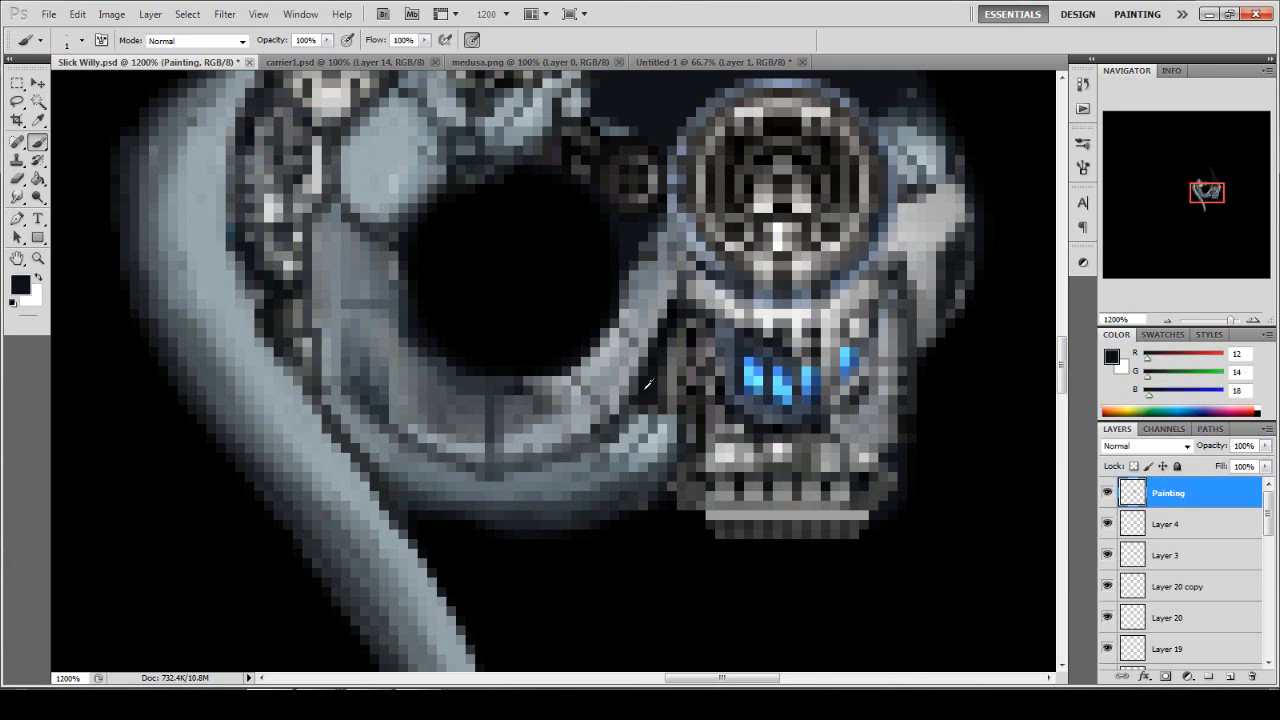
key("6")
key("6")
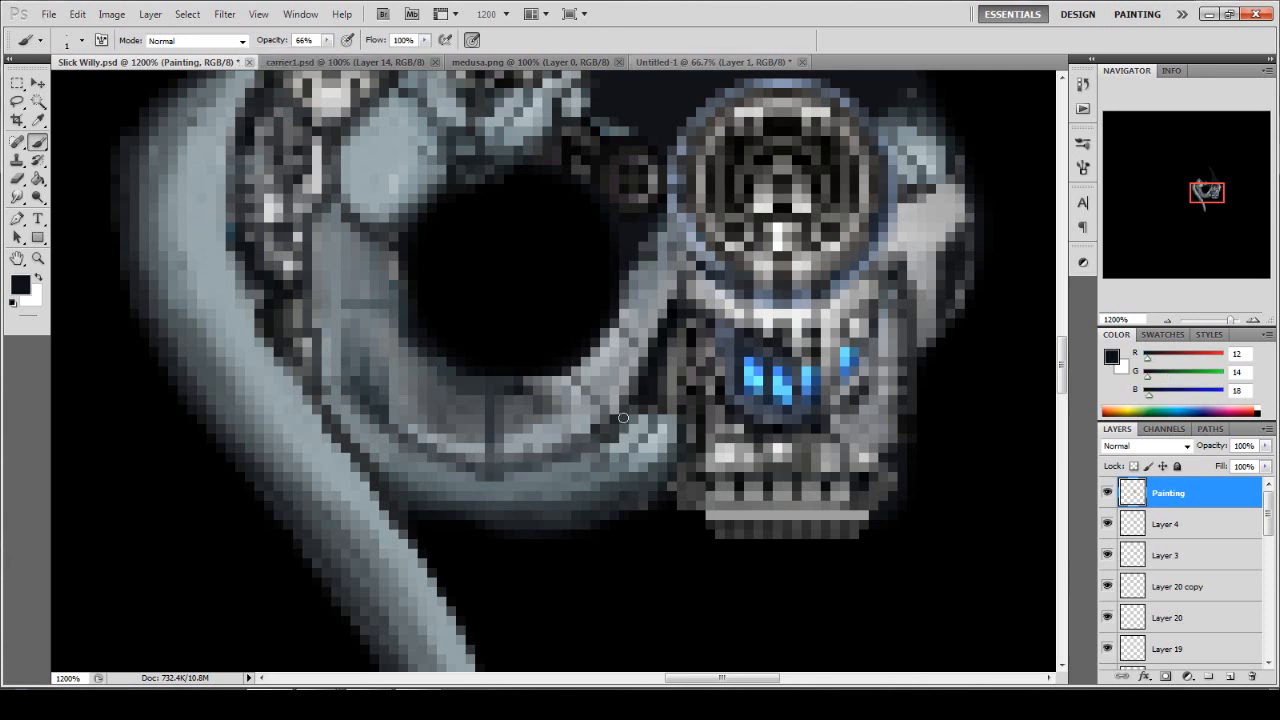
mouse_move(624, 418)
left_mouse_down()
mouse_move(575, 448)
mouse_move(486, 462)
mouse_move(397, 435)
mouse_move(342, 378)
mouse_move(336, 305)
mouse_move(300, 301)
left_mouse_up()
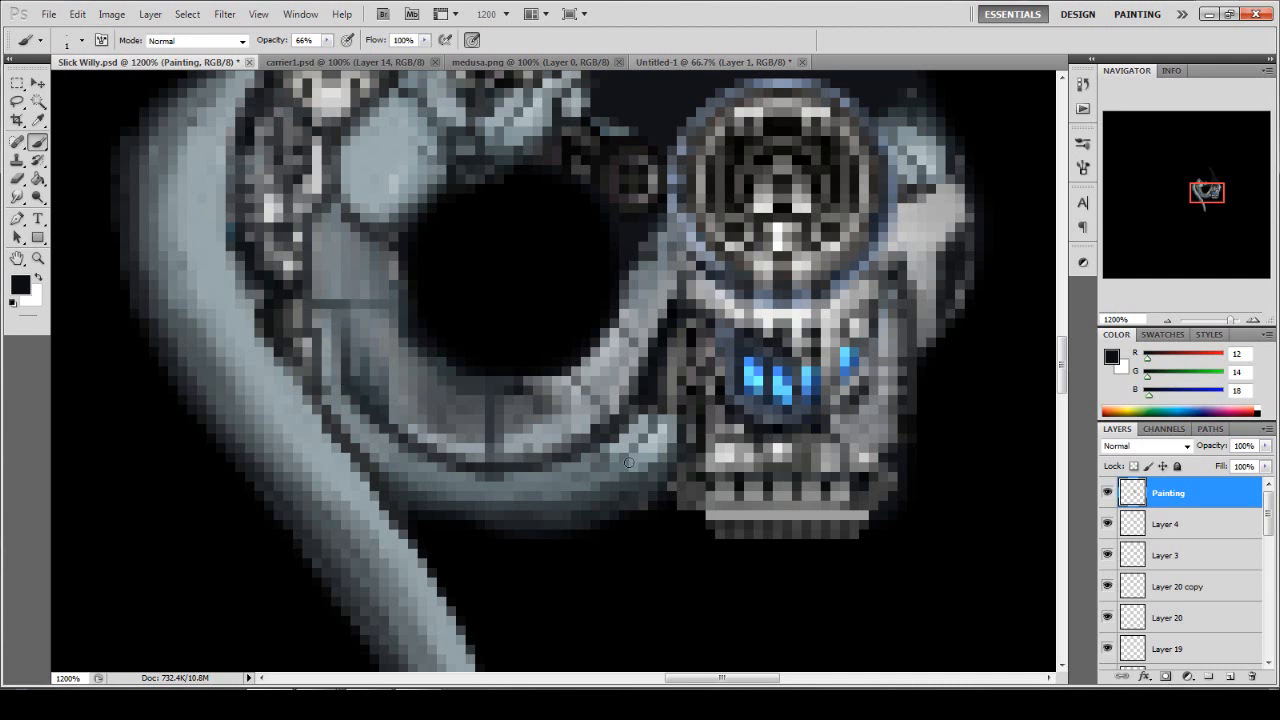
left_click(556, 466)
left_click(576, 525, "shift")
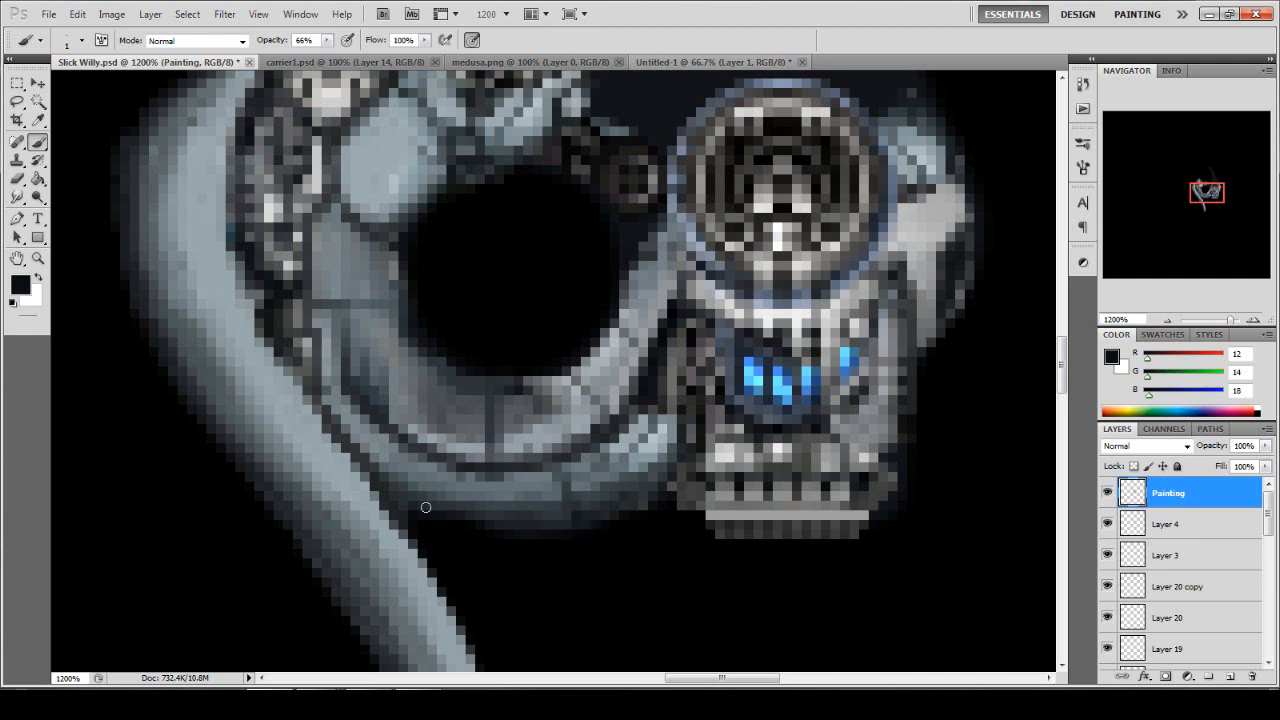
Smooth the band between the vertical seam and the turbine-side arm with RGB 123, 132, 137, and darken the opening's adjoining edge.
scroll(423, 509, "up", 2)
scroll(656, 402, "up", 2)
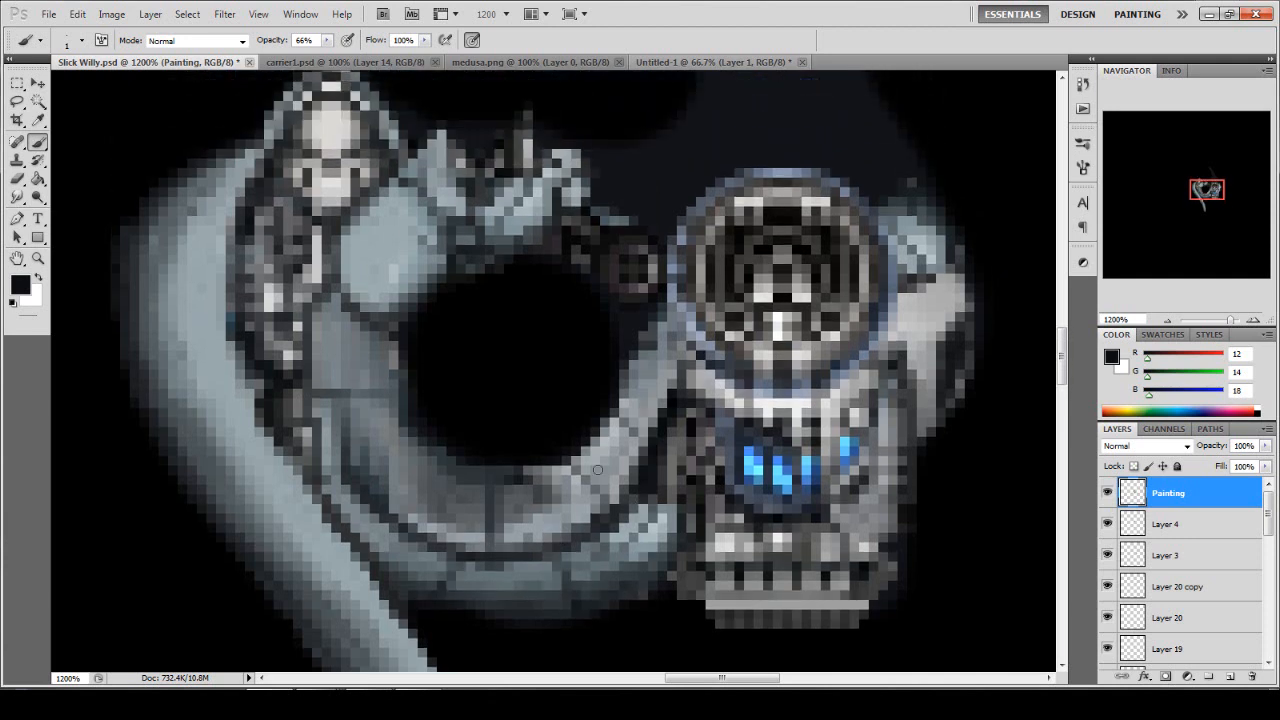
left_click(568, 487, "alt")
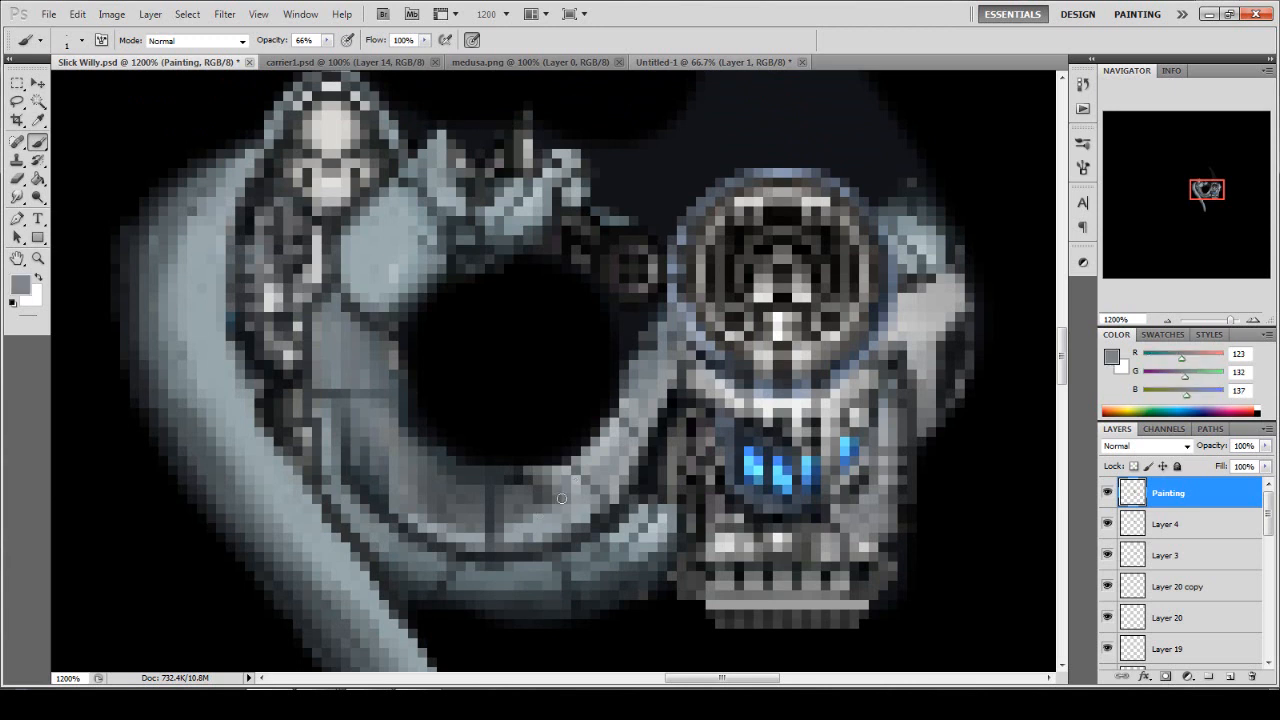
mouse_move(561, 498)
left_mouse_down()
mouse_move(510, 505)
mouse_move(540, 490)
mouse_move(495, 482)
mouse_move(497, 507)
mouse_move(522, 478)
mouse_move(590, 448)
mouse_move(580, 455)
left_mouse_up()
left_click(515, 468, "alt")
mouse_move(614, 415)
left_mouse_down()
mouse_move(595, 452)
mouse_move(534, 487)
left_mouse_up()
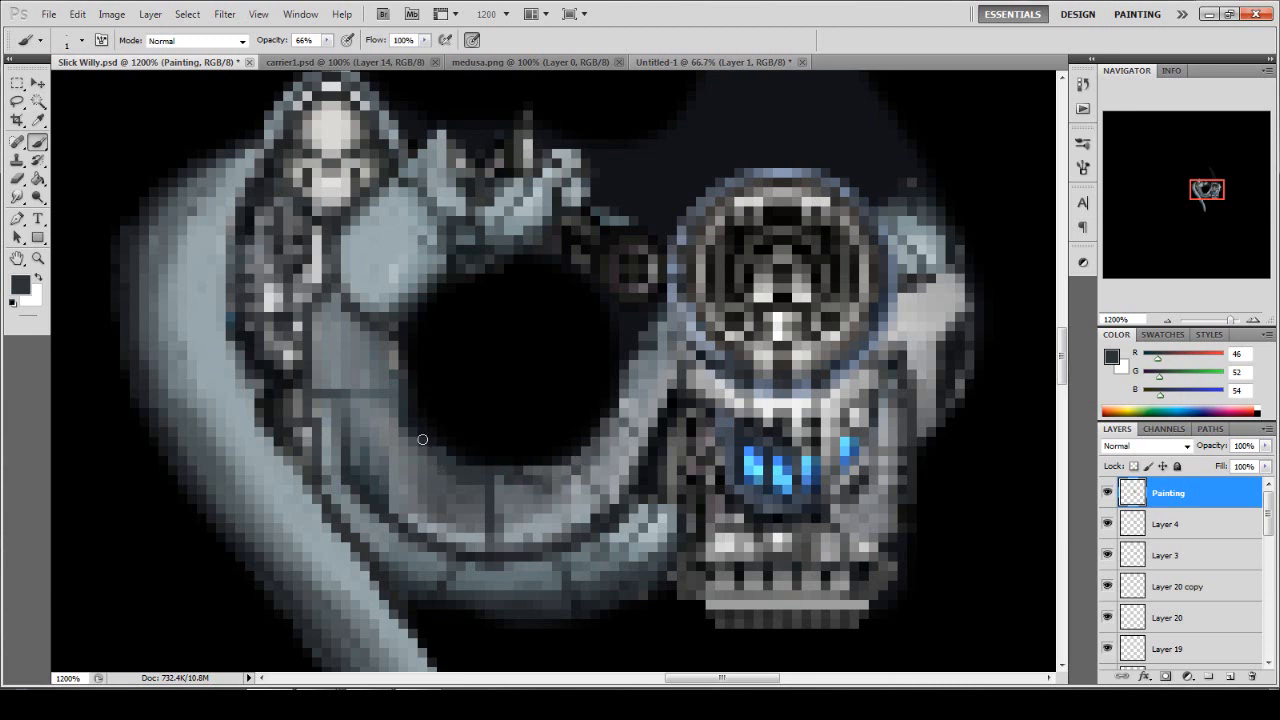
Blend the grey panel and its edge along the round opening with sampled greys such as RGB 114, 118, 120 and 105, 111, 113.
left_click(401, 372, "alt")
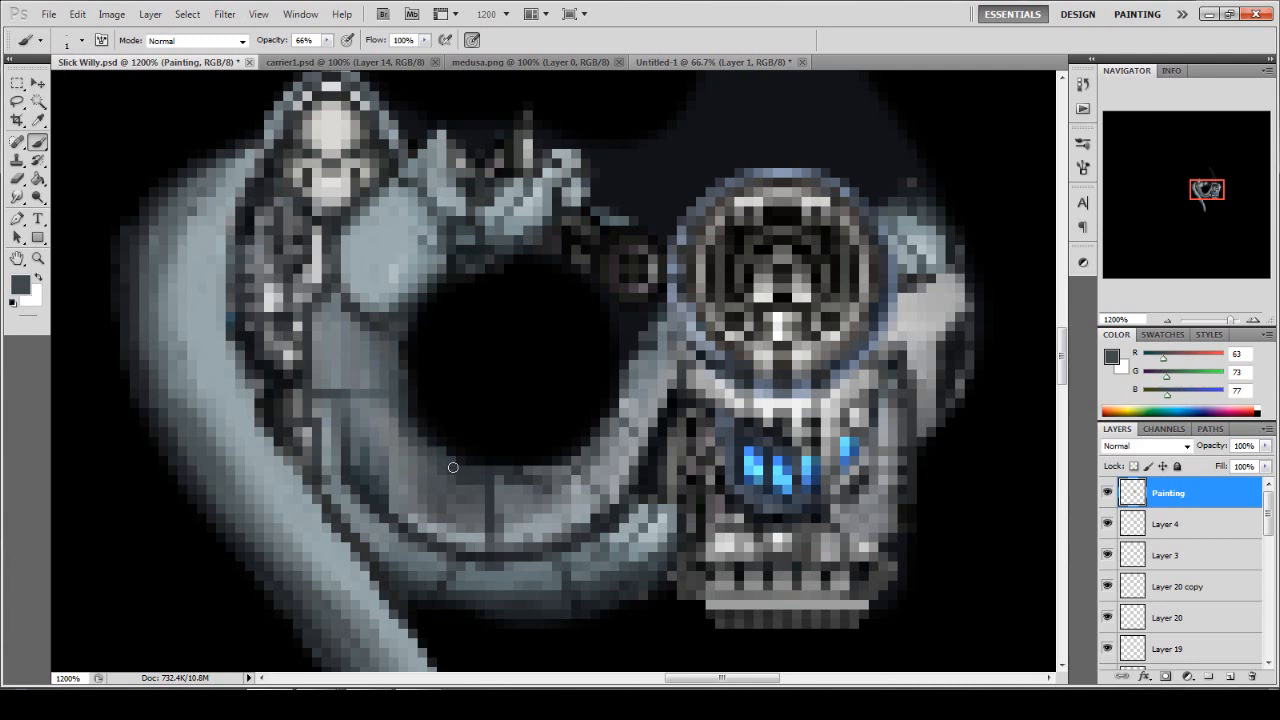
left_click(412, 436, "alt")
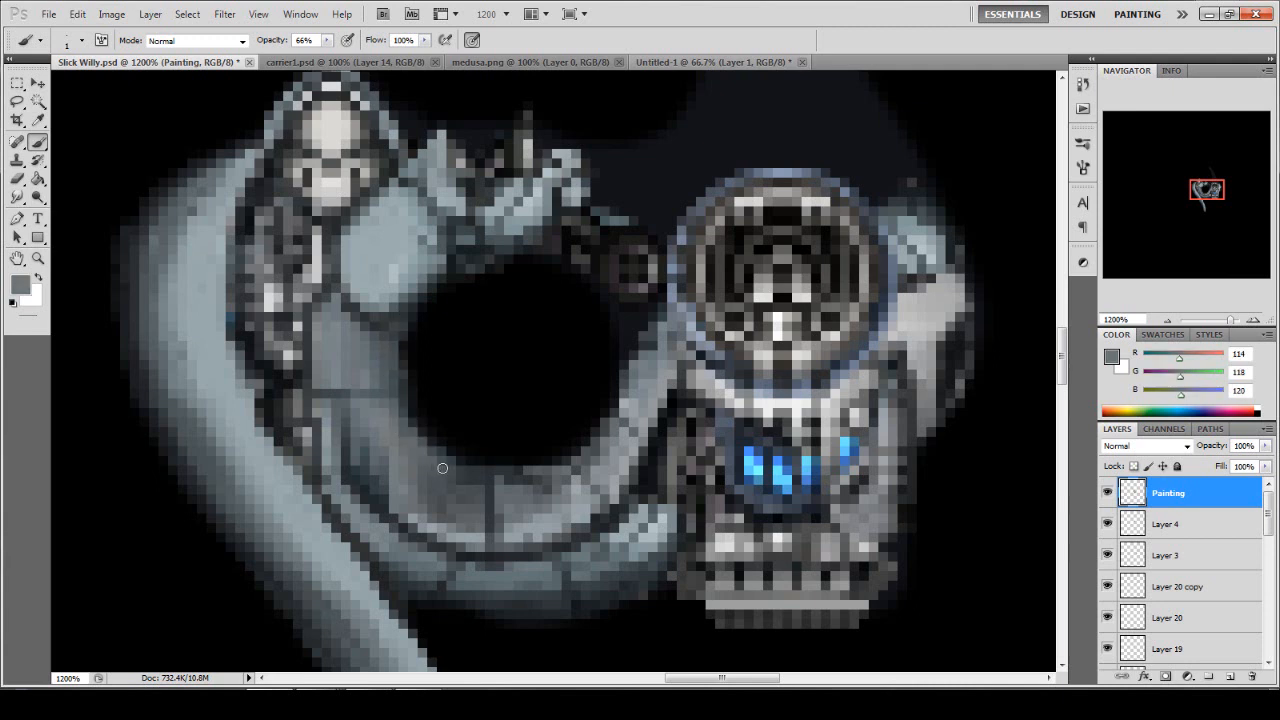
mouse_move(389, 332)
left_mouse_down()
mouse_move(388, 388)
mouse_move(446, 475)
left_mouse_up()
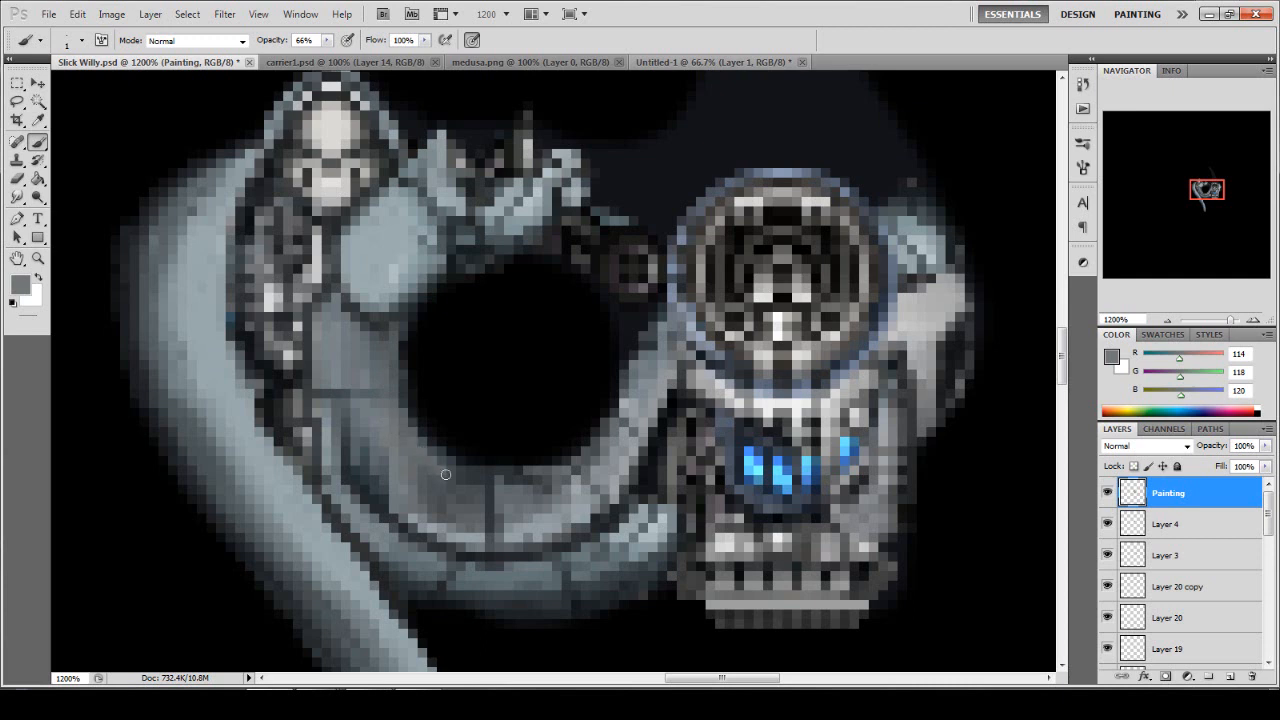
left_click(403, 463, "alt")
left_click(383, 500, "alt")
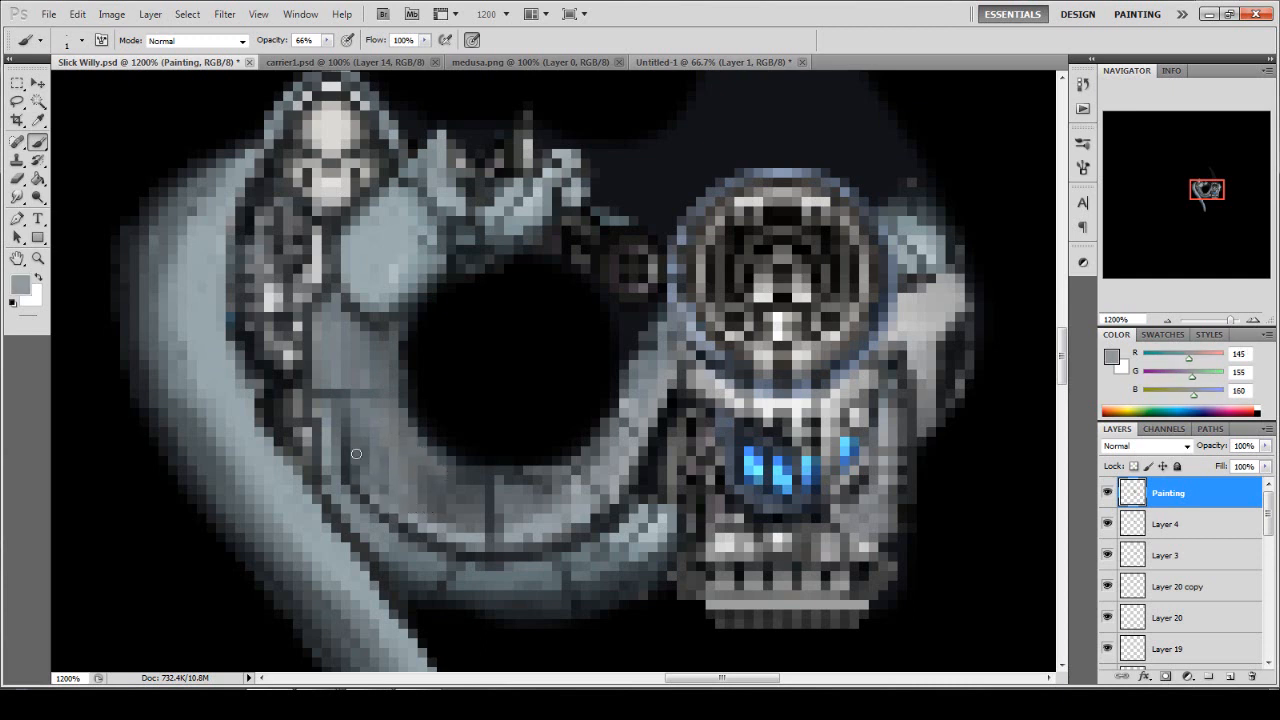
left_click(418, 474, "alt")
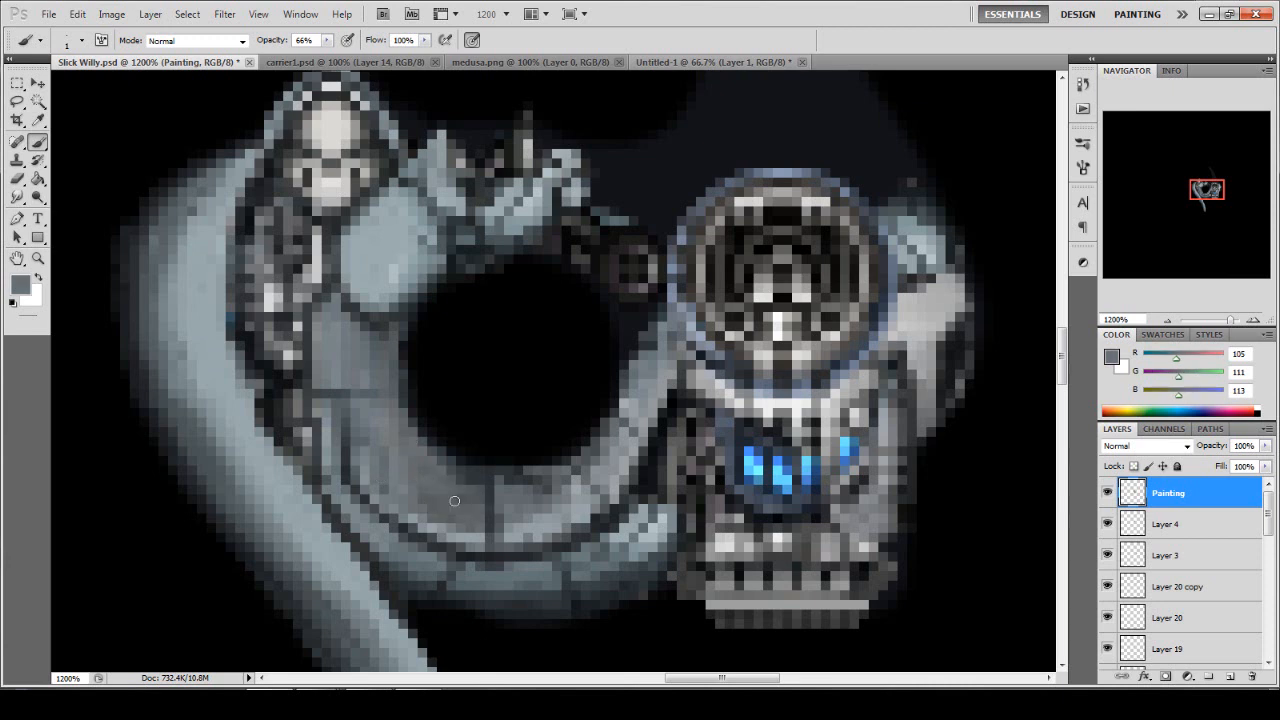
Draw a diagonal seam across the curved corner of the grey panel and extend its horizontal seam with RGB 46, 52, 56.
left_click(489, 490, "alt")
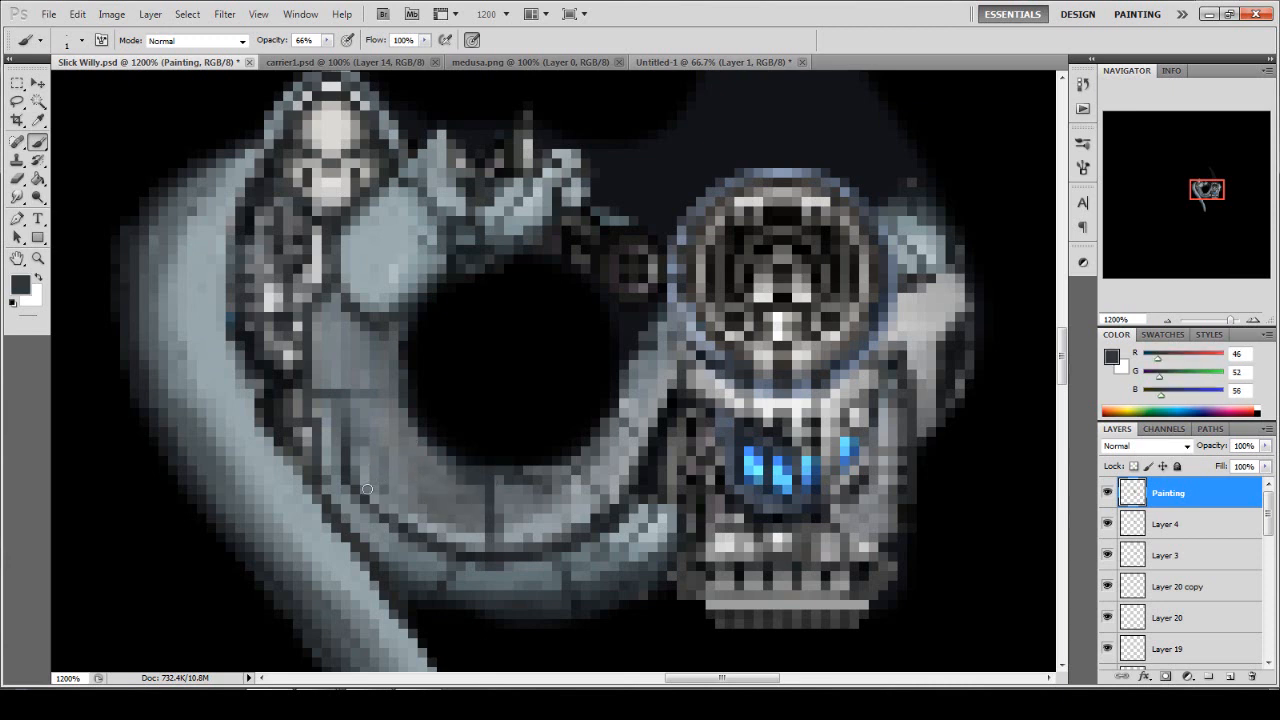
left_click(429, 436, "shift")
scroll(403, 535, "up", 2)
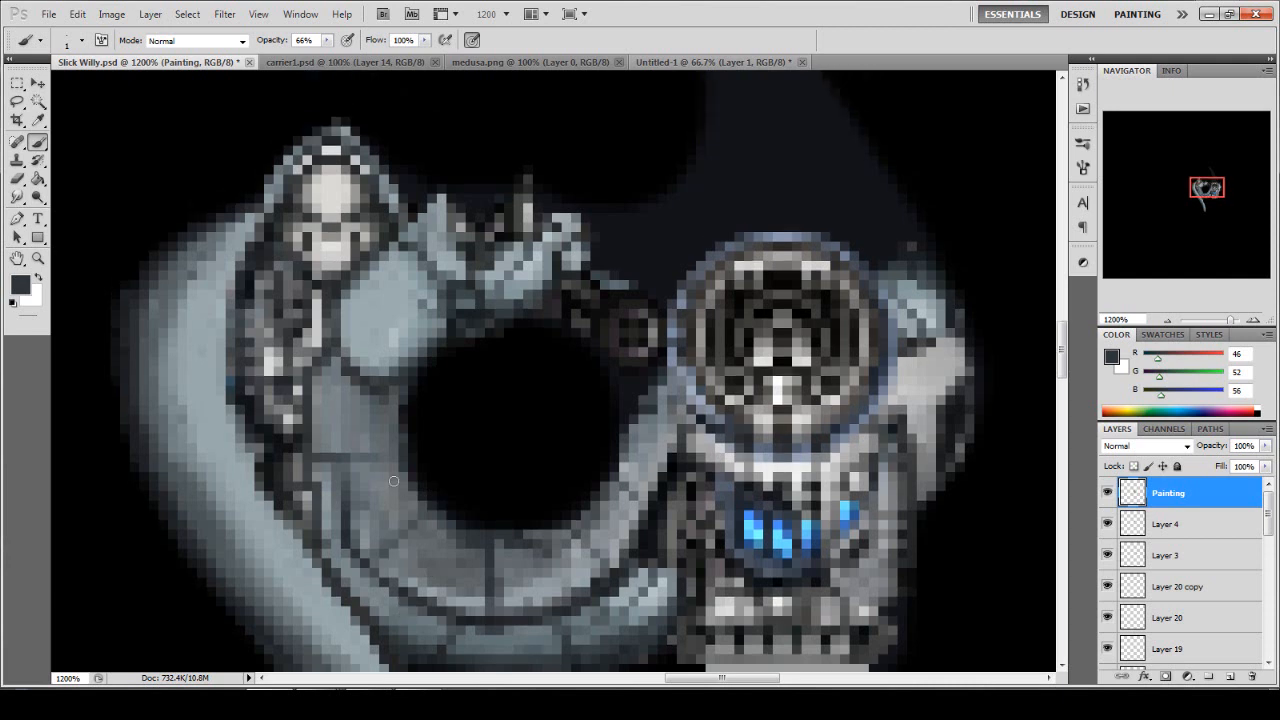
left_click_drag(345, 455, 391, 454)
Shade the upper rim of the round opening with sampled RGB 33, 40, 43.
scroll(390, 460, "up", 2)
scroll(475, 465, "up", 1)
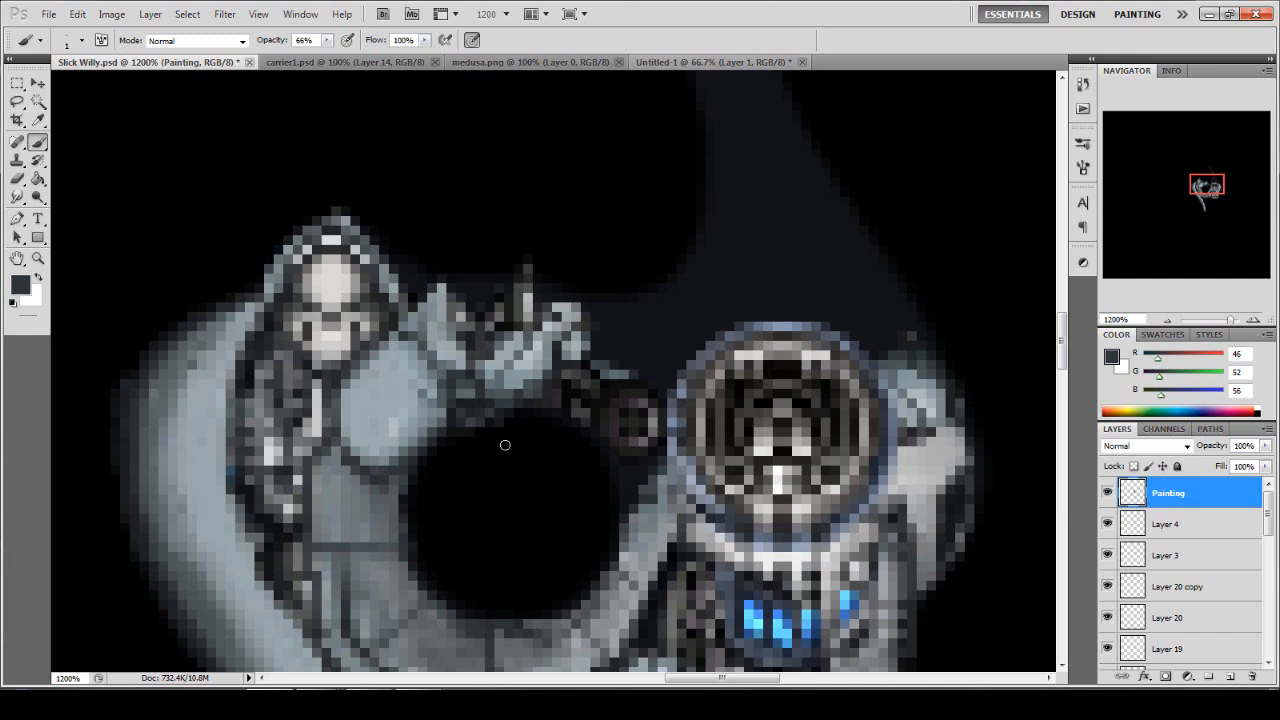
left_click(485, 401, "alt")
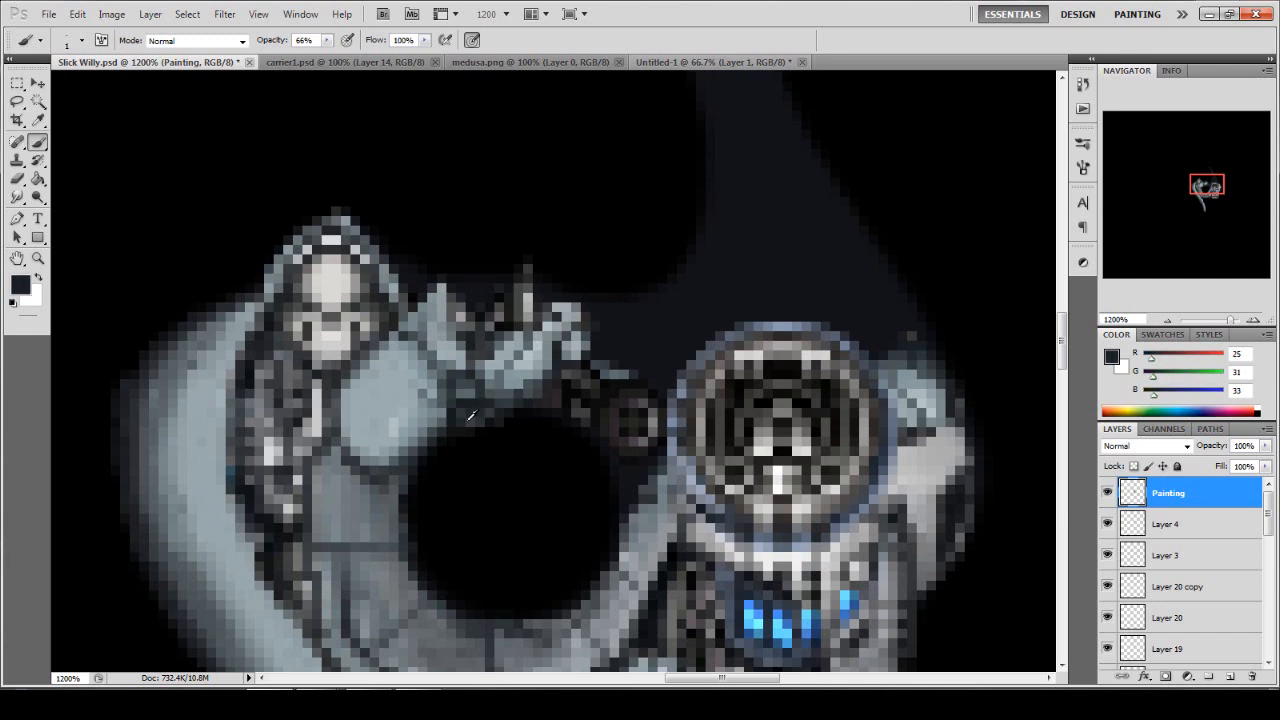
left_click(462, 423, "alt")
mouse_move(397, 522)
left_mouse_down()
mouse_move(416, 588)
mouse_move(466, 626)
mouse_move(537, 625)
mouse_move(587, 602)
mouse_move(626, 493)
mouse_move(605, 439)
mouse_move(500, 405)
left_mouse_up()
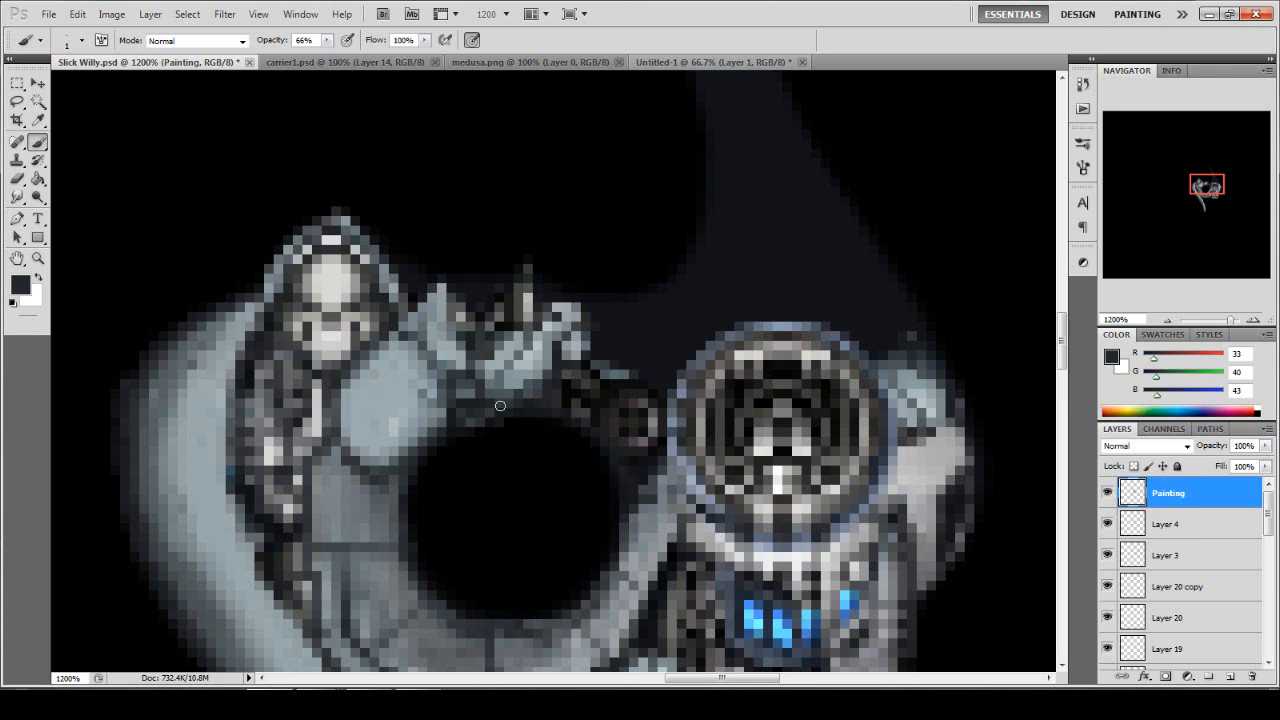
Paint a grey-blue strip beside the turbine ring at 100% opacity, using RGB 121, 134, 153, 111, 123, 129 and 142, 149, 153.
scroll(576, 465, "down", 3)
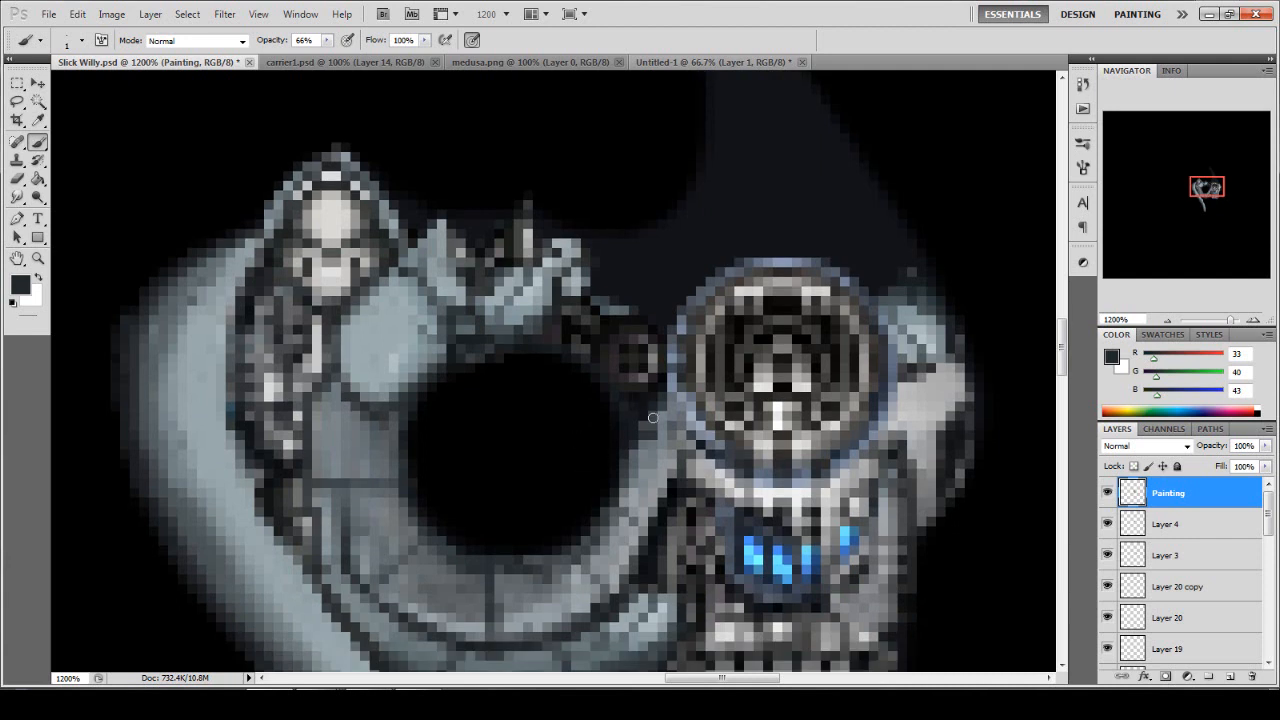
left_click(675, 380, "alt")
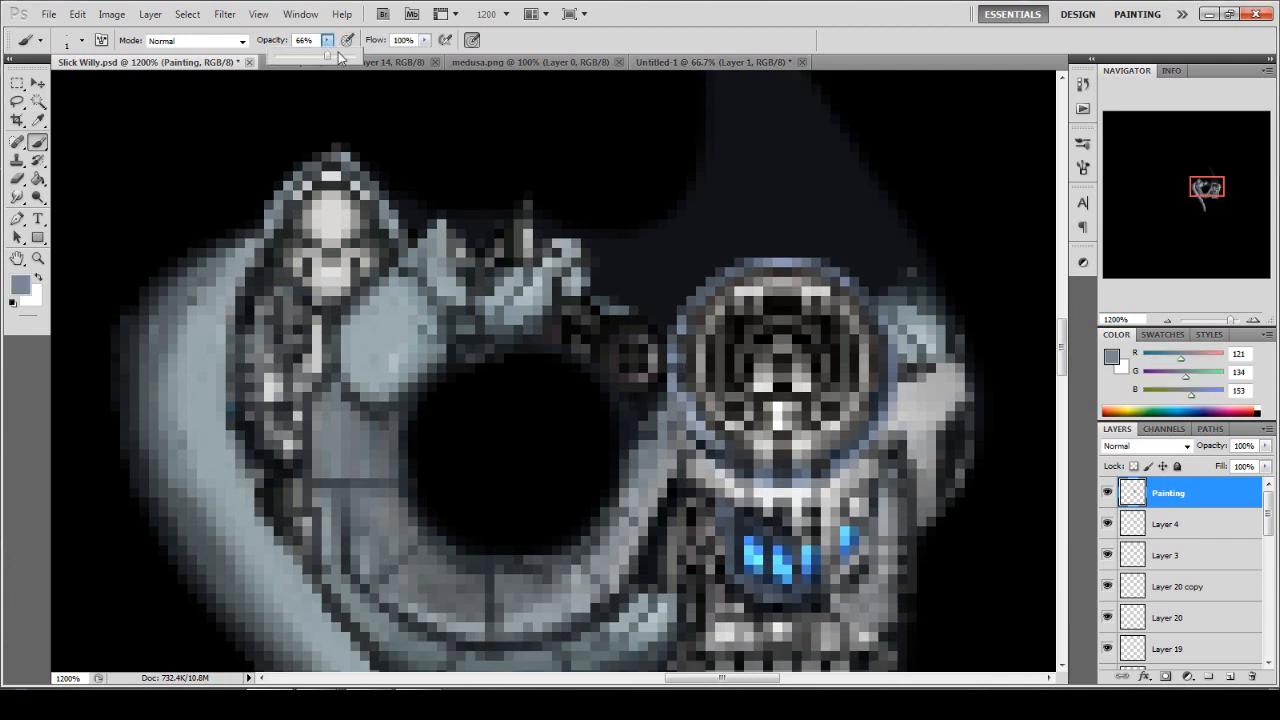
key("0")
mouse_move(674, 322)
left_mouse_down()
mouse_move(661, 326)
mouse_move(653, 395)
left_mouse_up()
left_click(655, 446, "alt")
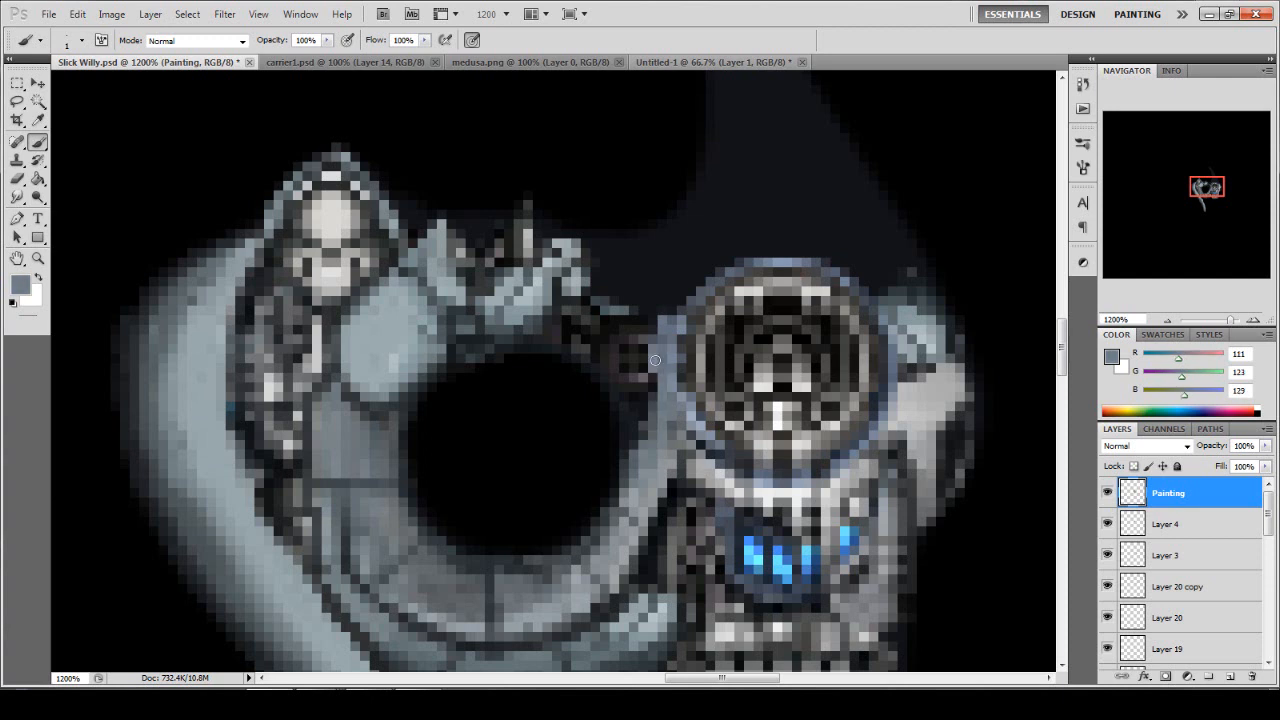
left_click_drag(676, 306, 679, 331)
left_click(674, 470, "alt")
left_click_drag(664, 420, 667, 321)
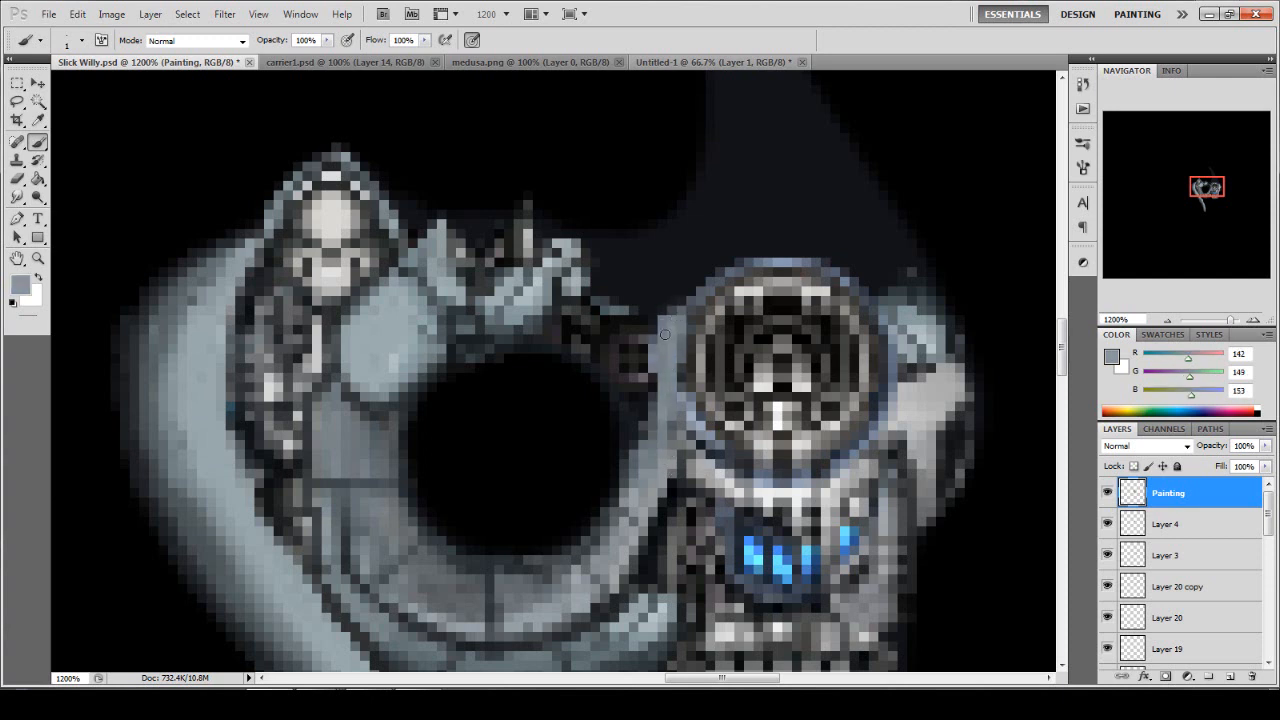
Fill a dark bridge between the pale upper parts and the turbine ring with sampled RGB 54, 61, 66 and 48, 56, 59.
left_click(617, 297, "alt")
mouse_move(598, 289)
left_mouse_down()
mouse_move(648, 303)
mouse_move(678, 278)
mouse_move(701, 282)
mouse_move(710, 259)
mouse_move(658, 310)
mouse_move(624, 277)
left_mouse_up()
scroll(620, 340, "up", 2)
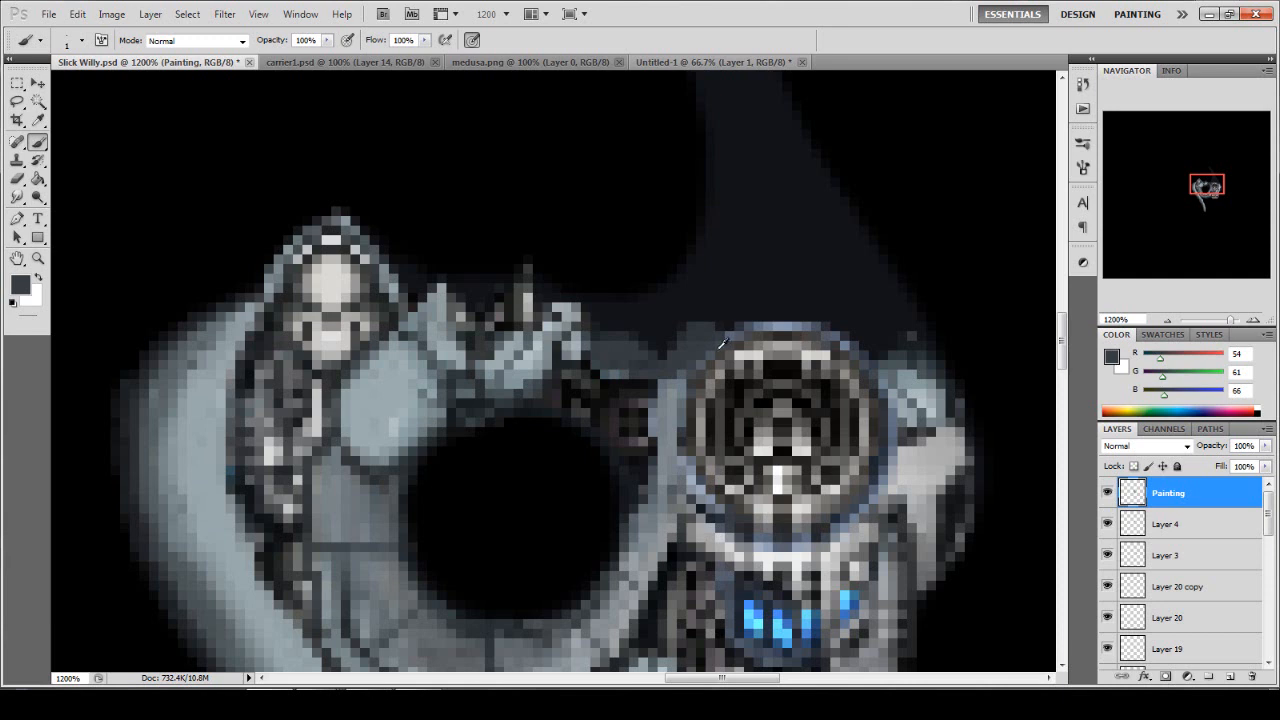
left_click(922, 364, "alt")
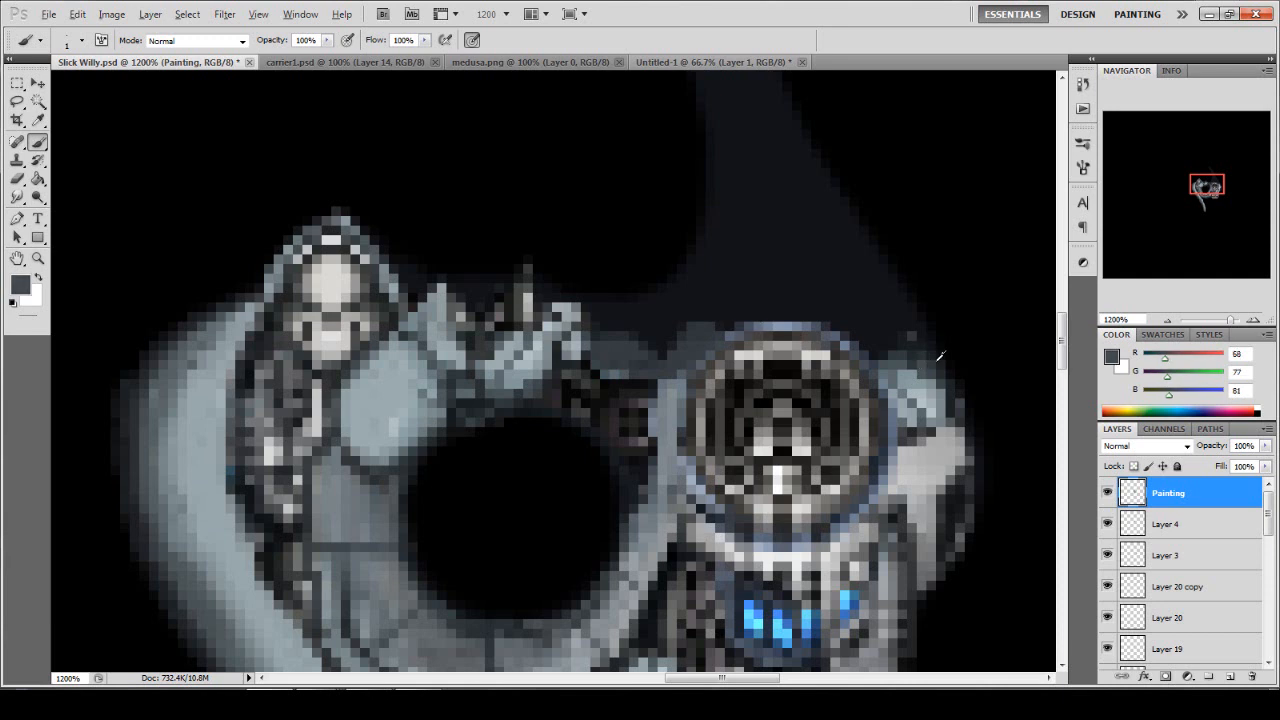
left_click(940, 356, "alt")
scroll(538, 377, "up", 1)
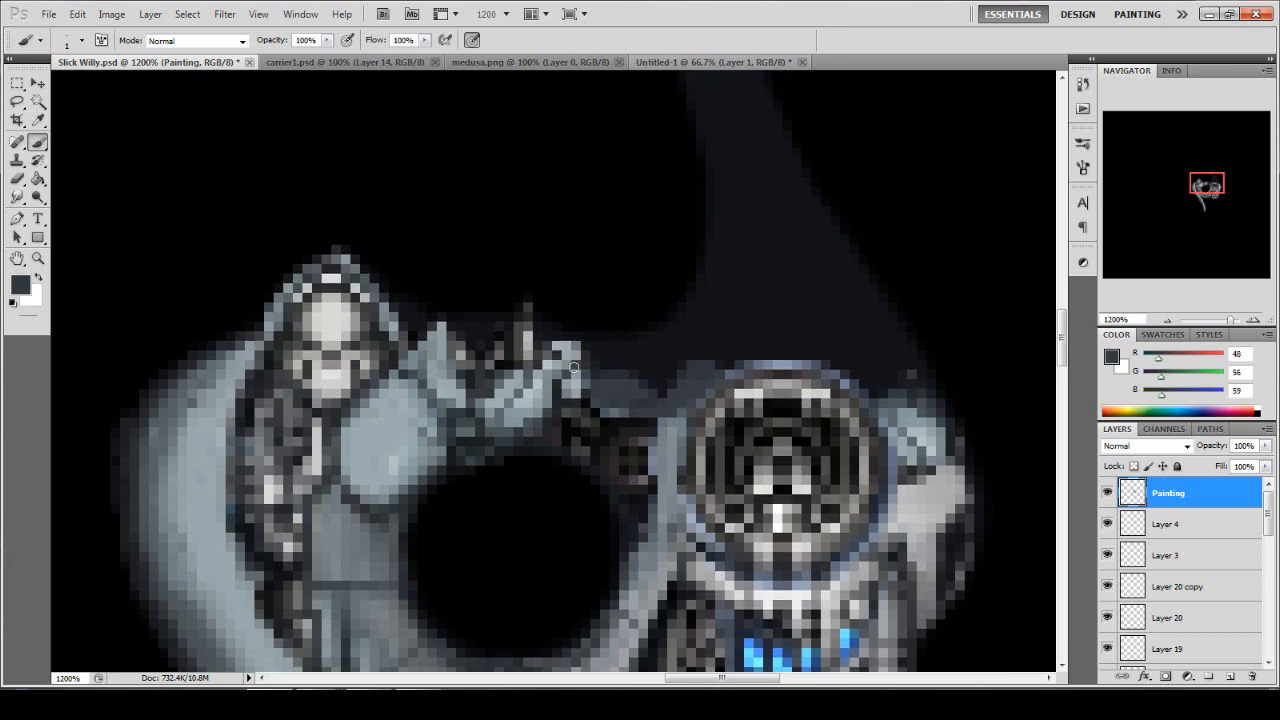
mouse_move(669, 378)
left_mouse_down()
mouse_move(657, 386)
mouse_move(654, 363)
mouse_move(608, 356)
mouse_move(588, 368)
mouse_move(556, 353)
left_mouse_up()
Paint a light grey rounded rim over the jagged parts above the opening with sampled light greys, covering the small spike.
left_click(565, 342, "alt")
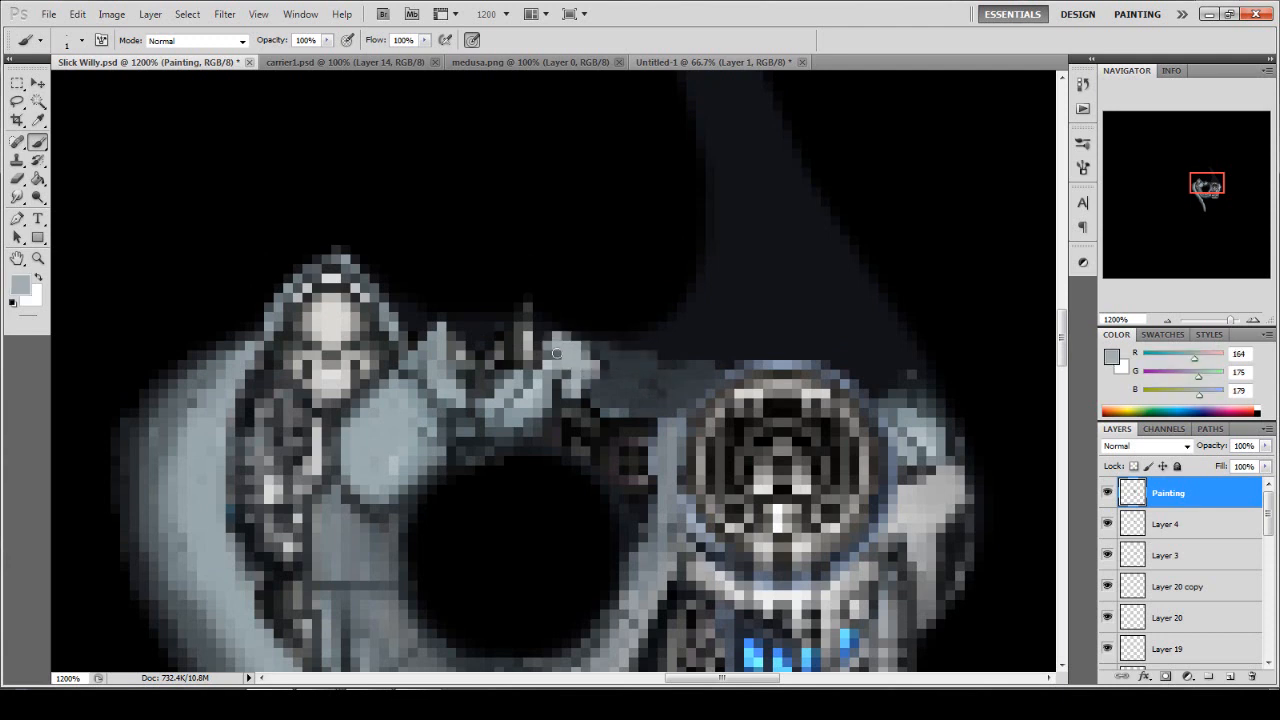
left_click(520, 351, "alt")
left_click(558, 347, "alt")
mouse_move(557, 336)
left_mouse_down()
mouse_move(452, 321)
mouse_move(421, 341)
mouse_move(487, 358)
mouse_move(491, 340)
mouse_move(488, 352)
mouse_move(471, 335)
mouse_move(529, 340)
mouse_move(470, 350)
mouse_move(480, 368)
mouse_move(563, 382)
mouse_move(509, 335)
left_mouse_up()
left_click(490, 348, "alt")
left_click(500, 352, "alt")
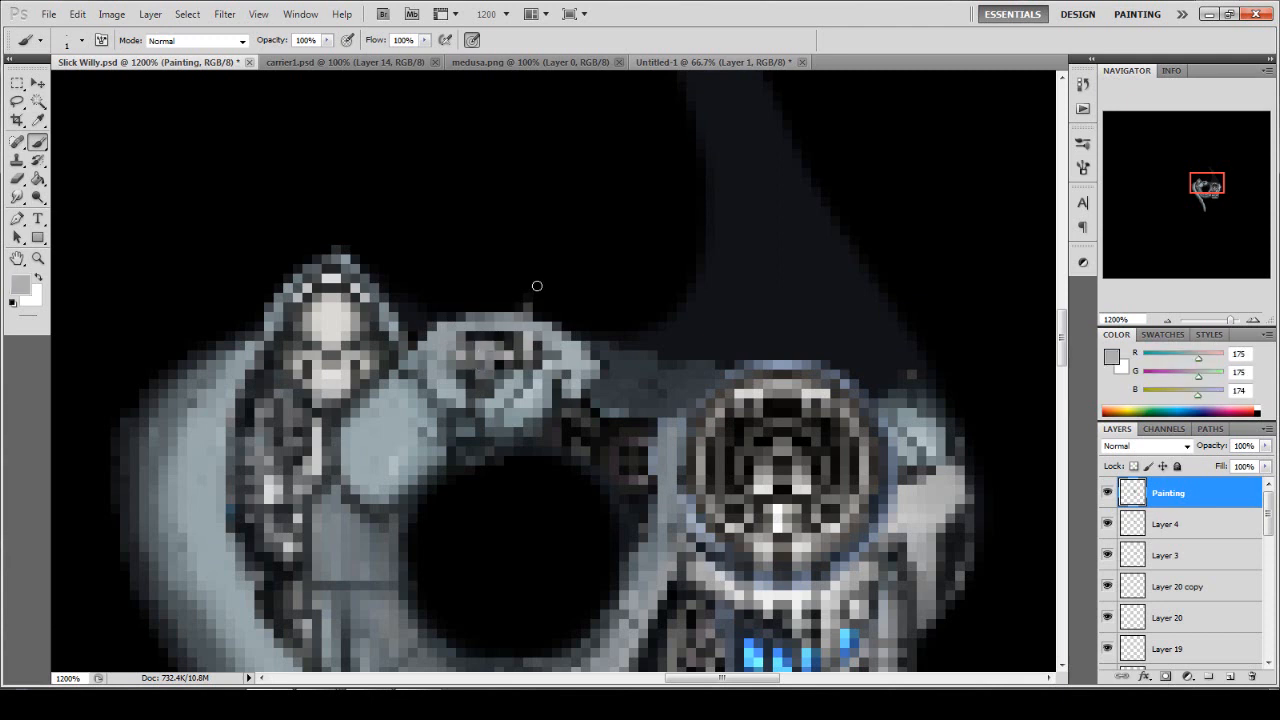
Paint a small dark detail on the bridge beside the turbine ring with sampled RGB 35, 35, 39.
mouse_move(537, 286)
left_mouse_down()
mouse_move(531, 323)
mouse_move(563, 370)
mouse_move(496, 360)
left_mouse_up()
left_click(541, 342, "alt")
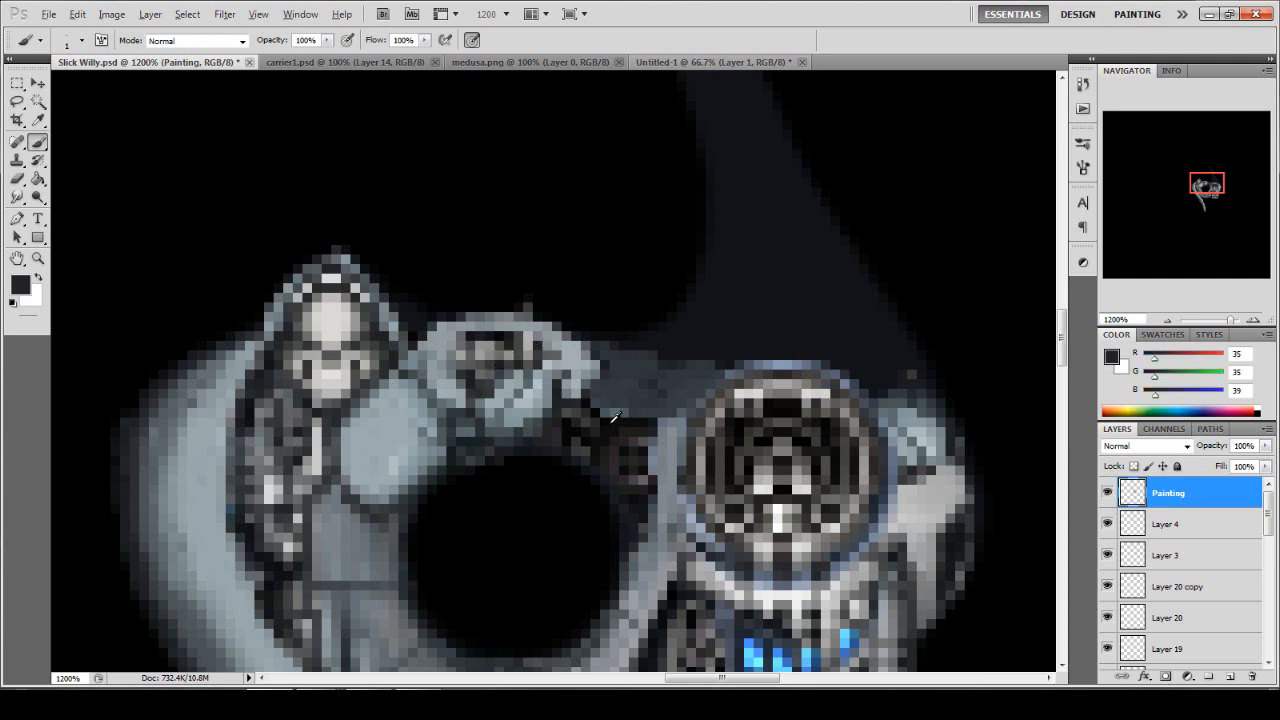
left_click(613, 418, "alt")
mouse_move(625, 385)
left_mouse_down()
mouse_move(637, 410)
mouse_move(640, 390)
mouse_move(629, 411)
mouse_move(636, 389)
left_mouse_up()
left_click(641, 440, "alt")
Touch up the light grey rim's recess, its outer corner and the bridge detail with sampled RGB 159, 159, 158, 29, 31, 32 and 39, 42, 39.
left_click(483, 342, "alt")
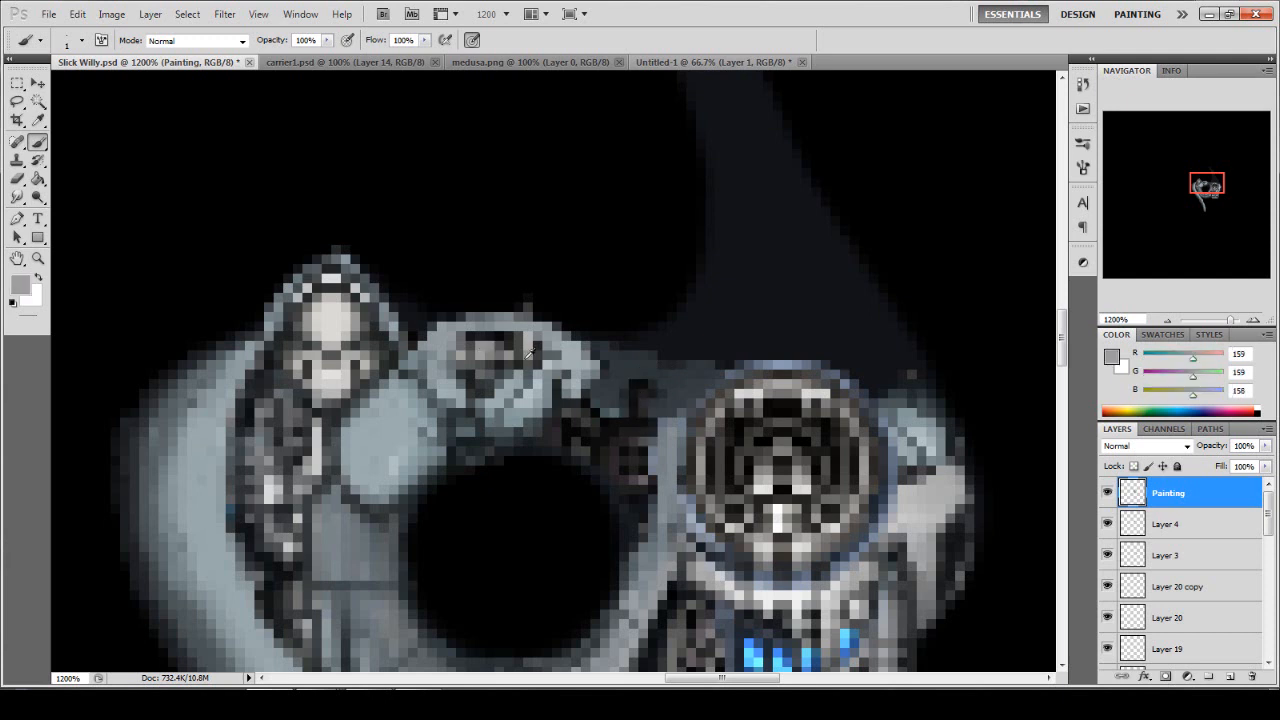
left_click(497, 335)
left_click(475, 331)
left_click(426, 332, "alt")
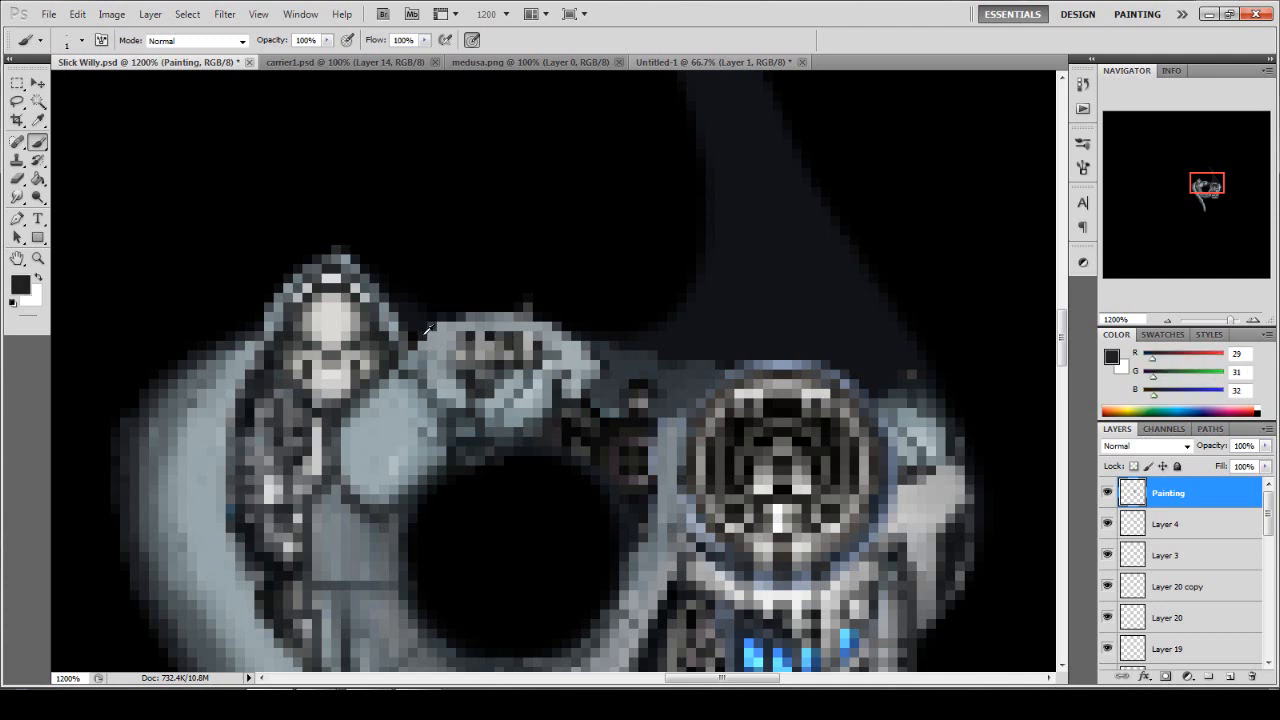
left_click(432, 332)
left_click(422, 344)
left_click(412, 326, "alt")
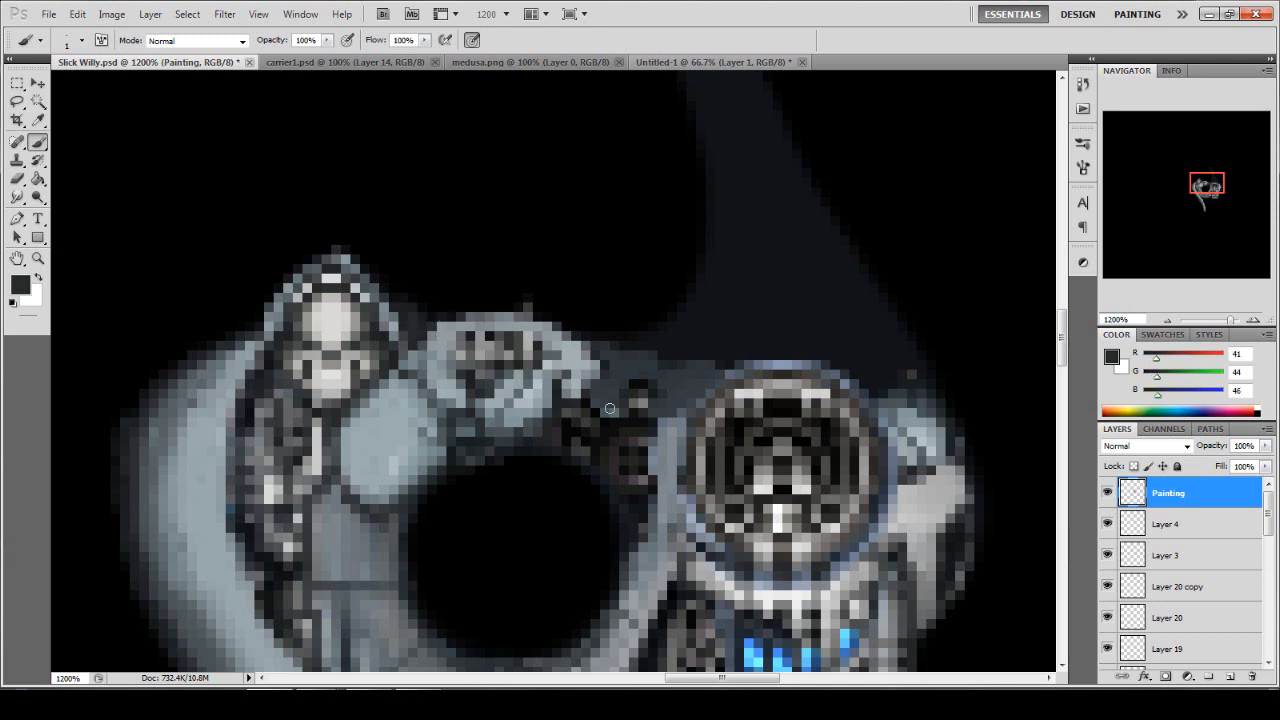
left_click_drag(638, 390, 638, 404)
Repaint the turbine ring's upper outer edge with a sampled grey-blue, smoothing it into the bridge.
double_click(38, 258)
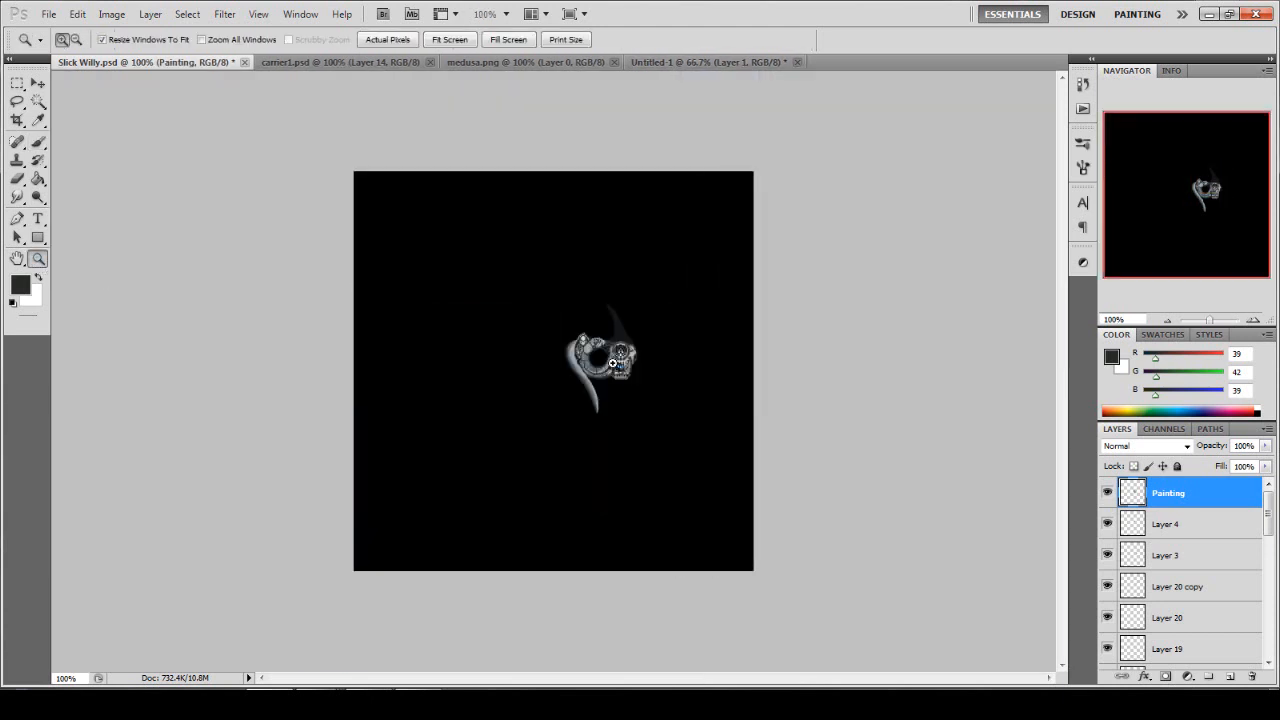
left_click_drag(612, 362, 461, 335)
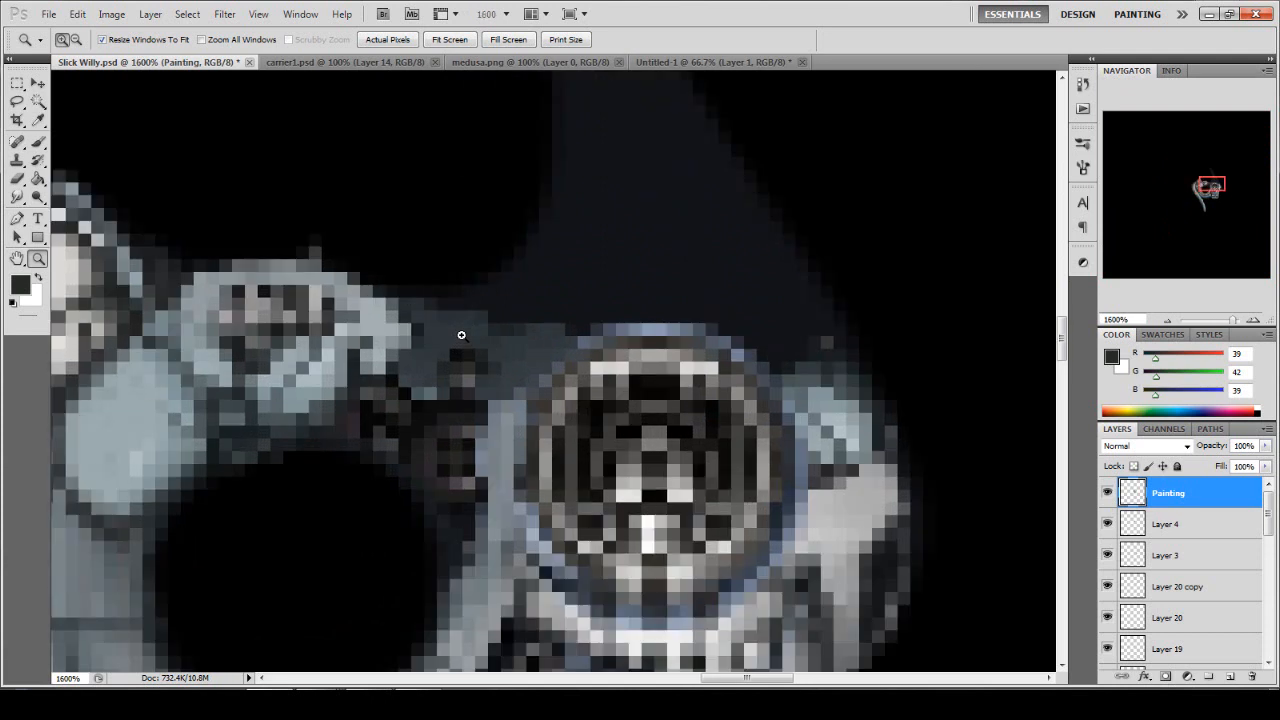
key("b")
left_click(598, 331, "alt")
mouse_move(583, 335)
left_mouse_down()
mouse_move(501, 393)
mouse_move(548, 352)
mouse_move(625, 345)
mouse_move(626, 328)
mouse_move(677, 318)
mouse_move(796, 387)
mouse_move(824, 343)
left_mouse_up()
left_click(517, 427, "alt")
Paint along the tall dark fin's outer edge above the turbine ring with sampled RGB 26, 32, 34.
left_click(856, 363, "alt")
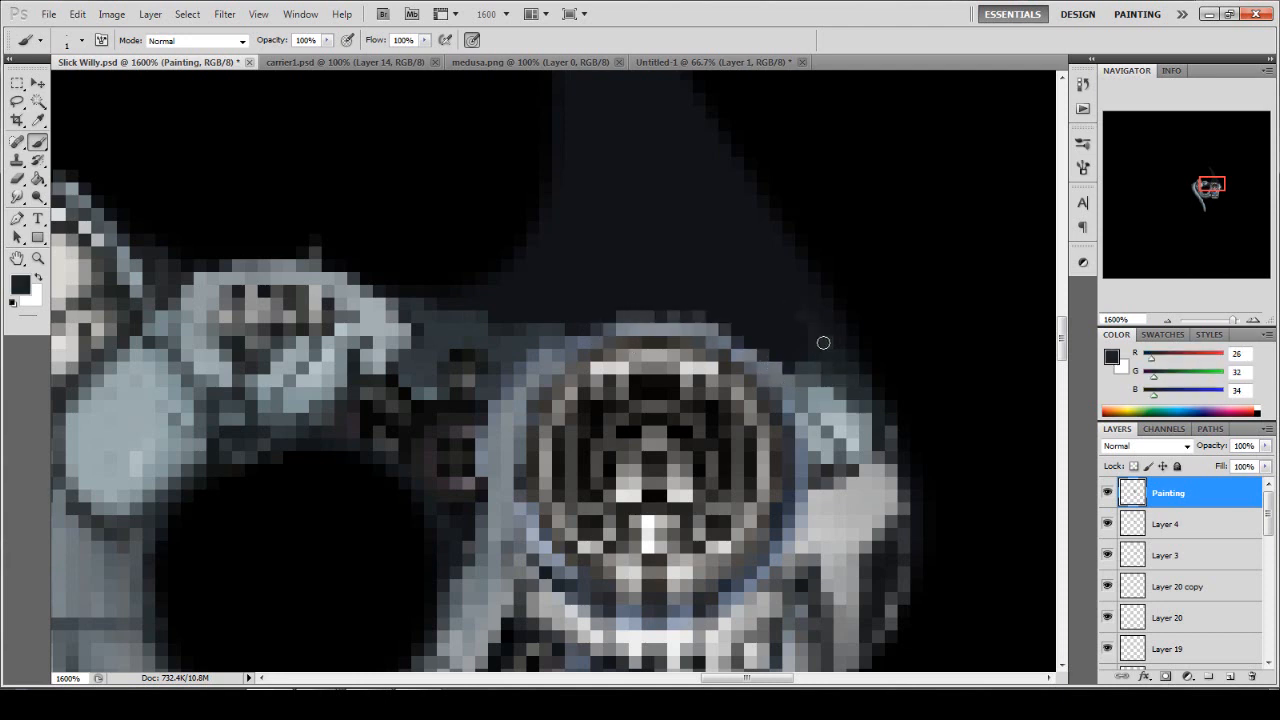
scroll(782, 288, "up", 5)
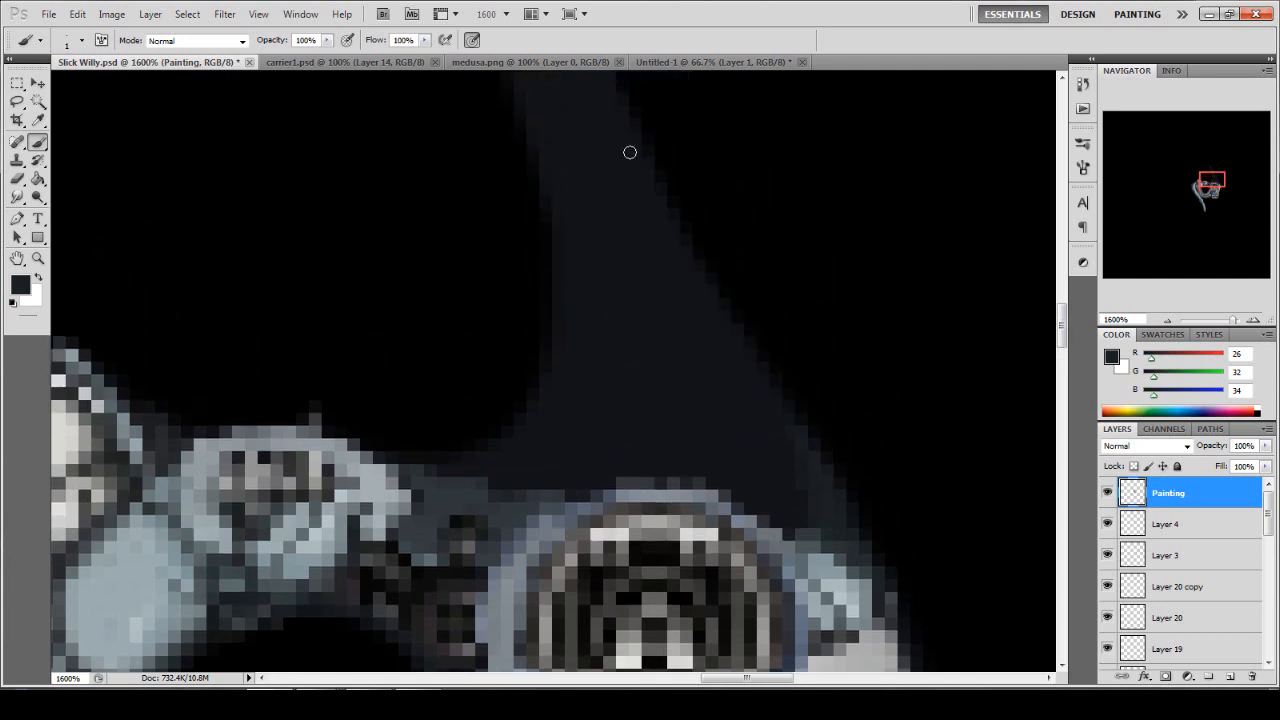
left_click_drag(747, 337, 785, 418)
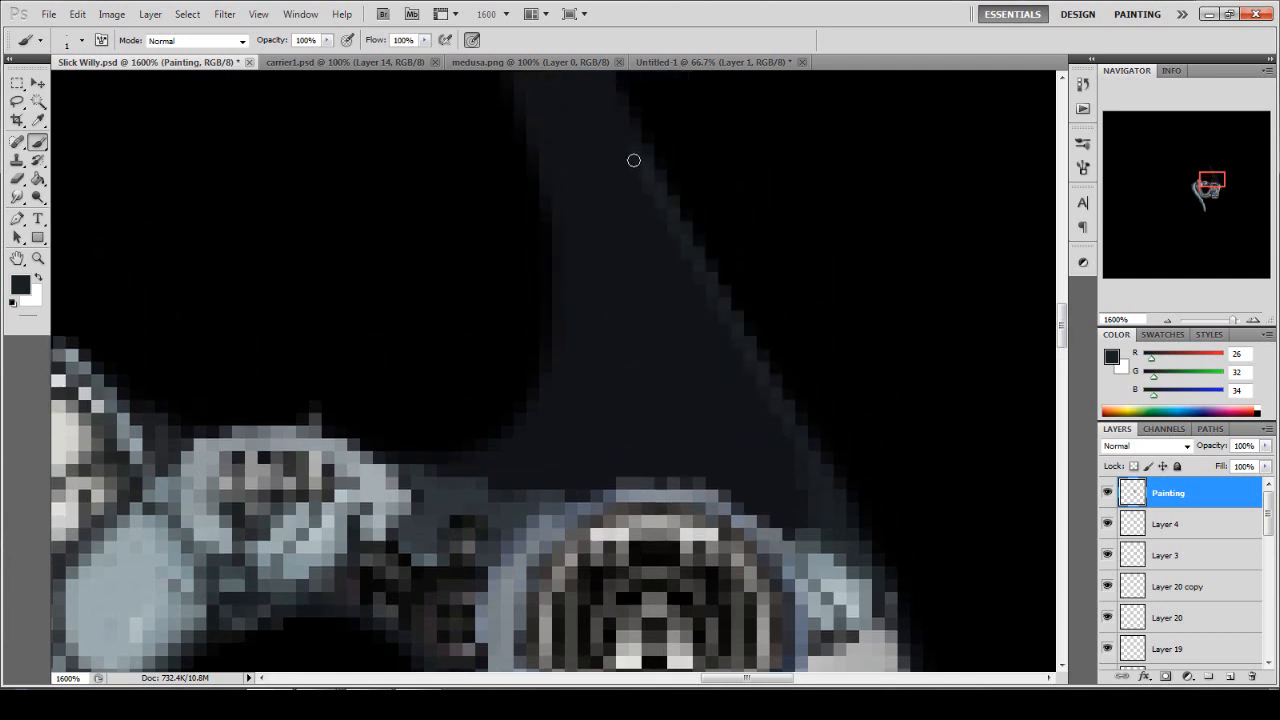
Fill the tall fin from its base to its tip with RGB 26, 32, 34 using a 2 px brush.
left_click(82, 42)
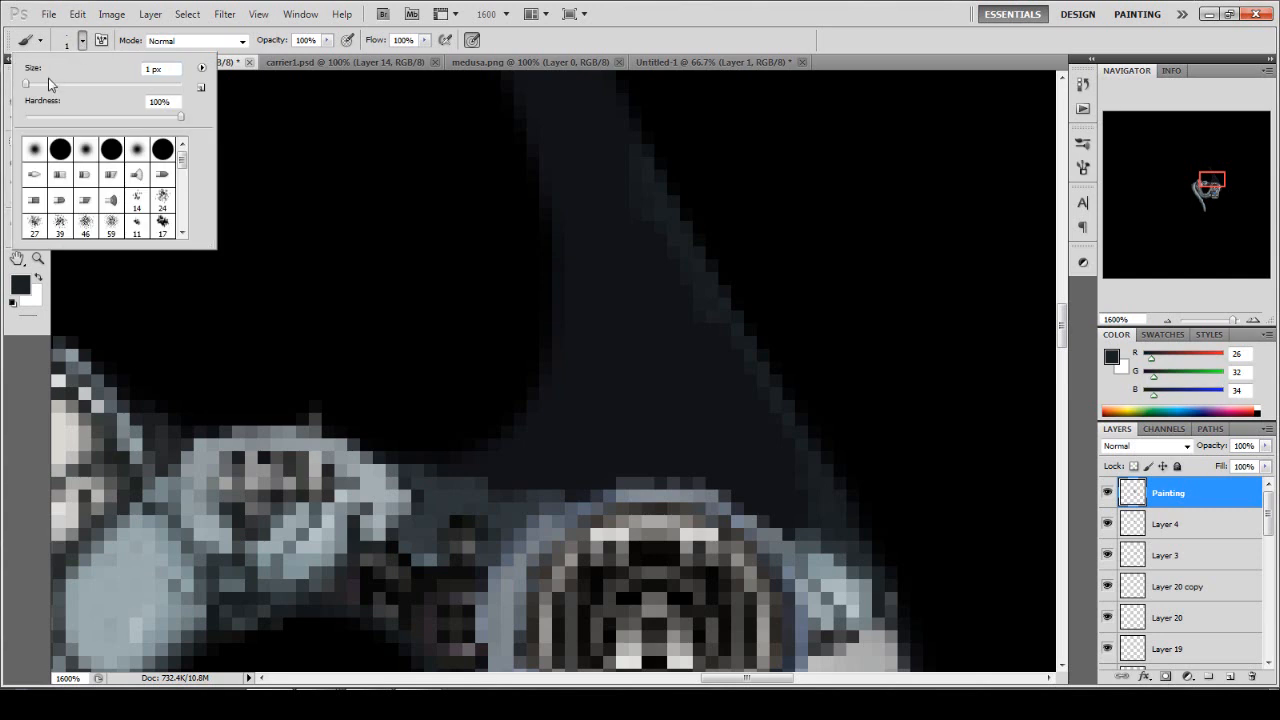
left_click(592, 4)
mouse_move(649, 234)
left_mouse_down()
mouse_move(667, 285)
mouse_move(732, 386)
mouse_move(673, 268)
mouse_move(814, 512)
left_mouse_up()
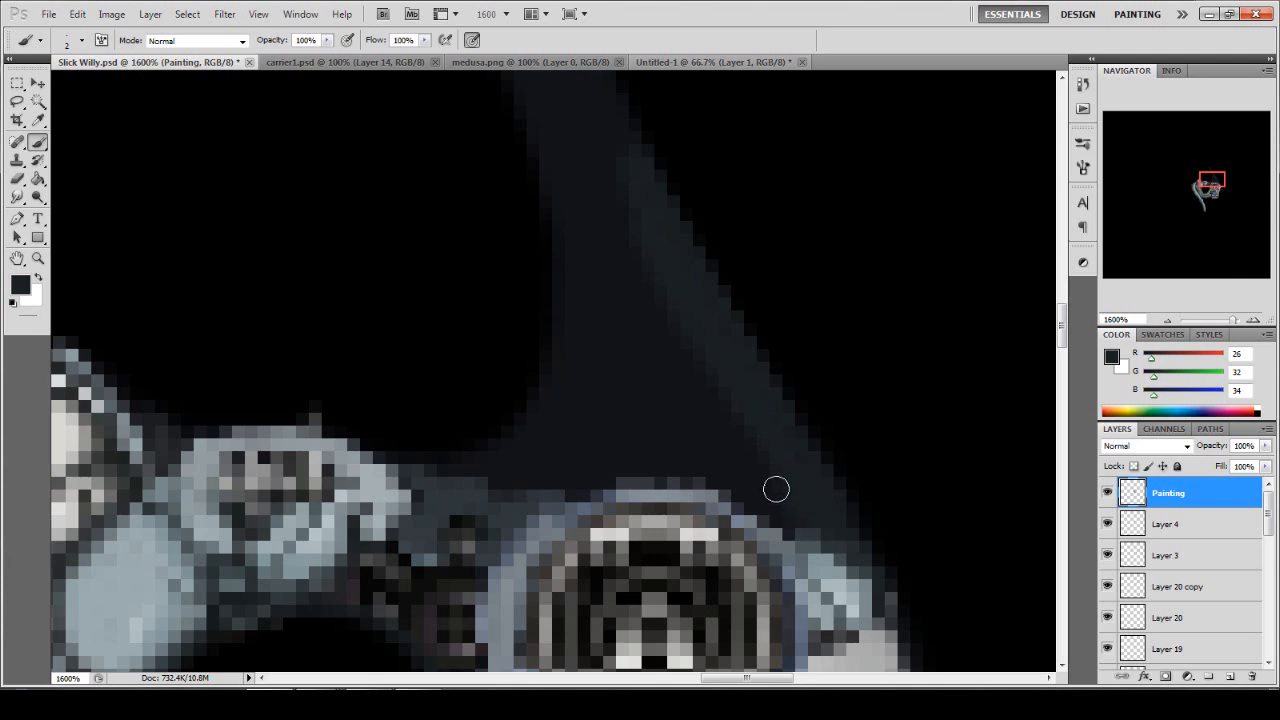
mouse_move(566, 254)
left_mouse_down()
mouse_move(543, 390)
mouse_move(448, 467)
mouse_move(558, 429)
mouse_move(612, 302)
mouse_move(593, 225)
mouse_move(587, 394)
mouse_move(582, 339)
mouse_move(550, 420)
mouse_move(484, 479)
mouse_move(594, 471)
mouse_move(635, 445)
mouse_move(764, 484)
mouse_move(783, 510)
mouse_move(665, 443)
mouse_move(733, 430)
mouse_move(682, 396)
mouse_move(675, 315)
mouse_move(645, 360)
mouse_move(608, 328)
mouse_move(573, 360)
mouse_move(564, 452)
left_mouse_up()
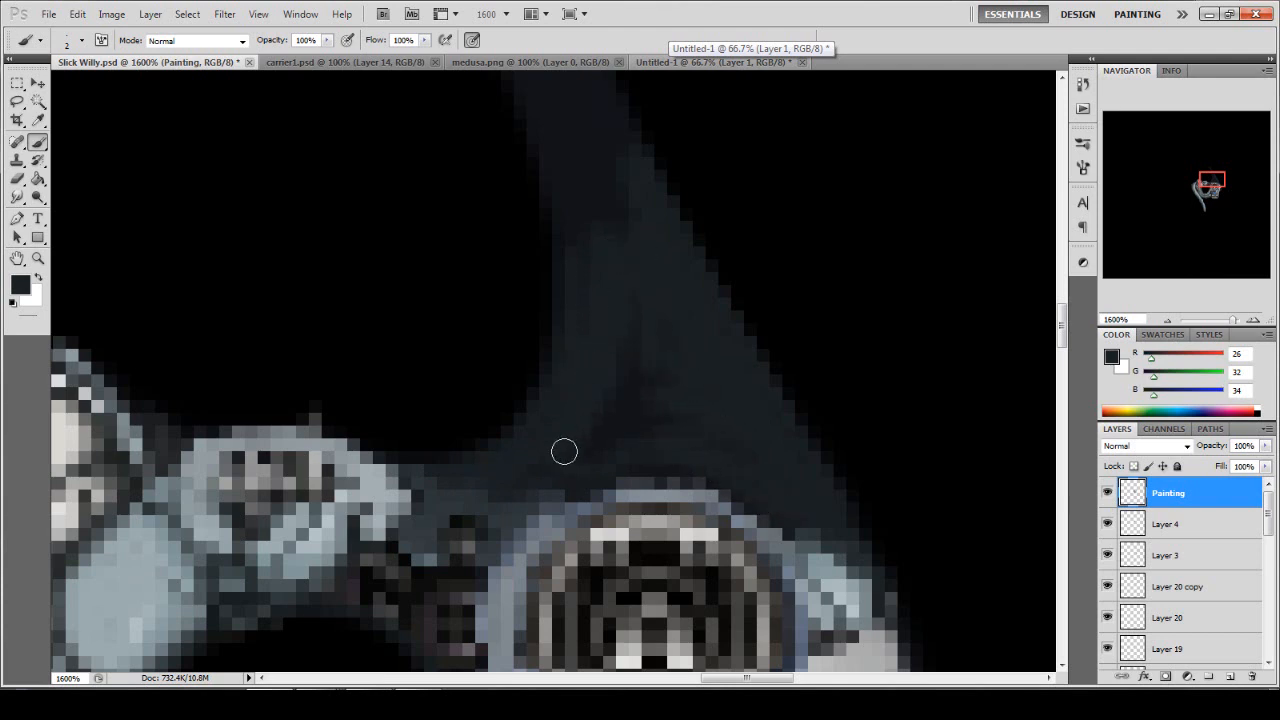
scroll(556, 308, "up", 1)
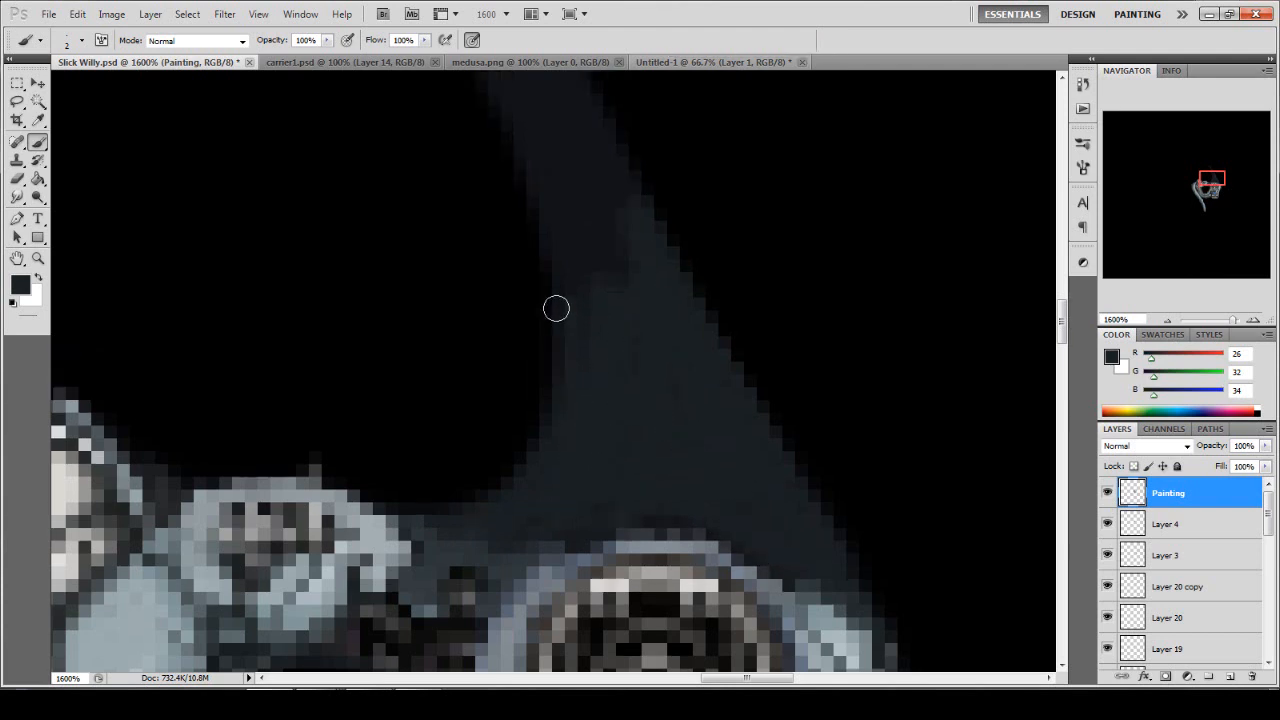
scroll(556, 308, "up", 4)
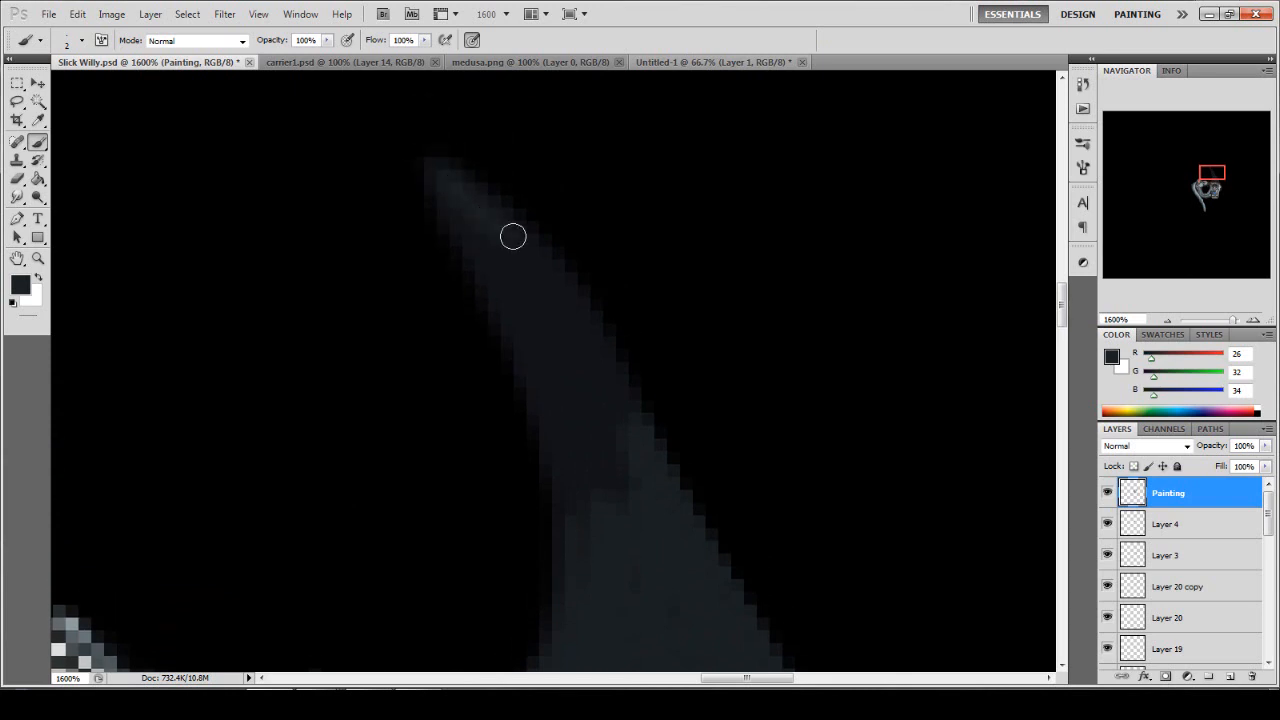
mouse_move(512, 236)
left_mouse_down()
mouse_move(555, 288)
mouse_move(629, 443)
mouse_move(629, 545)
mouse_move(578, 518)
mouse_move(554, 482)
mouse_move(478, 194)
mouse_move(572, 296)
mouse_move(614, 368)
mouse_move(631, 446)
mouse_move(624, 549)
mouse_move(582, 566)
mouse_move(527, 355)
mouse_move(442, 197)
mouse_move(527, 290)
mouse_move(514, 262)
mouse_move(532, 276)
mouse_move(608, 416)
mouse_move(593, 344)
mouse_move(604, 396)
mouse_move(588, 457)
mouse_move(554, 414)
mouse_move(541, 342)
mouse_move(583, 564)
mouse_move(632, 585)
mouse_move(628, 442)
mouse_move(555, 309)
mouse_move(590, 392)
mouse_move(581, 419)
mouse_move(525, 271)
mouse_move(456, 200)
mouse_move(545, 333)
left_mouse_up()
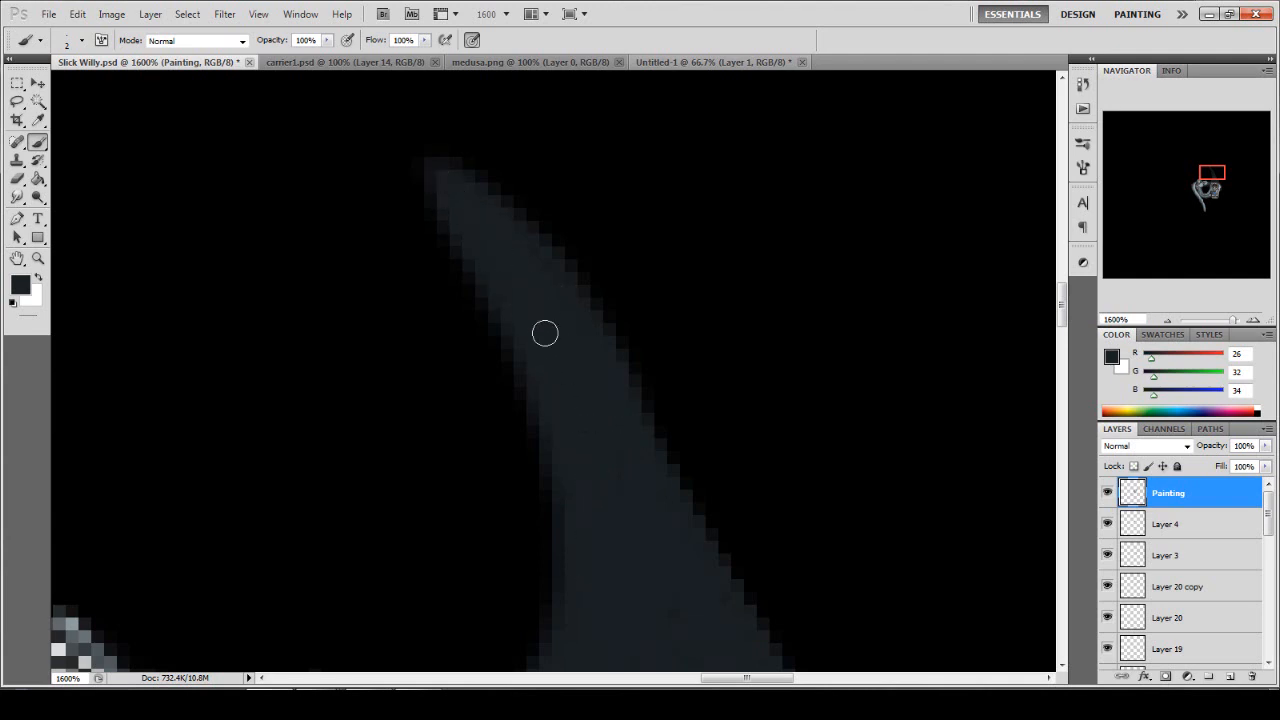
Darken the bridge where it meets the fin's base, using a 1 px brush and RGB 24, 26, 31.
scroll(640, 571, "down", 6)
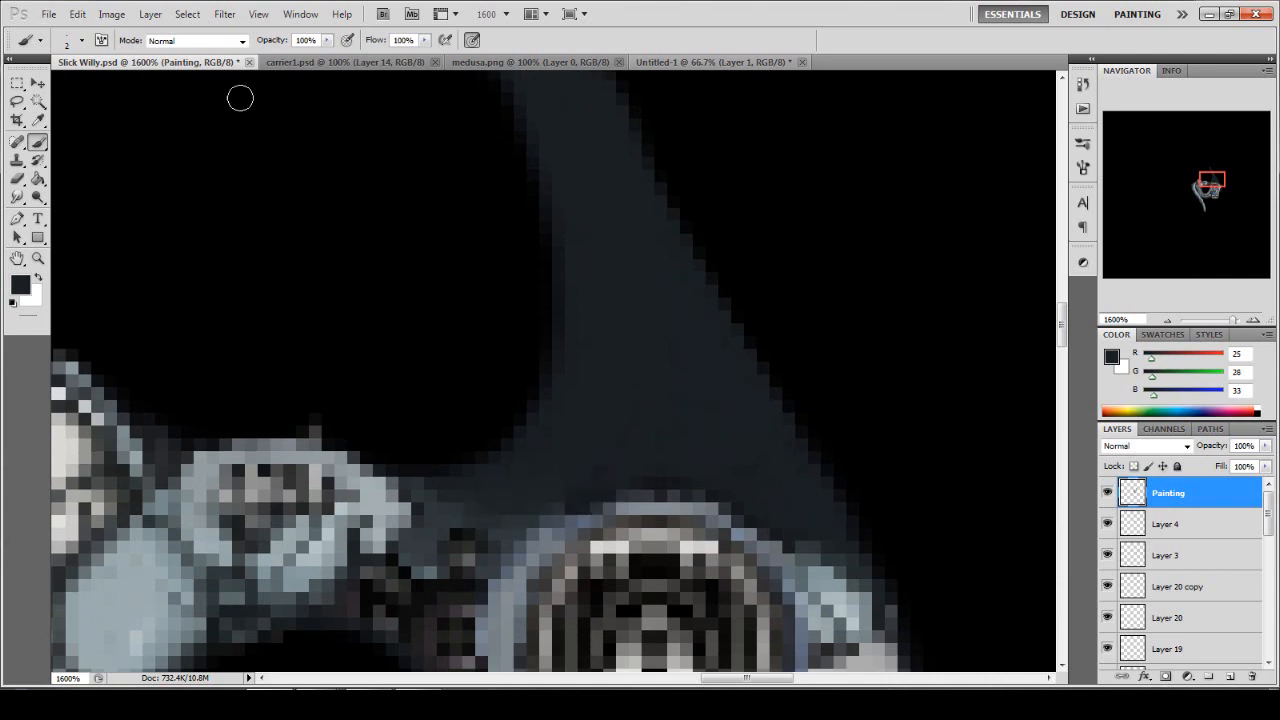
left_click(82, 41)
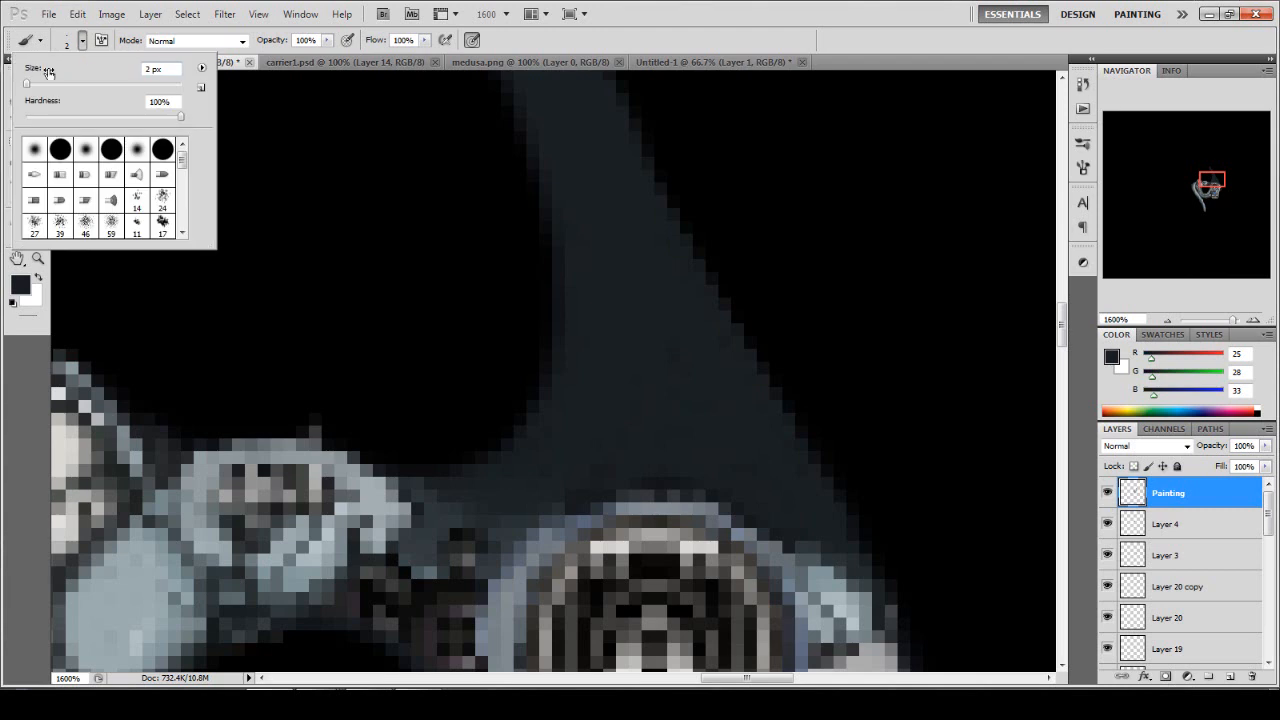
left_click(712, 7)
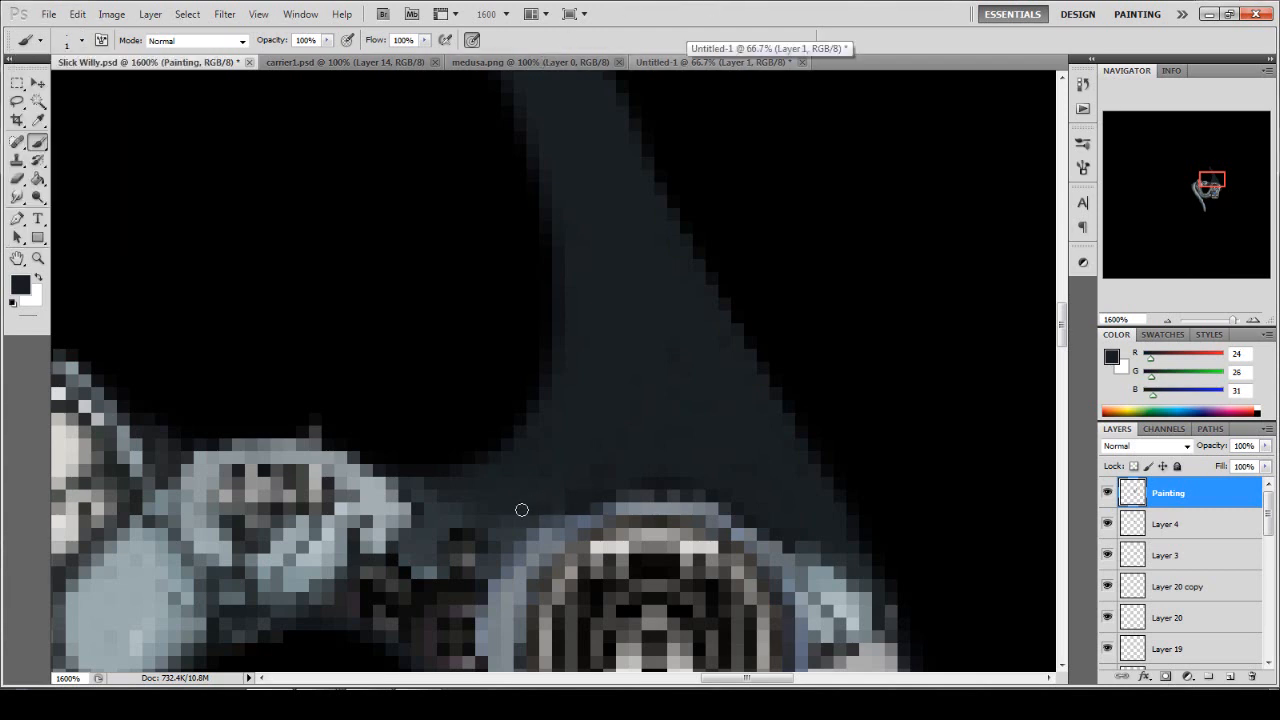
left_click_drag(521, 510, 453, 497)
Draw a highlight line in RGB 131, 150, 155 down the fin's outer edge, plus a curved branch sweeping down to the bridge.
left_click(819, 584, "alt")
scroll(640, 289, "up", 5)
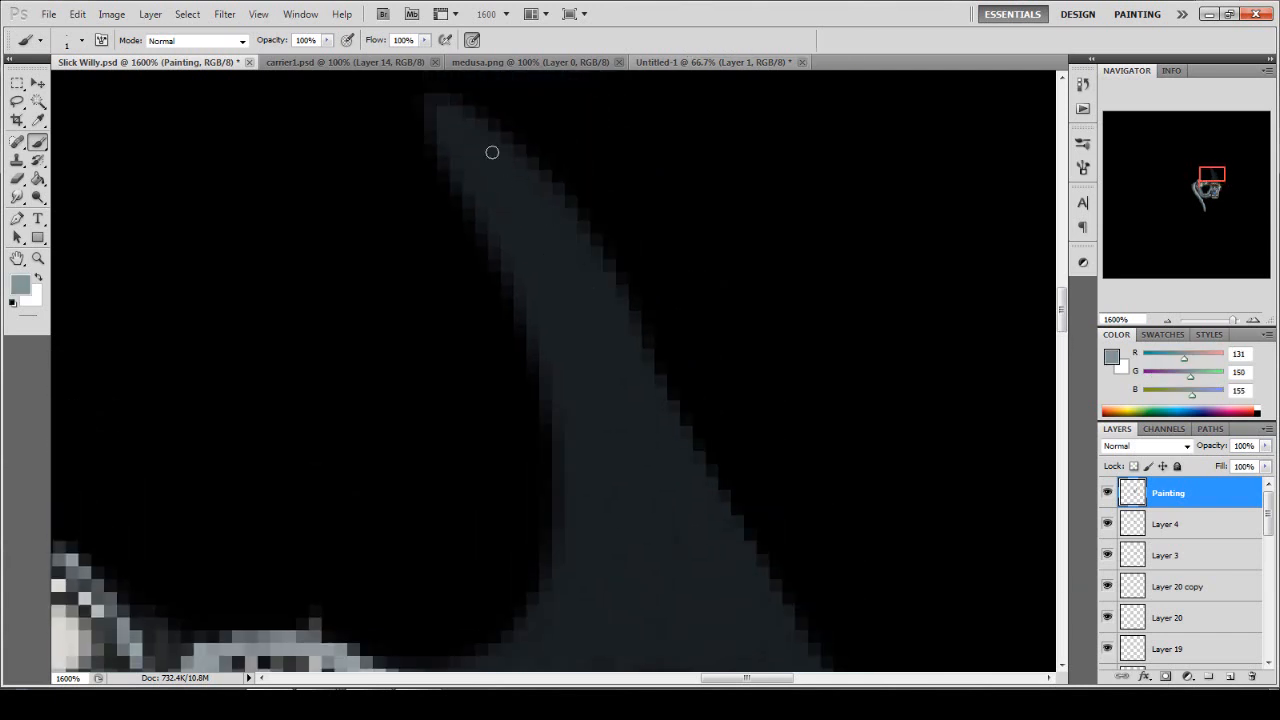
mouse_move(456, 118)
left_mouse_down()
mouse_move(503, 141)
mouse_move(448, 110)
mouse_move(560, 218)
mouse_move(683, 472)
left_mouse_up()
scroll(791, 560, "down", 3)
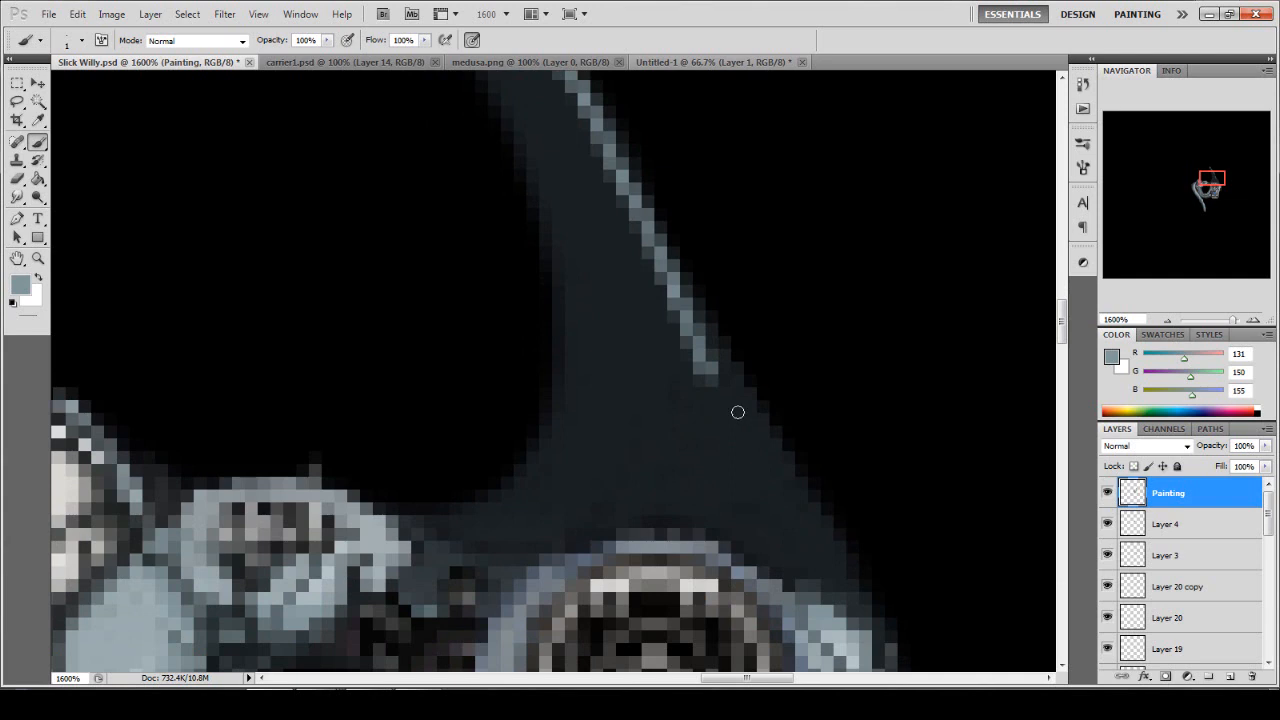
left_click_drag(702, 352, 768, 508)
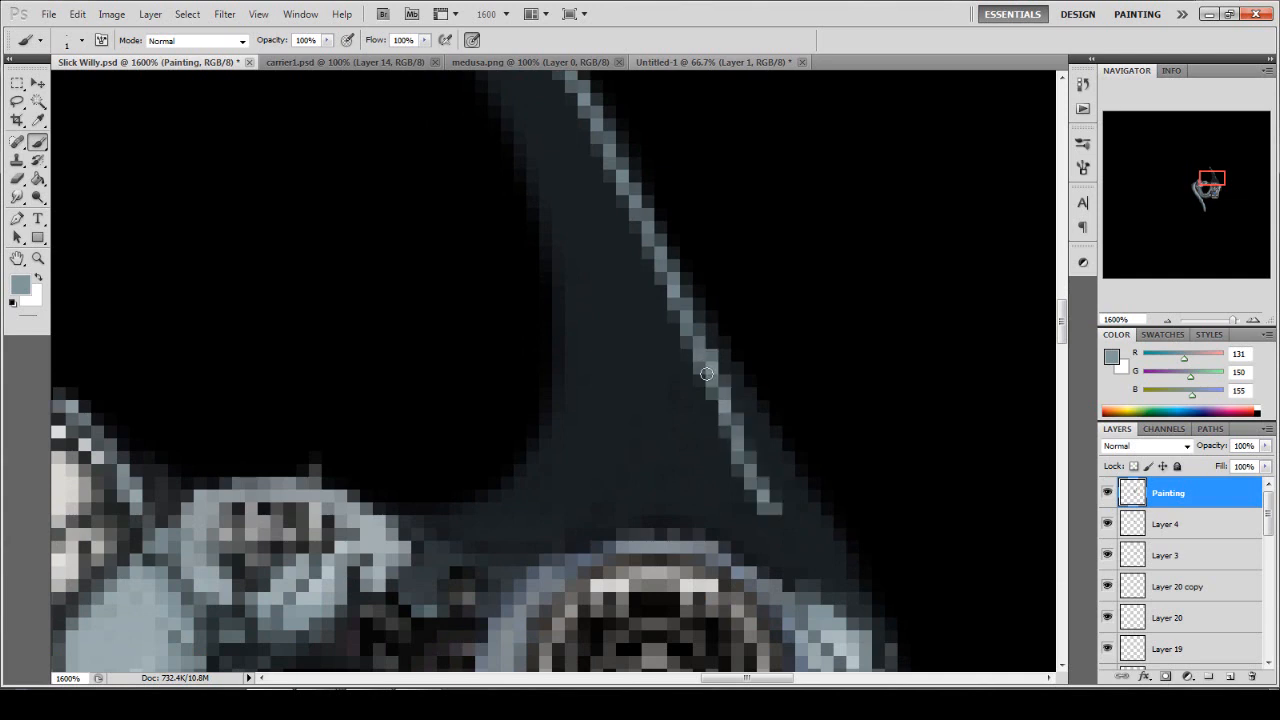
mouse_move(645, 263)
left_mouse_down()
mouse_move(643, 359)
mouse_move(602, 451)
mouse_move(569, 493)
mouse_move(447, 562)
mouse_move(429, 602)
left_mouse_up()
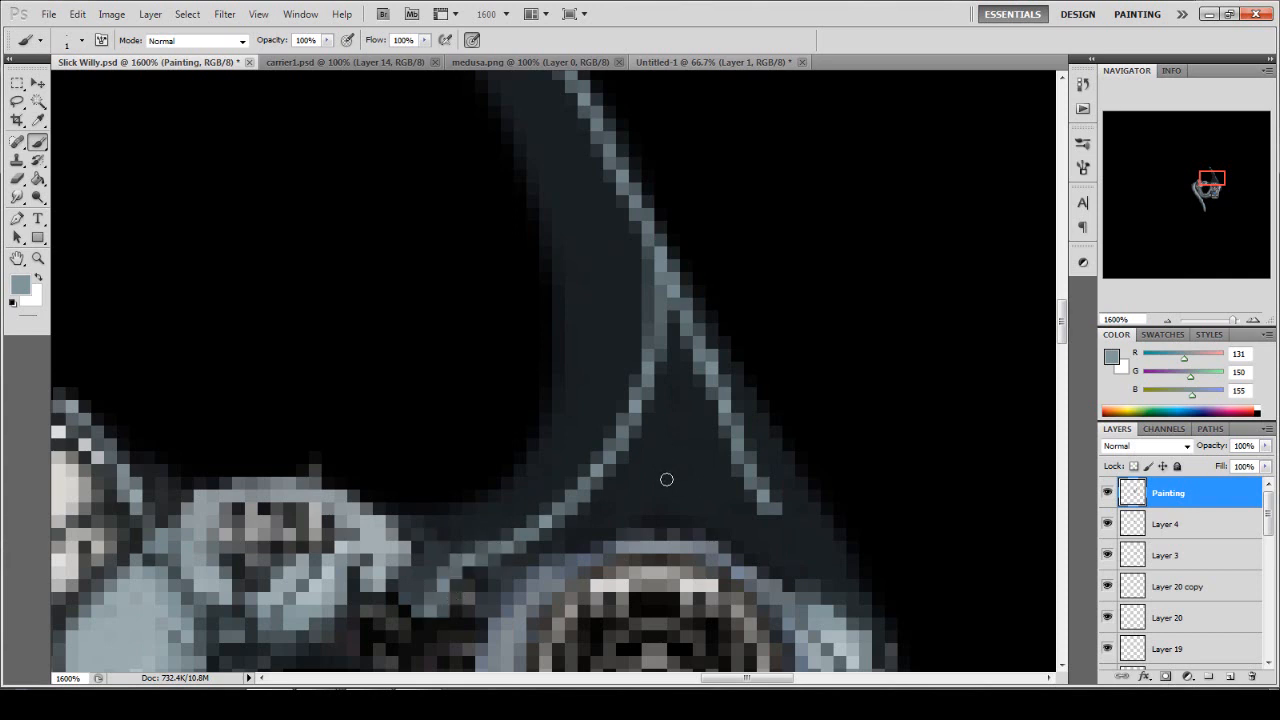
Shade the fin alongside the curved highlight with sampled RGB 79, 88, 102 at 56% opacity.
scroll(667, 480, "down", 2)
left_click(578, 497, "alt")
scroll(543, 300, "up", 3)
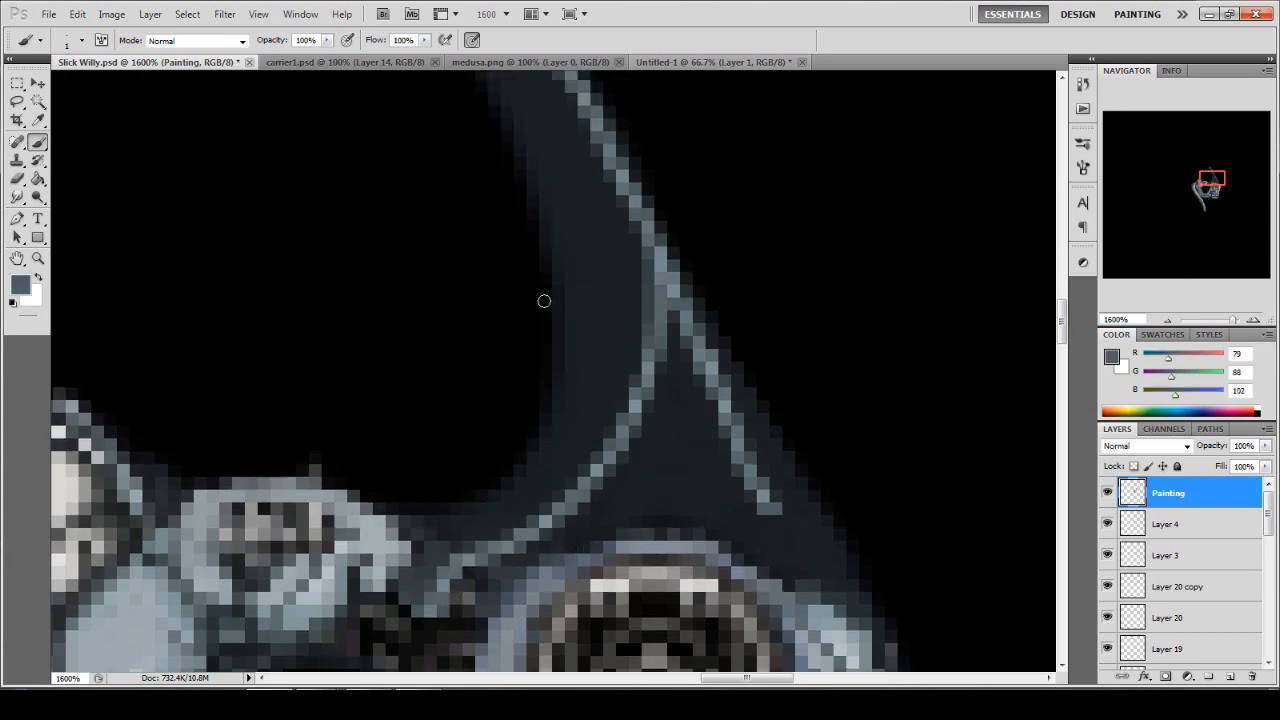
left_click_drag(327, 40, 288, 62)
scroll(450, 300, "up", 5)
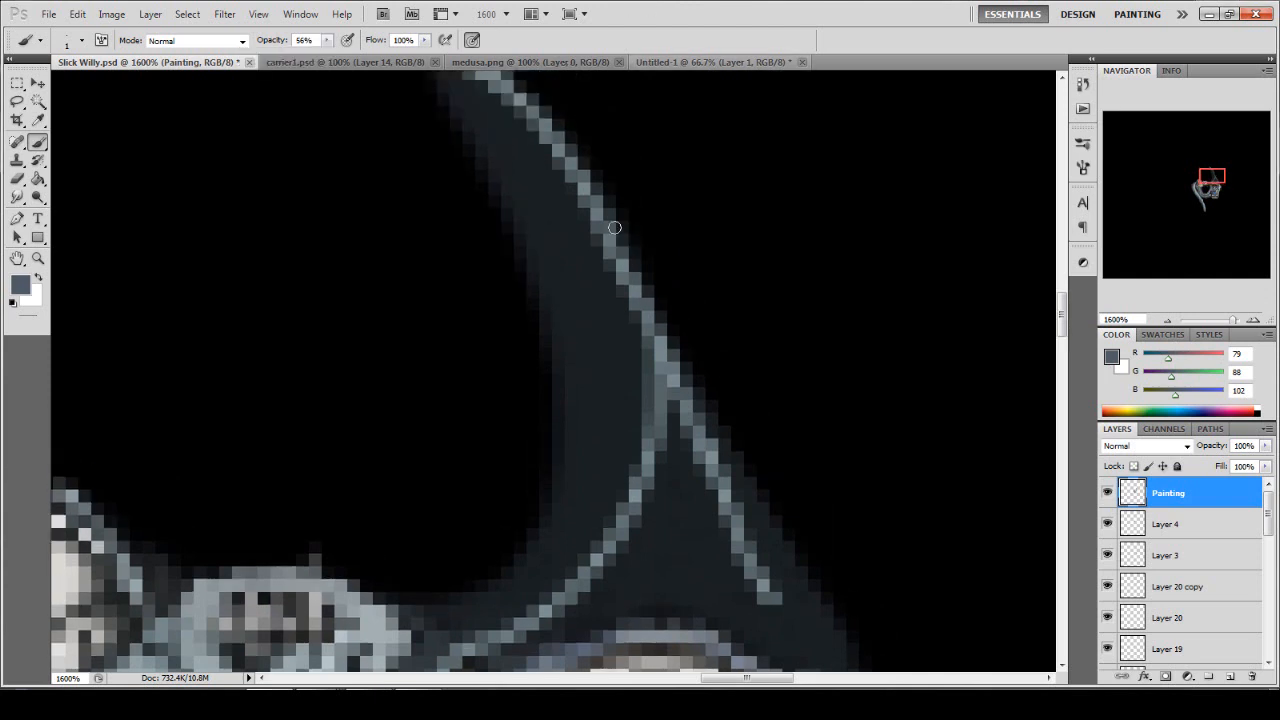
mouse_move(451, 163)
left_mouse_down()
mouse_move(540, 221)
mouse_move(507, 194)
mouse_move(571, 296)
mouse_move(546, 222)
mouse_move(632, 429)
mouse_move(621, 542)
mouse_move(560, 630)
left_mouse_up()
scroll(573, 507, "down", 3)
mouse_move(573, 507)
left_mouse_down()
mouse_move(480, 573)
mouse_move(508, 568)
mouse_move(478, 561)
mouse_move(455, 576)
mouse_move(574, 503)
mouse_move(613, 427)
mouse_move(623, 360)
mouse_move(614, 256)
mouse_move(519, 108)
mouse_move(487, 86)
mouse_move(539, 137)
mouse_move(612, 311)
mouse_move(605, 410)
mouse_move(569, 490)
mouse_move(502, 543)
left_mouse_up()
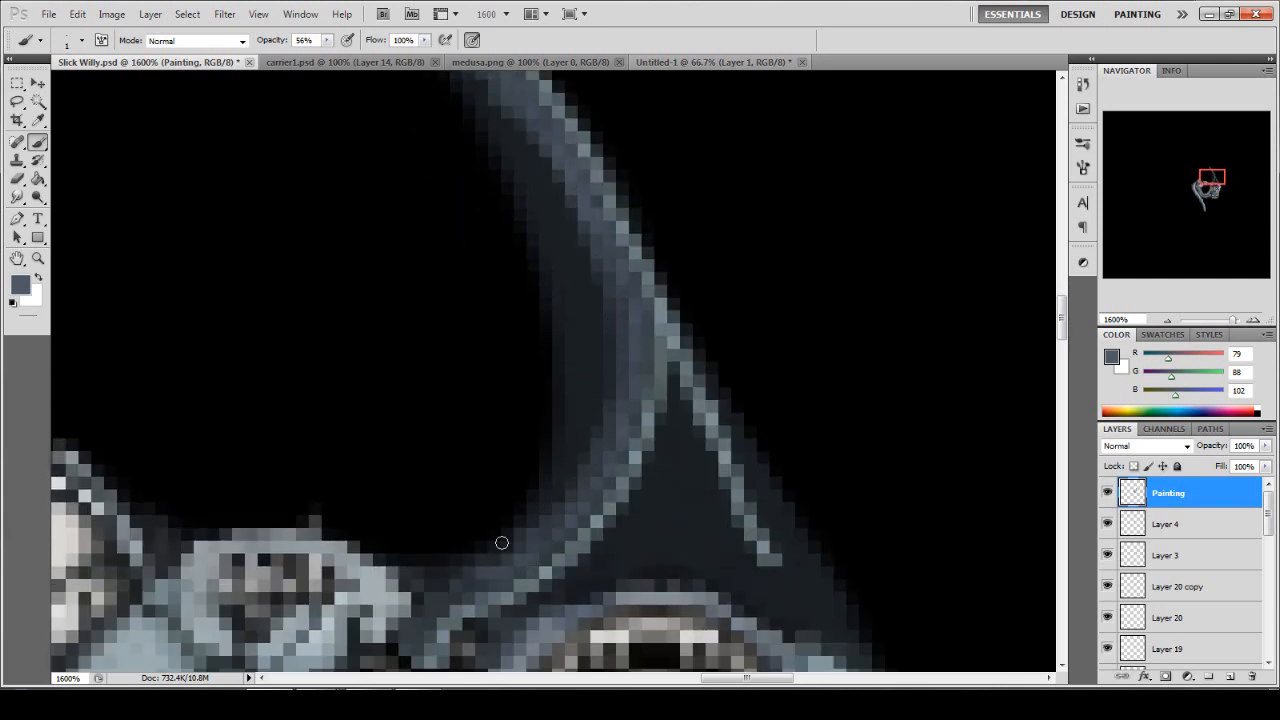
Blend the fin's middle tones toward its inner edge with sampled RGB 49, 56, 63 and 57, 64, 73.
left_click(613, 267, "alt")
scroll(534, 209, "up", 3)
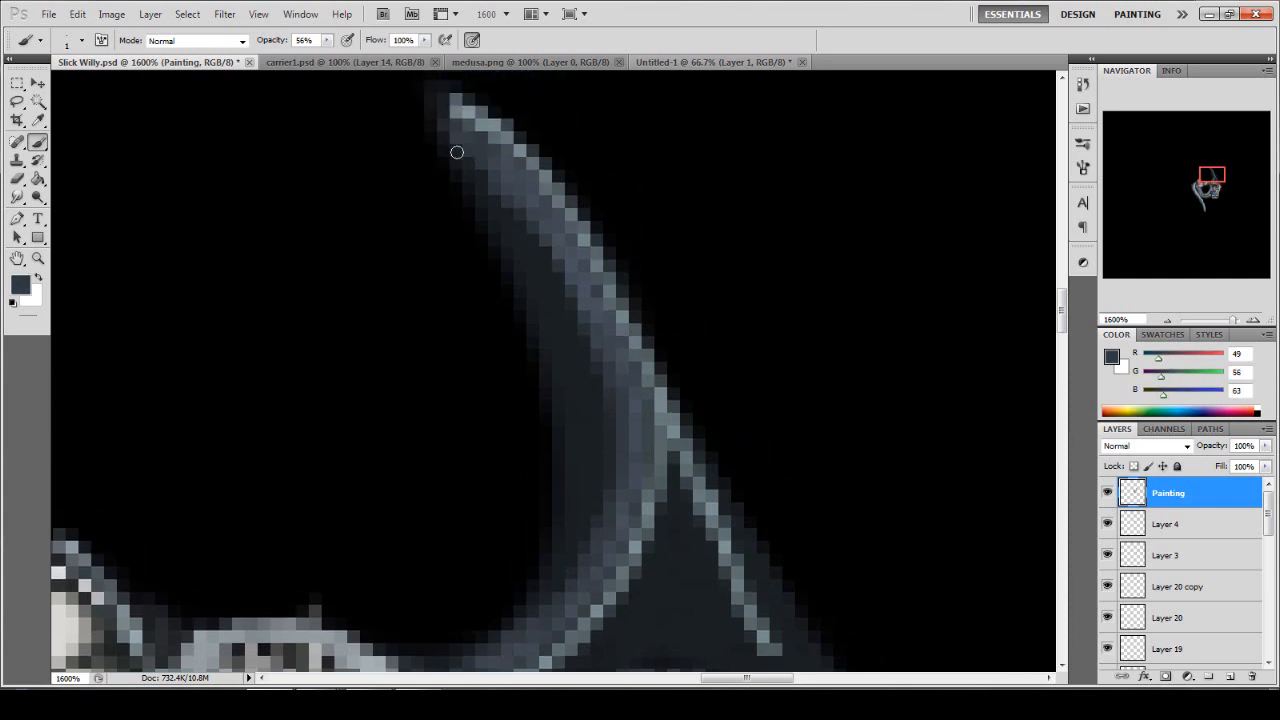
mouse_move(547, 264)
left_mouse_down()
mouse_move(572, 331)
mouse_move(571, 311)
mouse_move(598, 355)
left_mouse_up()
left_click_drag(568, 548, 511, 619)
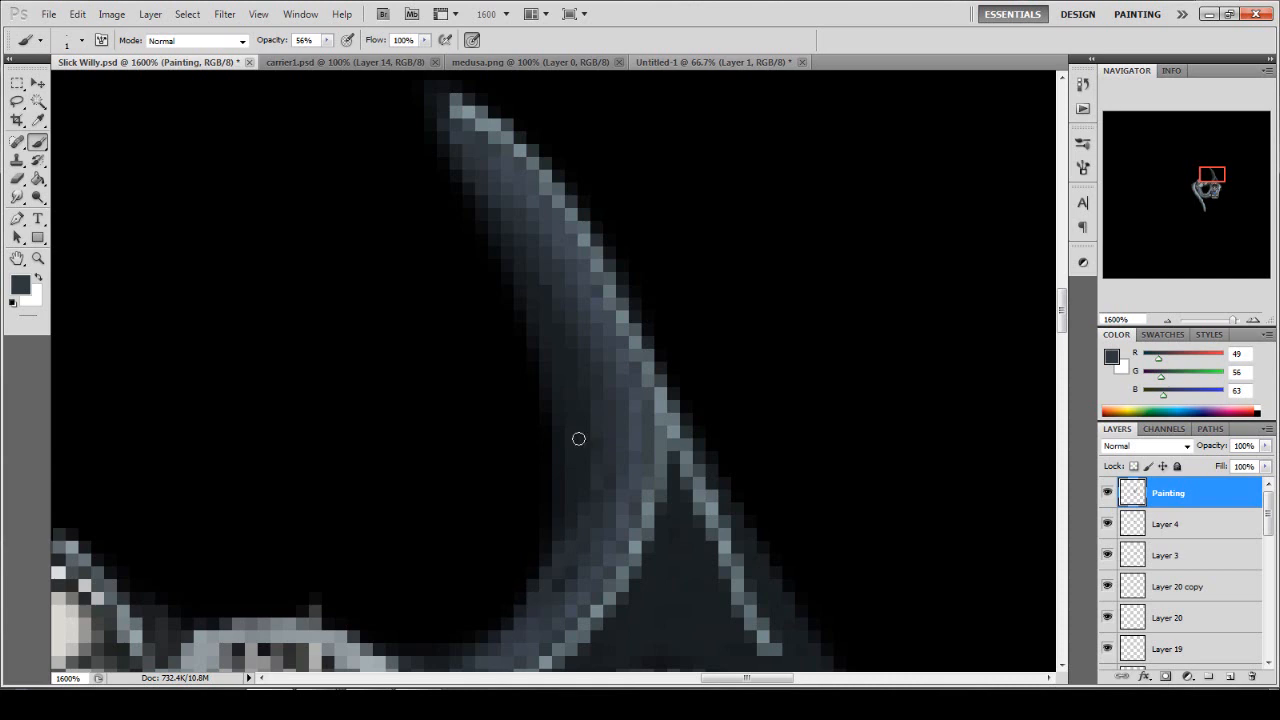
mouse_move(567, 314)
left_mouse_down()
mouse_move(586, 389)
mouse_move(554, 466)
mouse_move(572, 497)
left_mouse_up()
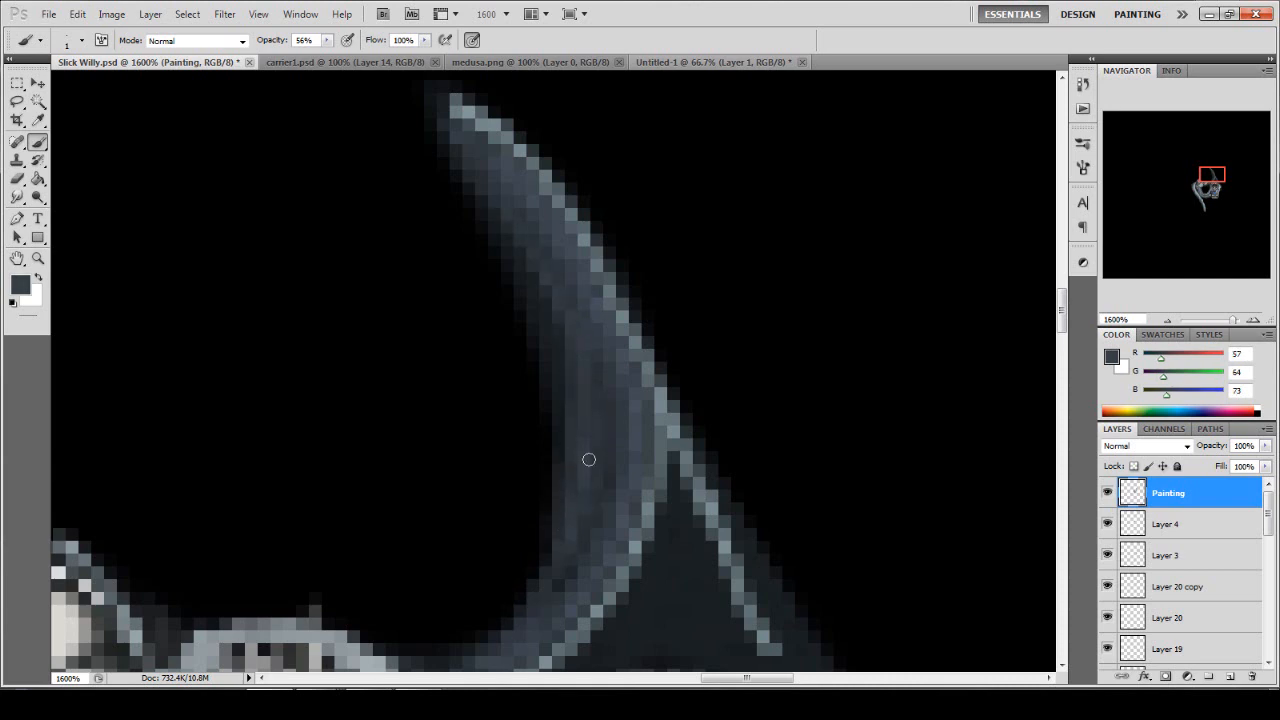
Shade the fin's concave inner edge with sampled RGB 35, 41, 45 and 43, 49, 54.
left_click(579, 336, "alt")
left_click(544, 278, "alt")
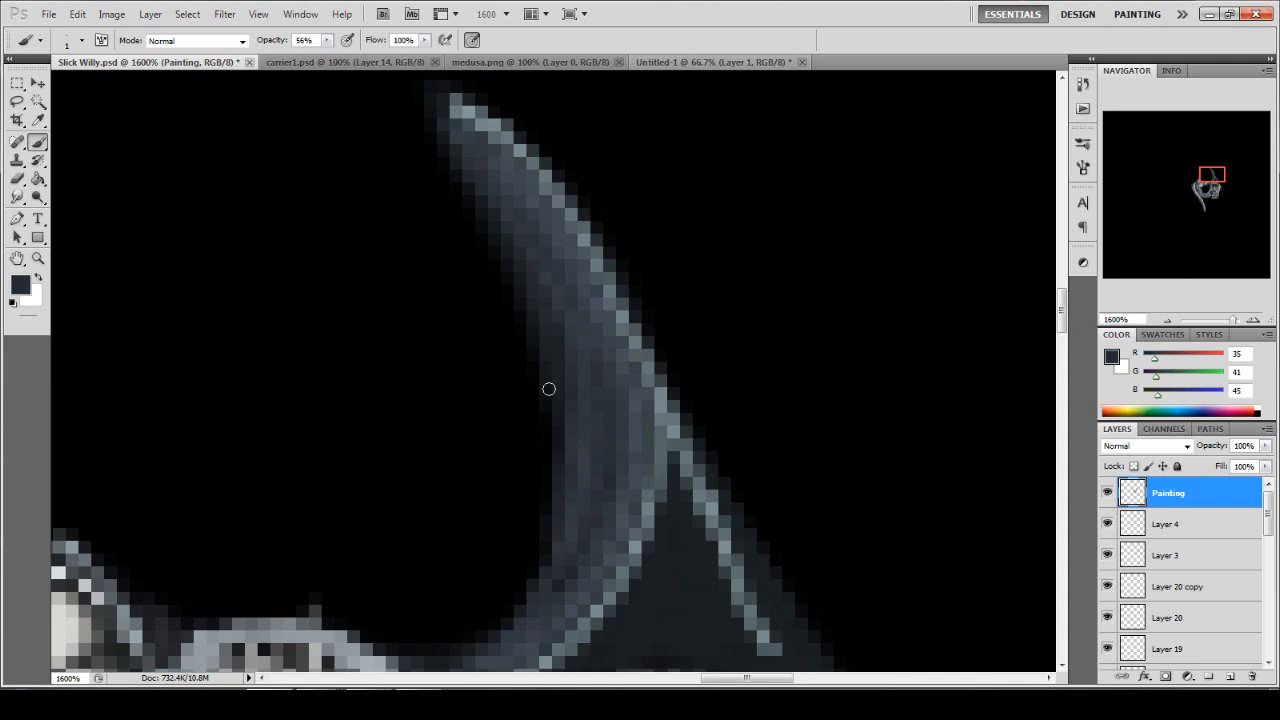
left_click(594, 354, "alt")
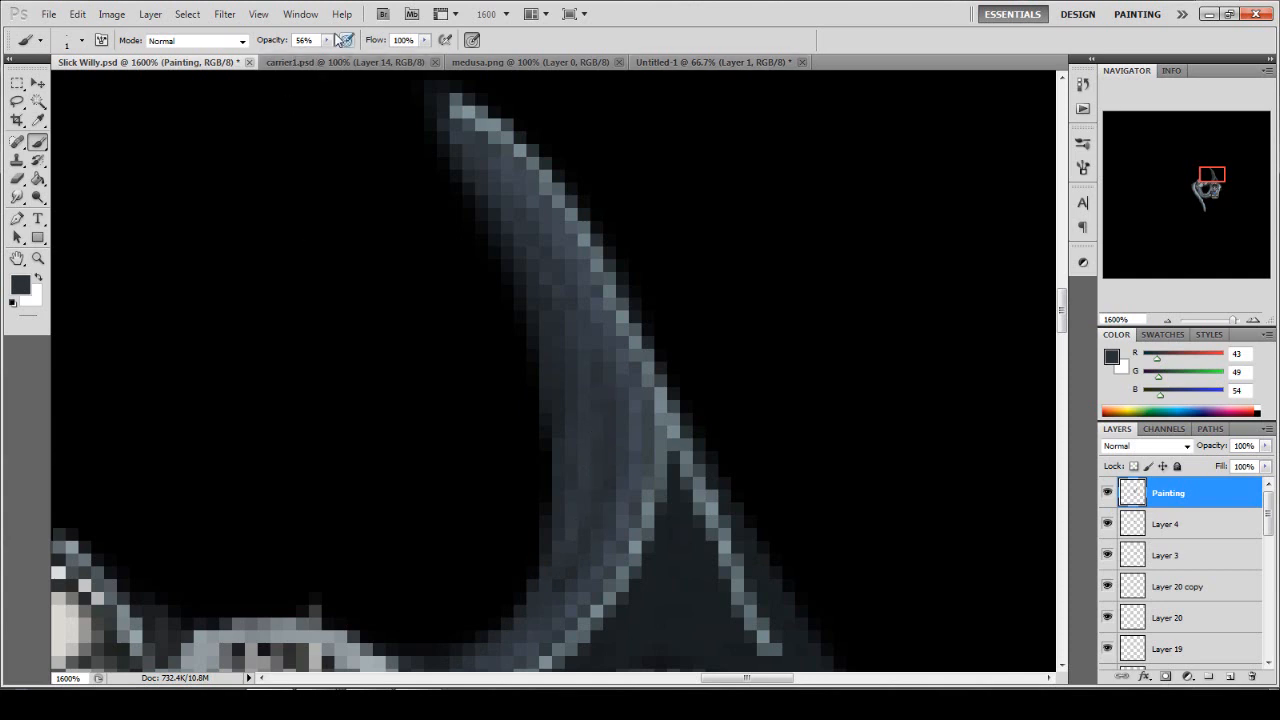
Outline the fin's concave inner edge in dark RGB 19, 22, 25 at 100% opacity.
left_click(329, 40)
left_click_drag(330, 59, 366, 57)
left_click(684, 4)
left_click(469, 171, "alt")
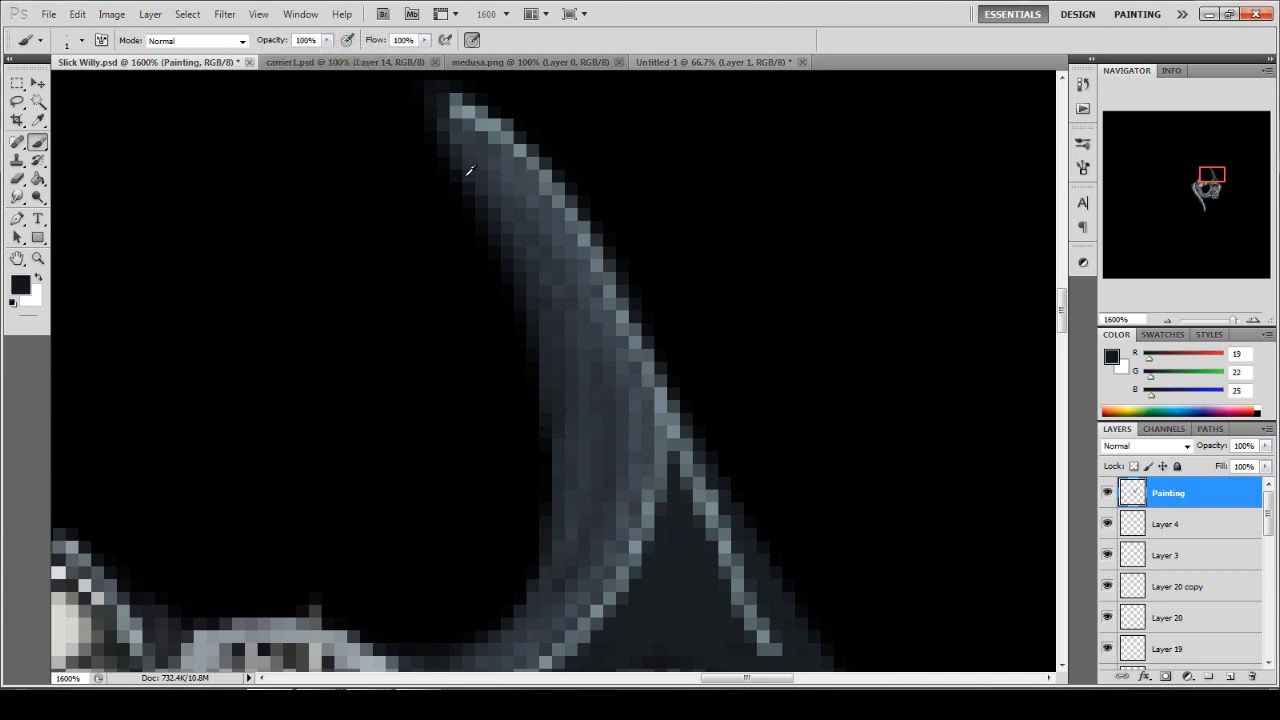
mouse_move(524, 297)
left_mouse_down()
mouse_move(551, 396)
mouse_move(554, 510)
mouse_move(546, 564)
mouse_move(482, 635)
left_mouse_up()
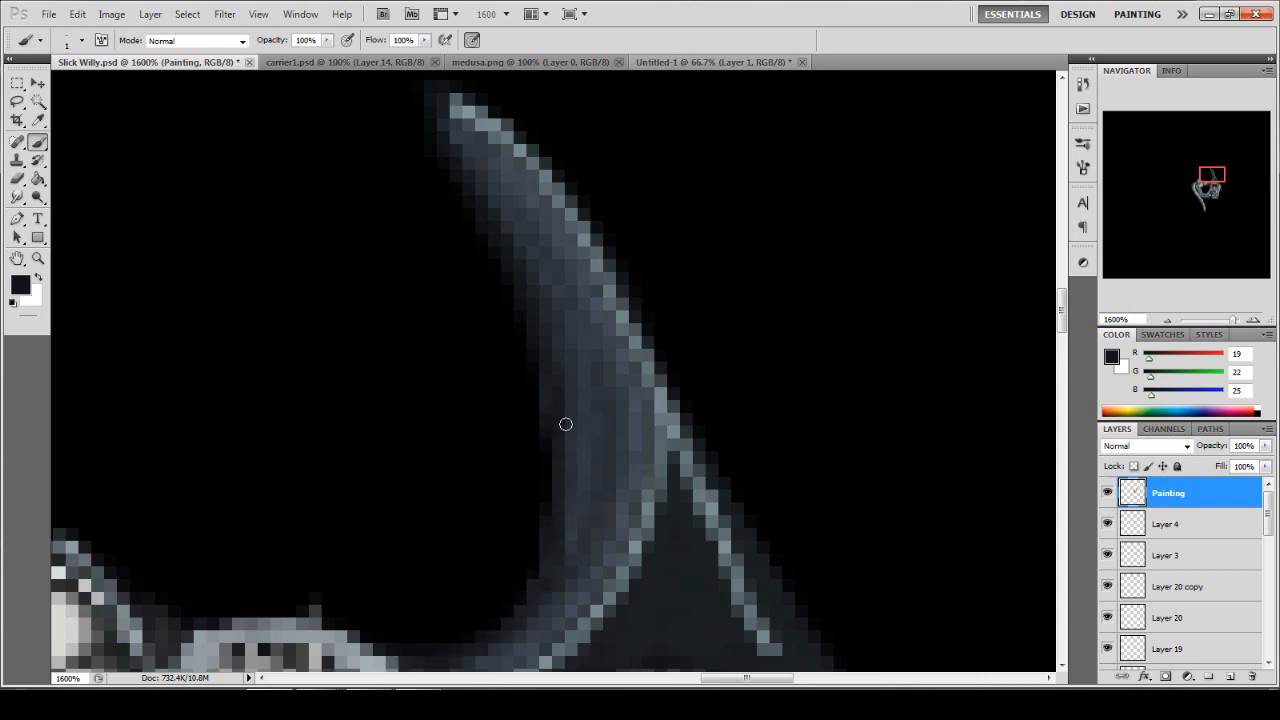
Soften the inner side of the fin's highlight line with sampled RGB 90, 104, 109 at 33% opacity.
left_click_drag(326, 40, 274, 59)
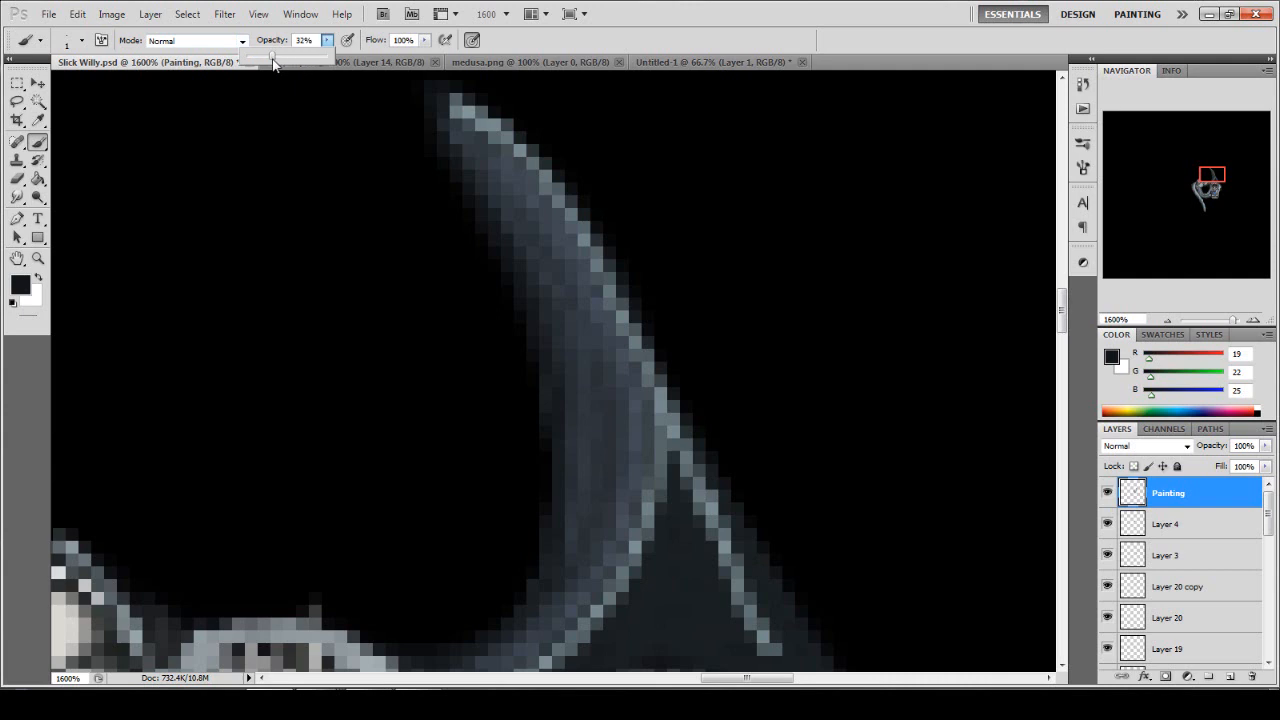
left_click(449, 114, "alt")
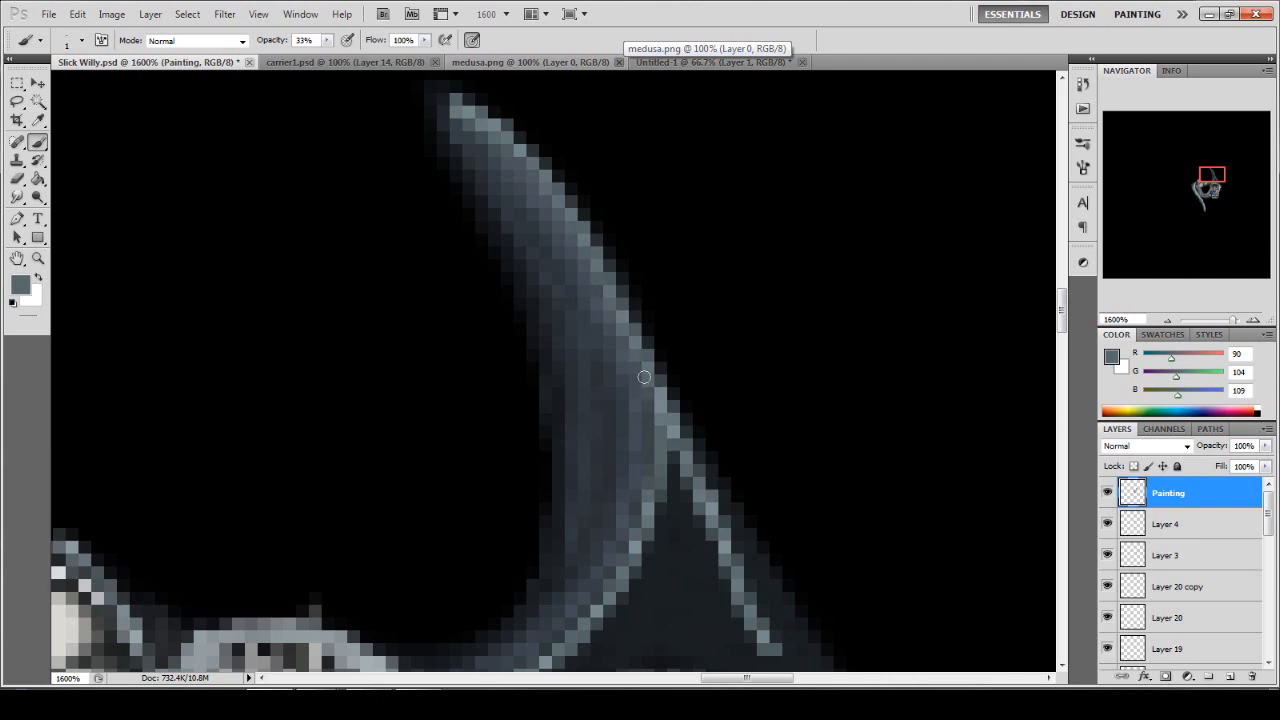
left_click_drag(636, 508, 576, 594)
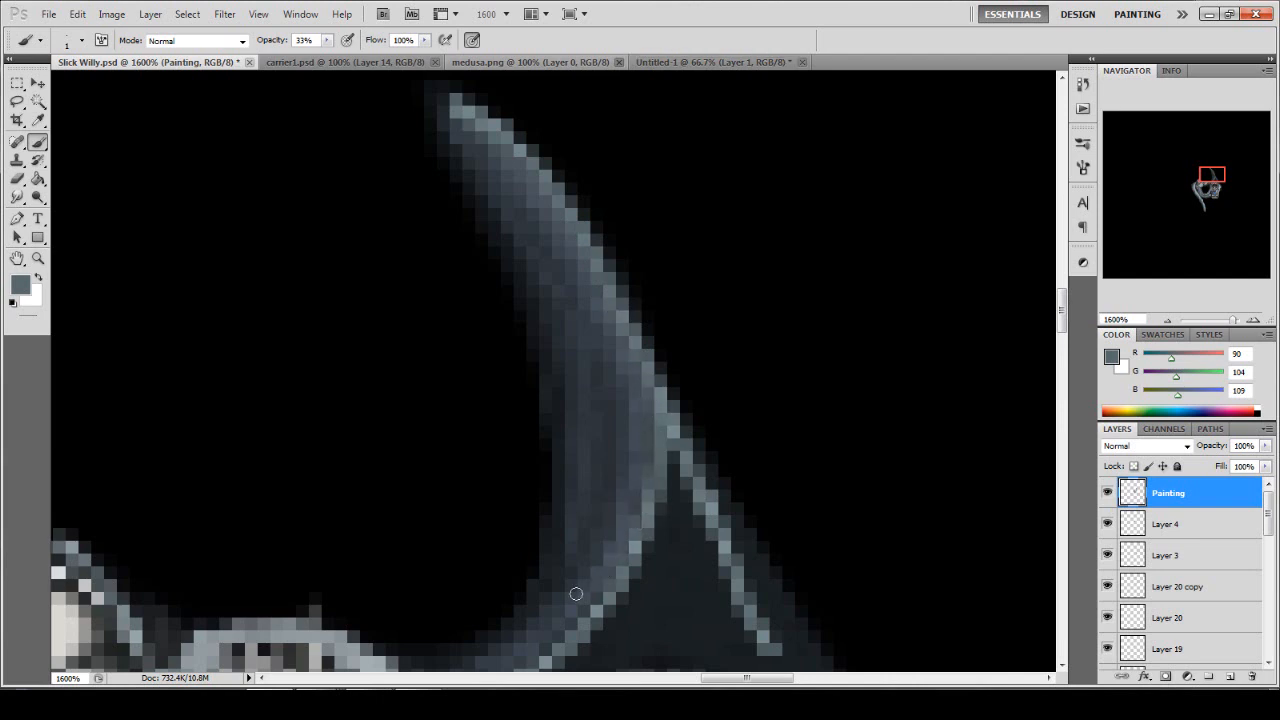
Soften the fin highlight's lower end, then shade inside the fork below it with sampled RGB 70, 81, 86 at 49% opacity.
scroll(605, 547, "down", 3)
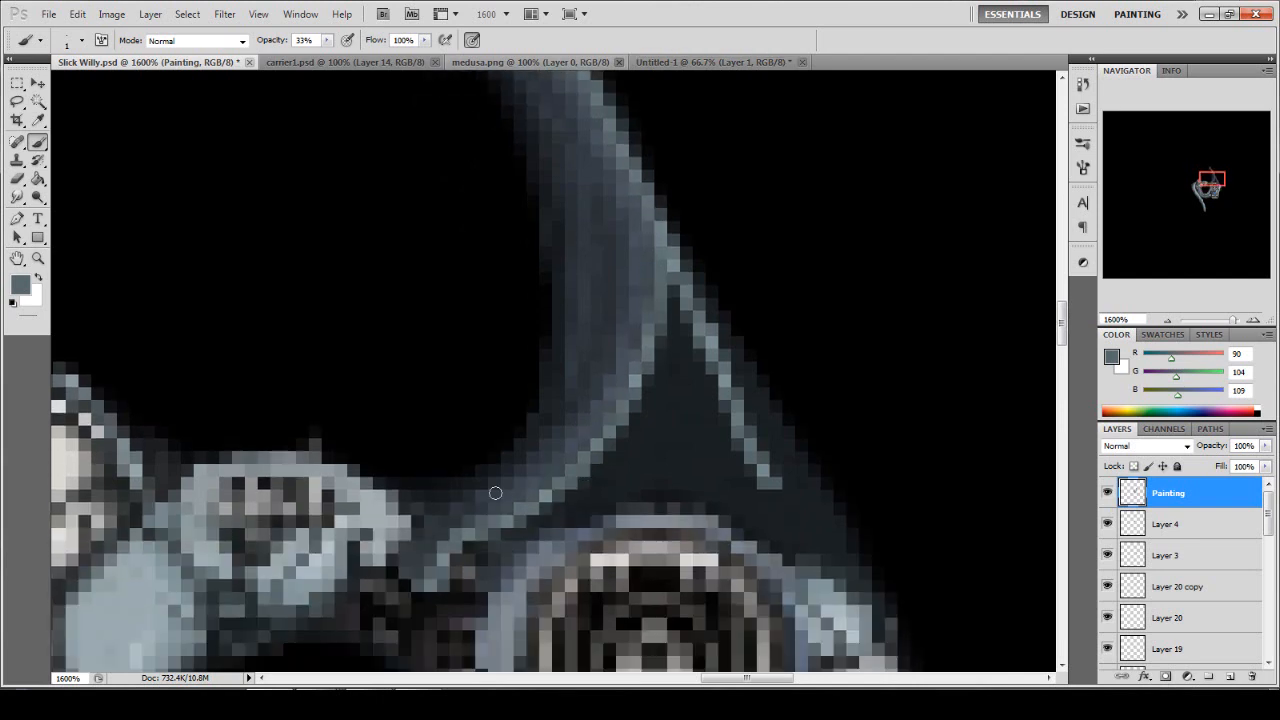
left_click_drag(464, 511, 442, 541)
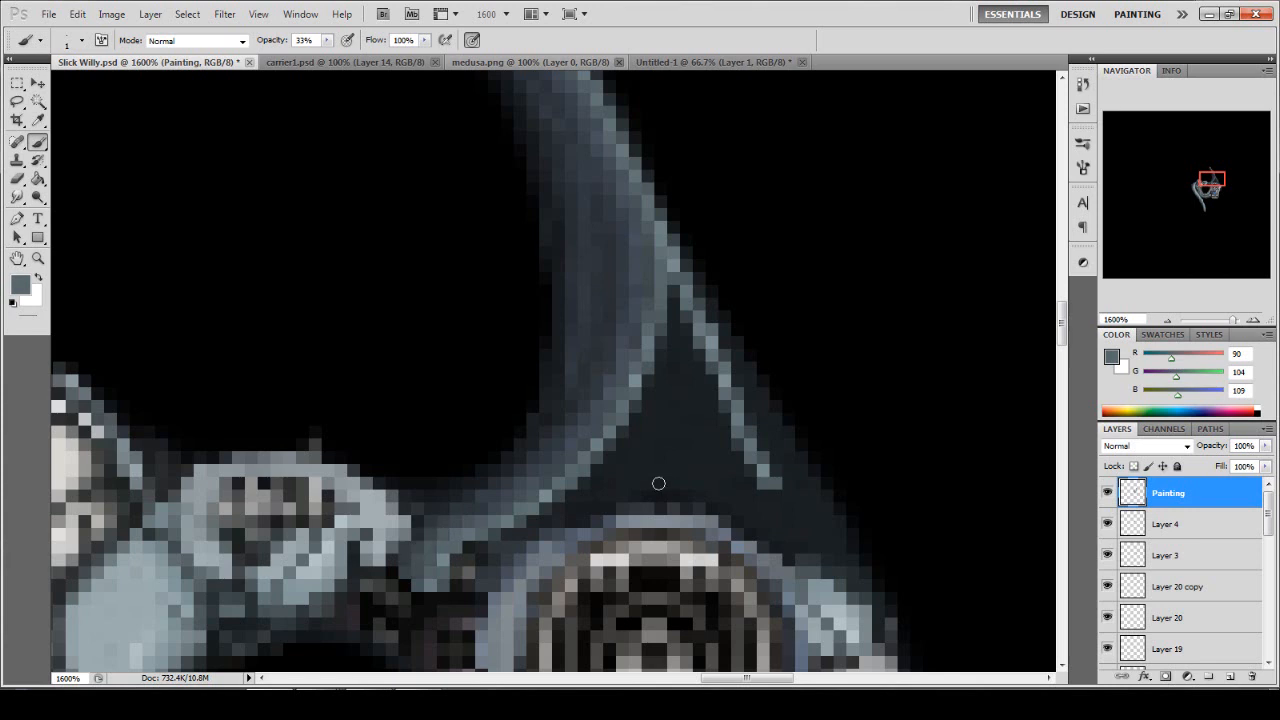
scroll(728, 409, "up", 1)
left_click(643, 341, "alt")
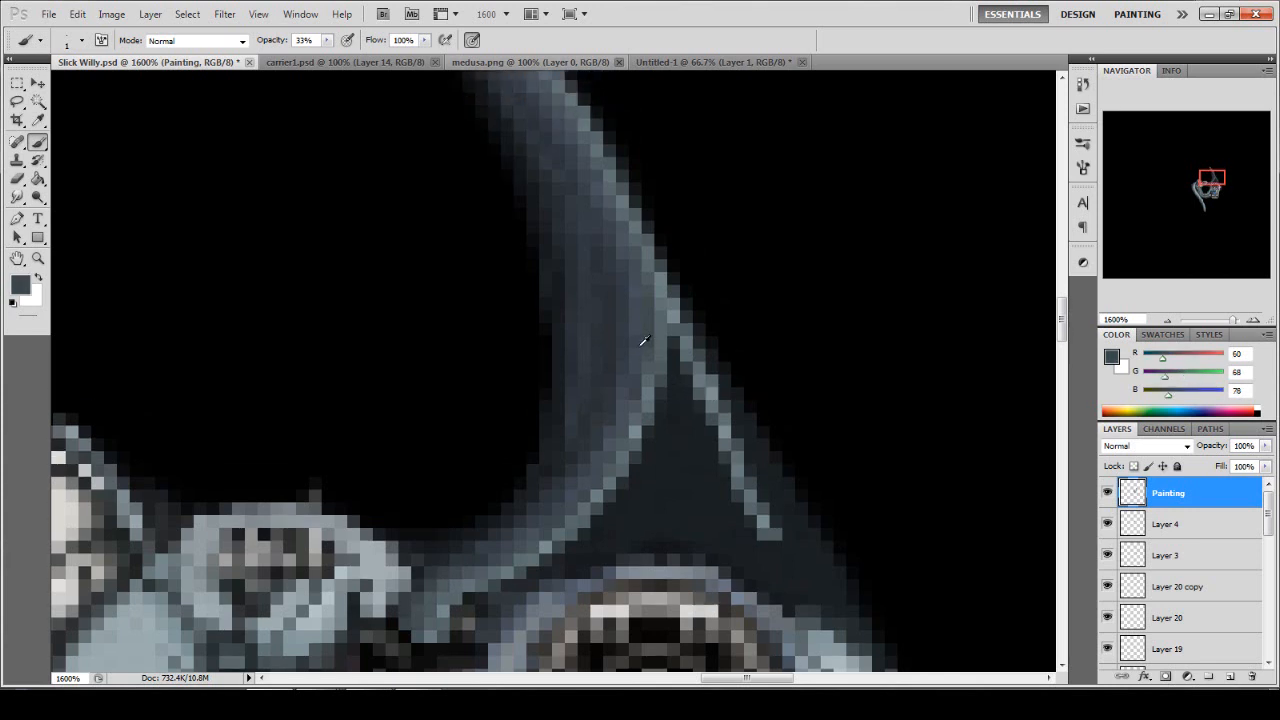
key("4")
key("9")
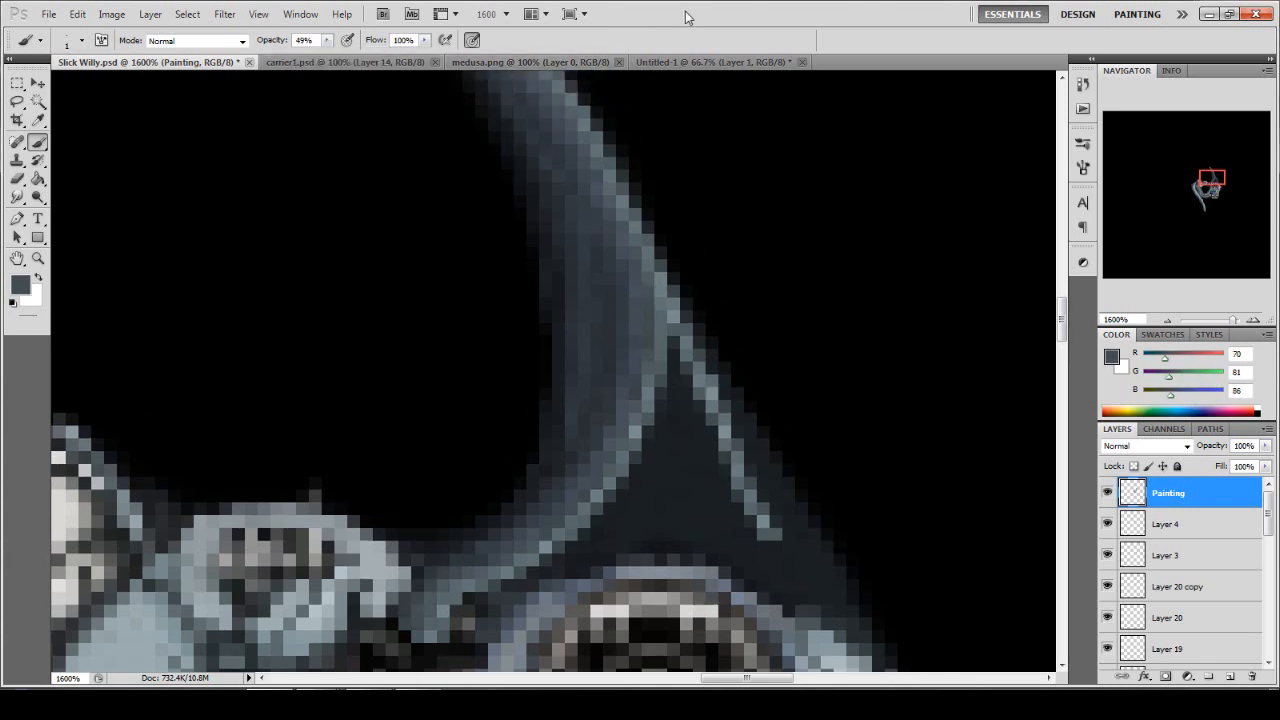
mouse_move(669, 340)
left_mouse_down()
mouse_move(622, 487)
mouse_move(547, 566)
mouse_move(709, 451)
mouse_move(760, 568)
left_mouse_up()
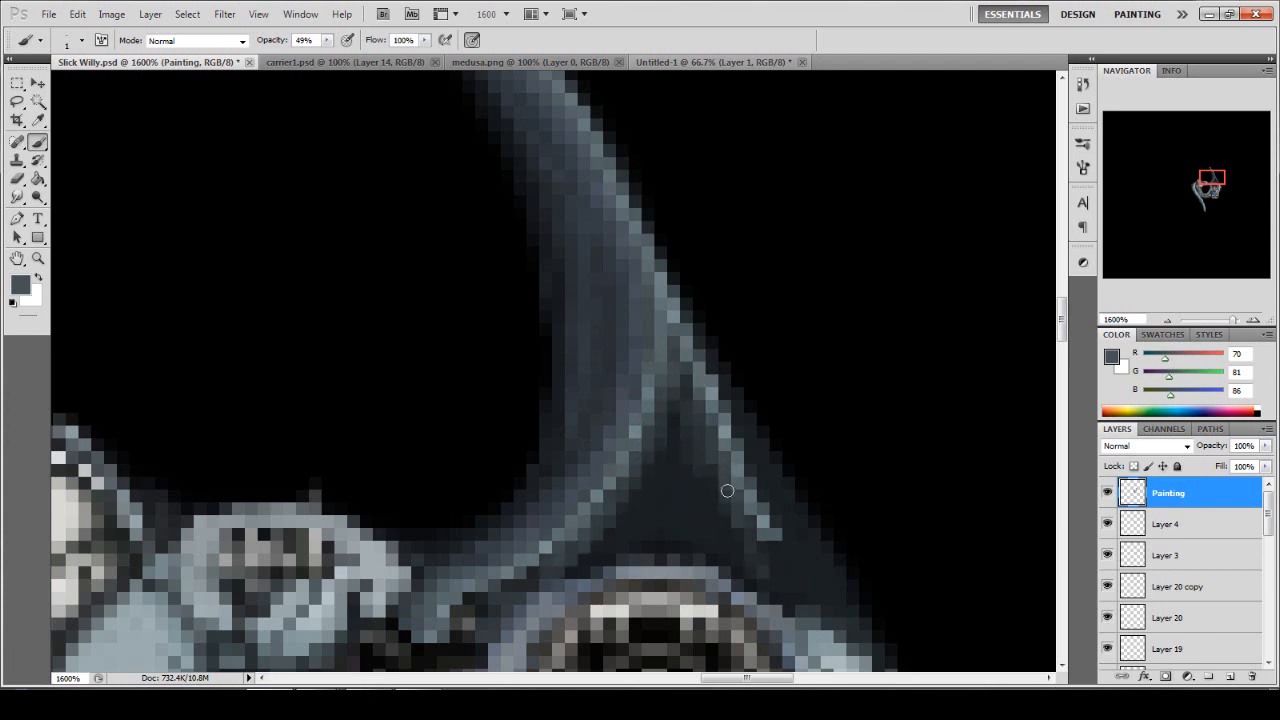
Extend the fork's outer highlight line down to the light hull part beside the round turret with sampled RGB 118, 136, 141.
left_click(773, 522, "alt")
scroll(848, 573, "down", 1)
mouse_move(760, 424)
left_mouse_down()
mouse_move(776, 515)
mouse_move(800, 552)
mouse_move(789, 556)
mouse_move(762, 440)
mouse_move(668, 240)
mouse_move(647, 304)
left_mouse_up()
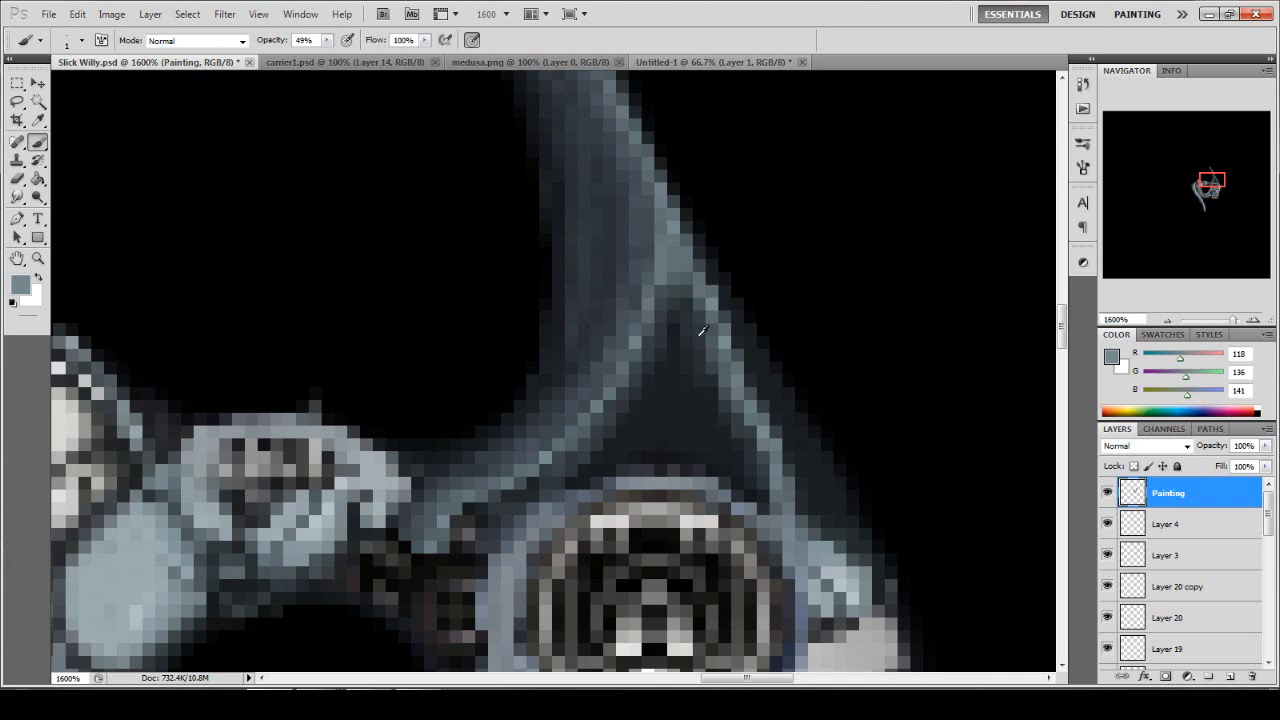
Fill the fork's apex with sampled RGB 97, 111, 116 and shade its inner side with RGB 60, 68, 78 at 67% opacity.
left_click(660, 341, "alt")
left_click(671, 274, "alt")
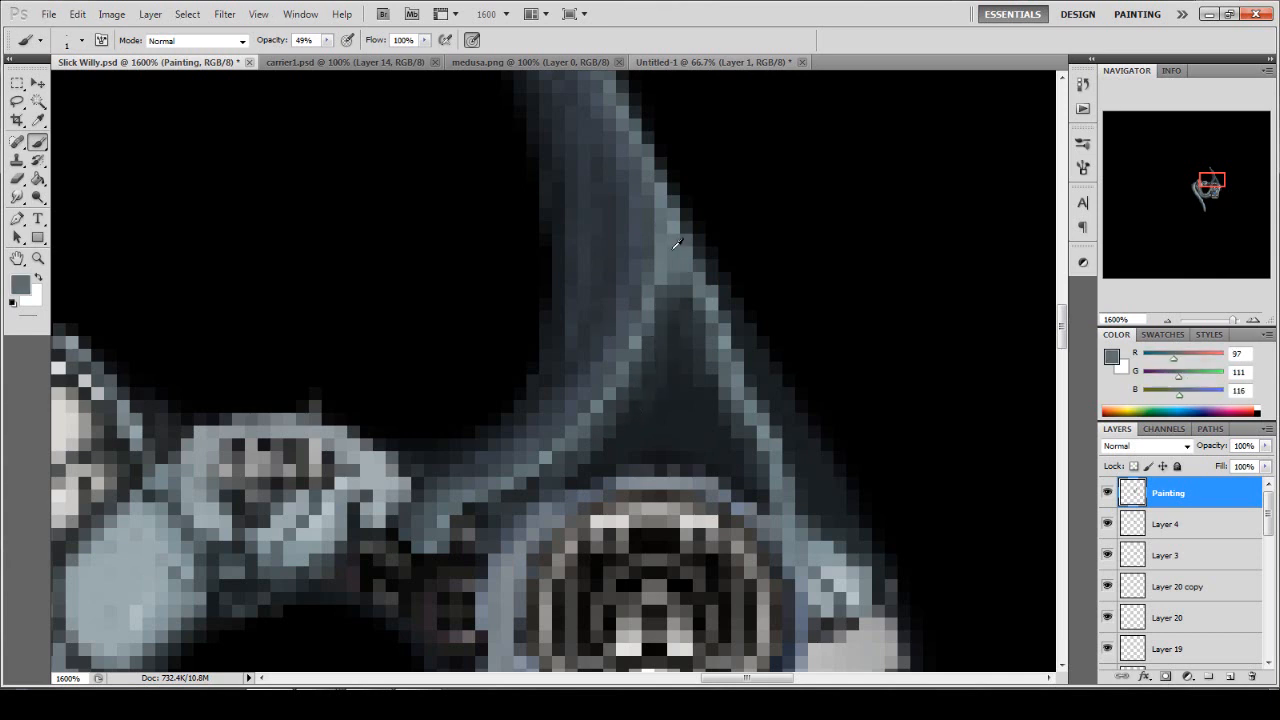
left_click(662, 315, "alt")
left_click(326, 42)
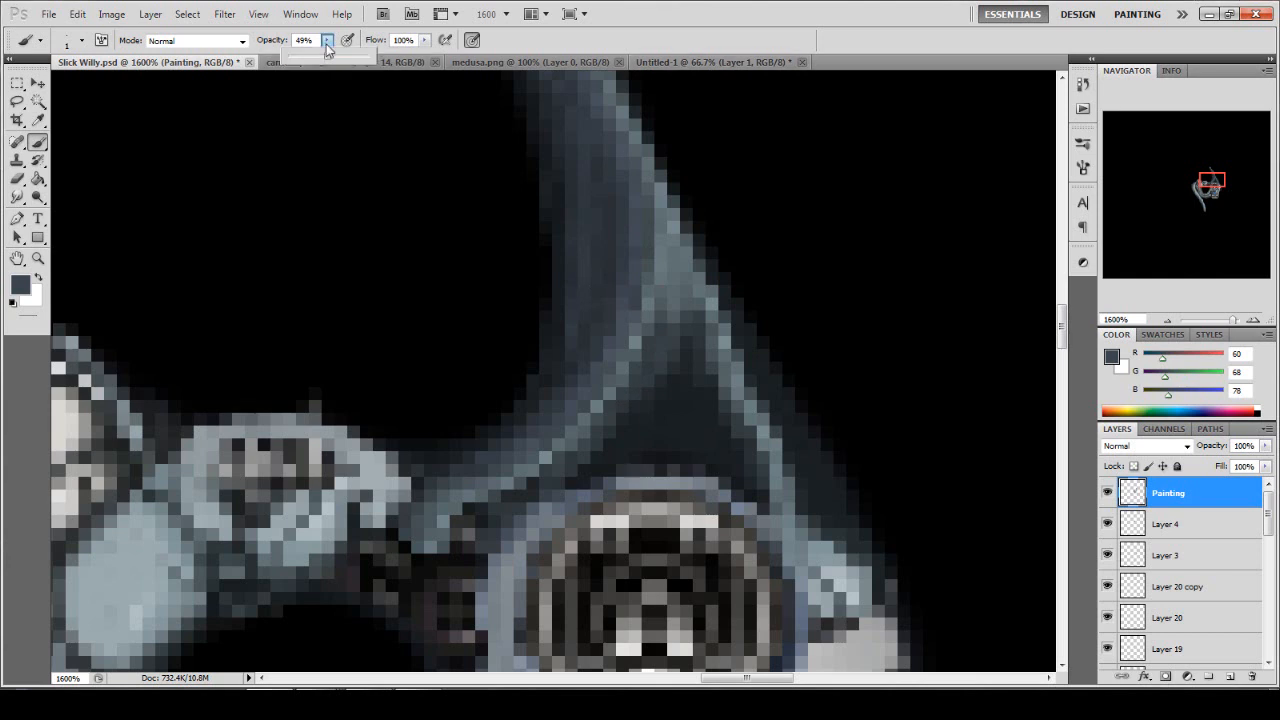
left_click(344, 55)
left_click(668, 6)
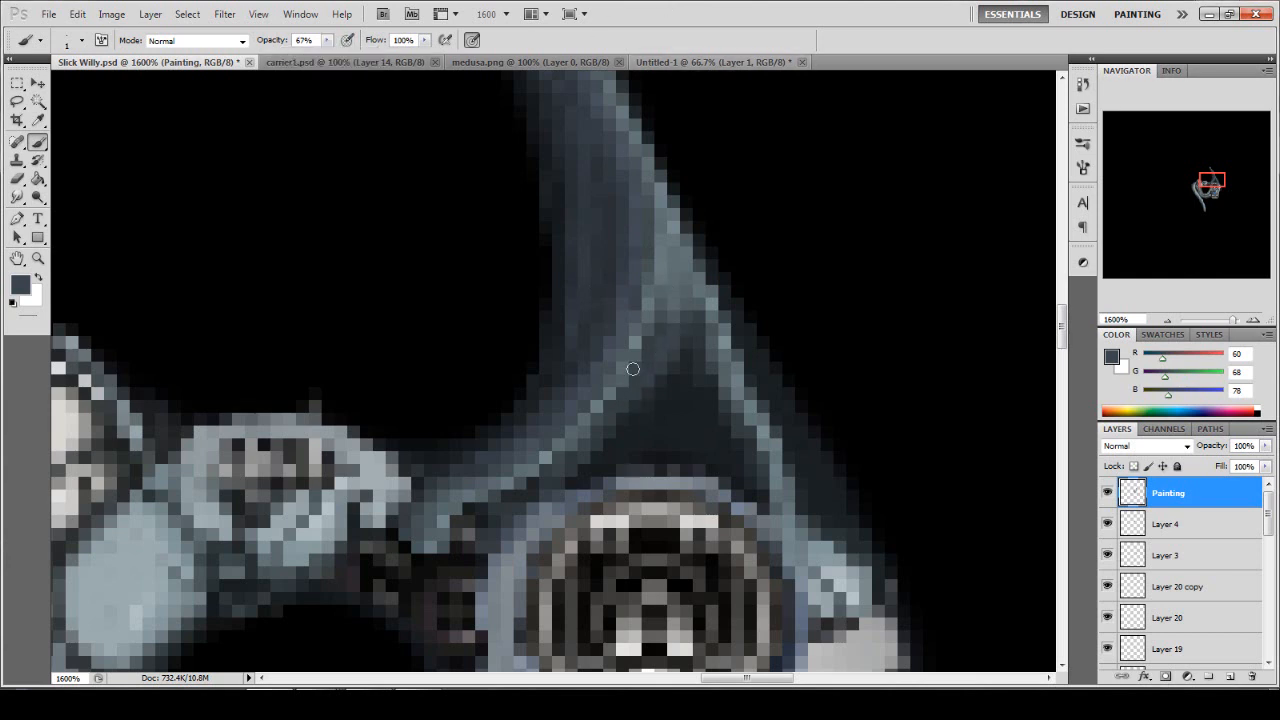
mouse_move(633, 369)
left_mouse_down()
mouse_move(600, 429)
mouse_move(606, 445)
left_mouse_up()
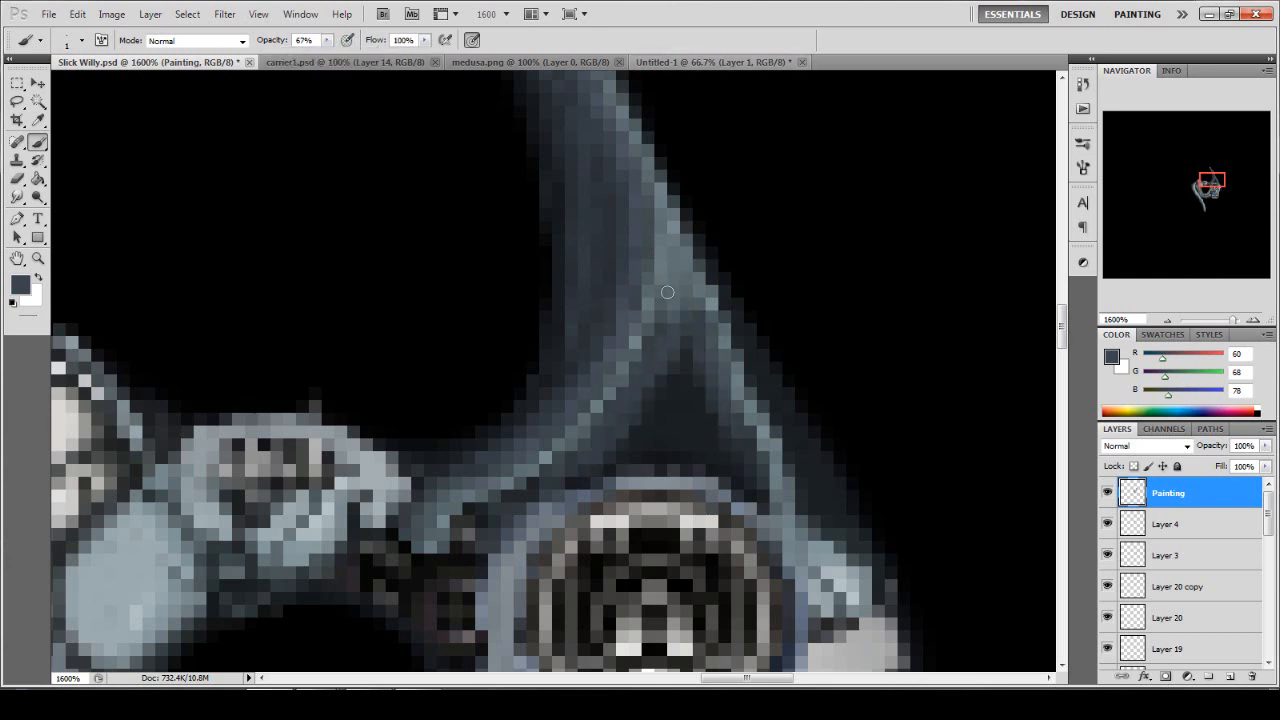
Lighten the upper part and both inner sides of the fork's triangle with sampled RGB 90, 104, 108.
left_click(647, 277, "alt")
left_click_drag(711, 352, 752, 465)
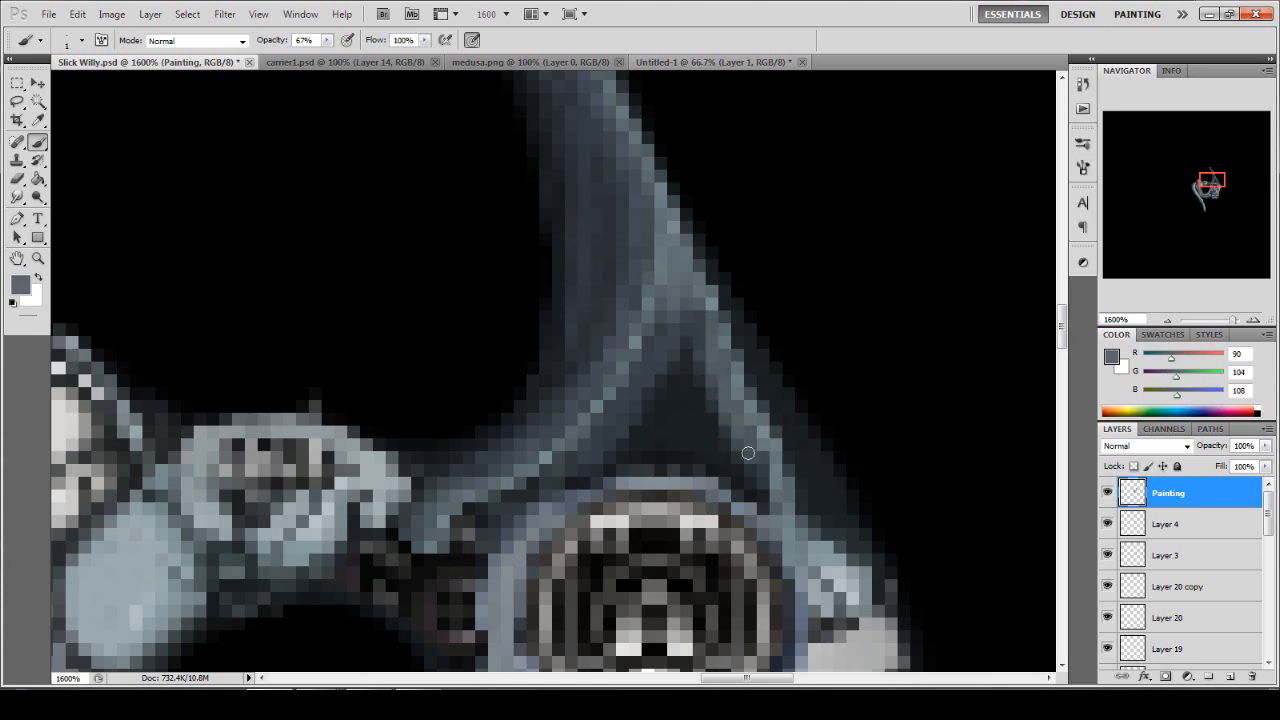
left_click_drag(661, 323, 590, 437)
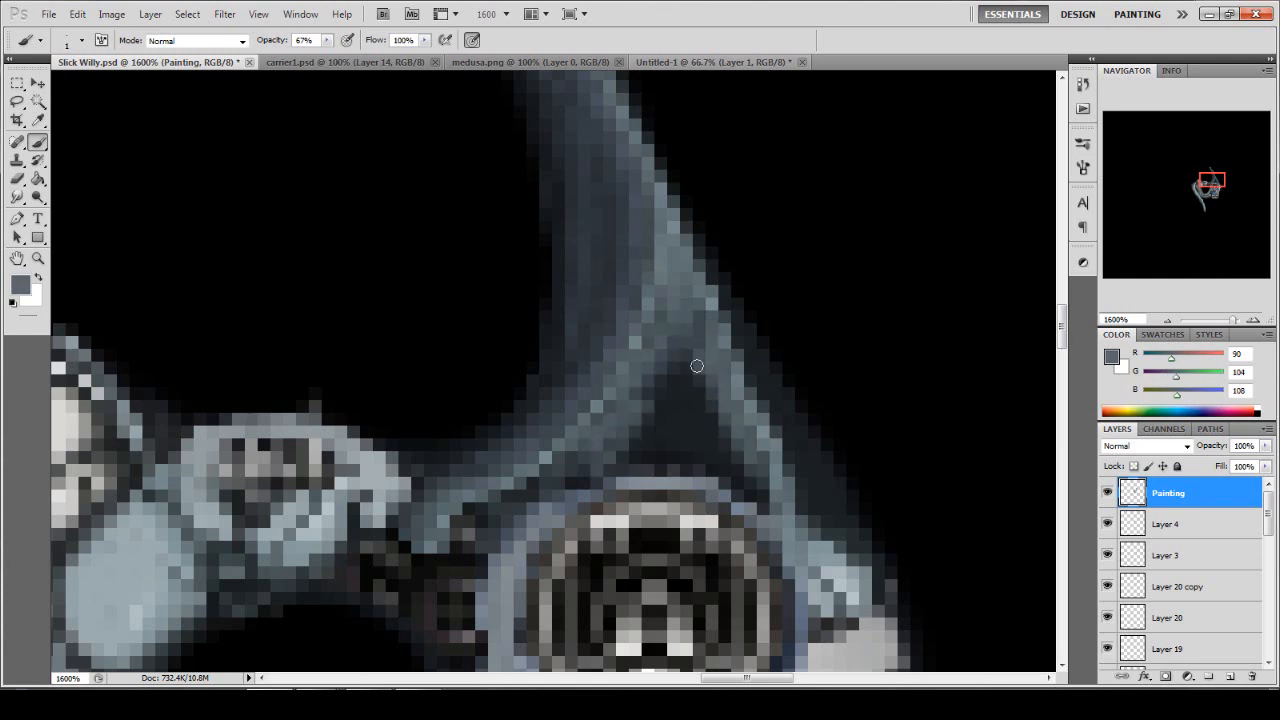
left_click_drag(689, 328, 642, 420)
mouse_move(700, 355)
left_mouse_down()
mouse_move(728, 445)
mouse_move(655, 397)
left_mouse_up()
Blend the triangle's dark center into its lighter sides with sampled RGB 81, 93, 98 and 41, 47, 49.
left_click(660, 394, "alt")
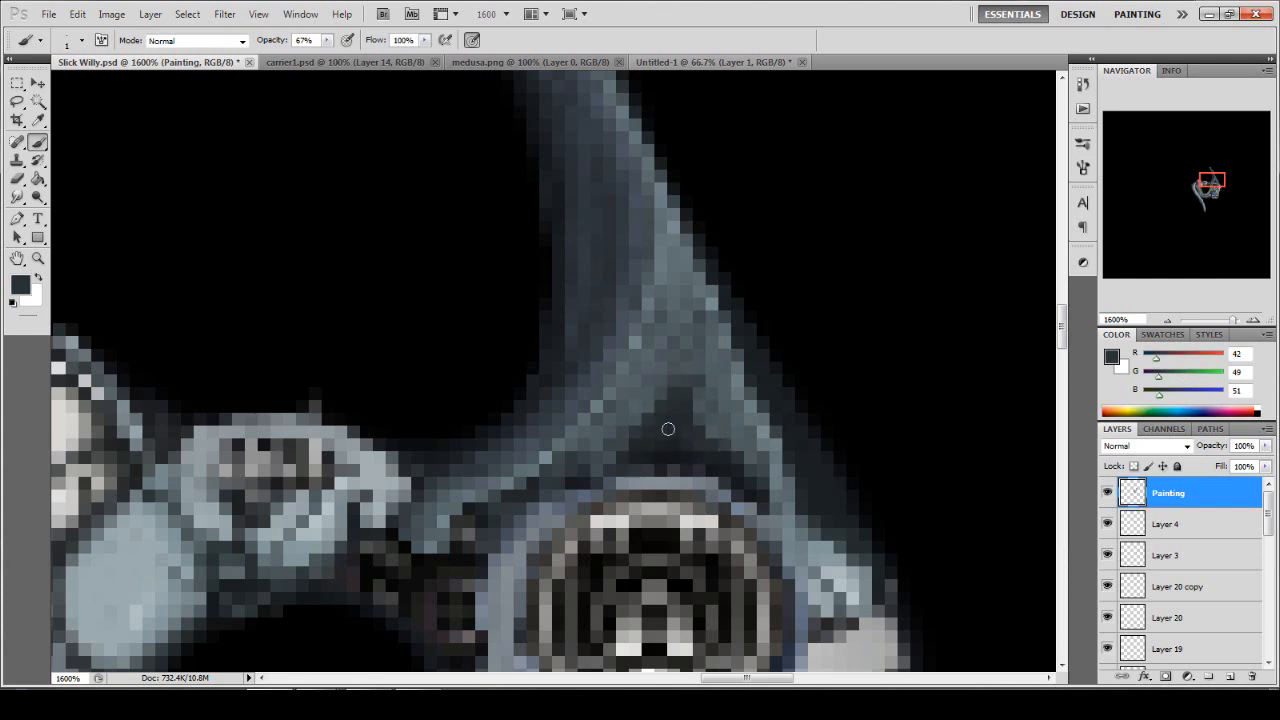
left_click(670, 363, "alt")
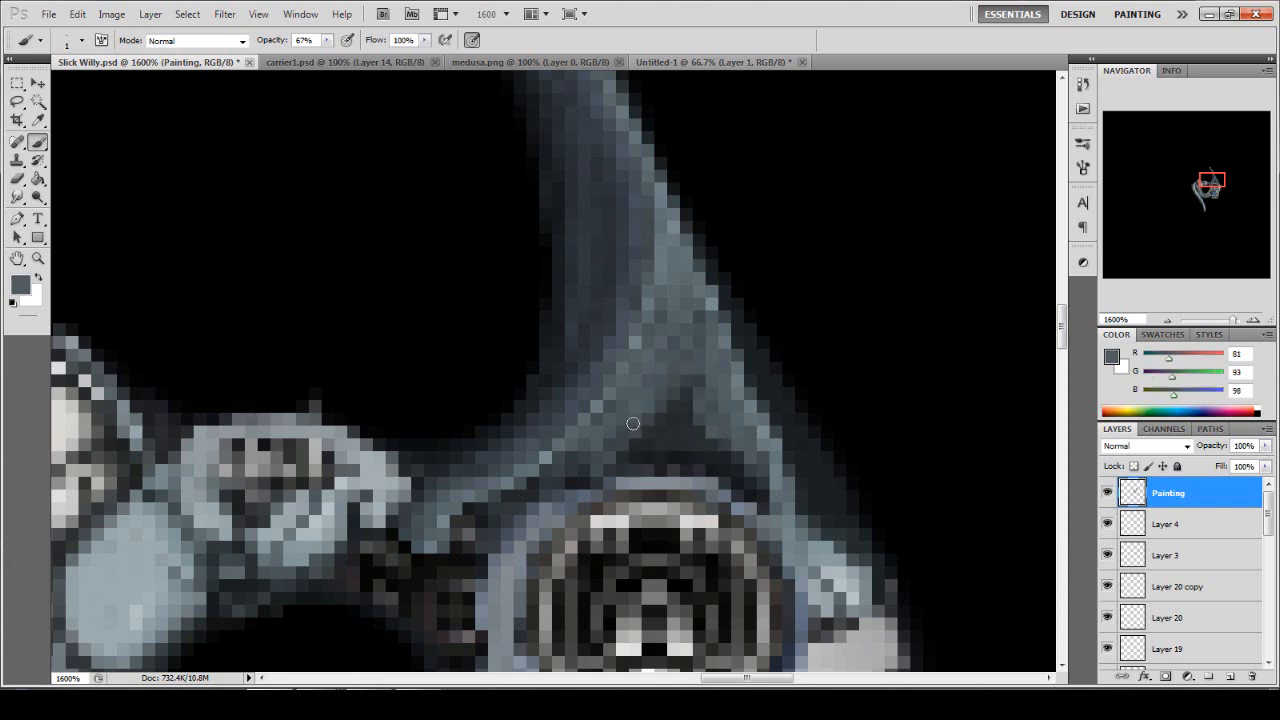
left_click(681, 398, "alt")
mouse_move(685, 380)
left_mouse_down()
mouse_move(634, 436)
mouse_move(700, 394)
mouse_move(725, 428)
mouse_move(658, 401)
left_mouse_up()
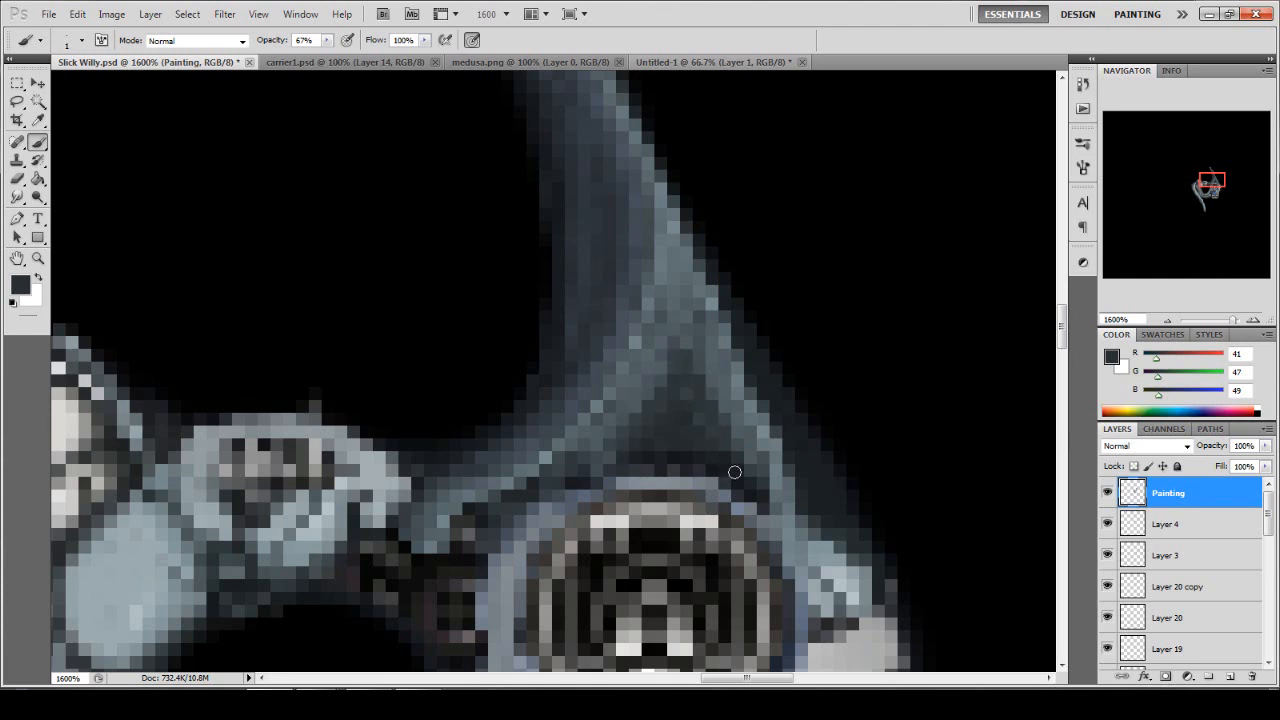
Shade the band outside the fork's outer highlight with sampled RGB 61, 71, 74, darkening its outer rim with RGB 25, 30, 32.
scroll(691, 344, "up", 1)
left_click(706, 294, "alt")
mouse_move(708, 308)
left_mouse_down()
mouse_move(798, 540)
mouse_move(846, 546)
mouse_move(780, 449)
mouse_move(811, 518)
left_mouse_up()
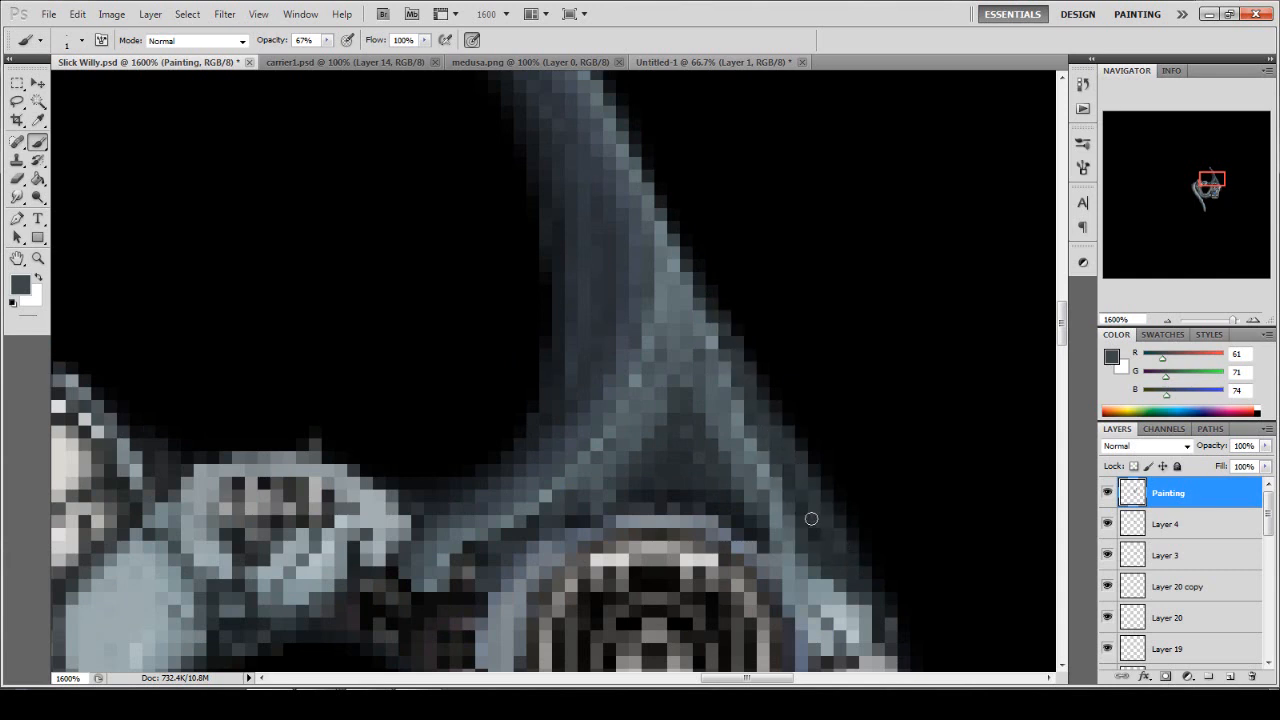
left_click(768, 393, "alt")
left_click_drag(737, 360, 834, 512)
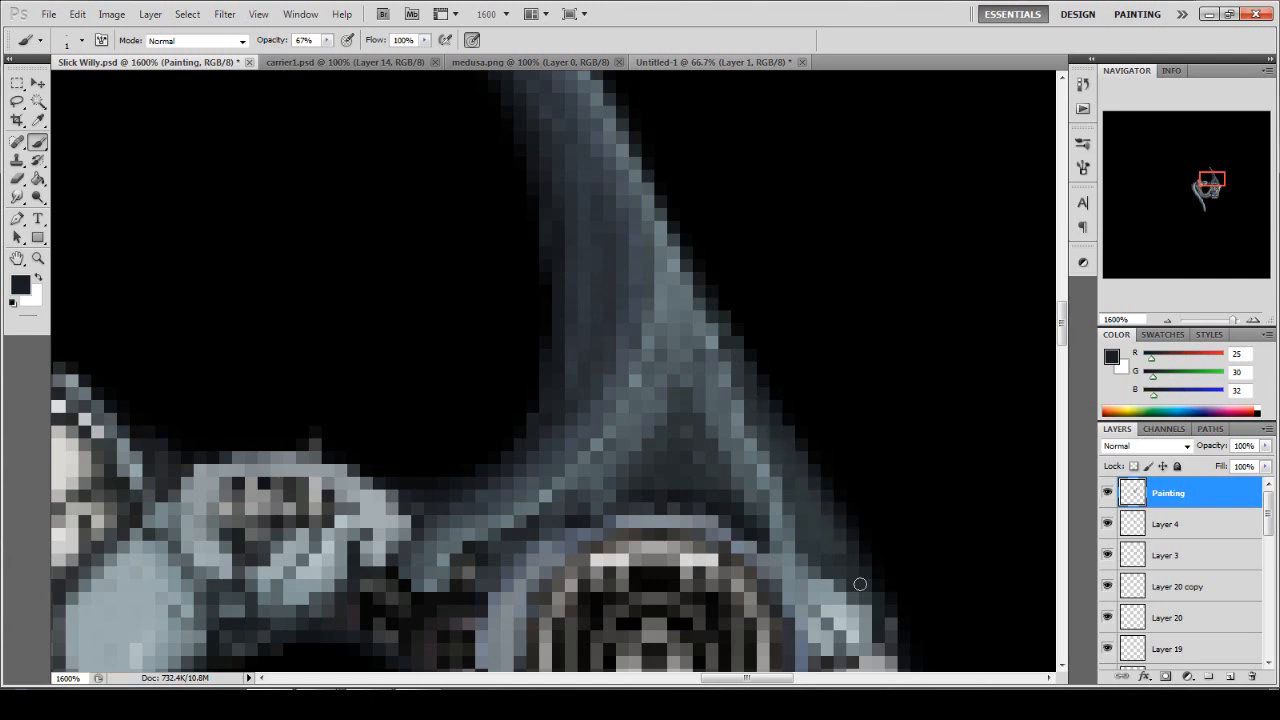
Examine the fin's shading against the whole ship at 100% and closer magnifications.
scroll(859, 584, "down", 3)
double_click(38, 258)
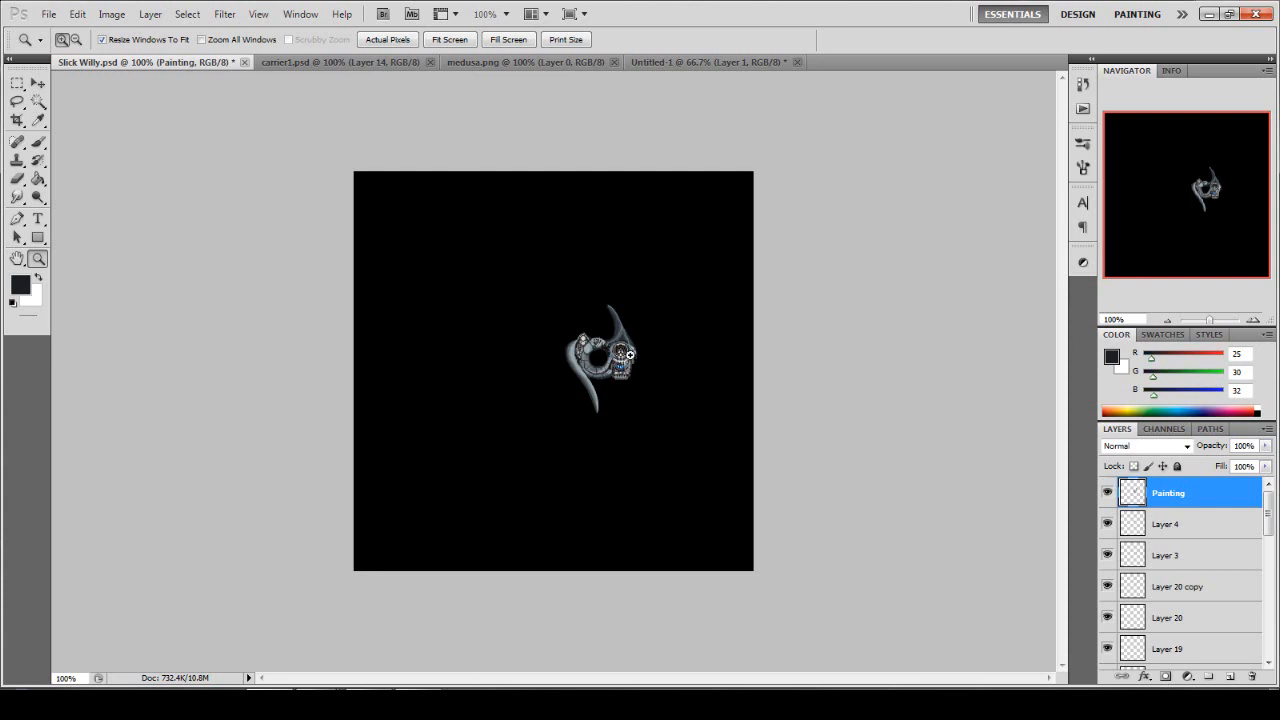
left_click(621, 348)
left_click(621, 348)
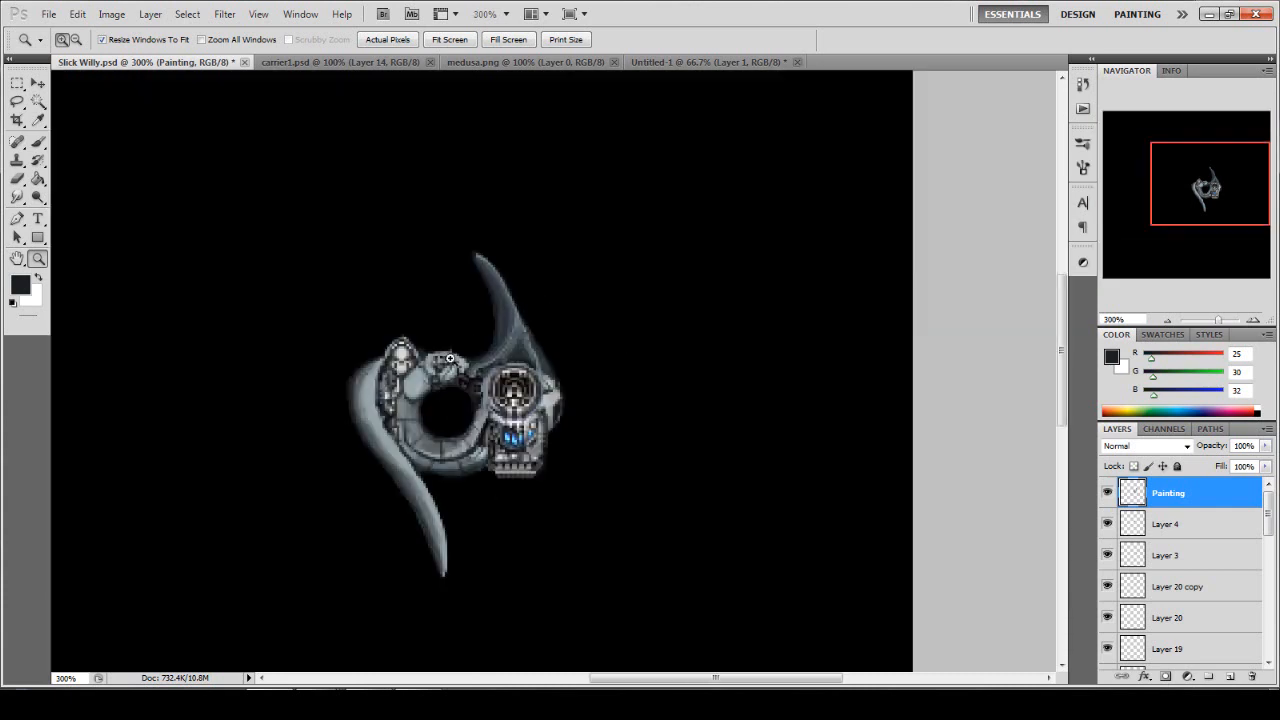
double_click(38, 258)
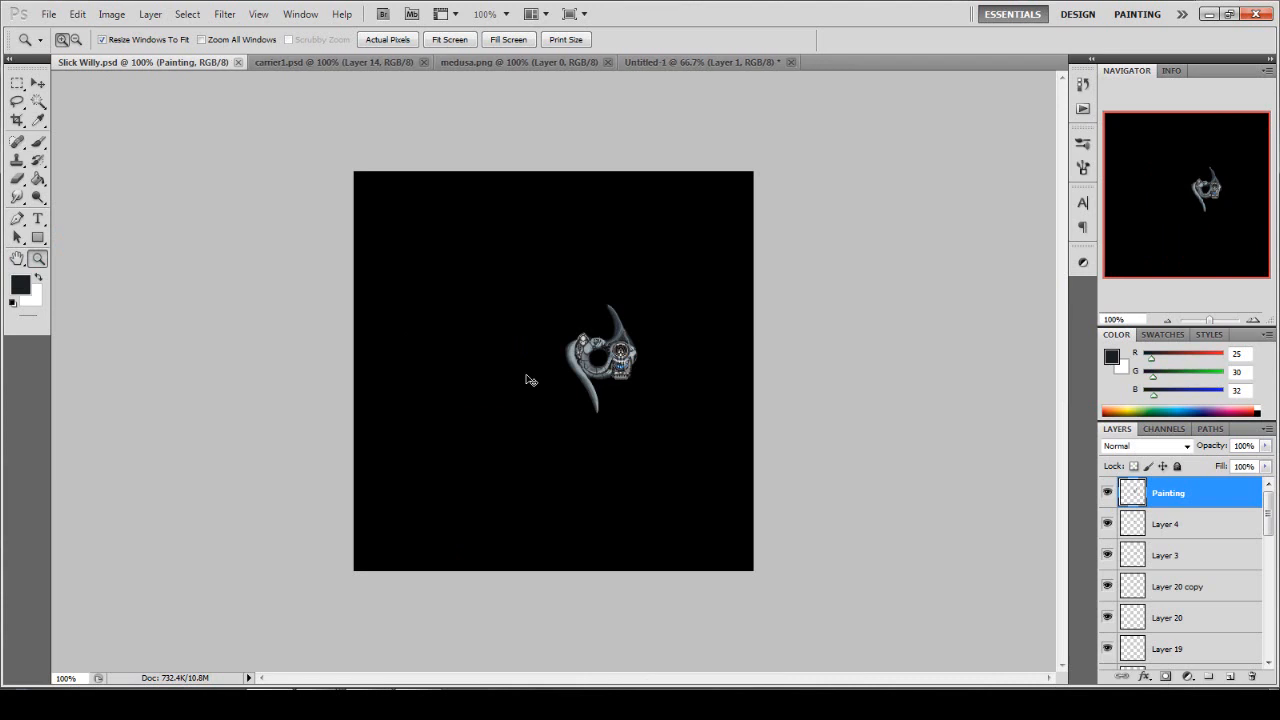
left_click(623, 352)
left_click(623, 352)
left_click(500, 327)
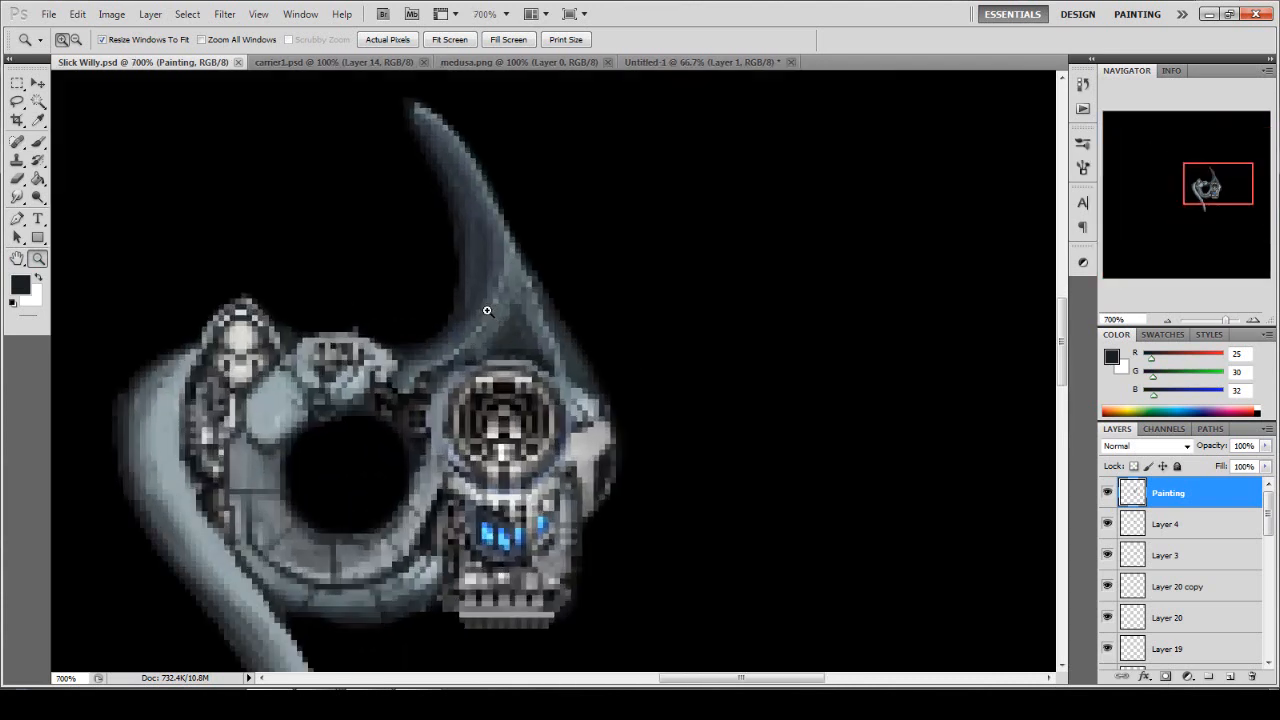
Fill the fork's triangle down to the round turret's rim with sampled RGB 101, 117, 121 at 100% brush opacity.
key("b")
left_click(541, 179, "alt")
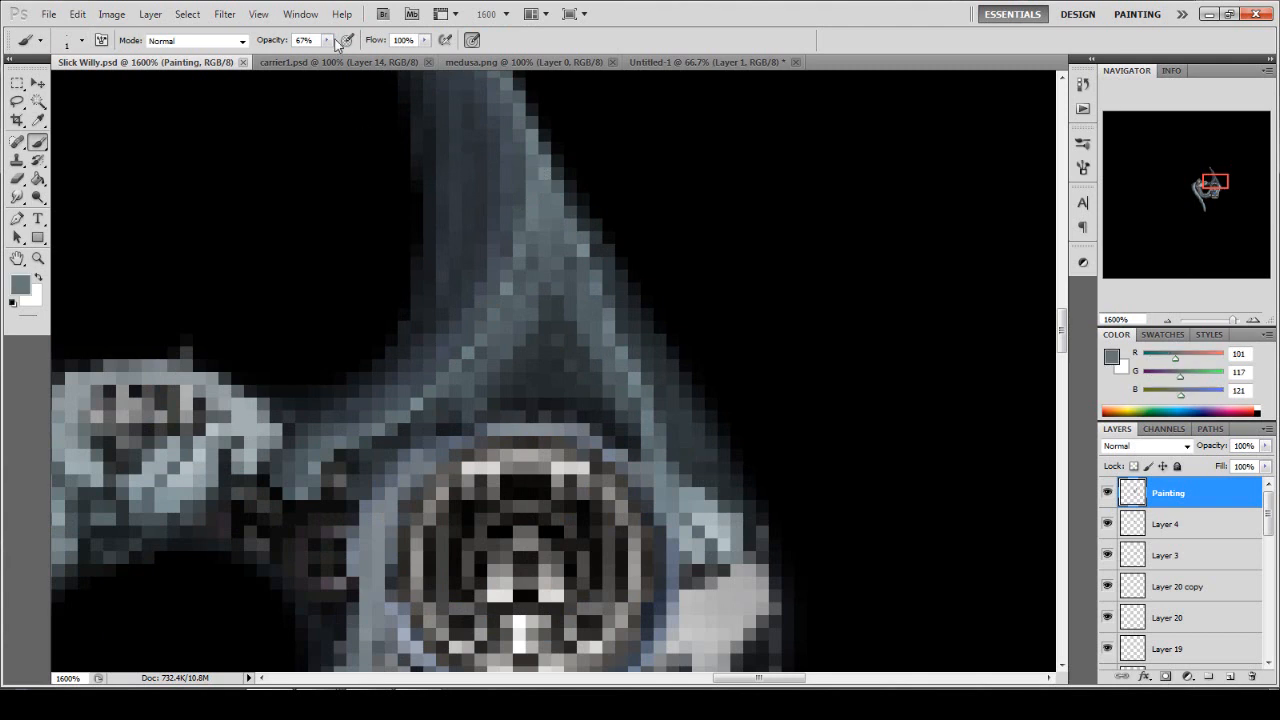
left_click_drag(328, 41, 752, 8)
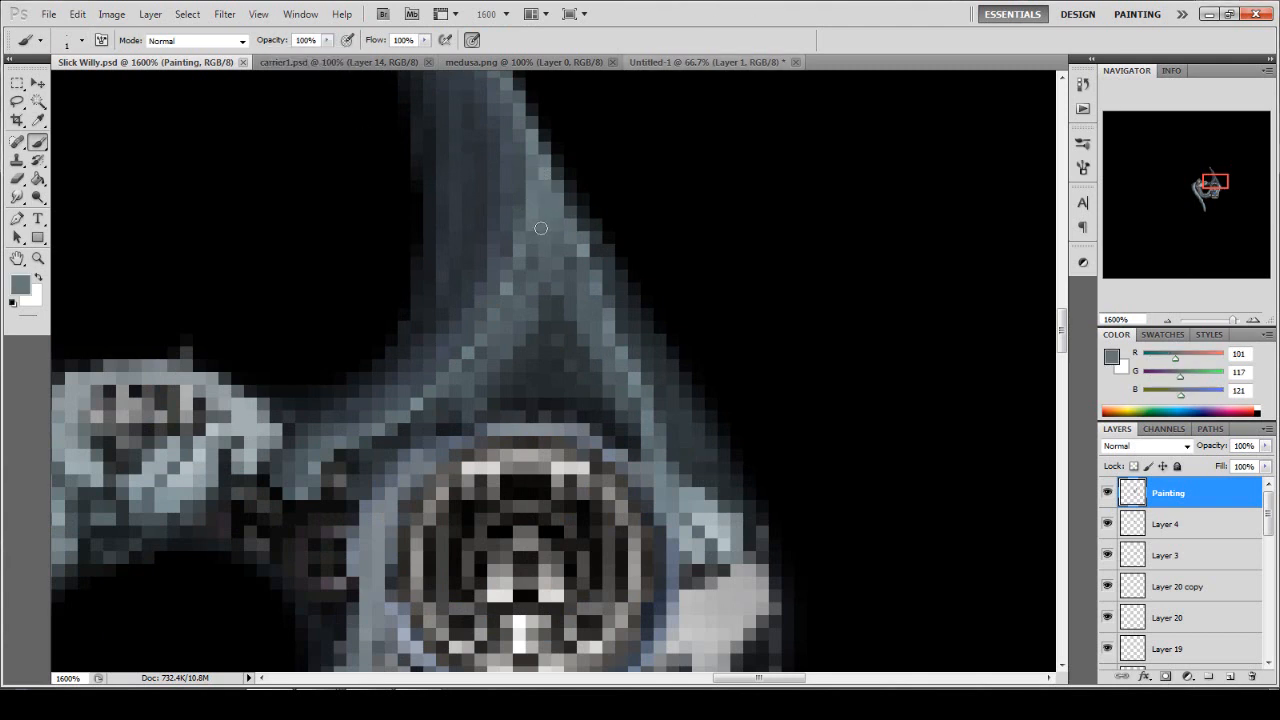
mouse_move(541, 228)
left_mouse_down()
mouse_move(472, 382)
mouse_move(454, 381)
mouse_move(497, 378)
mouse_move(573, 321)
mouse_move(628, 426)
mouse_move(612, 426)
mouse_move(614, 406)
mouse_move(553, 320)
mouse_move(572, 333)
mouse_move(507, 351)
mouse_move(552, 313)
mouse_move(521, 363)
mouse_move(423, 412)
mouse_move(582, 354)
mouse_move(491, 387)
mouse_move(556, 373)
mouse_move(571, 344)
mouse_move(620, 411)
mouse_move(584, 431)
mouse_move(602, 403)
mouse_move(499, 398)
mouse_move(433, 418)
mouse_move(576, 395)
mouse_move(638, 424)
mouse_move(638, 444)
mouse_move(528, 395)
mouse_move(452, 408)
mouse_move(576, 409)
mouse_move(471, 406)
mouse_move(419, 423)
mouse_move(364, 484)
left_mouse_up()
left_click(416, 419, "alt")
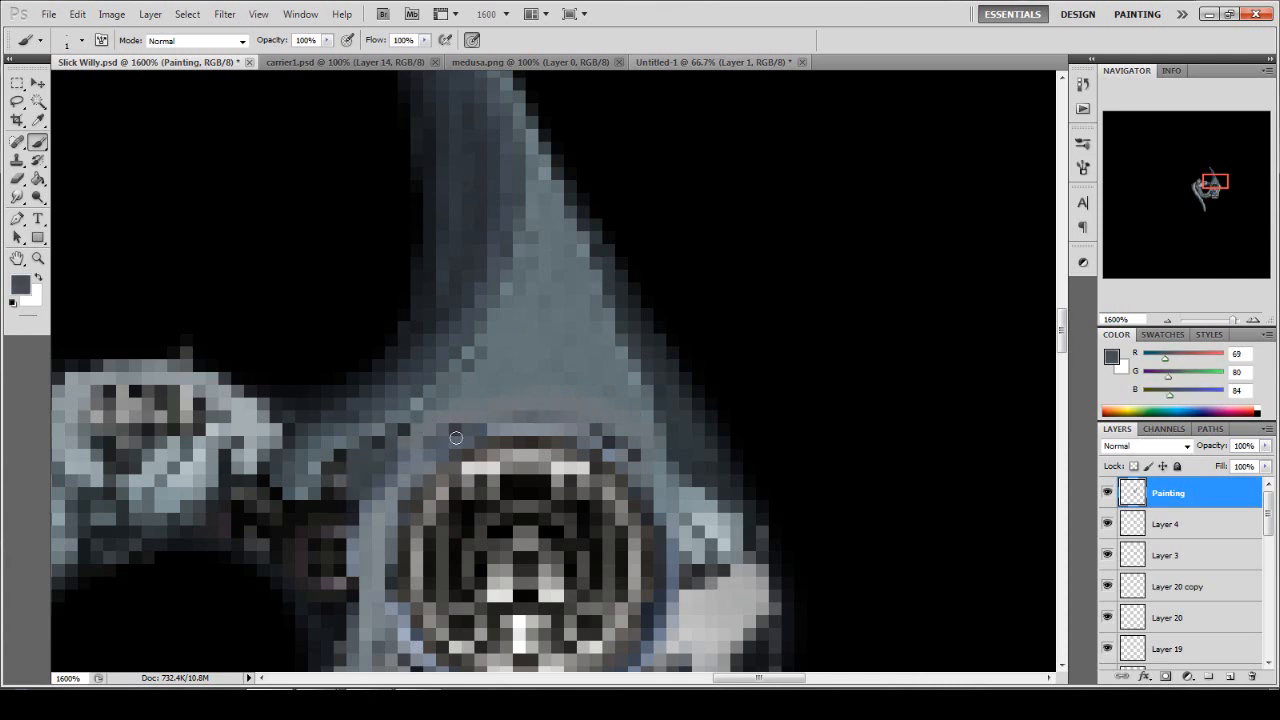
Repaint the transition between the filled triangle and the fin's dark outer edge with sampled RGB 82, 93, 98.
left_click(665, 431, "alt")
left_click_drag(664, 417, 629, 342)
key("ctrl+z")
mouse_move(611, 295)
left_mouse_down()
mouse_move(603, 286)
mouse_move(661, 438)
mouse_move(741, 514)
left_mouse_up()
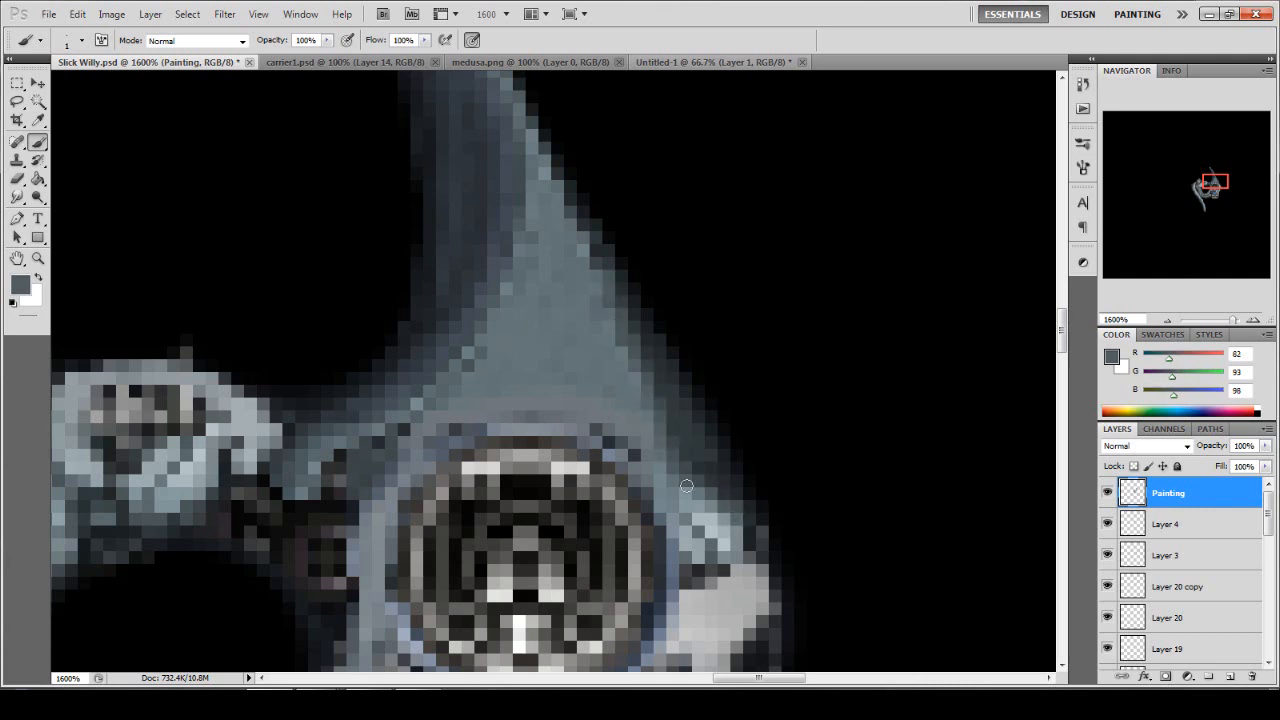
Blend the fin's base into the upper rim of the round turret with sampled RGB 92, 106, 110.
scroll(579, 383, "up", 1)
left_click(619, 343, "alt")
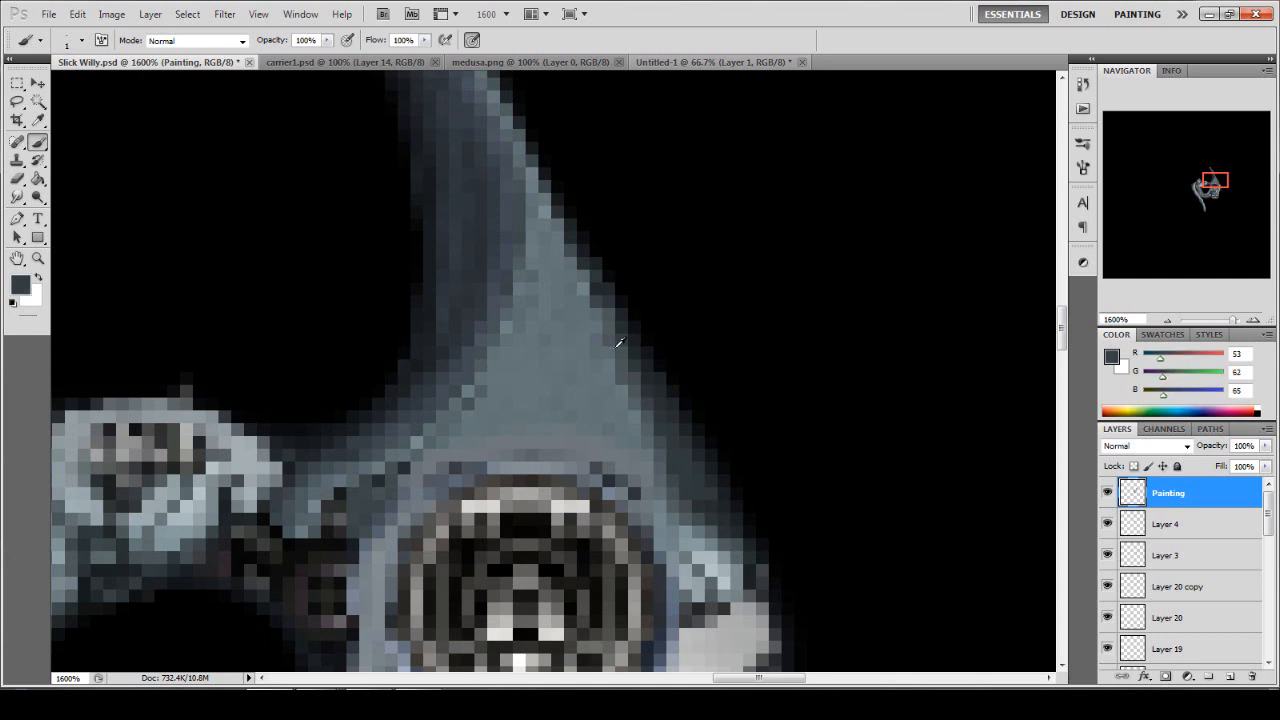
left_click_drag(464, 441, 636, 436)
key("ctrl+z")
left_click(612, 355, "alt")
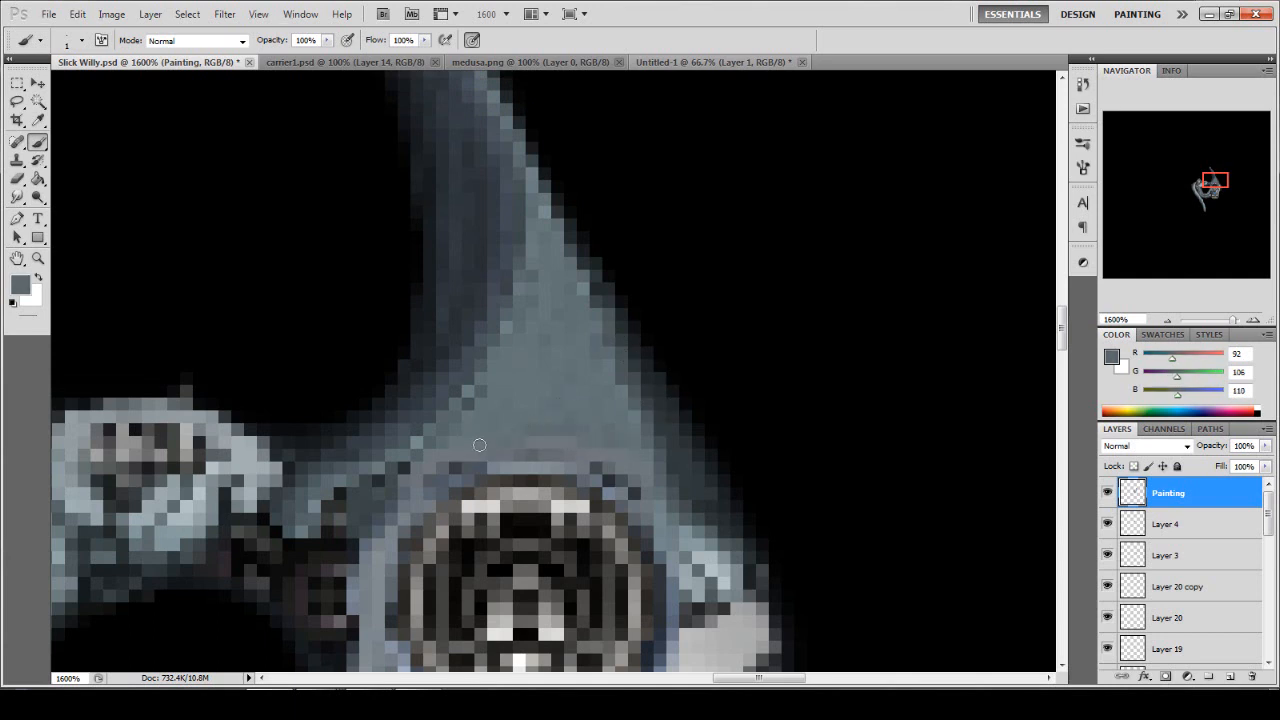
left_click_drag(535, 434, 630, 468)
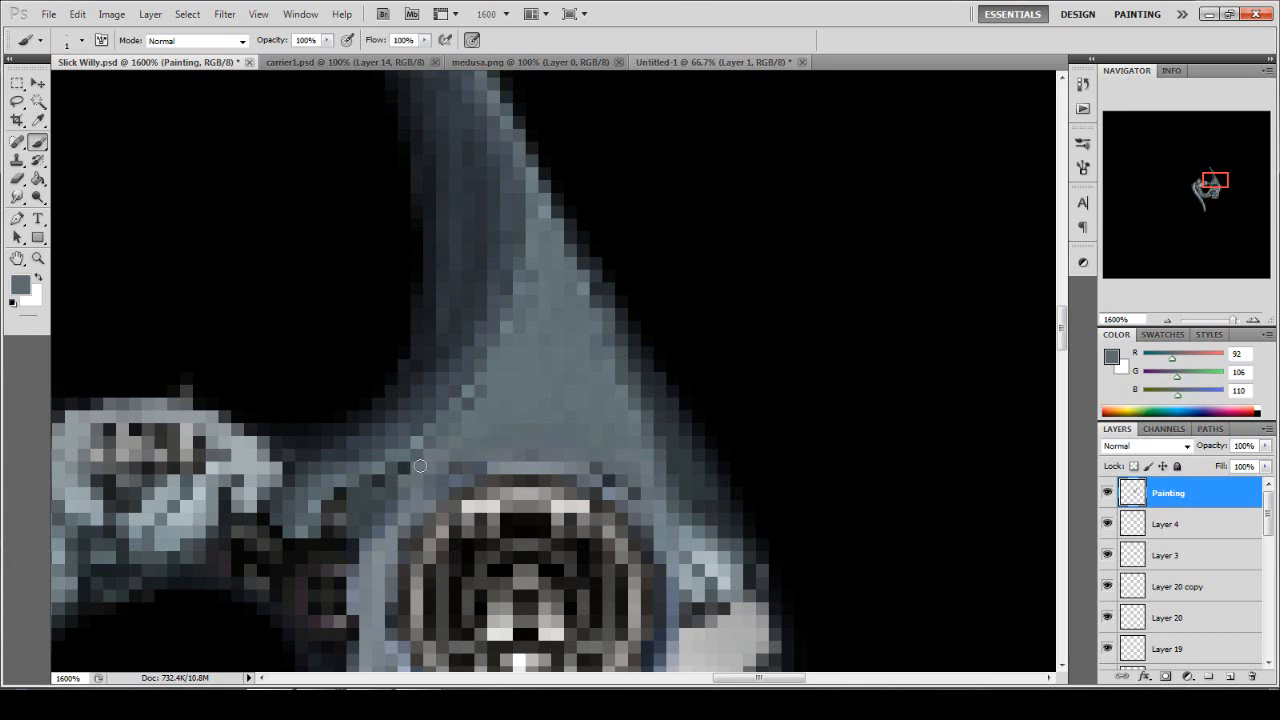
Smooth the boundary between the fin's curved blade and filled base with sampled RGB 78, 90, 95 and 113, 130, 135.
scroll(505, 355, "up", 2)
left_click(517, 285, "alt")
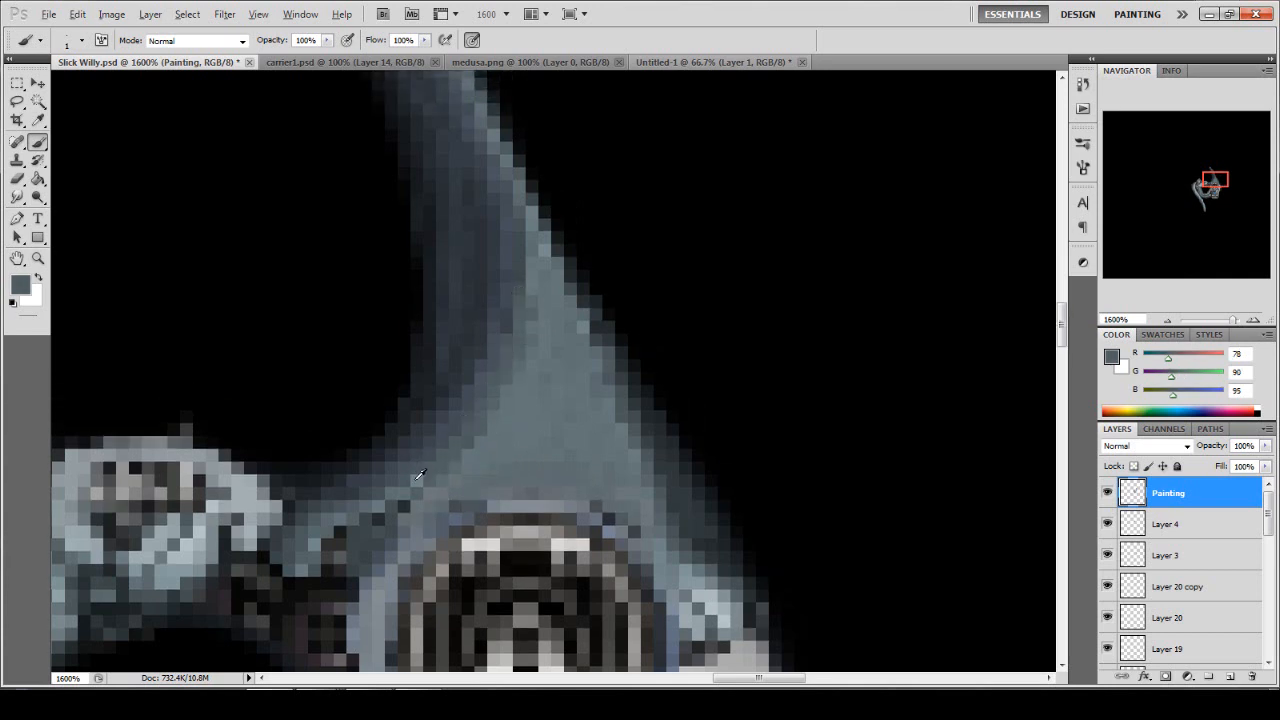
left_click(419, 474, "alt")
left_click_drag(415, 490, 455, 466)
mouse_move(530, 305)
left_mouse_down()
mouse_move(502, 416)
mouse_move(463, 463)
left_mouse_up()
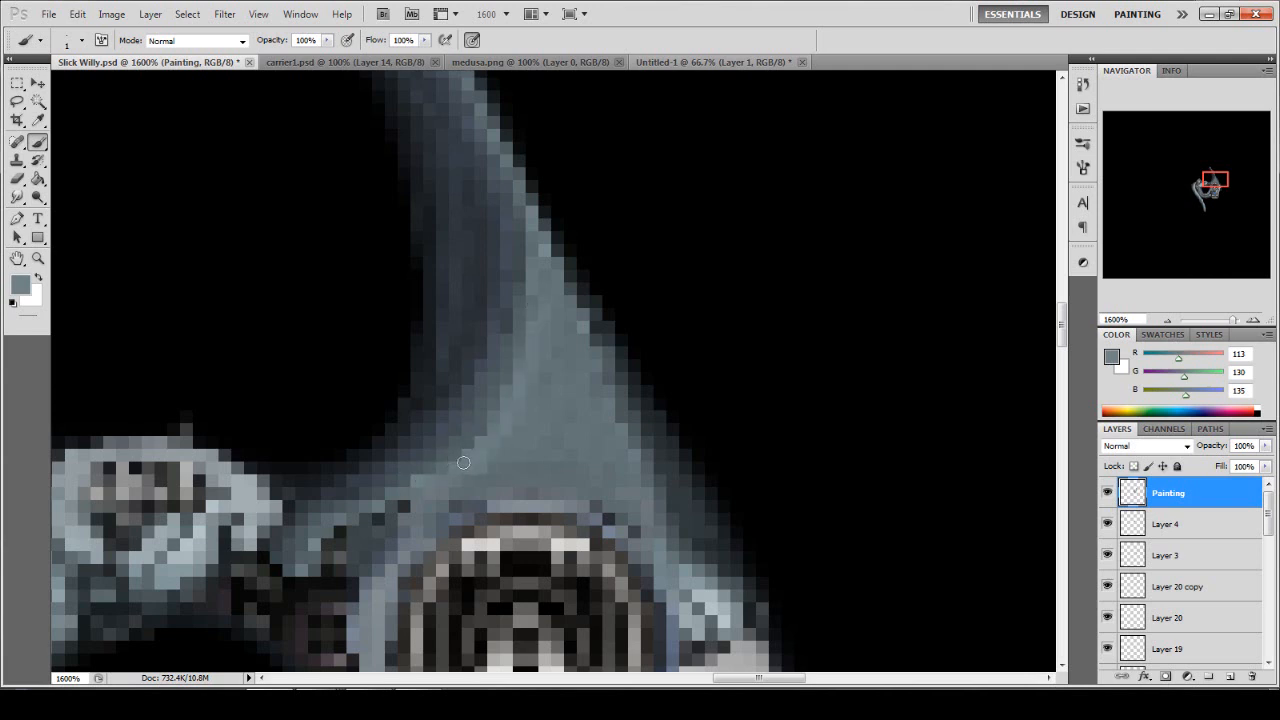
Check the ship at 100% zoom and highlight the fin base along the turret's upper rim with sampled RGB 119, 137, 142.
double_click(38, 258)
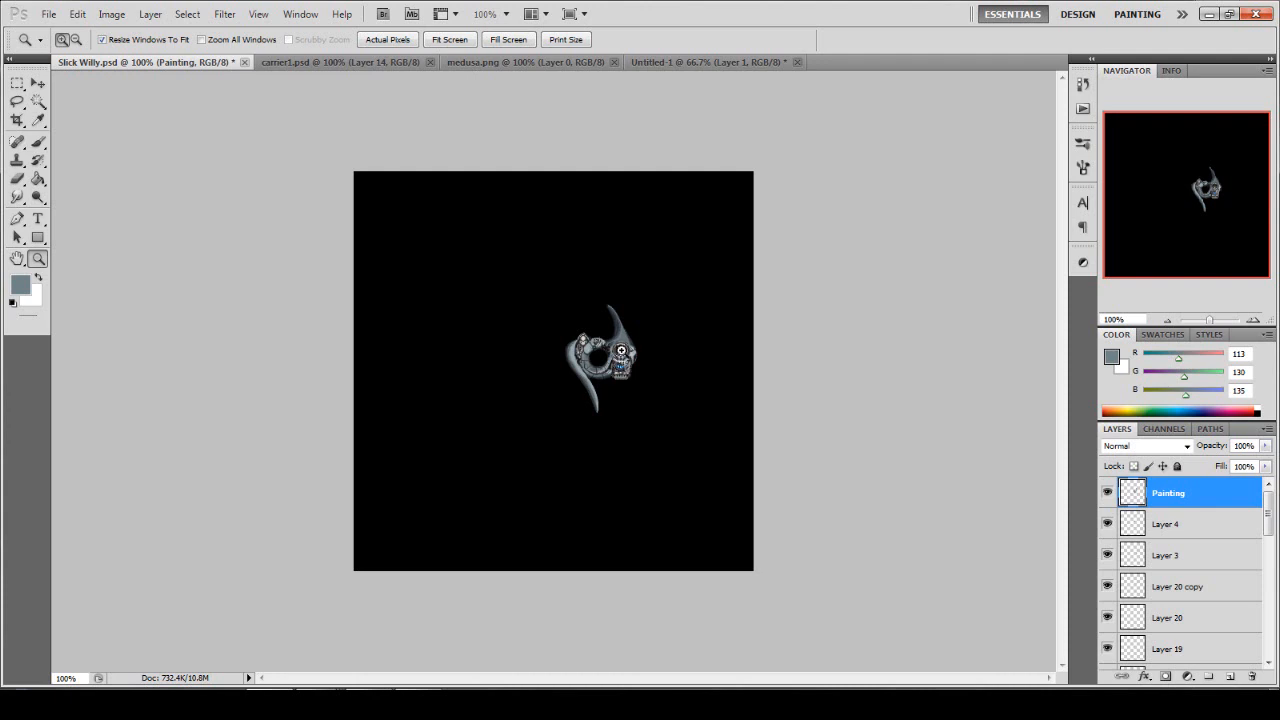
mouse_move(621, 349)
left_mouse_down()
mouse_move(517, 323)
mouse_move(509, 297)
left_mouse_up()
key("b")
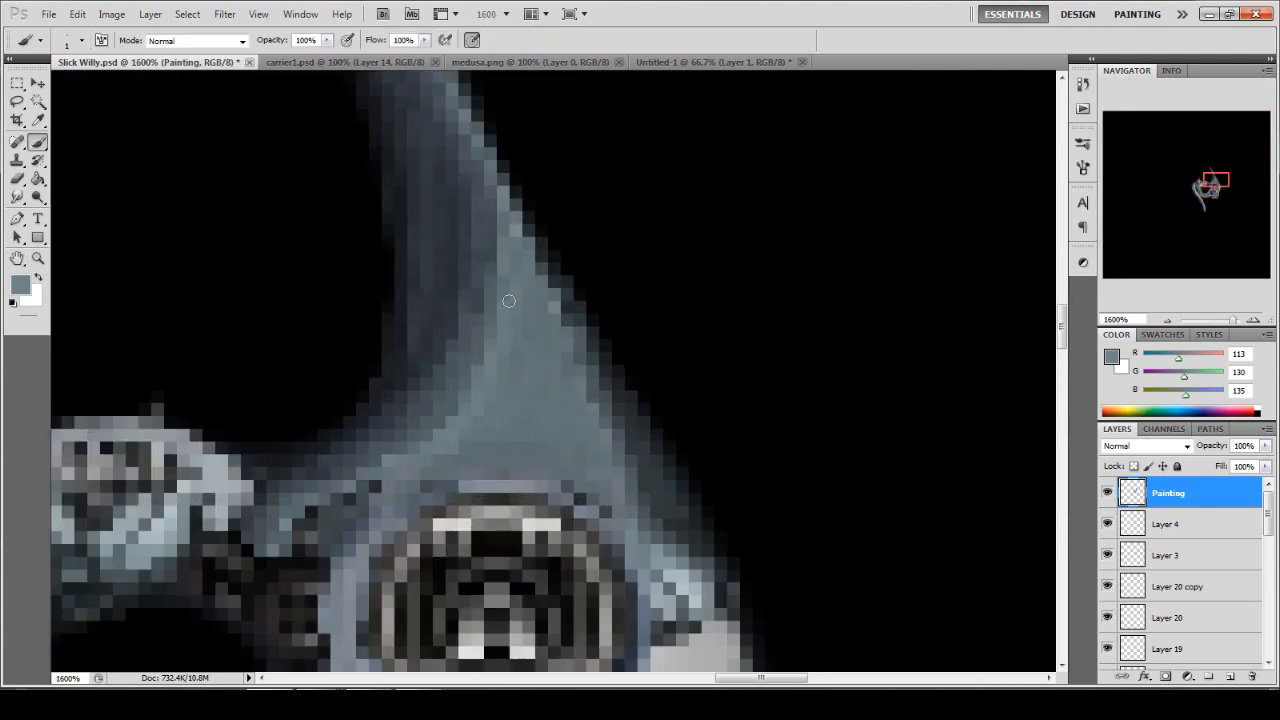
left_click(505, 206, "alt")
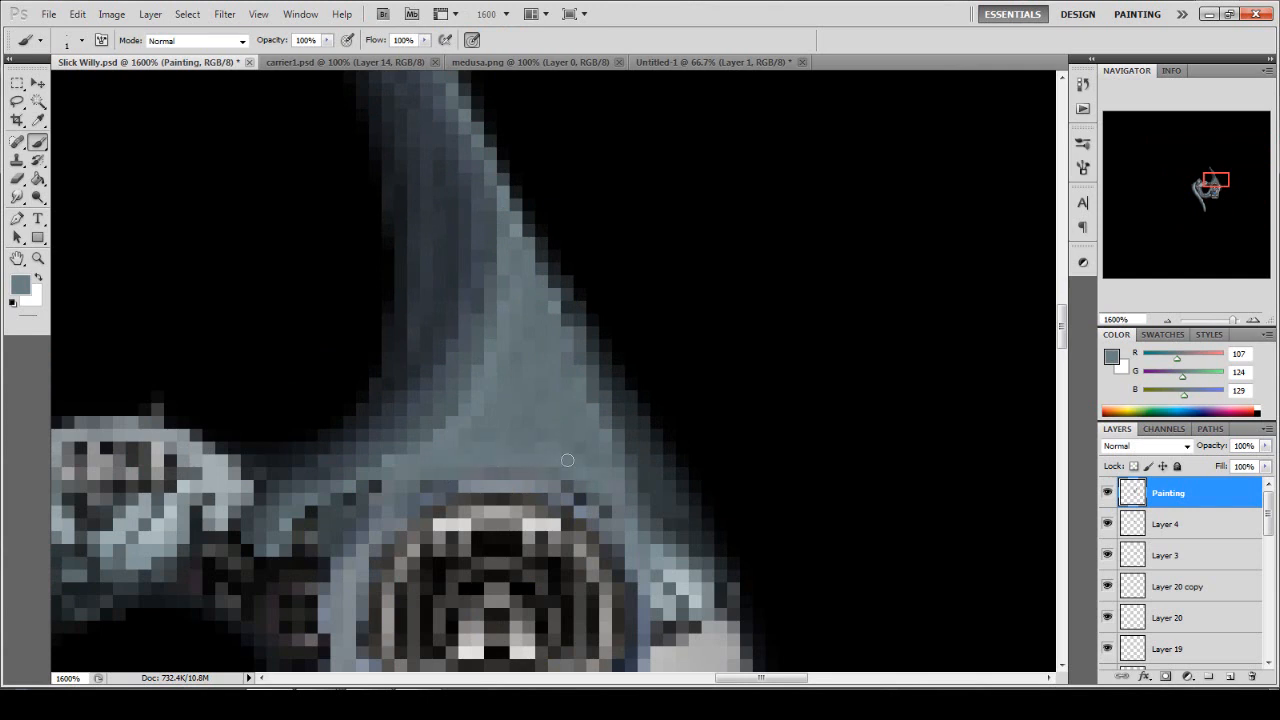
left_click(520, 222, "alt")
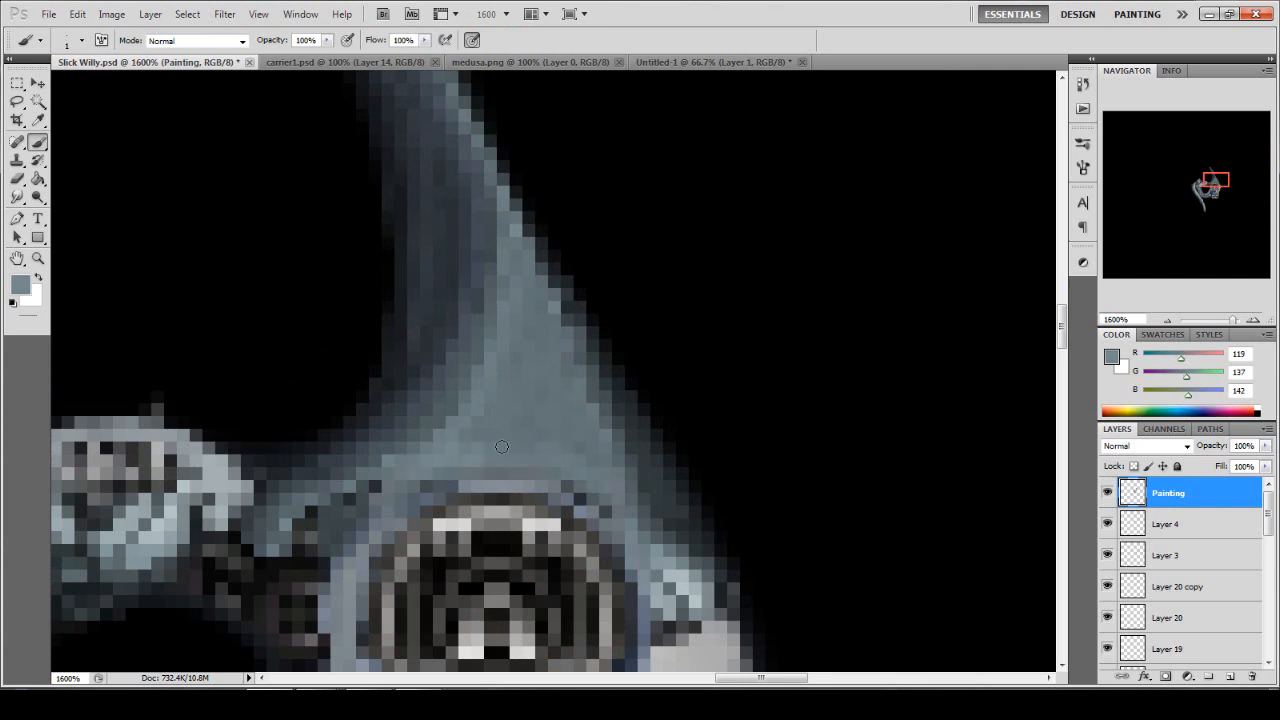
mouse_move(502, 447)
left_mouse_down()
mouse_move(600, 472)
mouse_move(603, 485)
left_mouse_up()
left_click(539, 306, "alt")
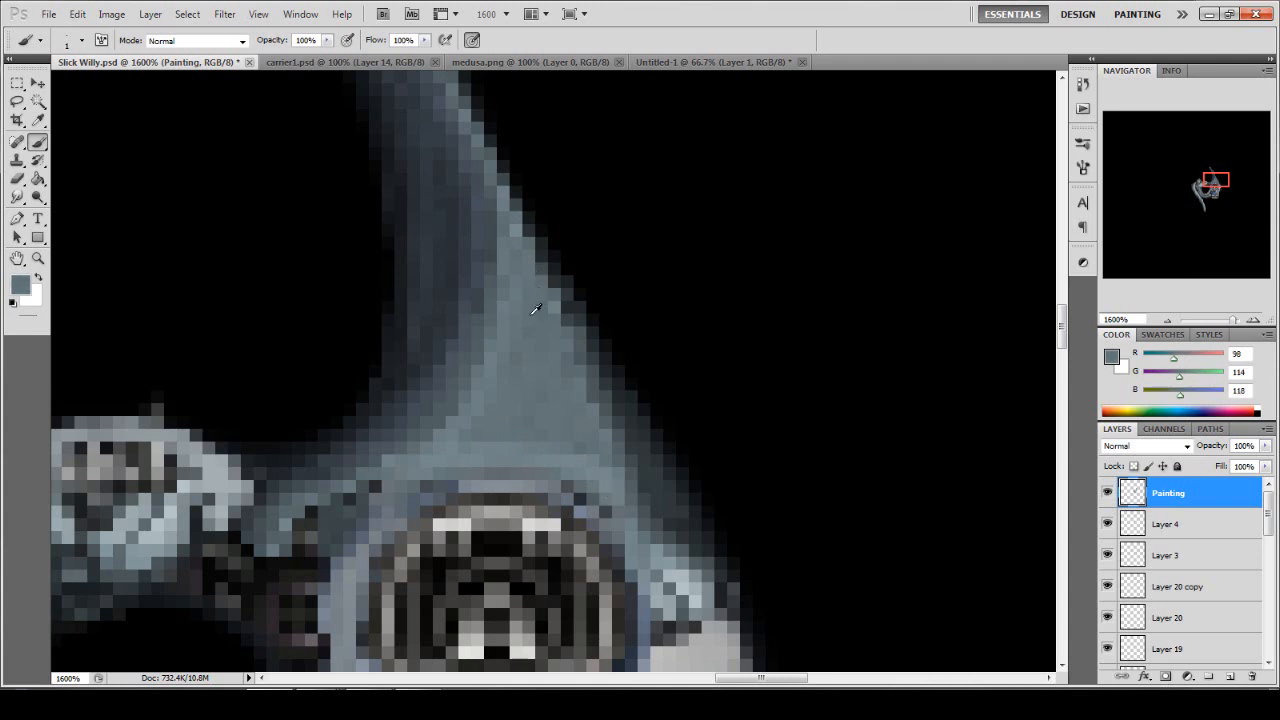
Widen the lighter band along the fin's outer edge up to its tip with sampled RGB 82, 94, 99.
scroll(511, 301, "up", 2)
scroll(511, 301, "up", 1)
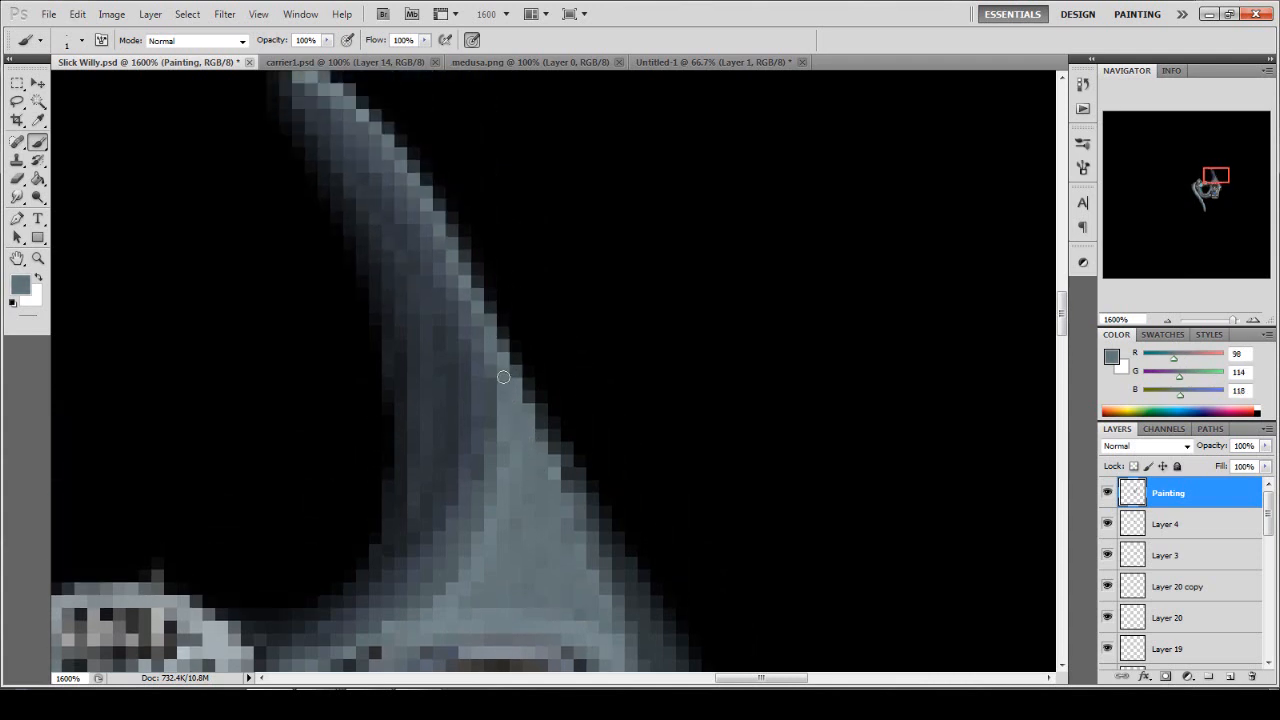
left_click(496, 357, "alt")
mouse_move(496, 357)
left_mouse_down()
mouse_move(476, 311)
mouse_move(480, 352)
mouse_move(454, 291)
mouse_move(461, 271)
mouse_move(394, 152)
mouse_move(348, 102)
mouse_move(301, 82)
left_mouse_up()
scroll(330, 177, "up", 1)
left_click_drag(323, 144, 298, 135)
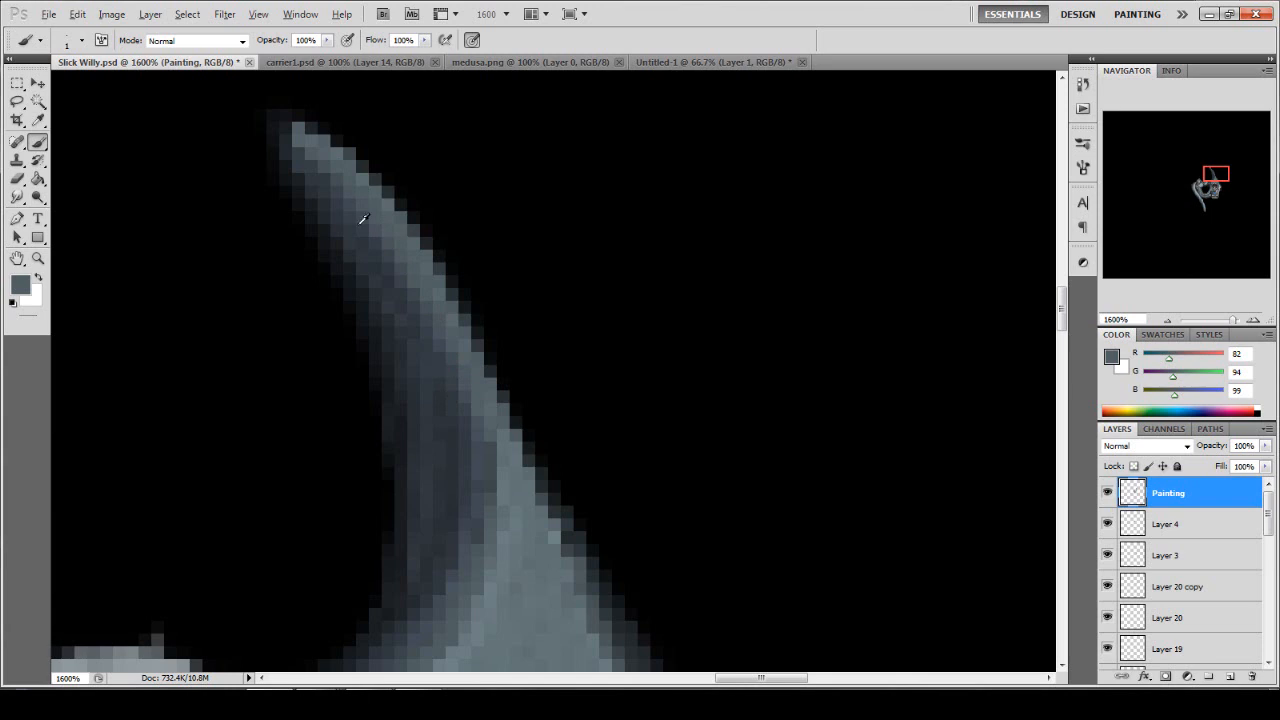
Blend the fin's light outer band into its dark inner shading at 53% brush opacity, sampling colours such as RGB 59, 67, 76.
left_click(340, 192, "alt")
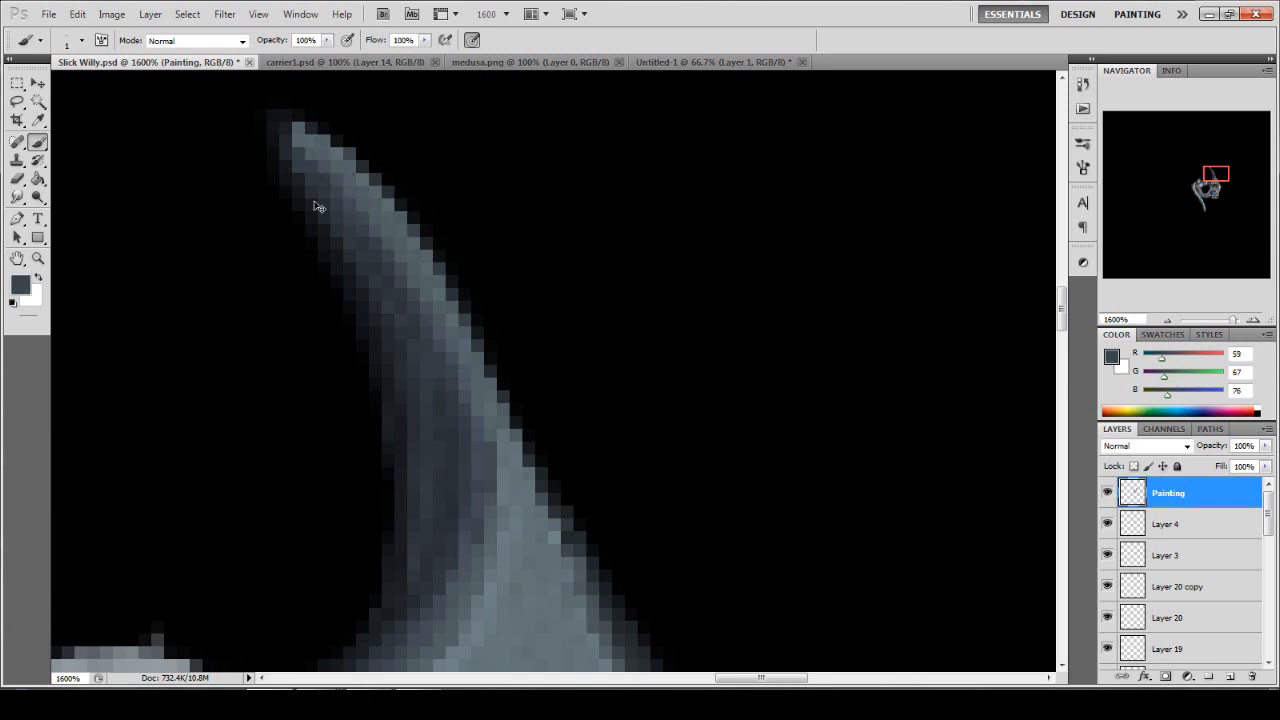
left_click_drag(328, 40, 289, 60)
left_click(348, 195, "alt")
mouse_move(384, 240)
left_mouse_down()
mouse_move(449, 400)
mouse_move(458, 462)
mouse_move(490, 426)
mouse_move(476, 436)
mouse_move(489, 438)
mouse_move(423, 614)
left_mouse_up()
Highlight the fin base along the large turret's upper rim with sampled RGB 216, 214, 213 at 18% brush opacity.
scroll(423, 614, "down", 1)
left_click(557, 449, "alt")
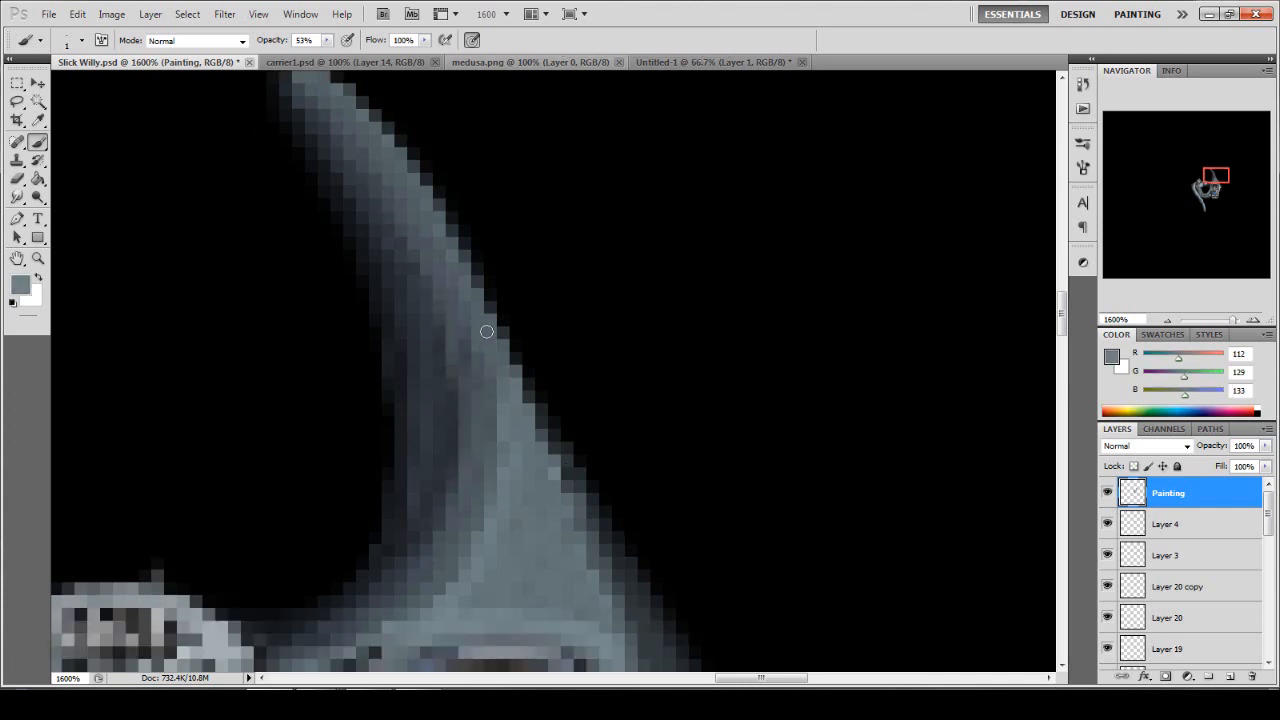
scroll(480, 579, "down", 1)
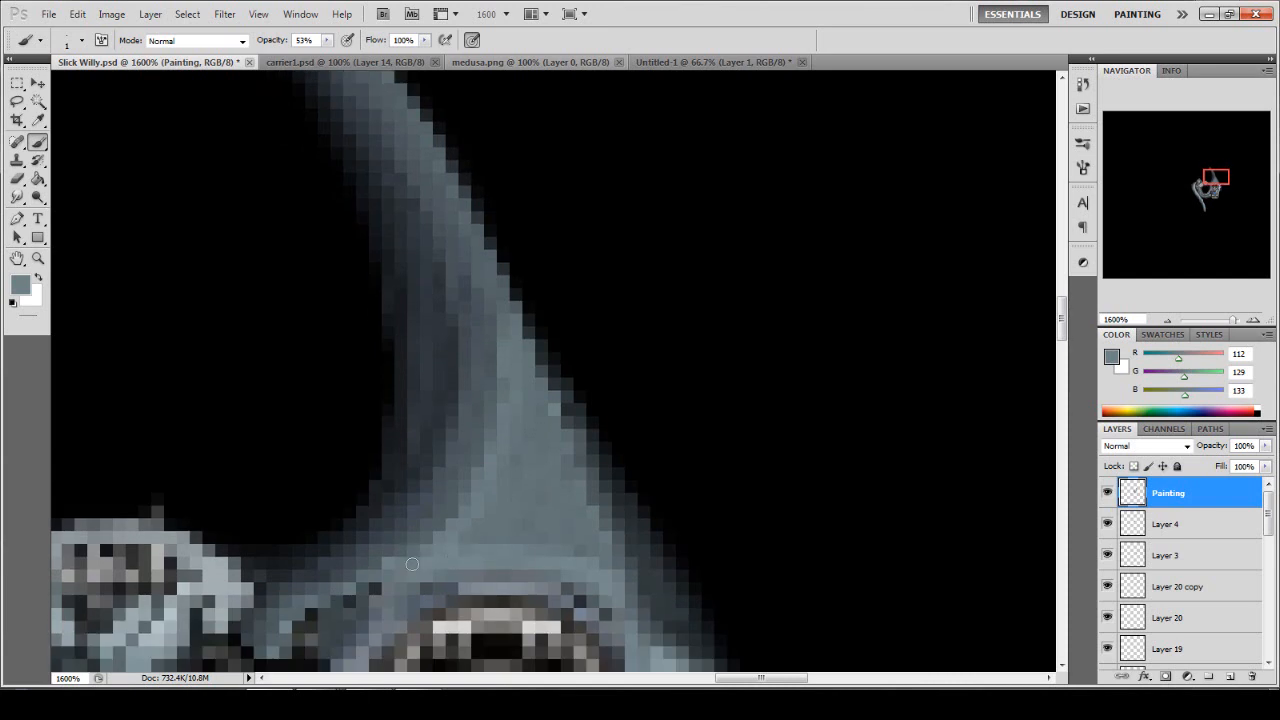
scroll(412, 564, "down", 1)
left_click(456, 582, "alt")
left_click_drag(422, 524, 450, 519)
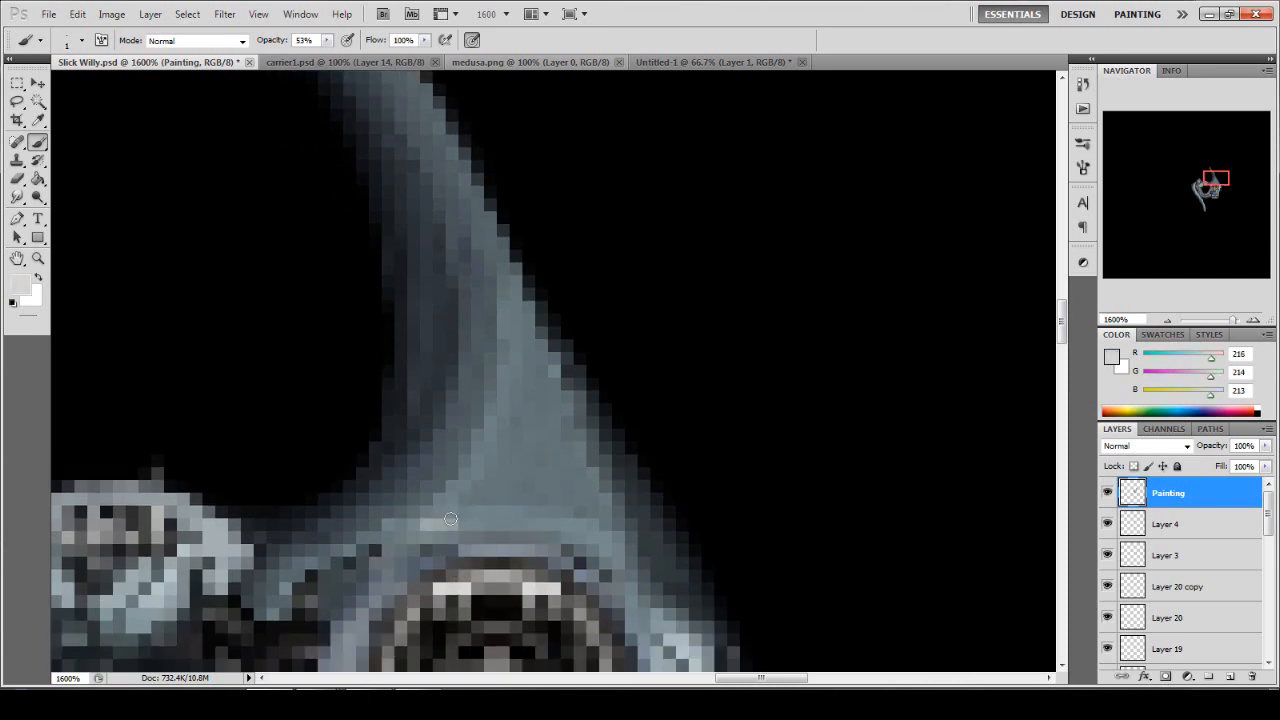
left_click_drag(326, 40, 298, 56)
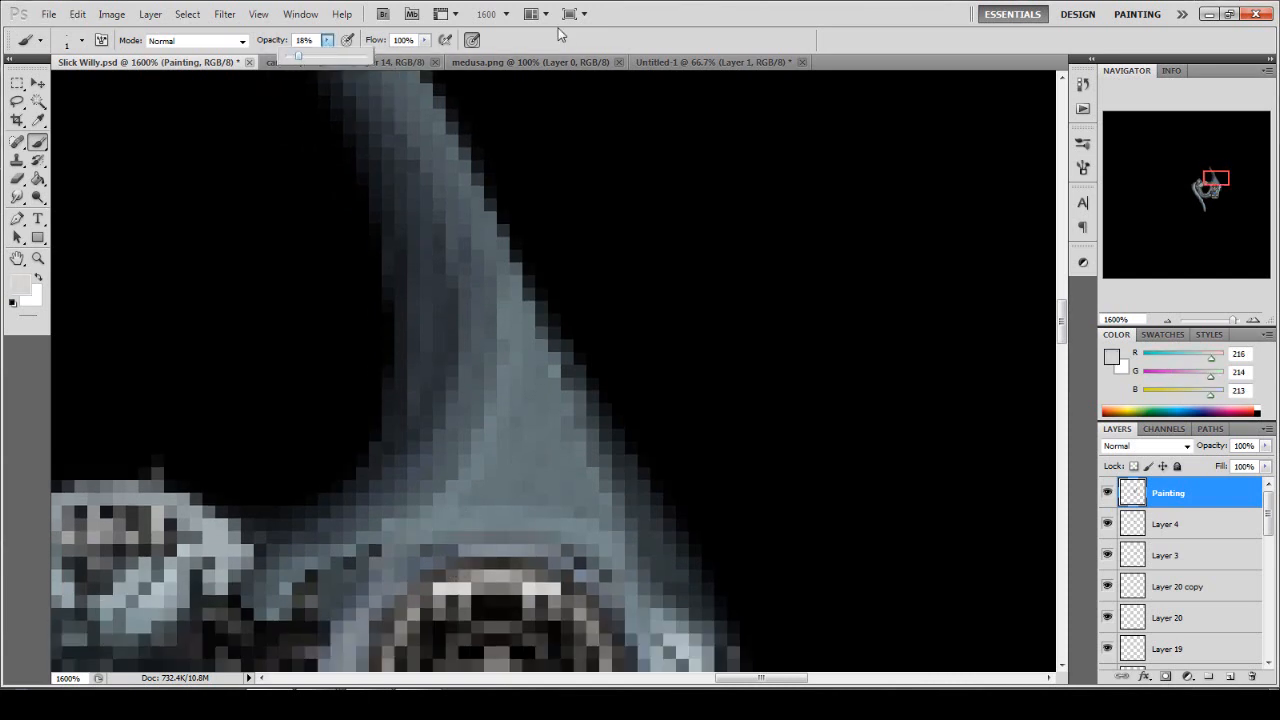
mouse_move(477, 507)
left_mouse_down()
mouse_move(420, 541)
mouse_move(538, 510)
mouse_move(626, 558)
mouse_move(632, 605)
left_mouse_up()
mouse_move(420, 523)
left_mouse_down()
mouse_move(317, 565)
mouse_move(270, 612)
left_mouse_up()
Check the ship at 100% zoom and smooth the jagged pixels along the fin's outer edge with sampled RGB 64, 75, 78.
key("ctrl+minus")
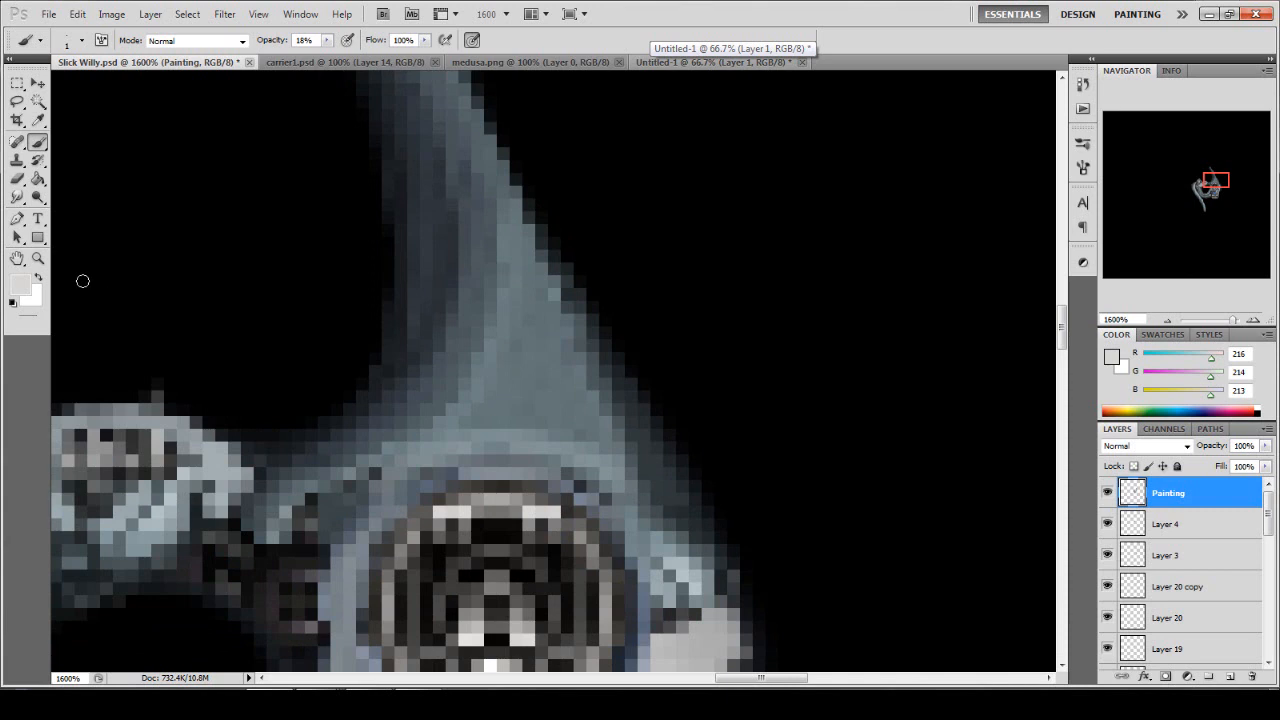
double_click(37, 259)
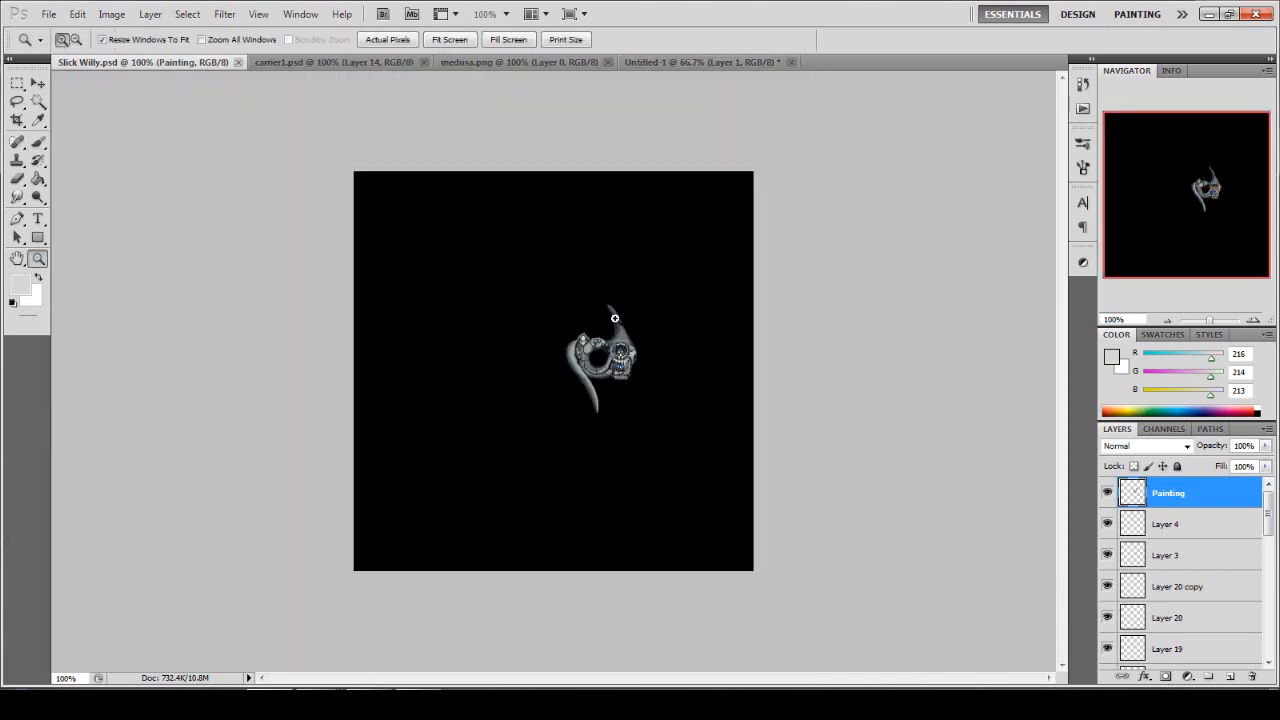
left_click(610, 358)
left_click(553, 434)
left_click(552, 436)
left_click(552, 436)
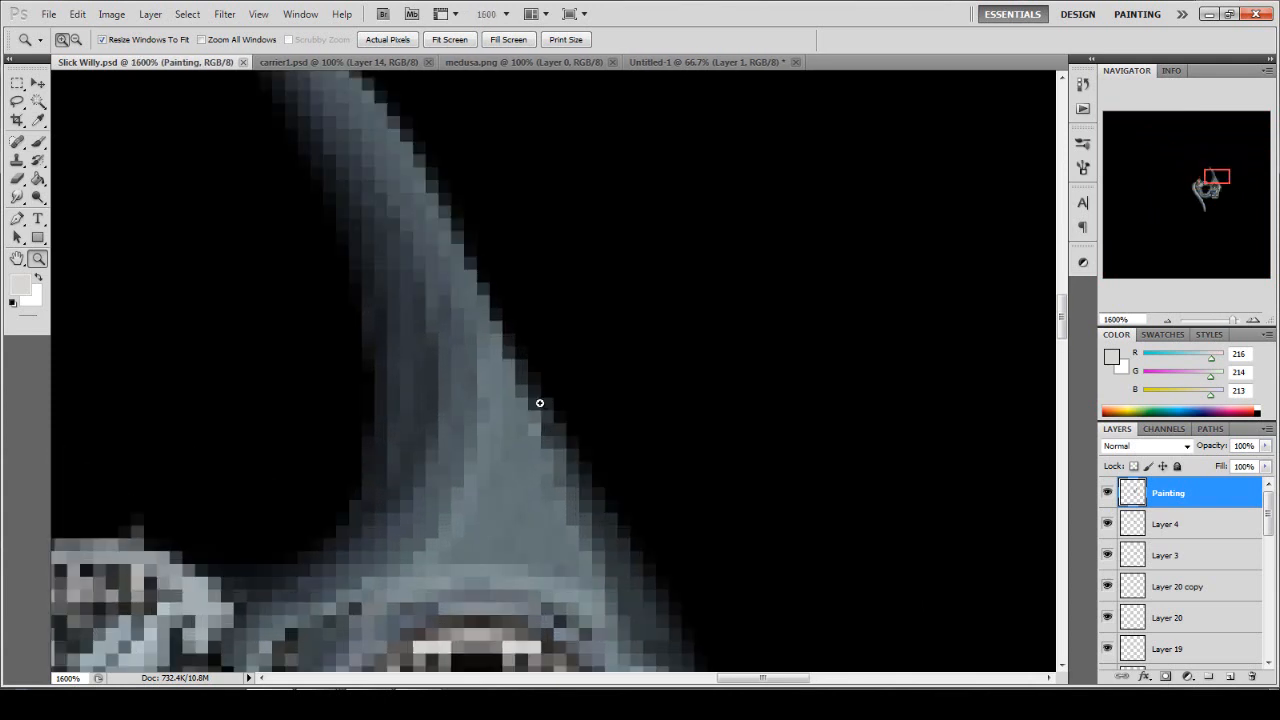
key("b")
left_click(511, 357, "alt")
mouse_move(490, 340)
left_mouse_down()
mouse_move(477, 304)
mouse_move(495, 336)
left_mouse_up()
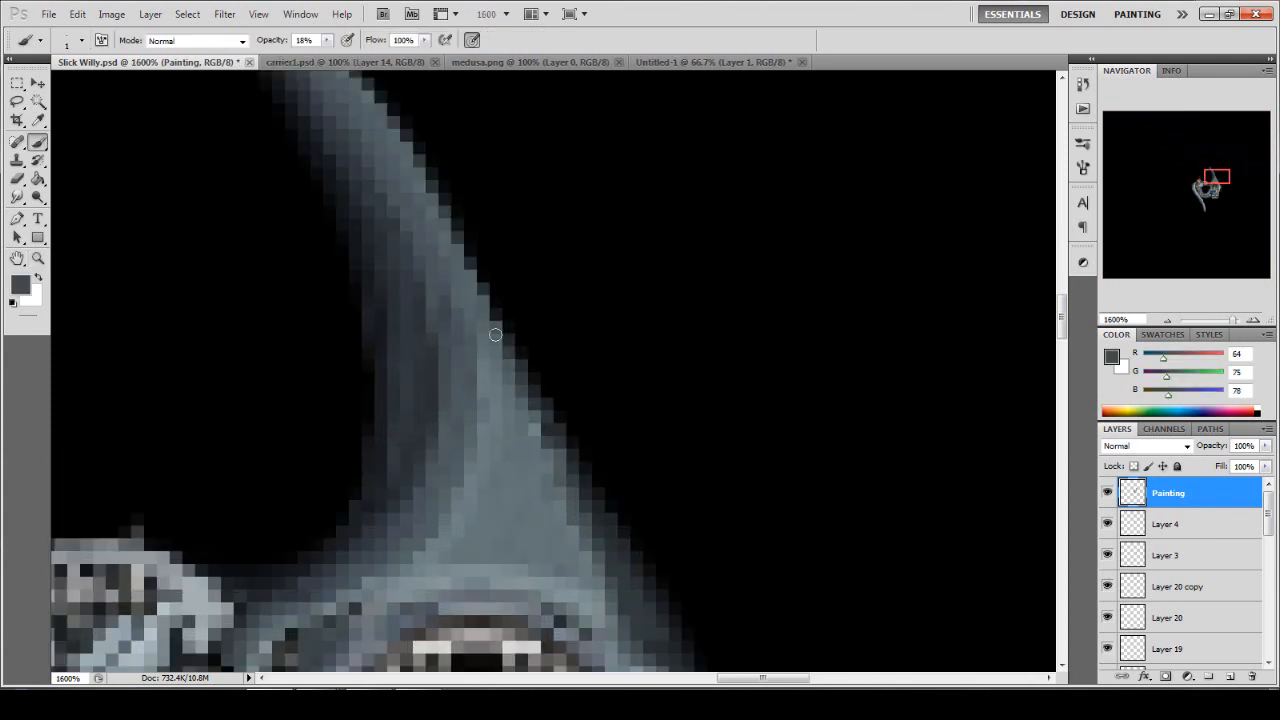
scroll(460, 299, "up", 2)
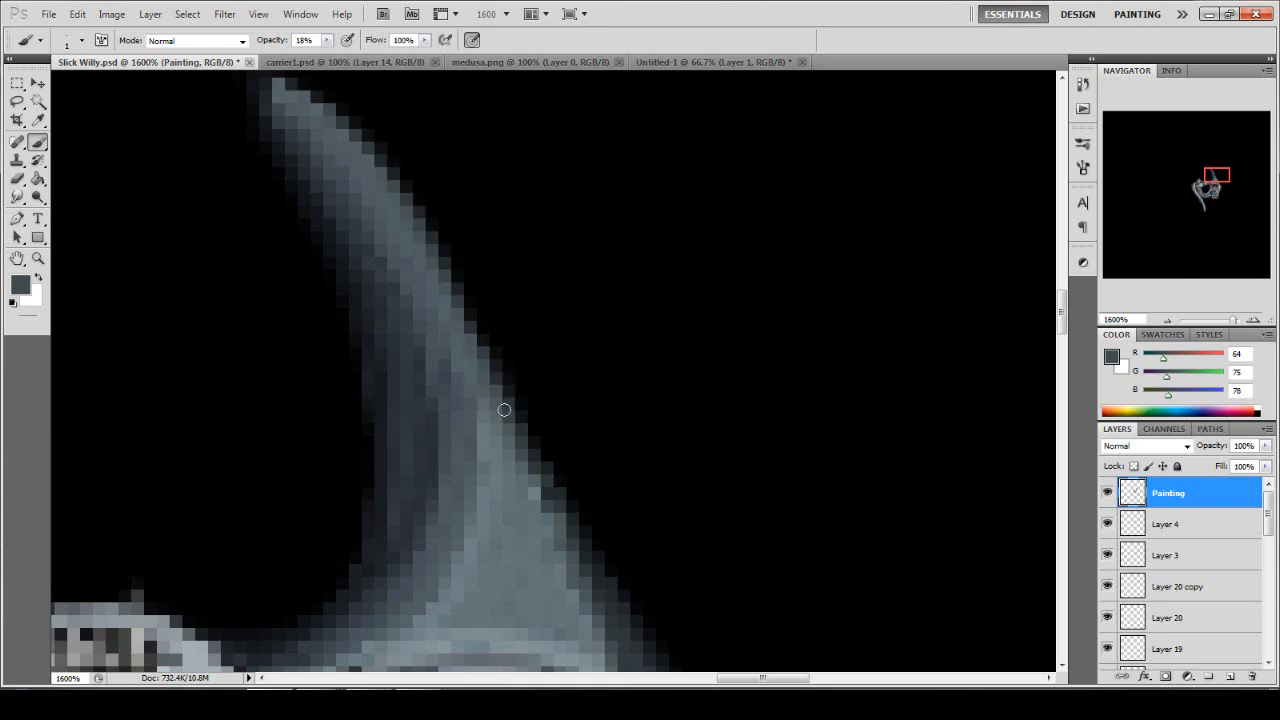
key("e")
key("b")
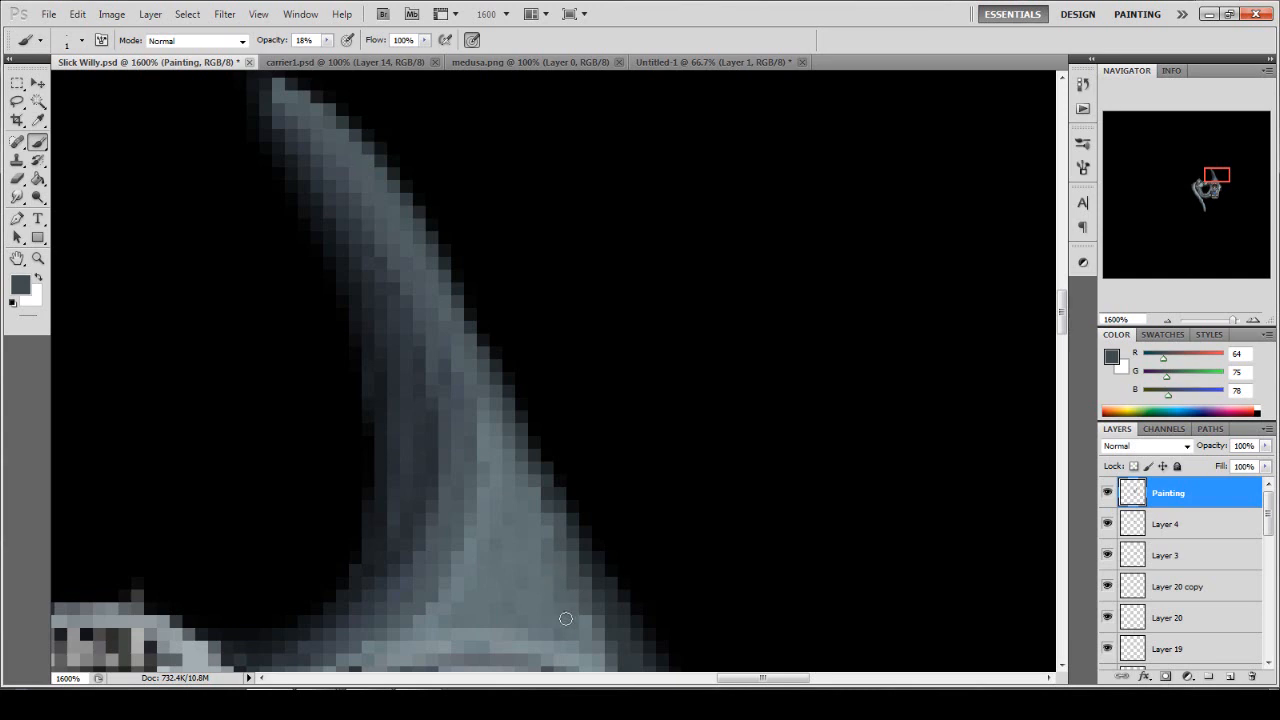
Review the whole ship, then round off the small turret's upper rim at 100% brush opacity with sampled RGB 137, 145, 149.
double_click(38, 258)
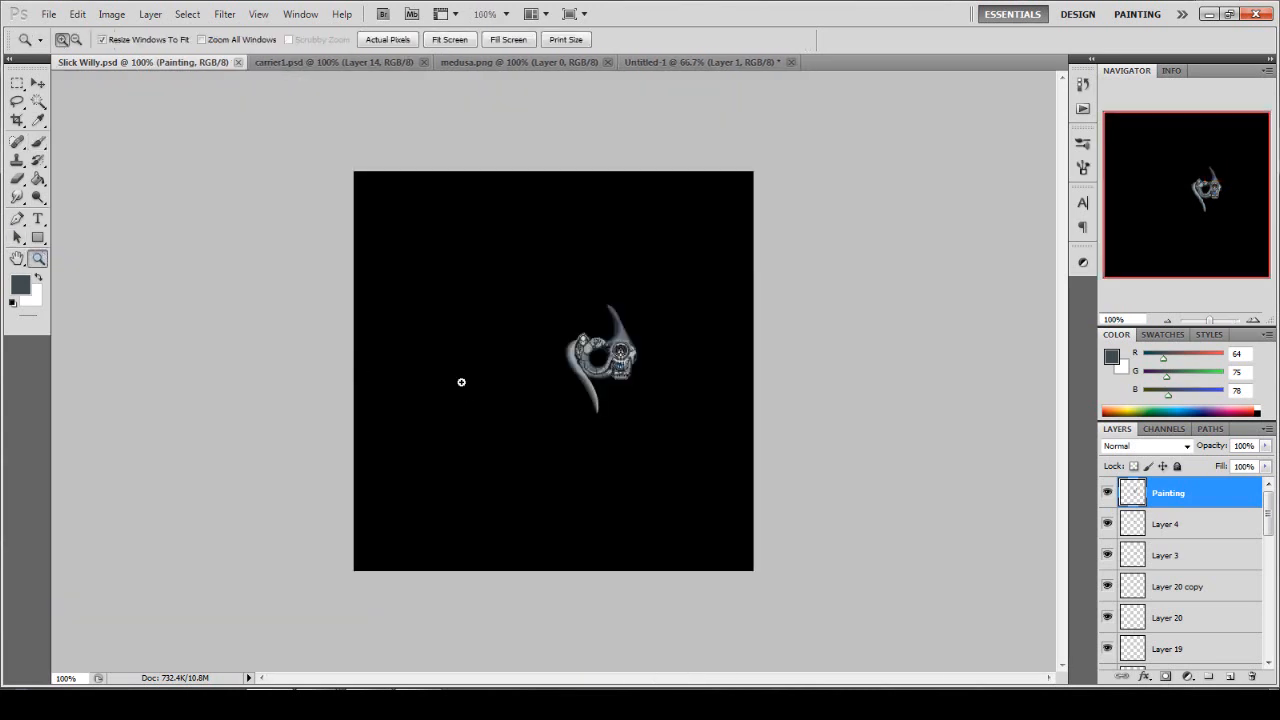
left_click(618, 362)
left_click(590, 347)
left_click(517, 343)
left_click(515, 342)
left_click(513, 342)
left_click(511, 341)
left_click(508, 340)
left_click(507, 340)
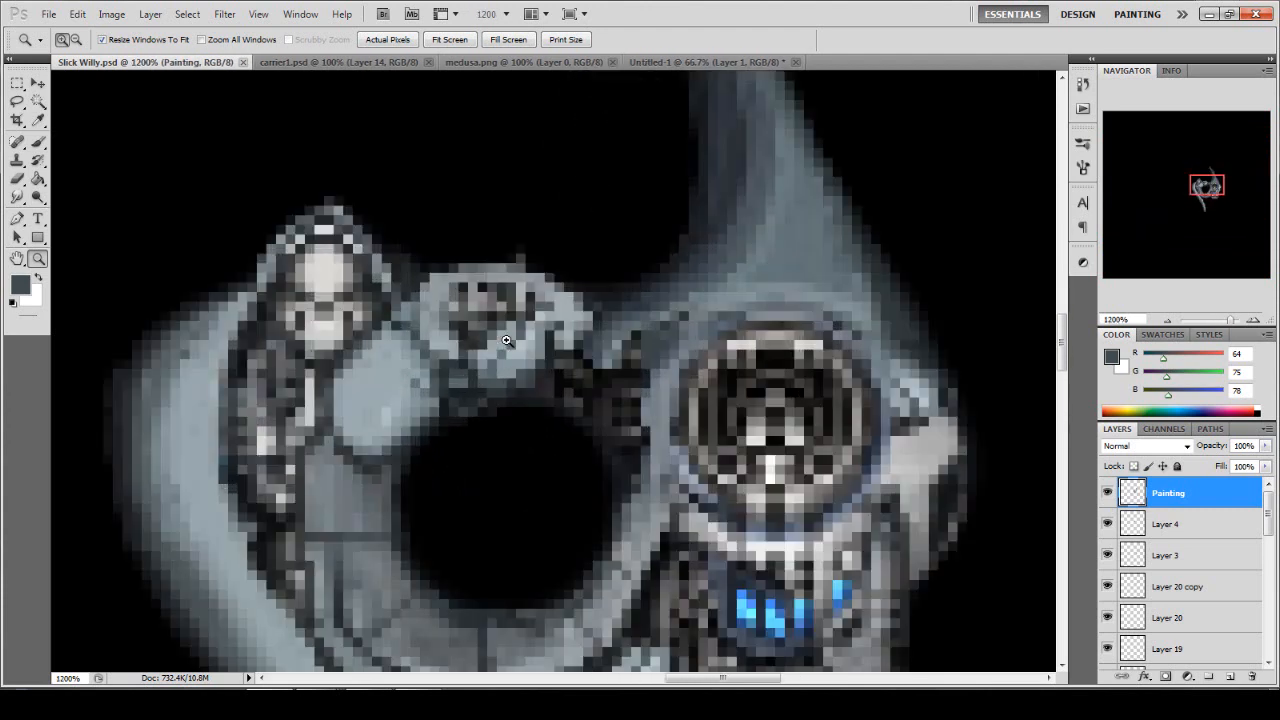
key("b")
left_click(545, 277, "alt")
left_click(327, 40)
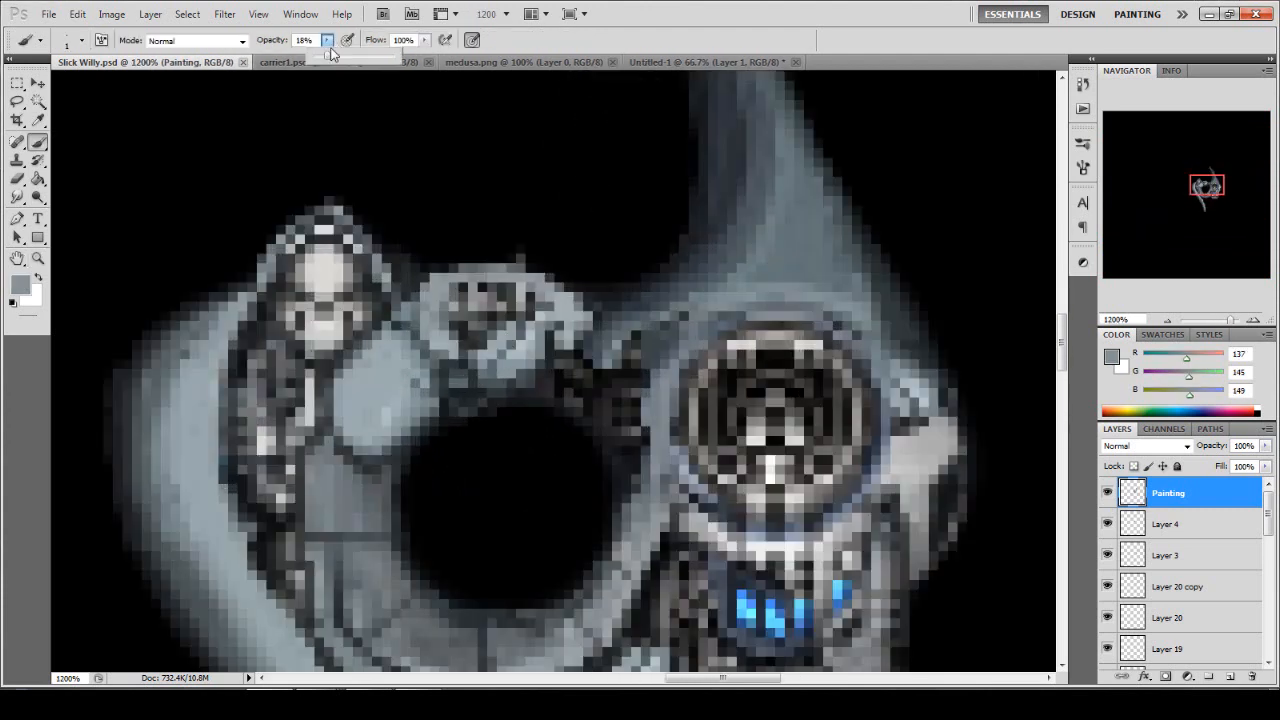
left_click(657, 15)
mouse_move(489, 260)
left_mouse_down()
mouse_move(434, 272)
mouse_move(458, 256)
mouse_move(536, 258)
mouse_move(491, 249)
mouse_move(541, 276)
mouse_move(514, 257)
mouse_move(465, 263)
mouse_move(483, 253)
mouse_move(456, 270)
mouse_move(511, 261)
mouse_move(432, 293)
left_mouse_up()
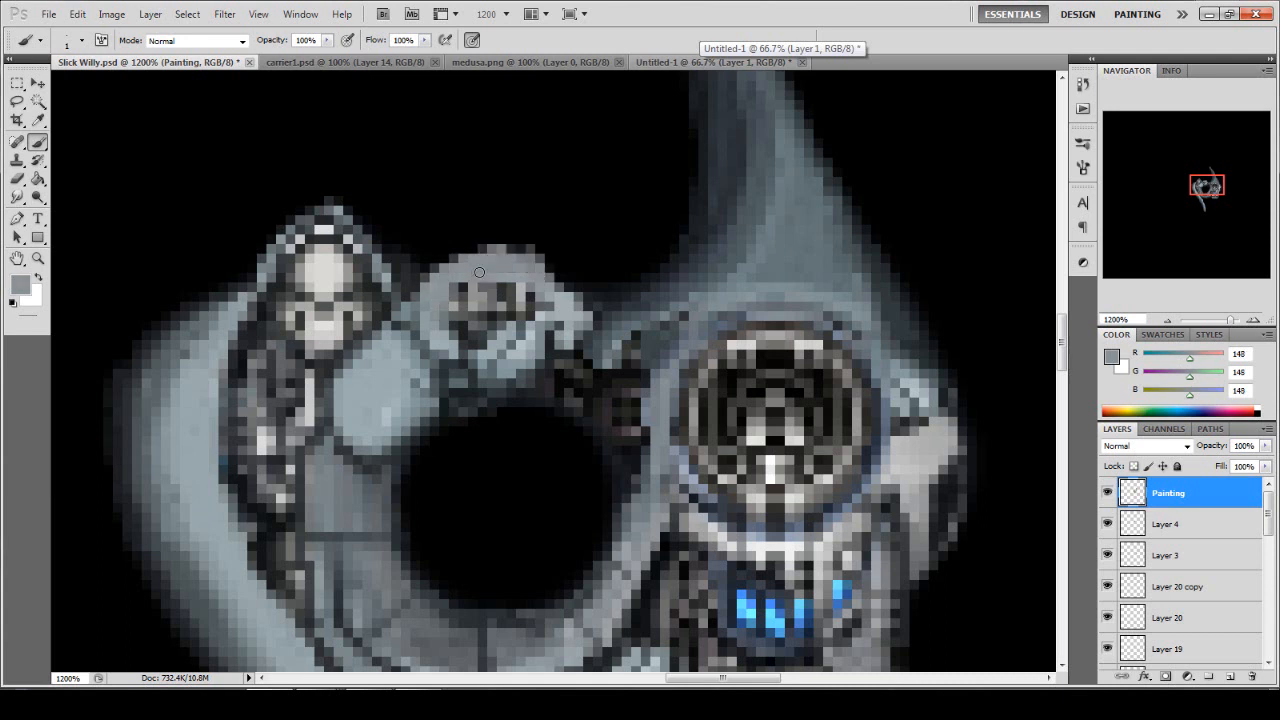
Refine the small turret's inner ring and shade its lower side with sampled RGB 94, 106, 110 and 26, 32, 34.
left_click(484, 283, "alt")
mouse_move(488, 275)
left_mouse_down()
mouse_move(464, 277)
mouse_move(449, 300)
mouse_move(449, 336)
mouse_move(492, 340)
mouse_move(520, 315)
mouse_move(538, 285)
mouse_move(494, 271)
mouse_move(530, 287)
mouse_move(527, 325)
left_mouse_up()
left_click(510, 343, "alt")
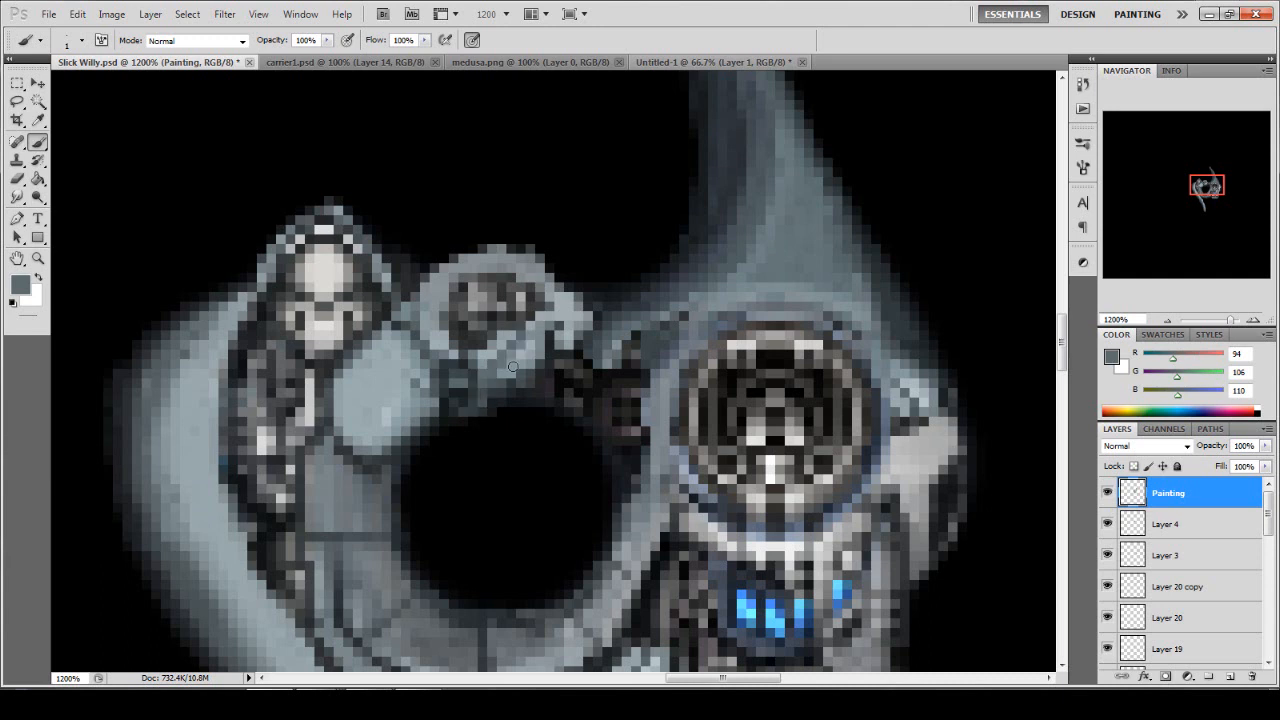
left_click(473, 400, "alt")
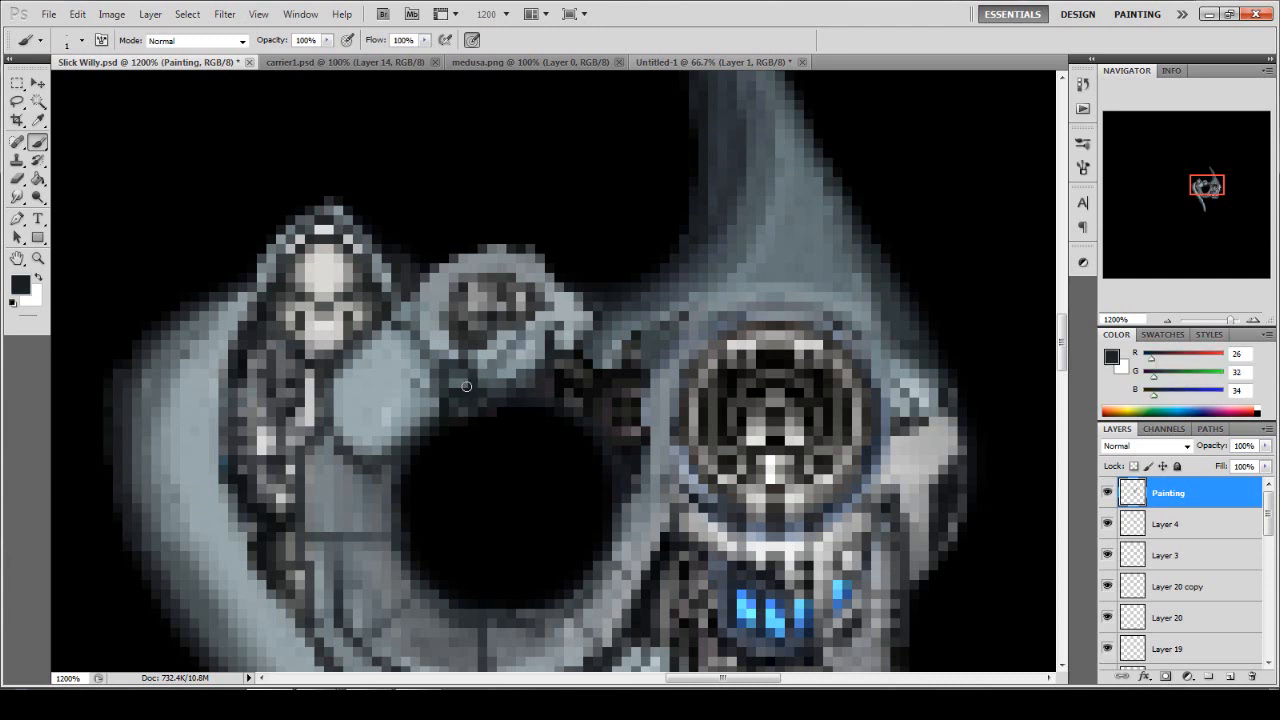
Touch up the joint between the two turrets with sampled RGB 57, 68, 74, and 56, 63, 69 at 44% brush opacity.
left_click(591, 362, "alt")
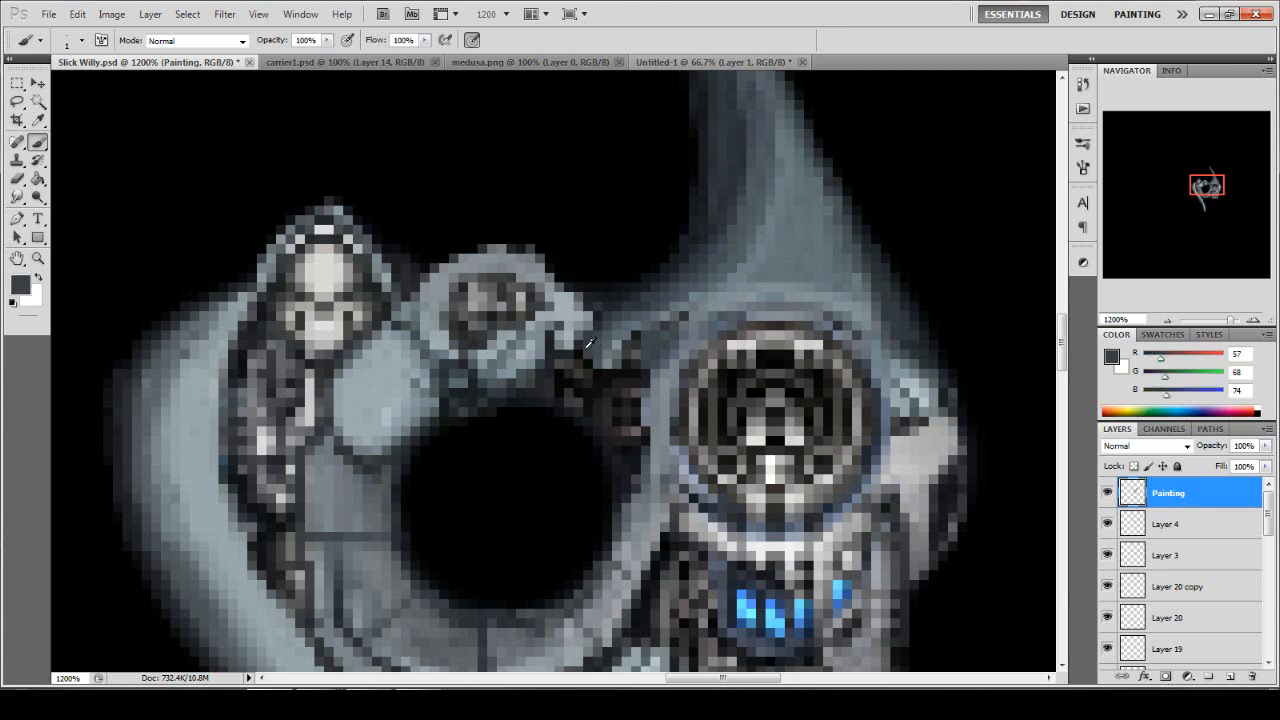
left_click(594, 357, "alt")
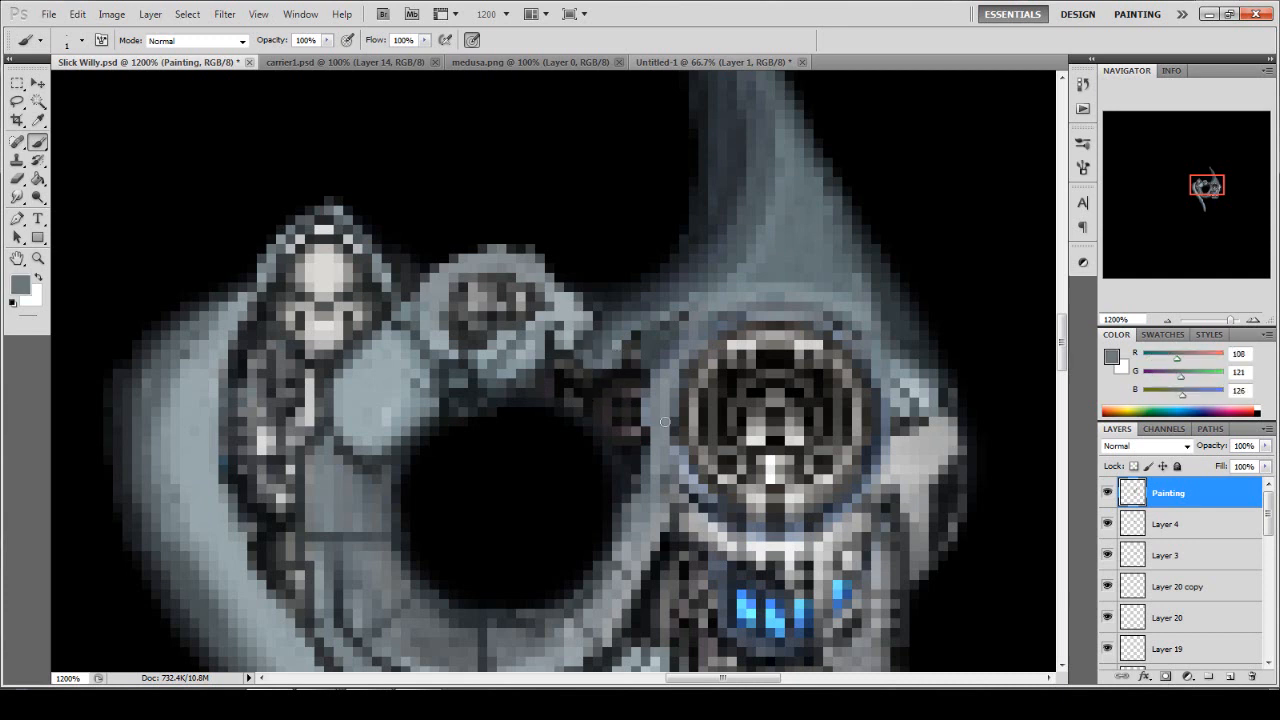
left_click(327, 41)
left_click(281, 55)
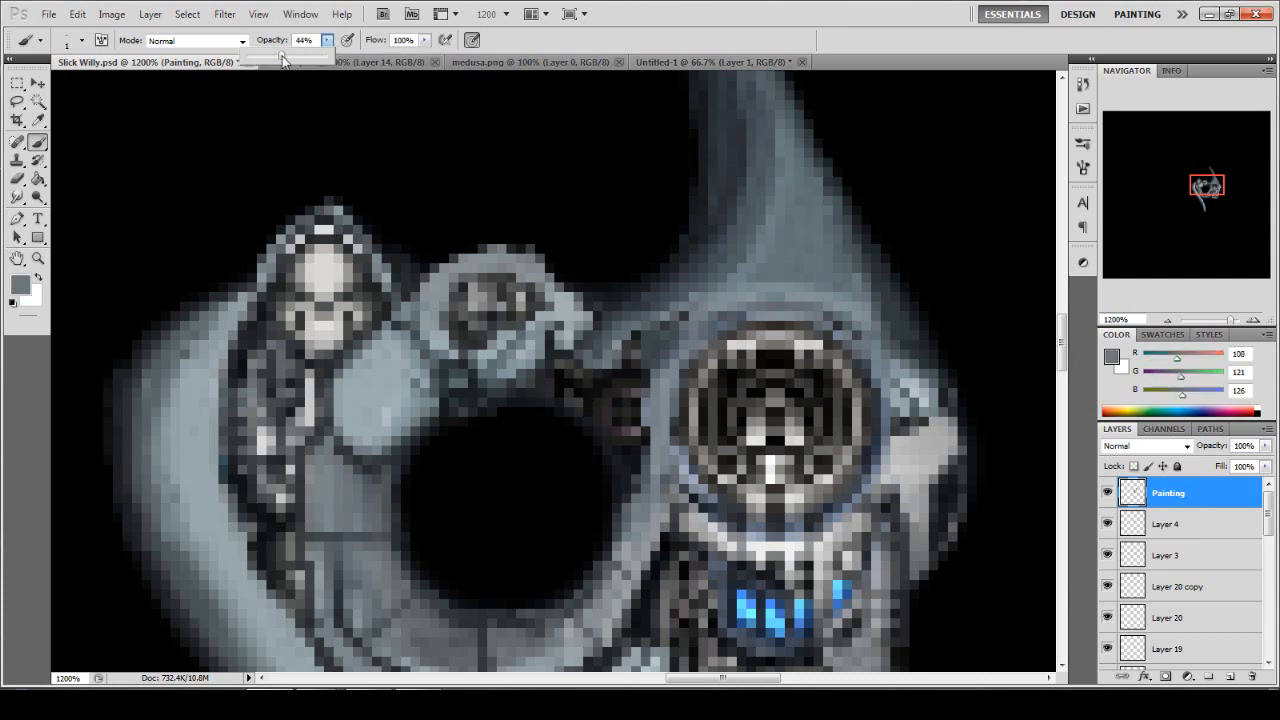
left_click(617, 194)
left_click(588, 338, "alt")
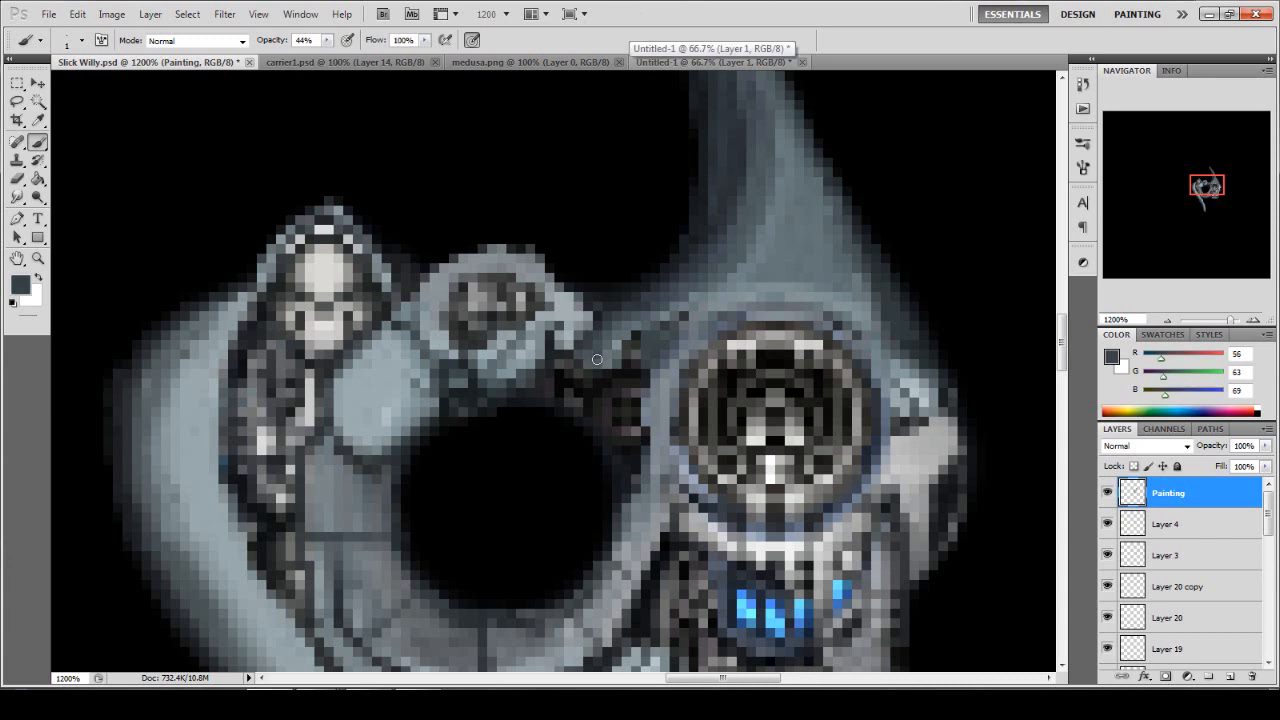
Smooth the central hole's upper-right edge at 82% brush opacity with sampled RGB 19, 22, 25 and 31, 35, 39.
left_click(38, 258)
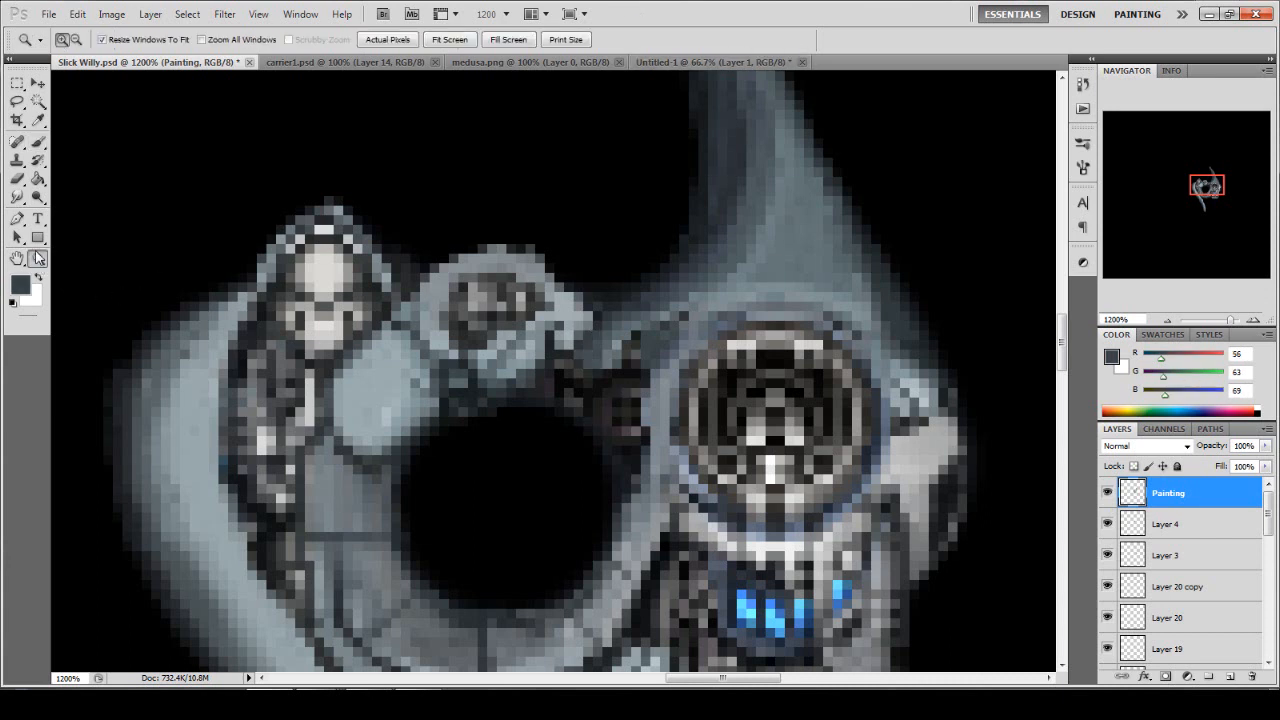
left_click(590, 404)
key("b")
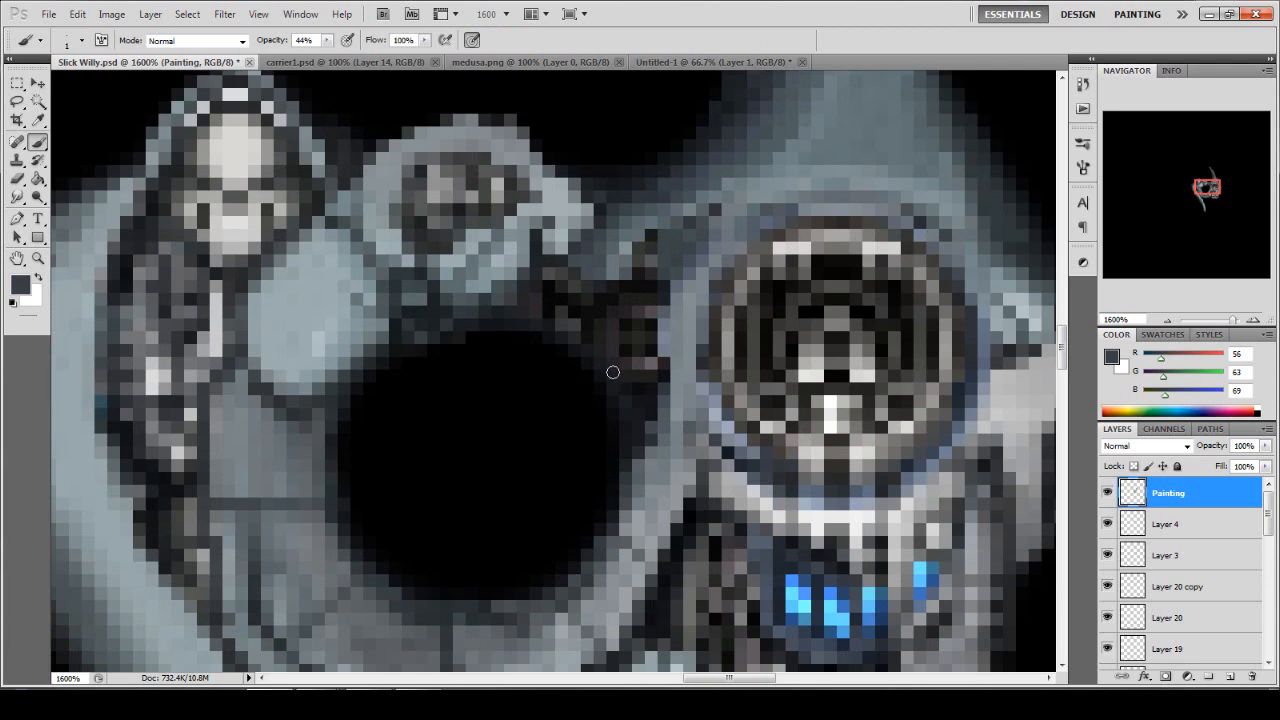
left_click(515, 312, "alt")
left_click(326, 40)
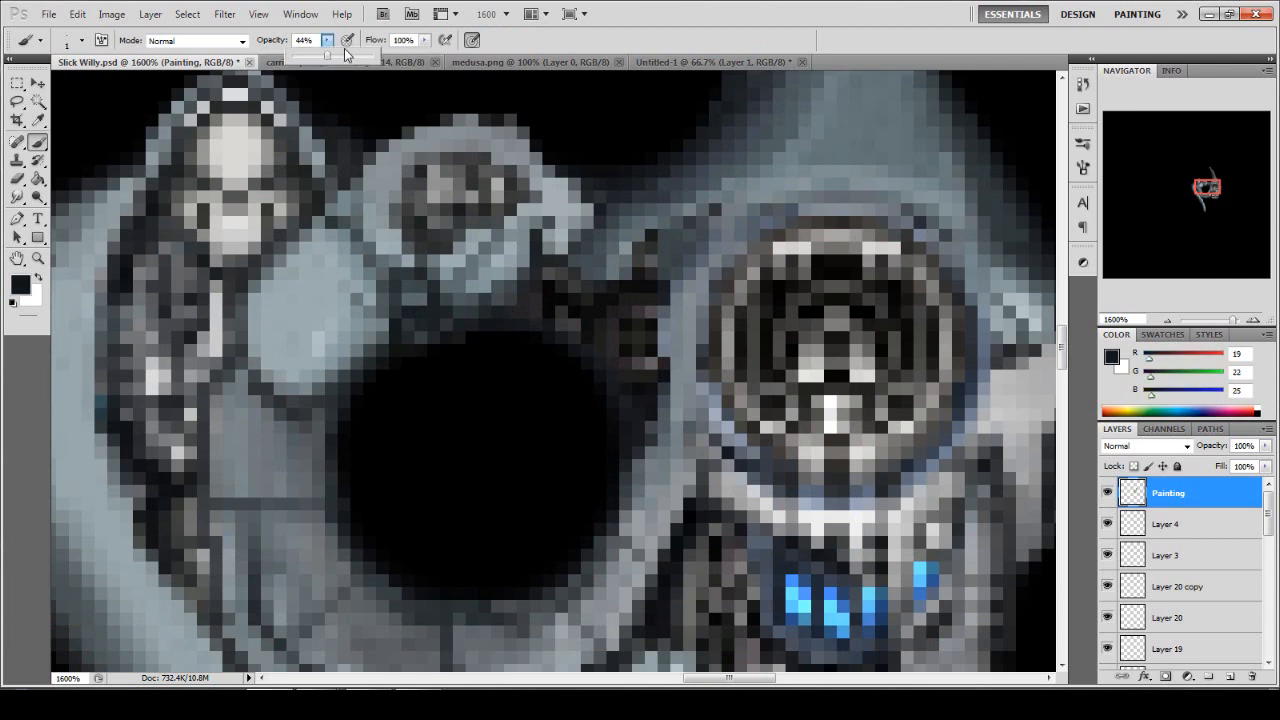
left_click_drag(346, 55, 358, 55)
left_click(687, 24)
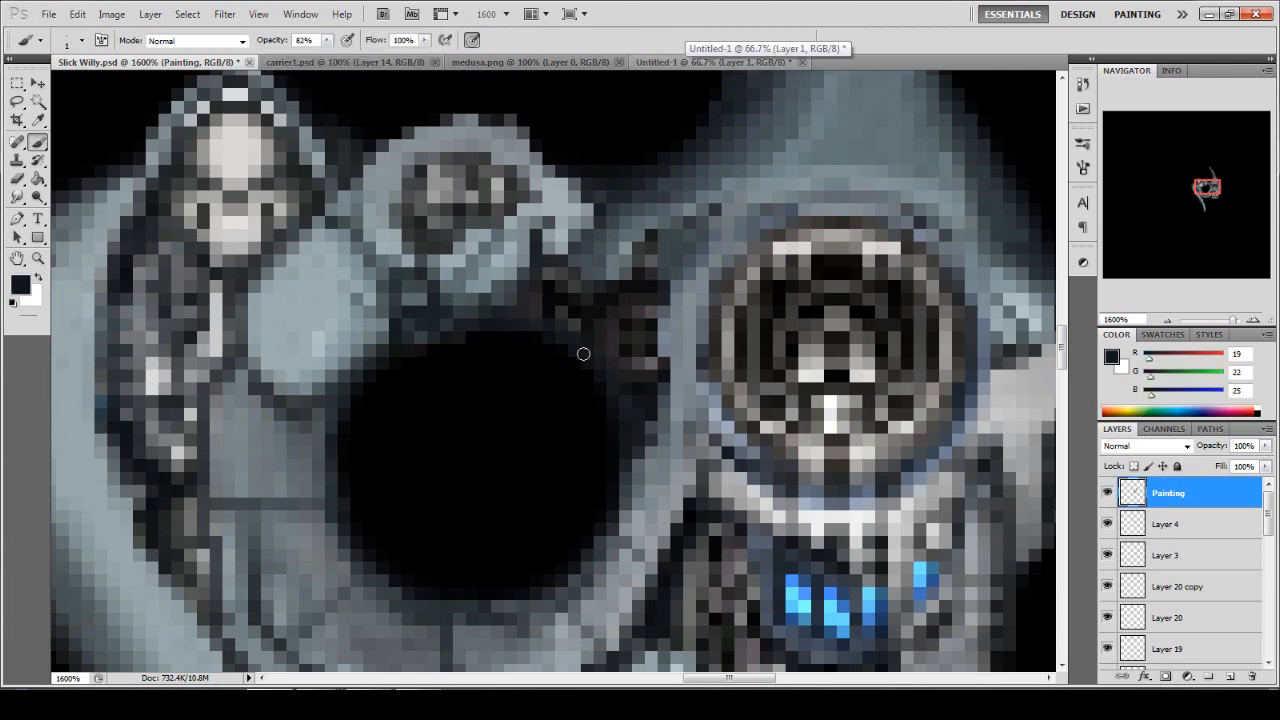
left_click(630, 458, "alt")
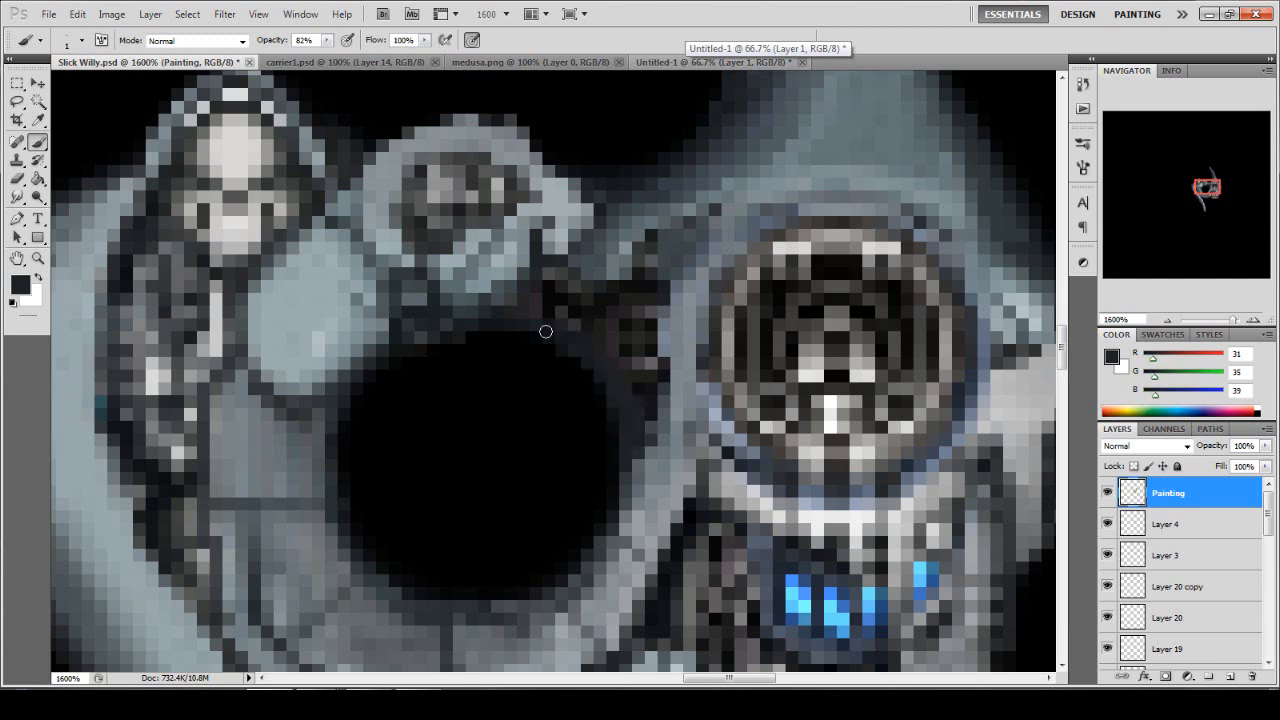
left_click(578, 316, "alt")
left_click_drag(588, 342, 643, 391)
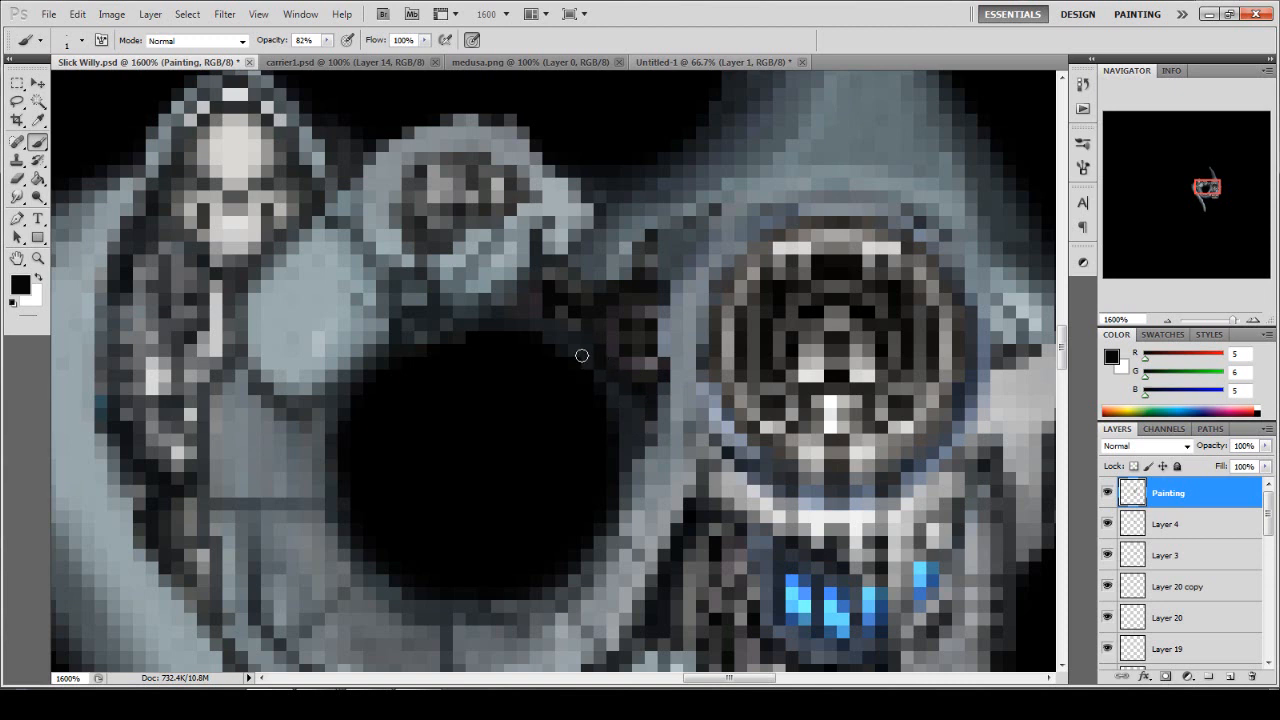
Paint over the dark speckles between the turrets with sampled RGB 67, 77, 83; 32, 37, 41; 56, 63, 65; and 35, 35, 37.
left_click(591, 268, "alt")
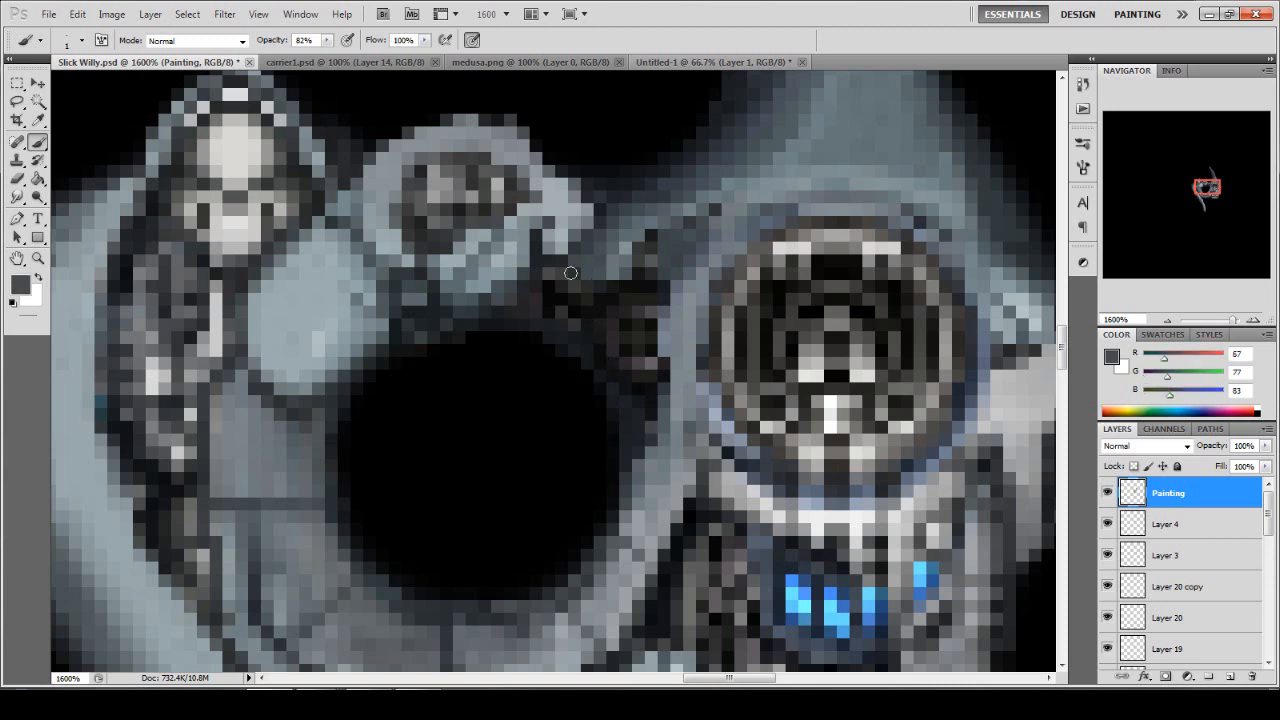
left_click(570, 338, "alt")
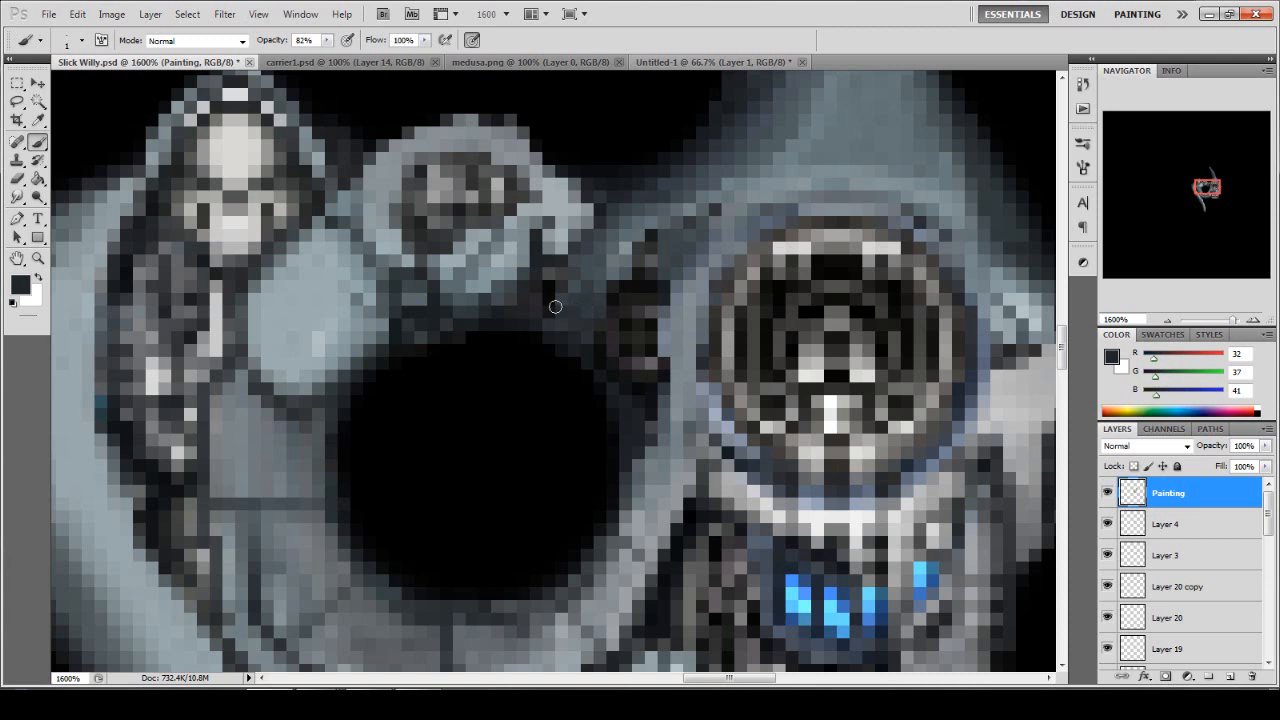
left_click(576, 289, "alt")
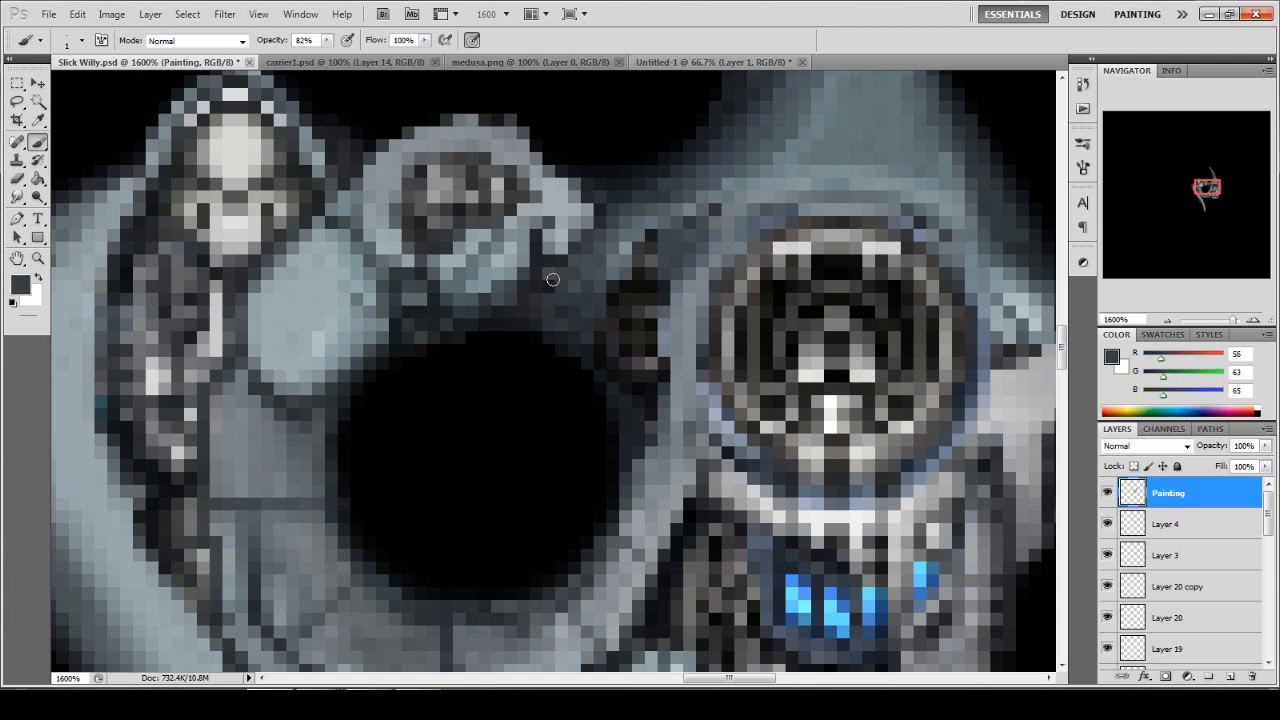
left_click(530, 303, "alt")
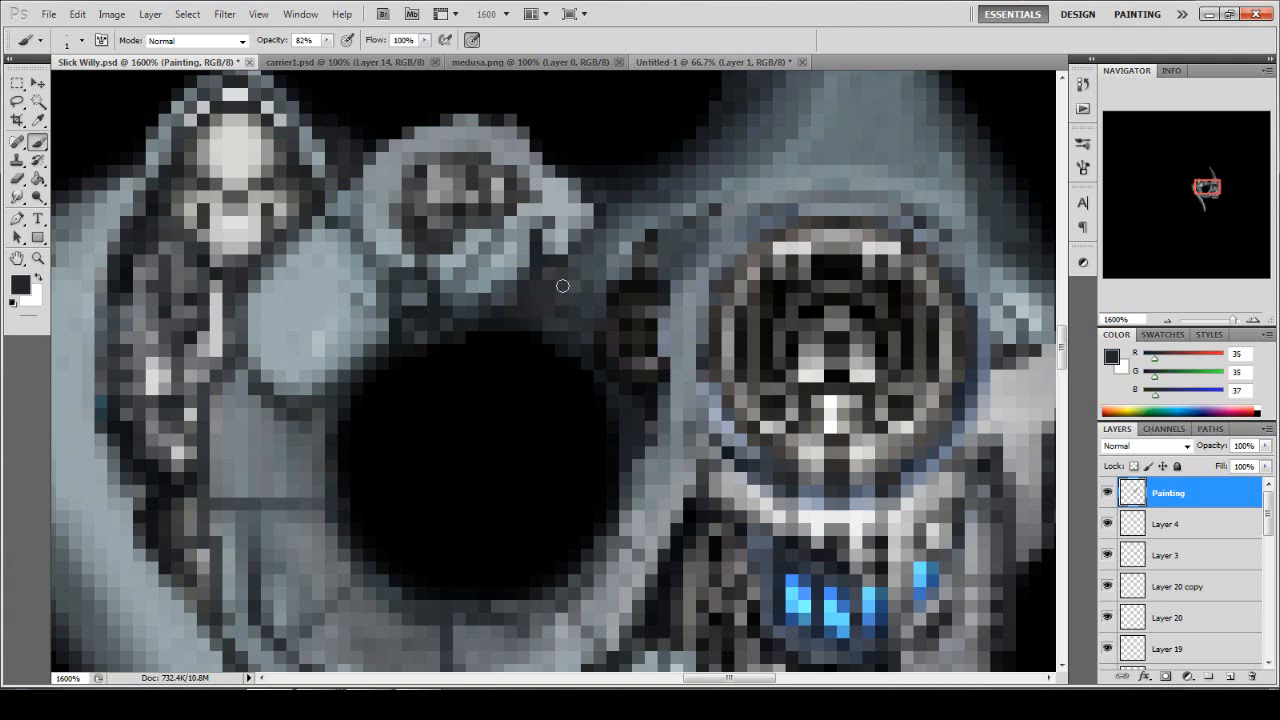
Fill the dark notch on the small turret's lower-right side with sampled RGB 114, 125, 129 and pick up RGB 23, 27, 30 for shading.
left_click(558, 242, "alt")
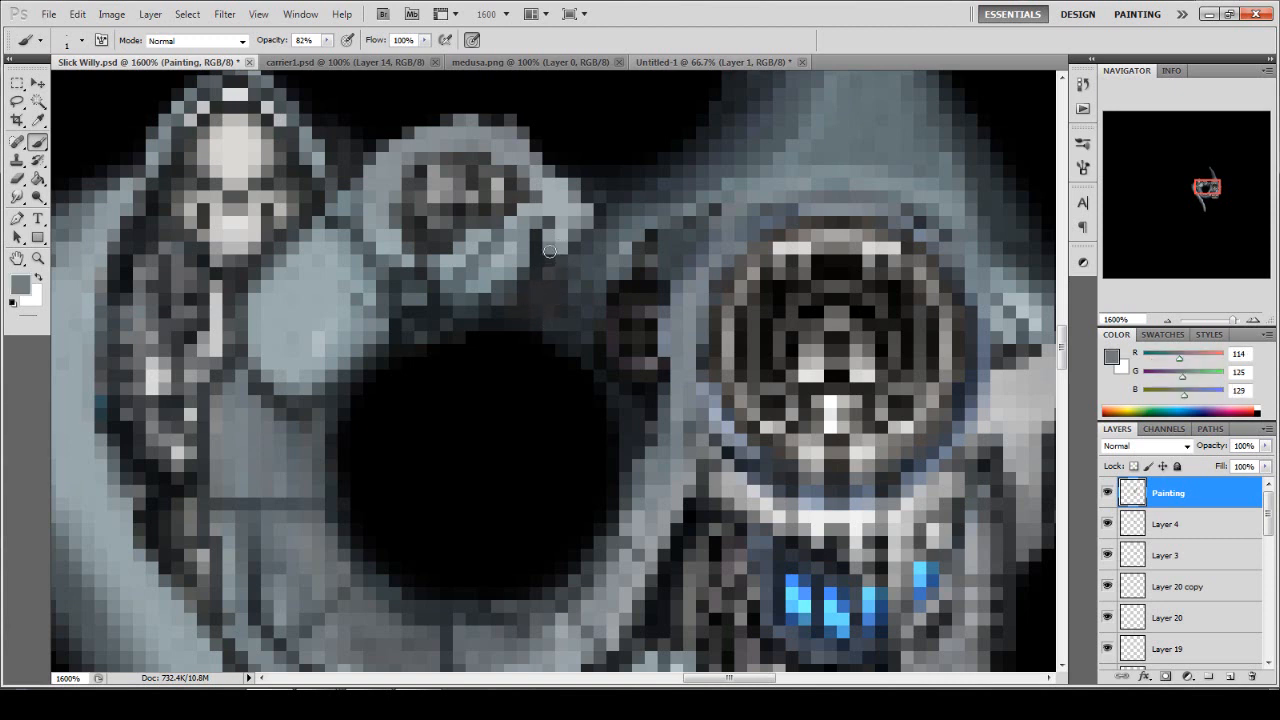
left_click_drag(533, 238, 522, 274)
left_click(530, 316, "alt")
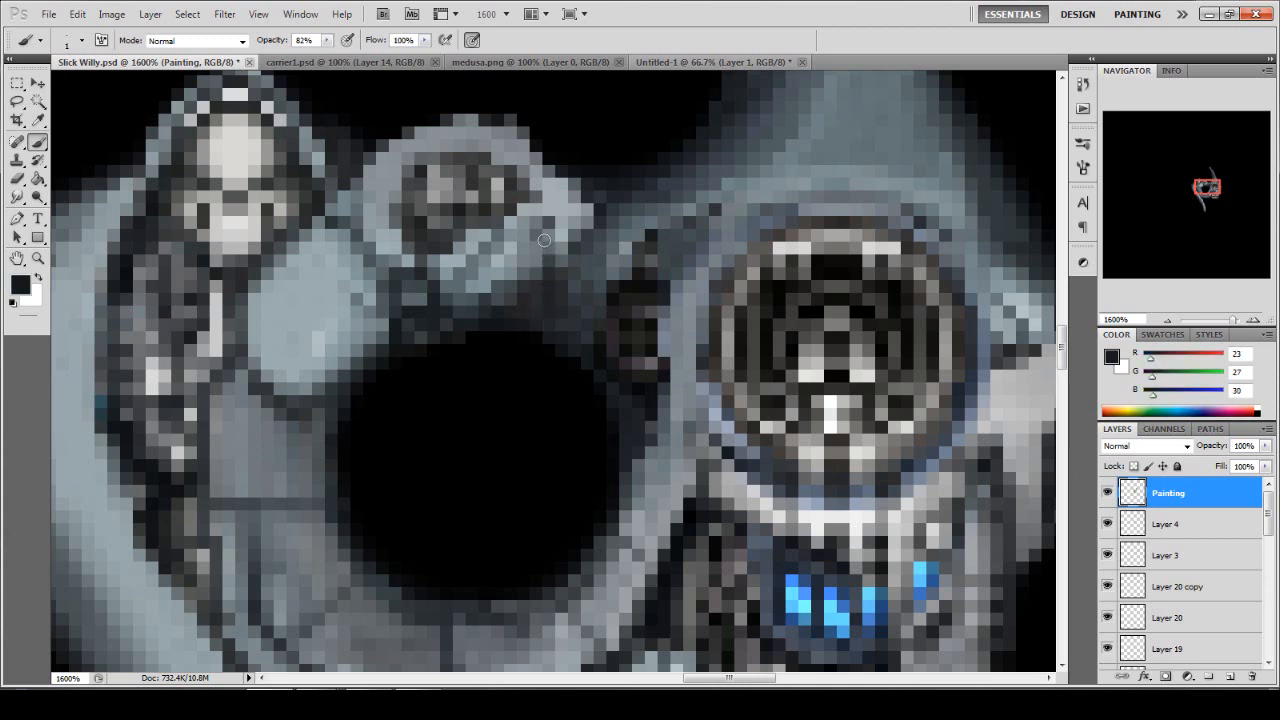
Darken the small turret's lower edge and blend the hull band beside the engine at 41% opacity with RGB 109, 118, 120 and 183, 195, 199.
mouse_move(538, 212)
left_mouse_down()
mouse_move(454, 274)
mouse_move(542, 314)
mouse_move(400, 340)
mouse_move(460, 278)
mouse_move(452, 312)
left_mouse_up()
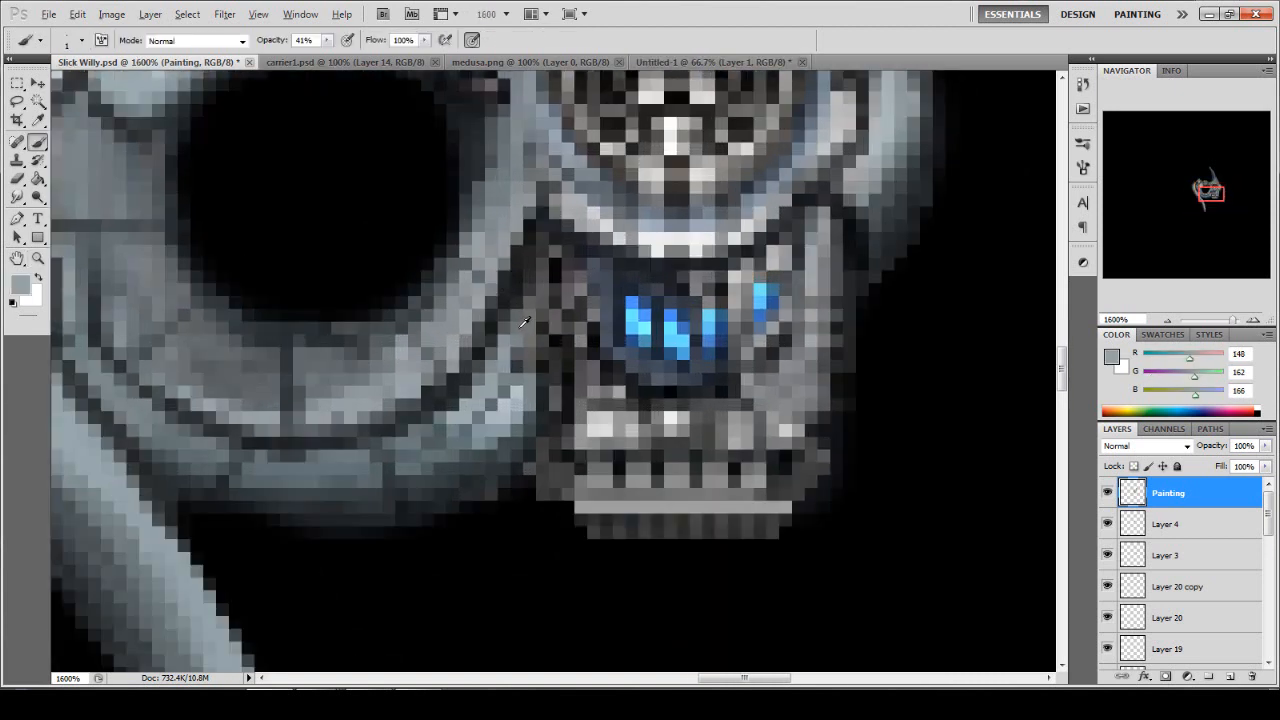
left_click(524, 322, "alt")
mouse_move(550, 304)
left_mouse_down()
mouse_move(562, 244)
mouse_move(566, 260)
left_mouse_up()
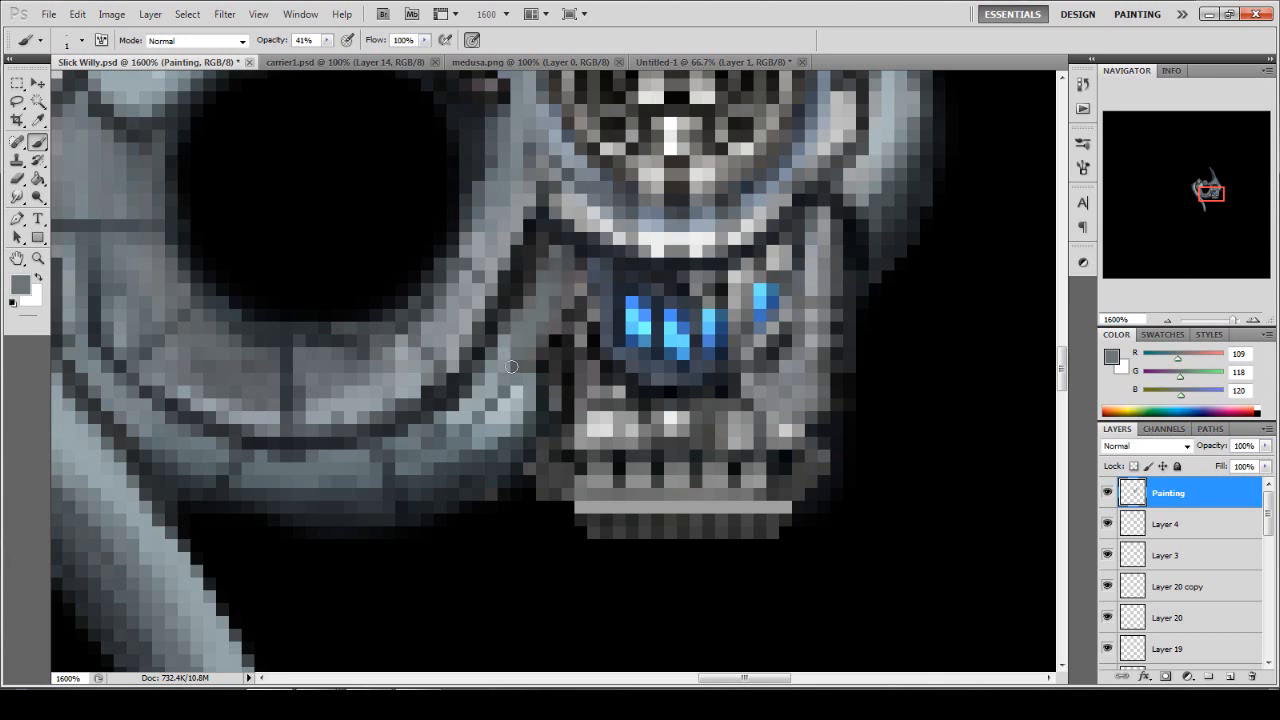
left_click(512, 378, "alt")
left_click(522, 378, "alt")
left_click_drag(544, 265, 501, 347)
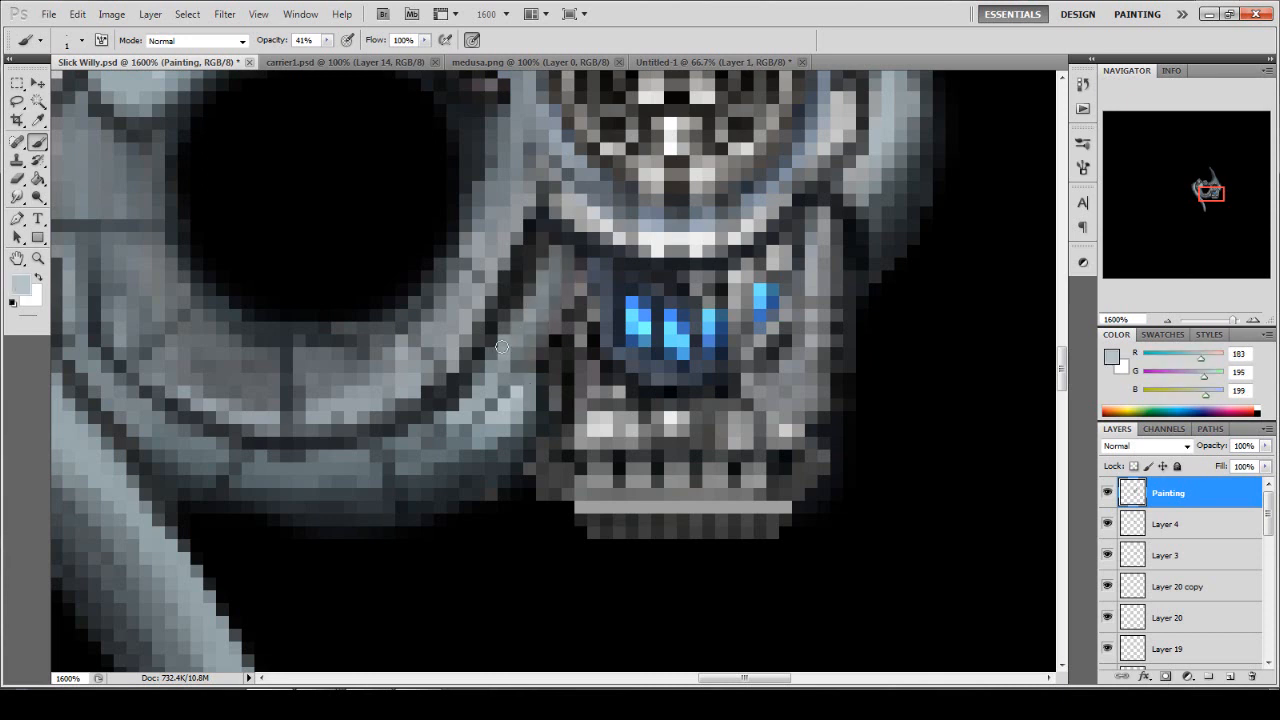
left_click(517, 413, "alt")
mouse_move(520, 392)
left_mouse_down()
mouse_move(474, 446)
mouse_move(491, 447)
left_mouse_up()
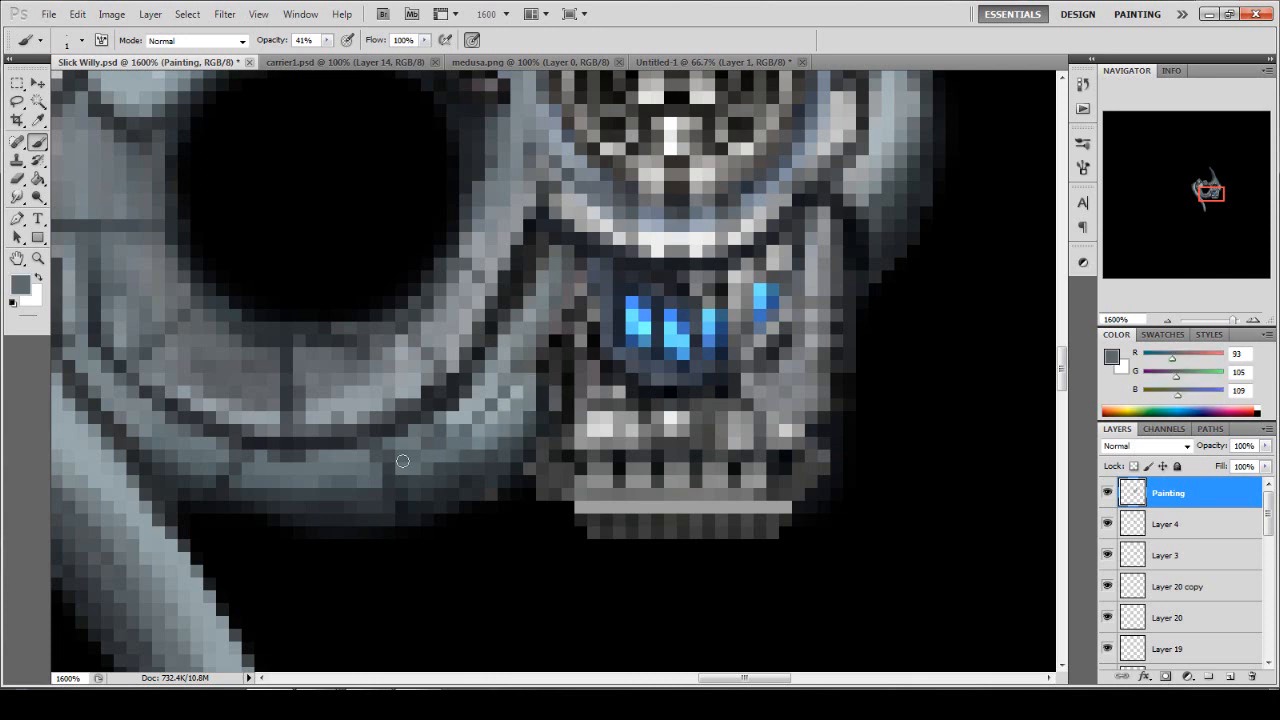
Repaint the dark groove along the ring's lower-right side with sampled RGB 128, 138, 141; 20, 25, 29; and 65, 71, 74.
left_click(543, 279, "alt")
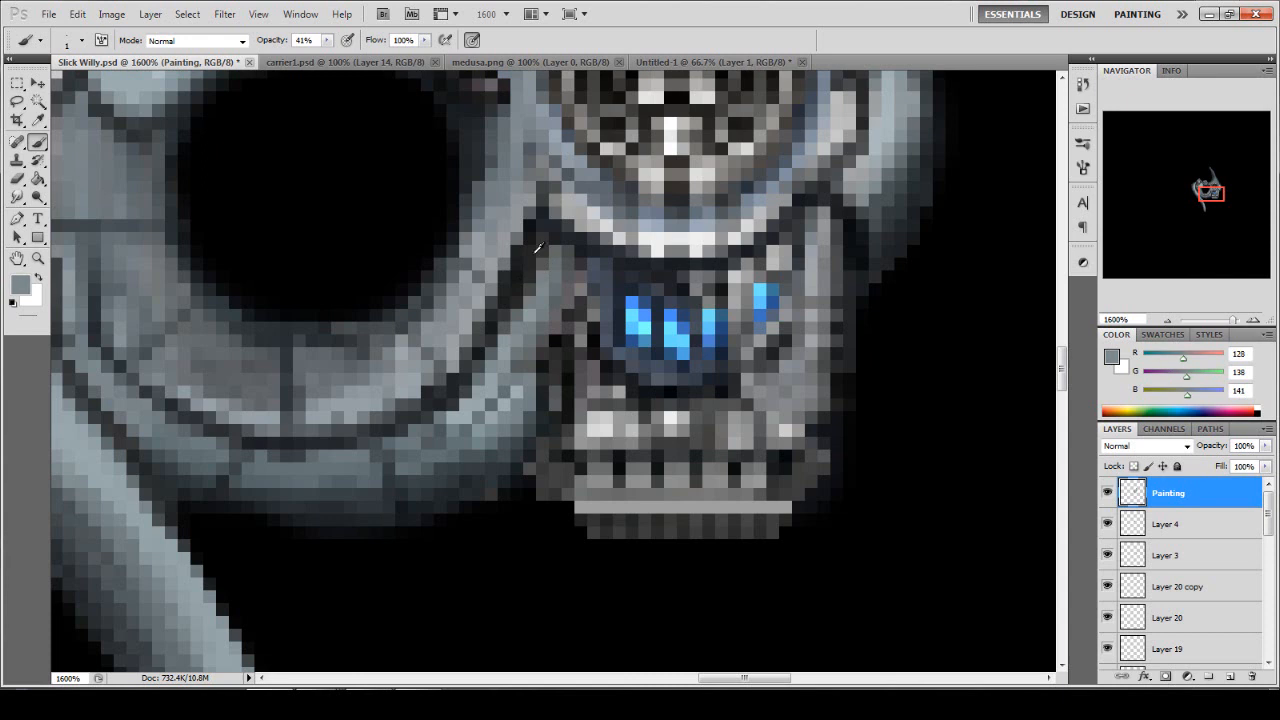
left_click_drag(530, 247, 503, 314)
left_click_drag(517, 270, 475, 349)
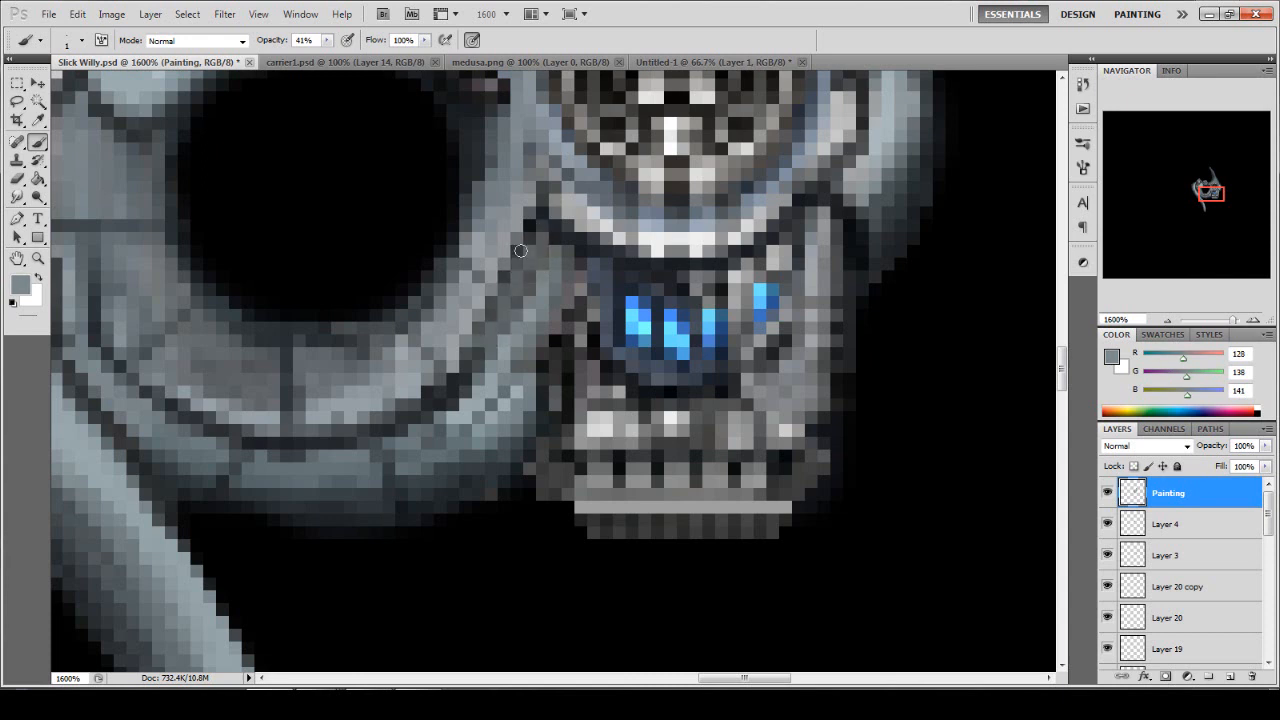
left_click(536, 217, "alt")
mouse_move(534, 252)
left_mouse_down()
mouse_move(495, 326)
mouse_move(522, 245)
mouse_move(456, 359)
left_mouse_up()
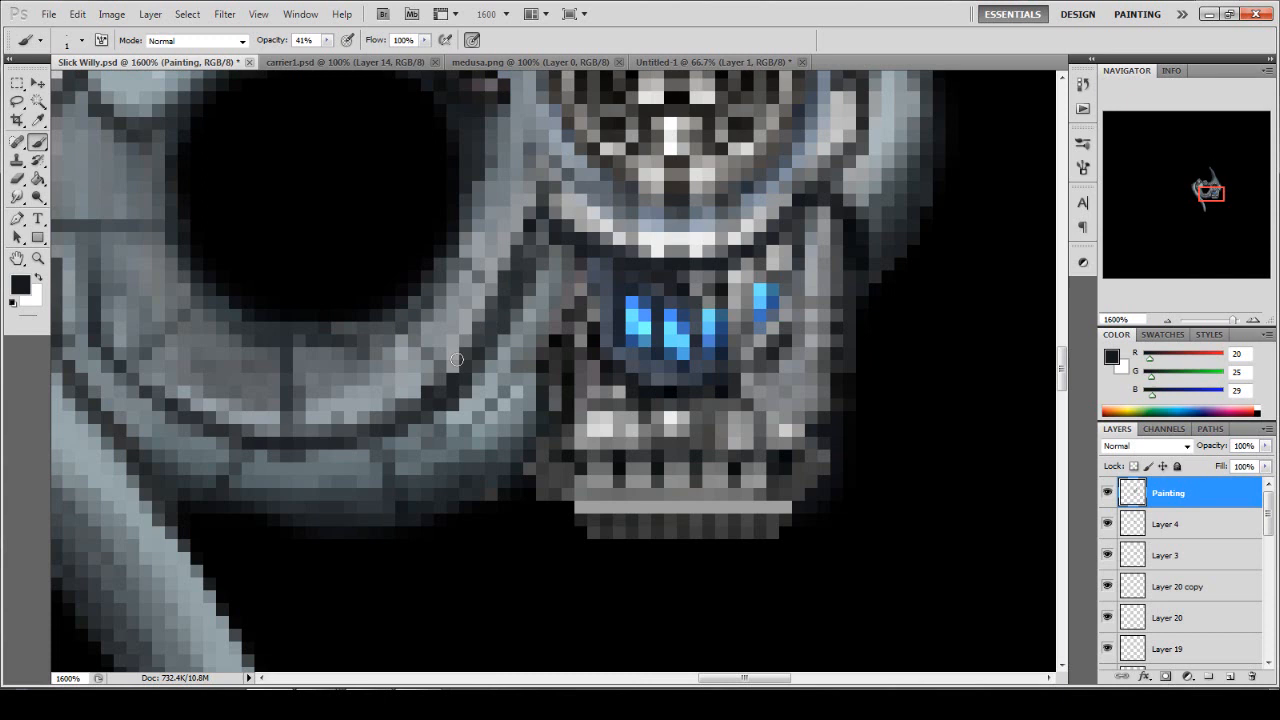
left_click(544, 265, "alt")
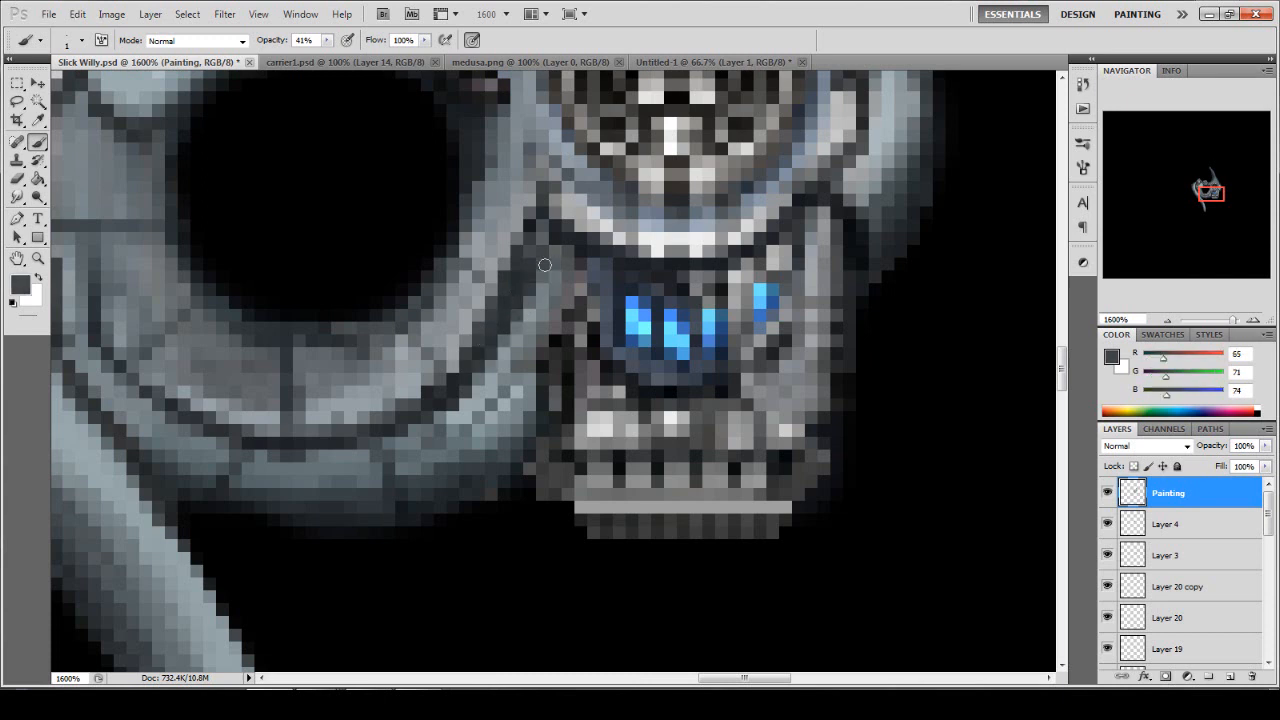
left_click_drag(544, 265, 500, 333)
Shade the seam between the hull band and the engine block with sampled RGB 25, 28, 32; 125, 137, 141; and 14, 17, 16.
left_click(493, 374, "alt")
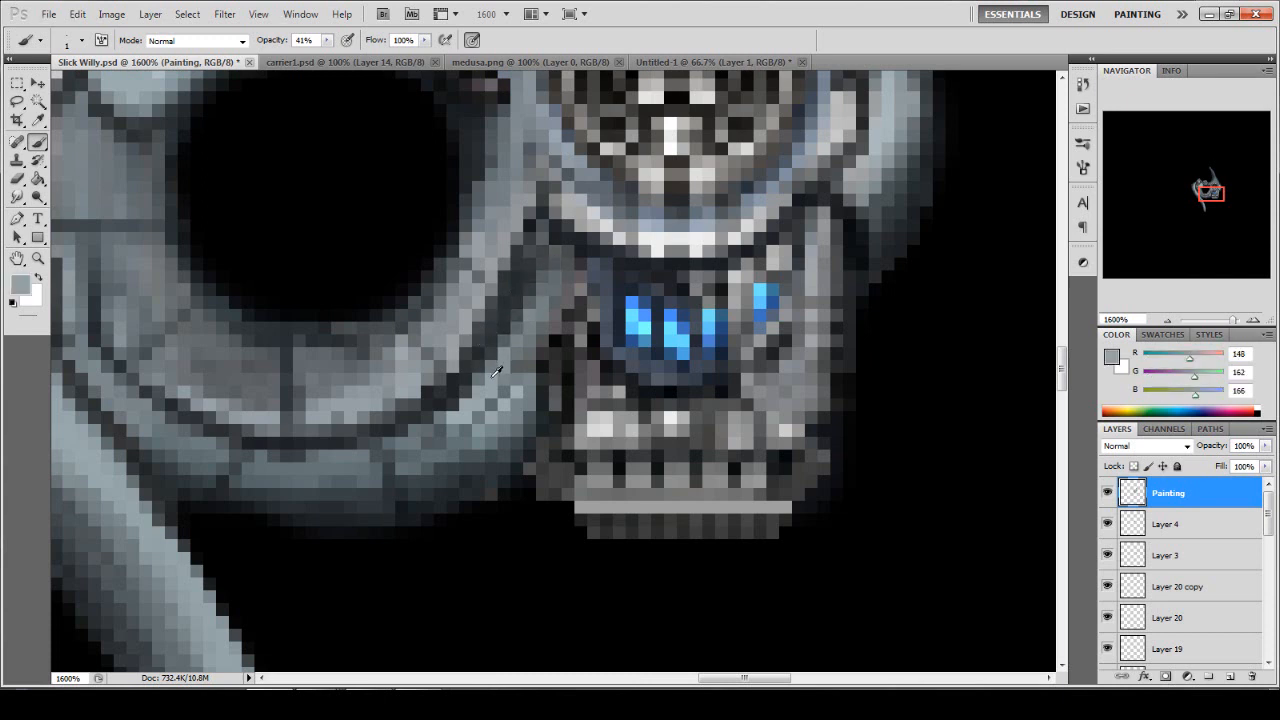
left_click(562, 228, "alt")
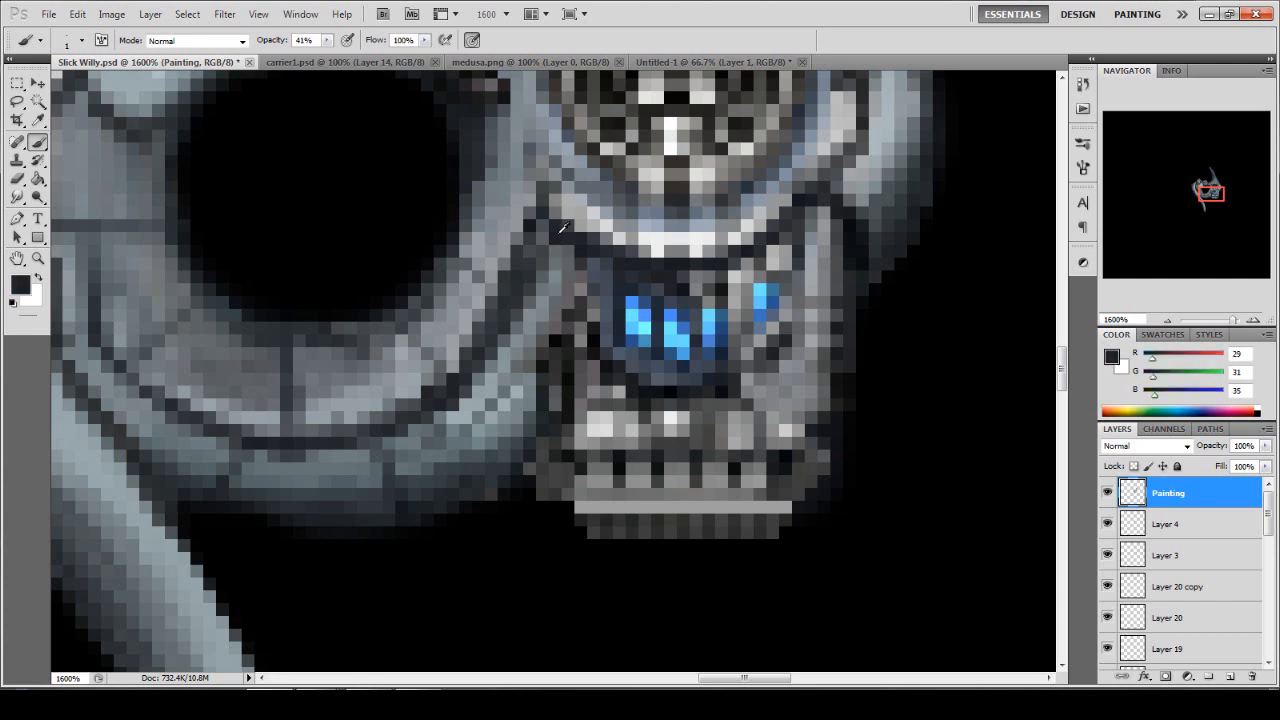
left_click(535, 215, "alt")
scroll(556, 339, "up", 1)
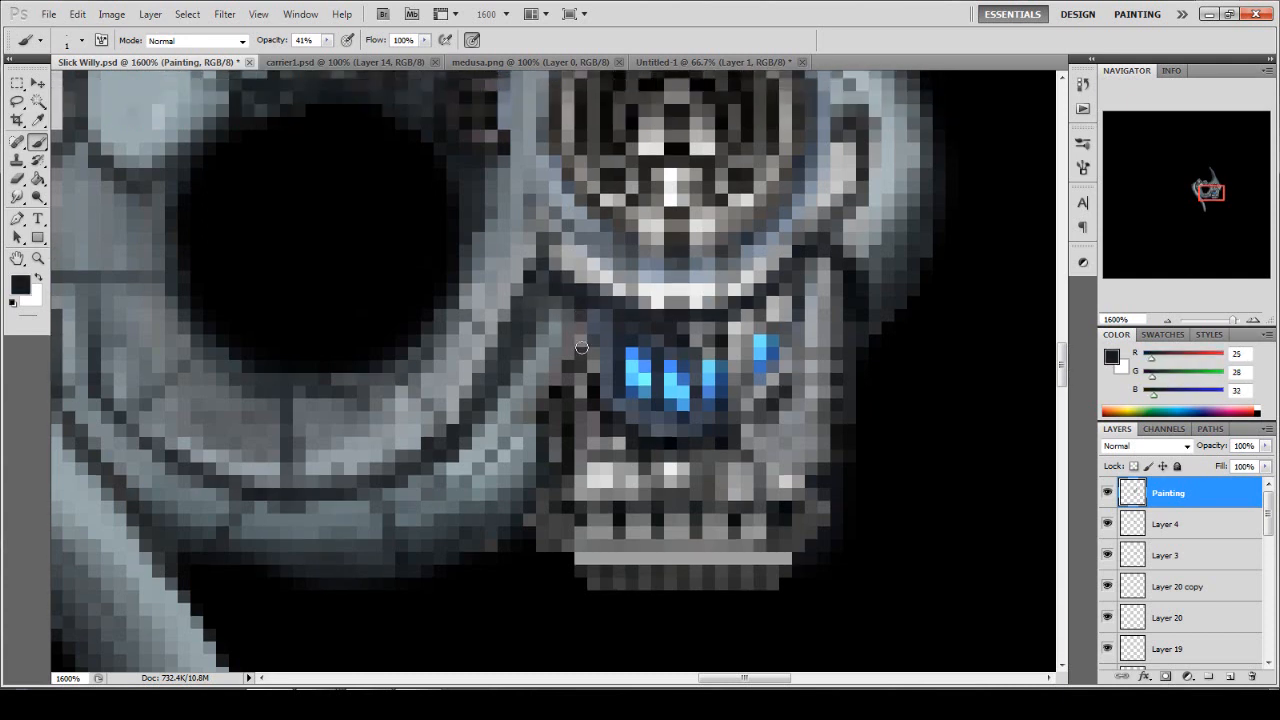
mouse_move(571, 319)
left_mouse_down()
mouse_move(560, 385)
mouse_move(562, 368)
mouse_move(534, 406)
mouse_move(528, 470)
mouse_move(531, 449)
mouse_move(511, 489)
mouse_move(523, 426)
left_mouse_up()
left_click(565, 420, "alt")
left_click(515, 480, "alt")
left_click(510, 455, "alt")
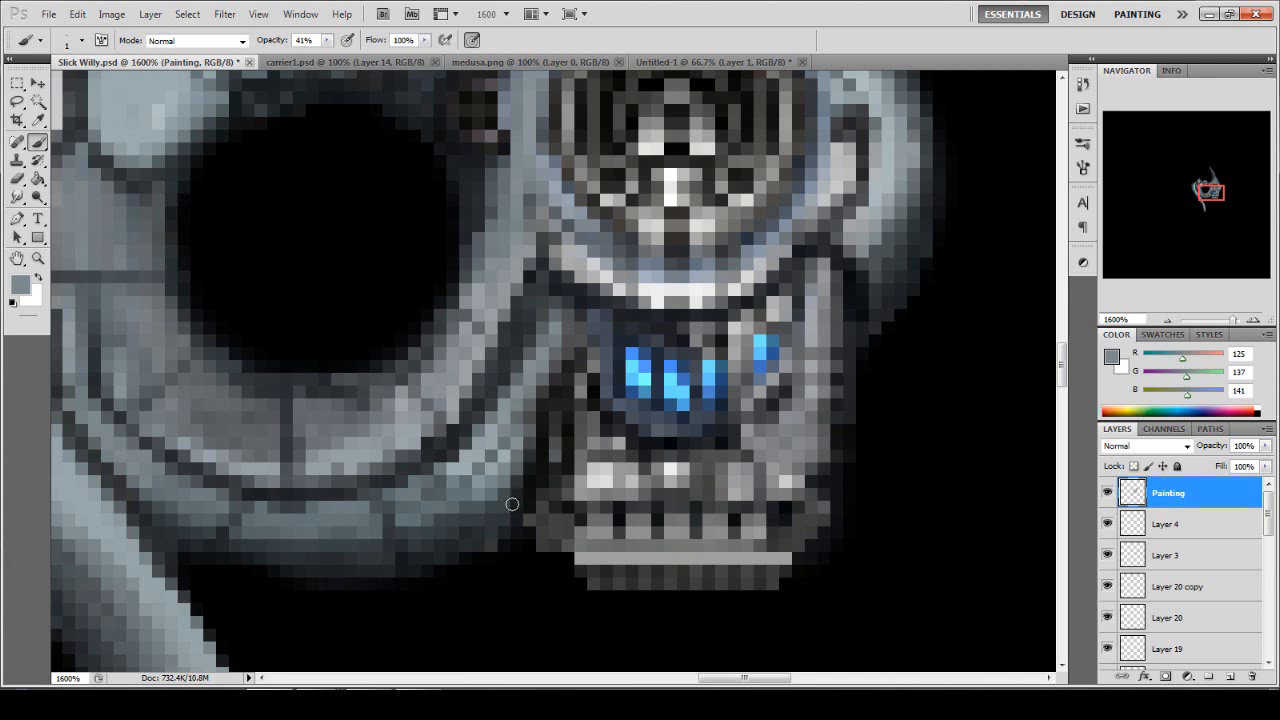
mouse_move(512, 504)
left_mouse_down()
mouse_move(526, 432)
mouse_move(518, 504)
left_mouse_up()
left_click(538, 440, "alt")
scroll(672, 503, "down", 1)
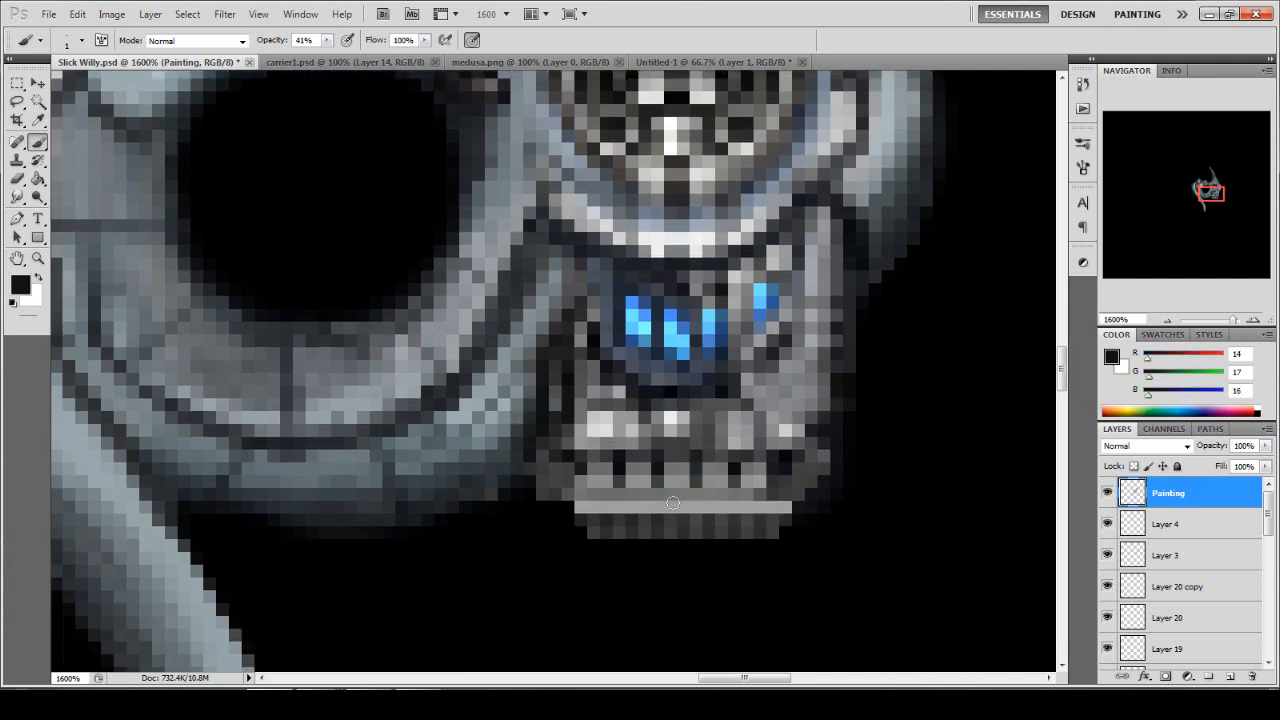
Erase the dark fringe beside the engine block on Layer 2 with a 10 px eraser, and hide Layer 2.
scroll(655, 476, "up", 2)
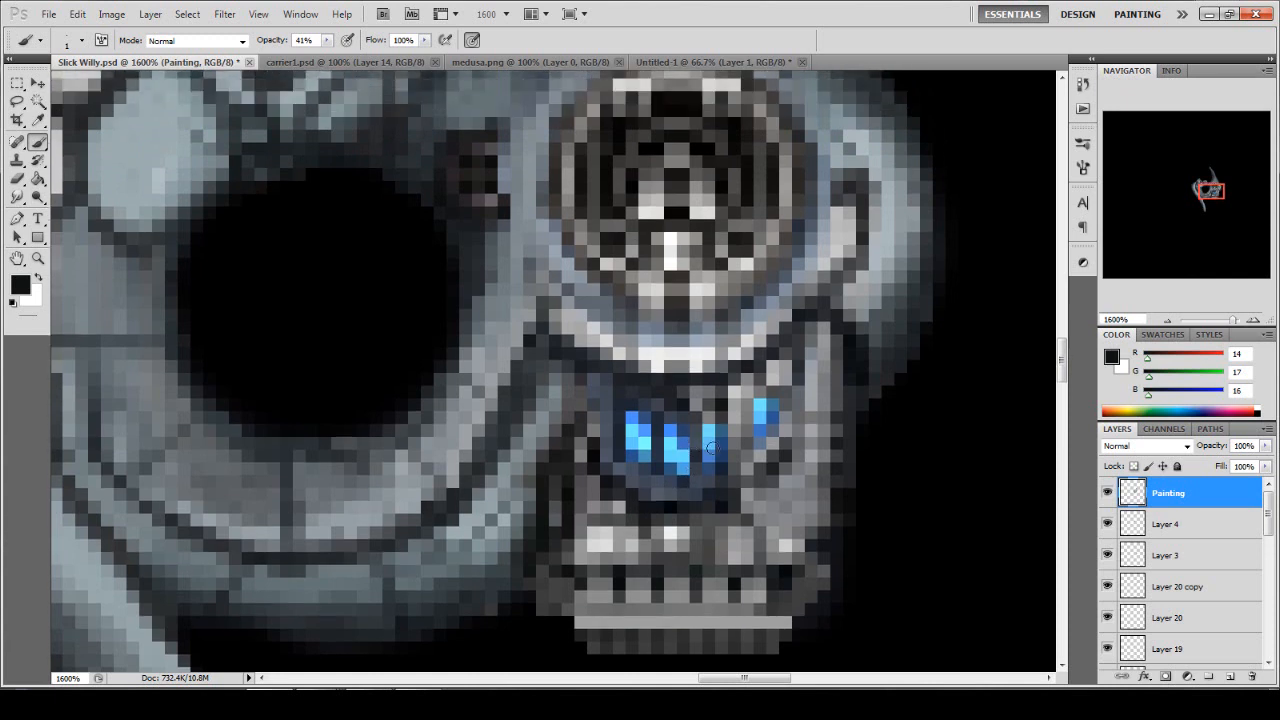
scroll(1165, 610, "down", 5)
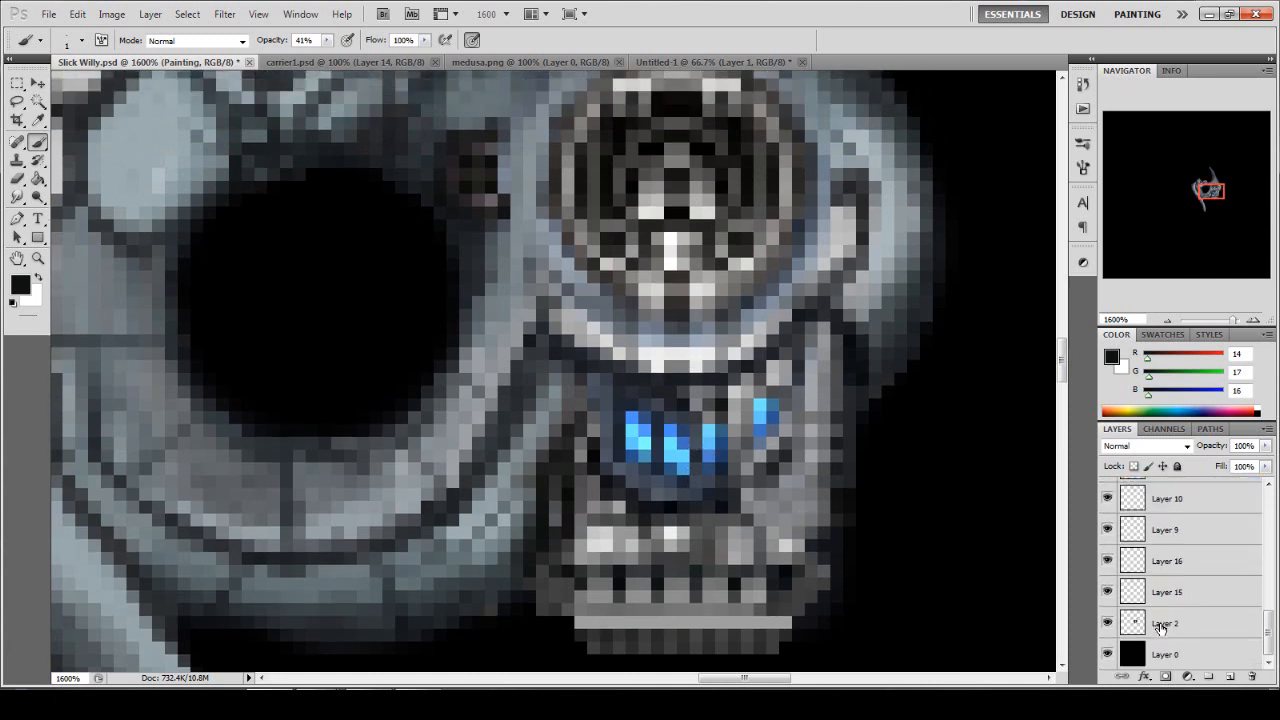
left_click(1160, 623)
key("e")
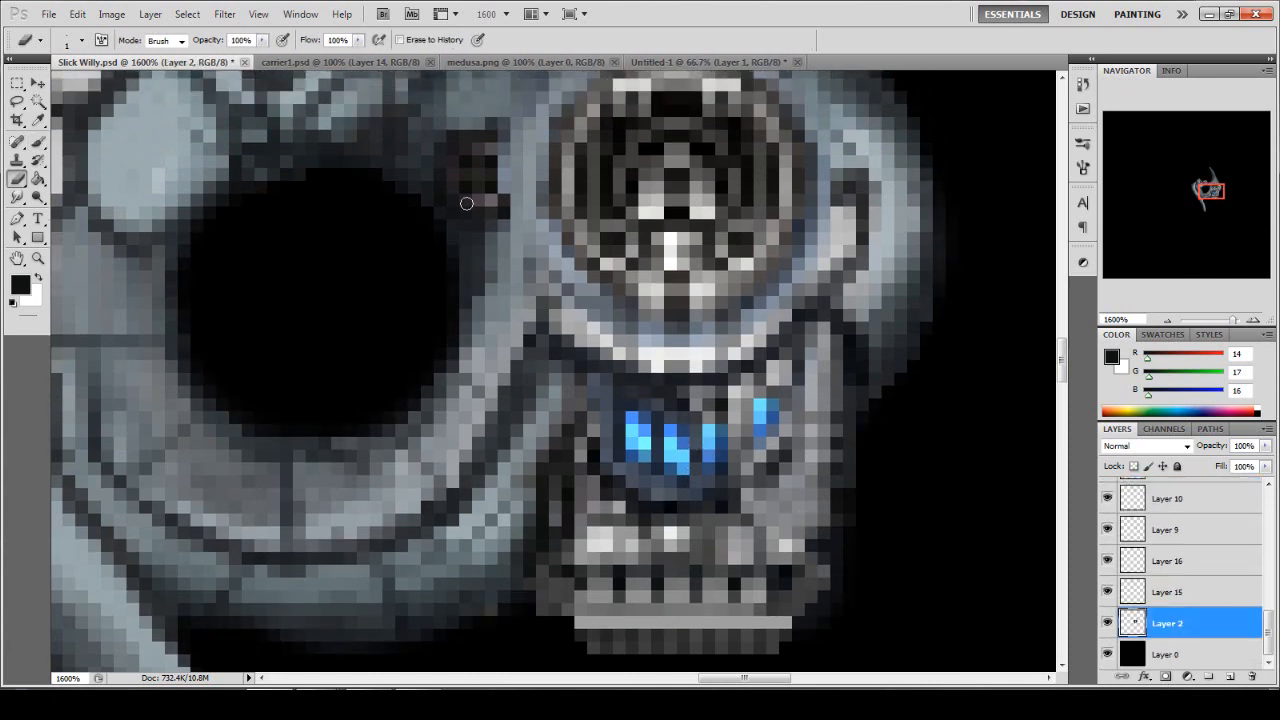
left_click(82, 40)
left_click_drag(30, 83, 33, 83)
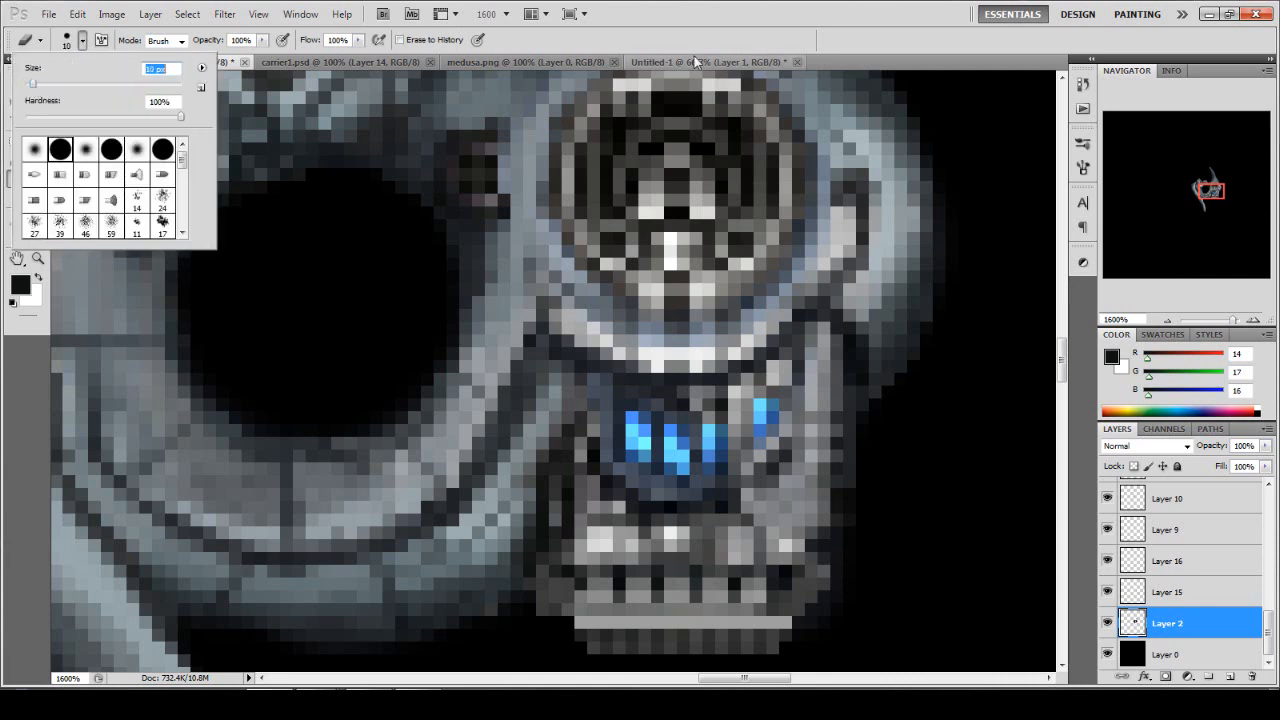
key("Return")
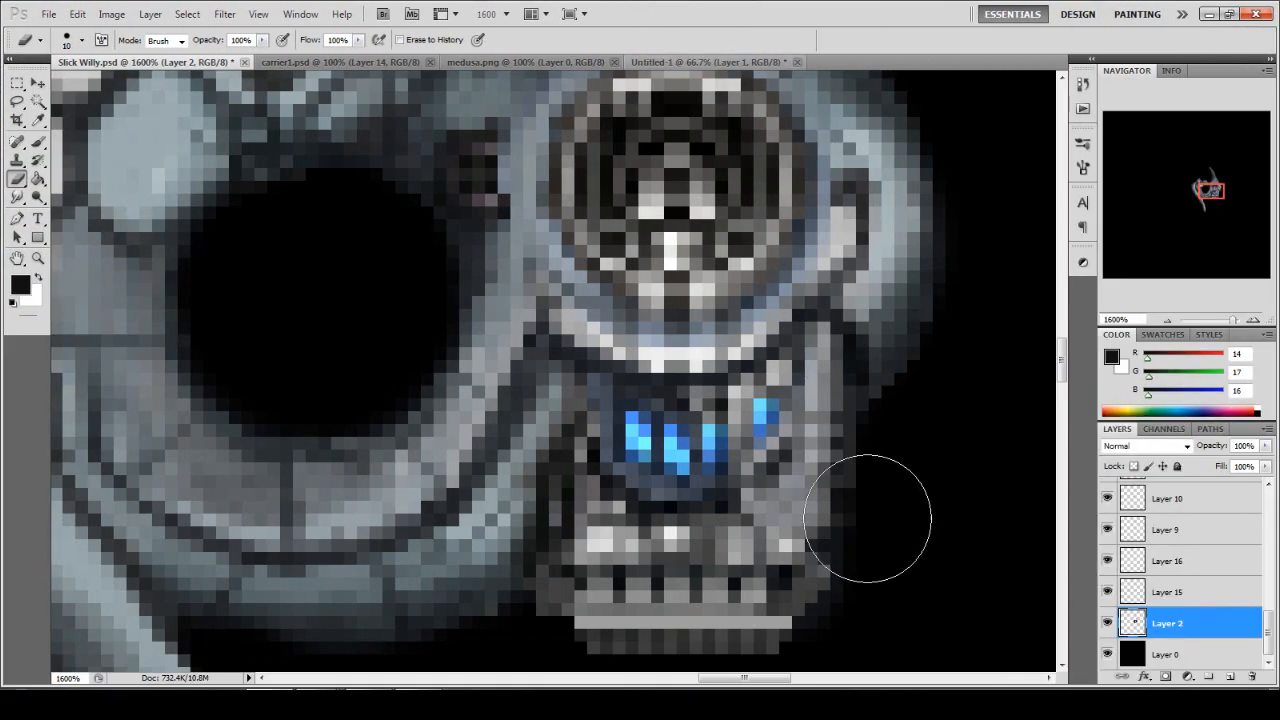
scroll(886, 586, "down", 2)
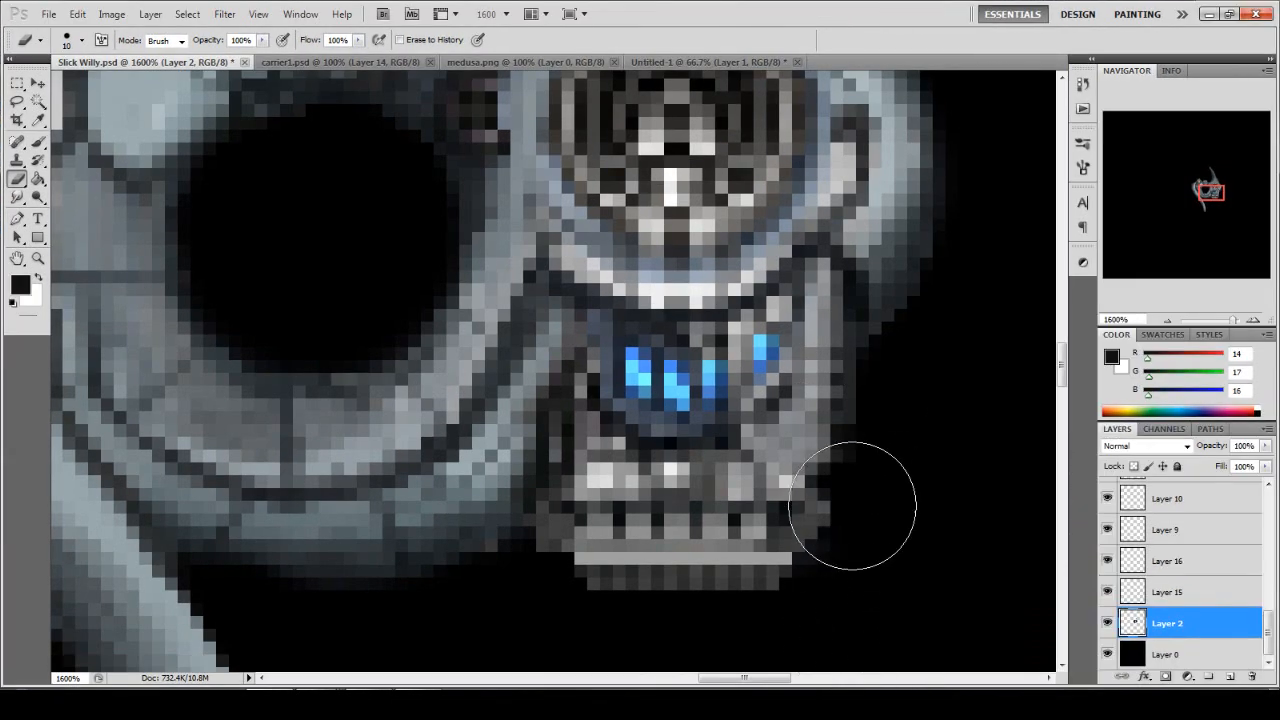
left_click(1107, 623)
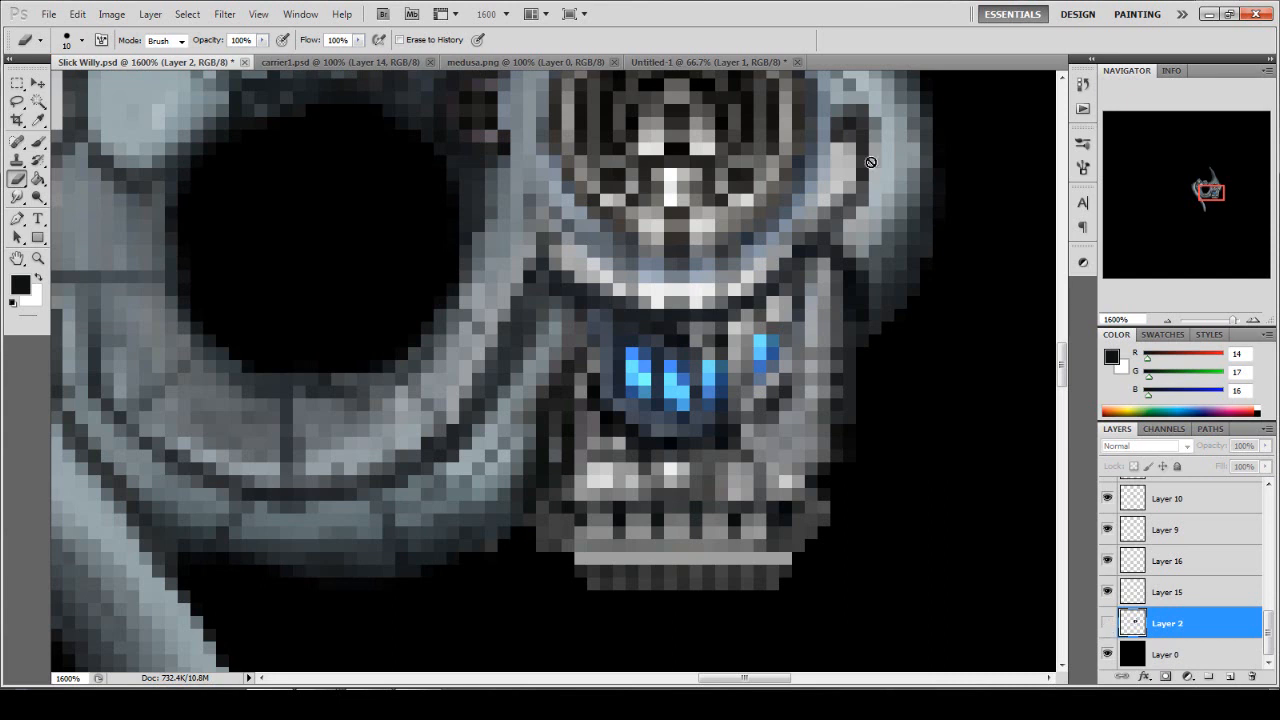
On the Painting layer, thicken the lower fin tip's outer edge at 100% brush opacity with sampled RGB 141, 155, 158.
left_click_drag(1210, 195, 1200, 204)
scroll(1181, 585, "up", 10)
left_click(1186, 495)
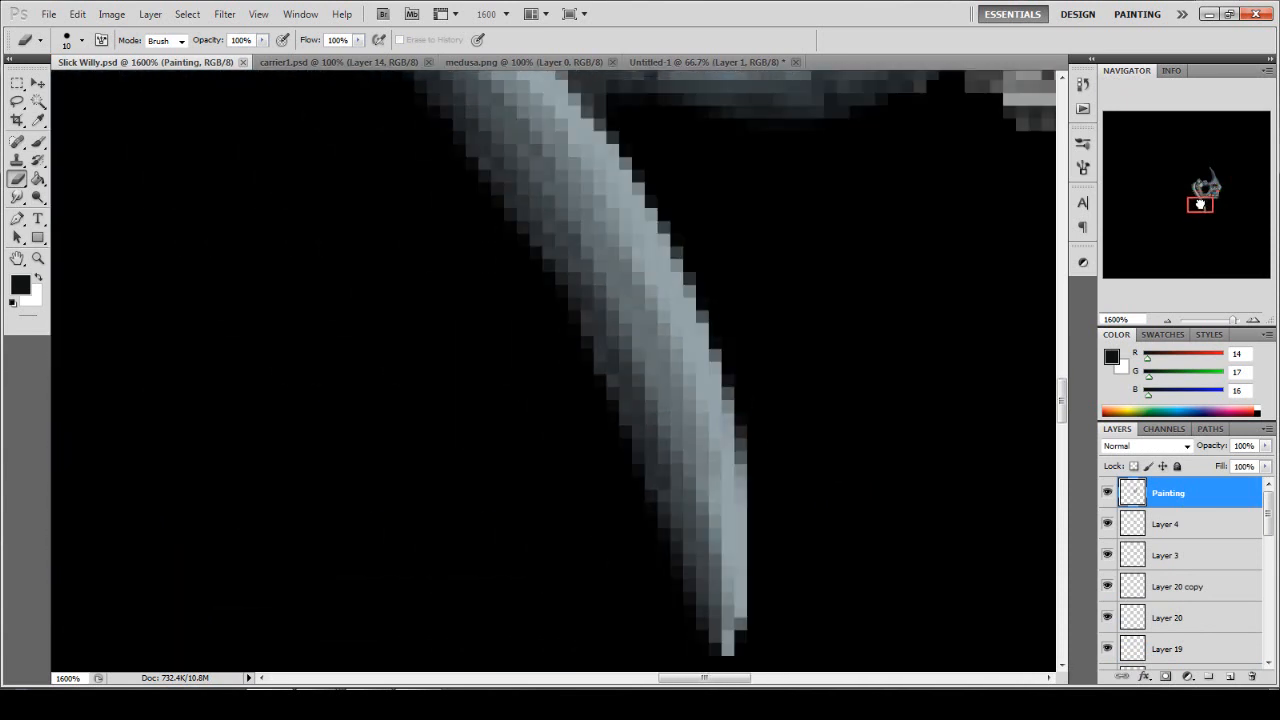
scroll(830, 455, "down", 2)
key("b")
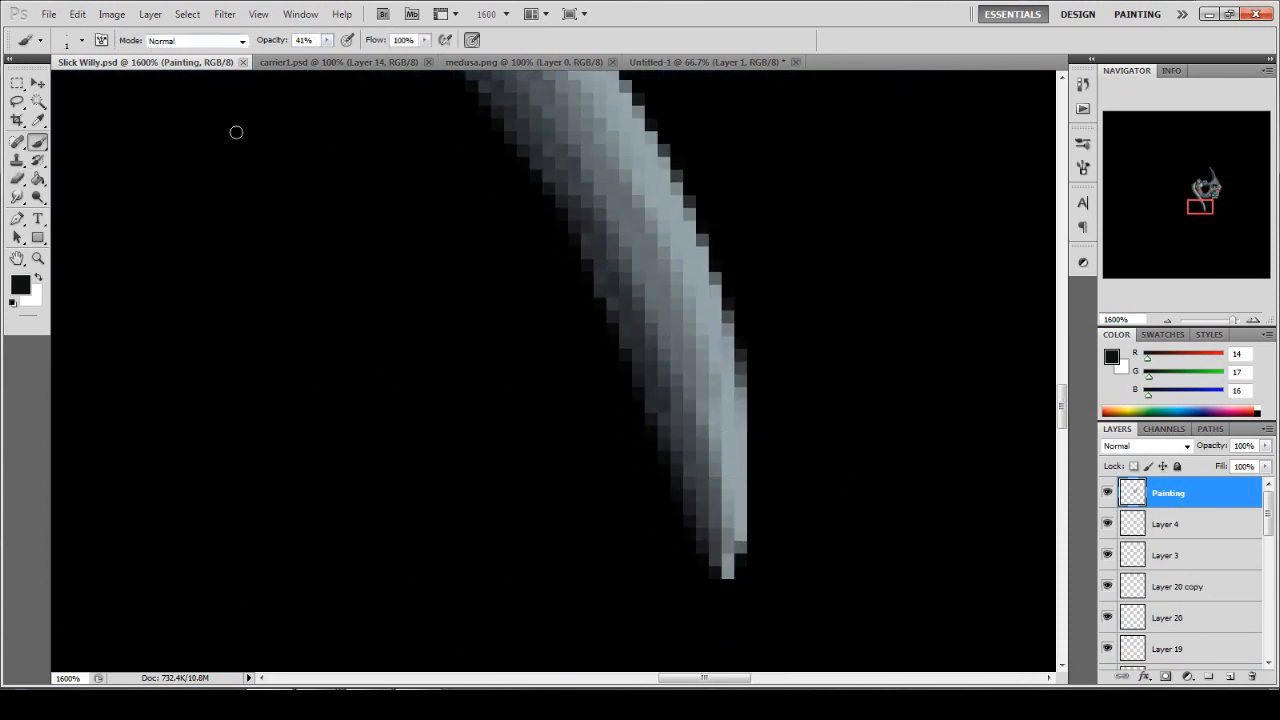
left_click(326, 42)
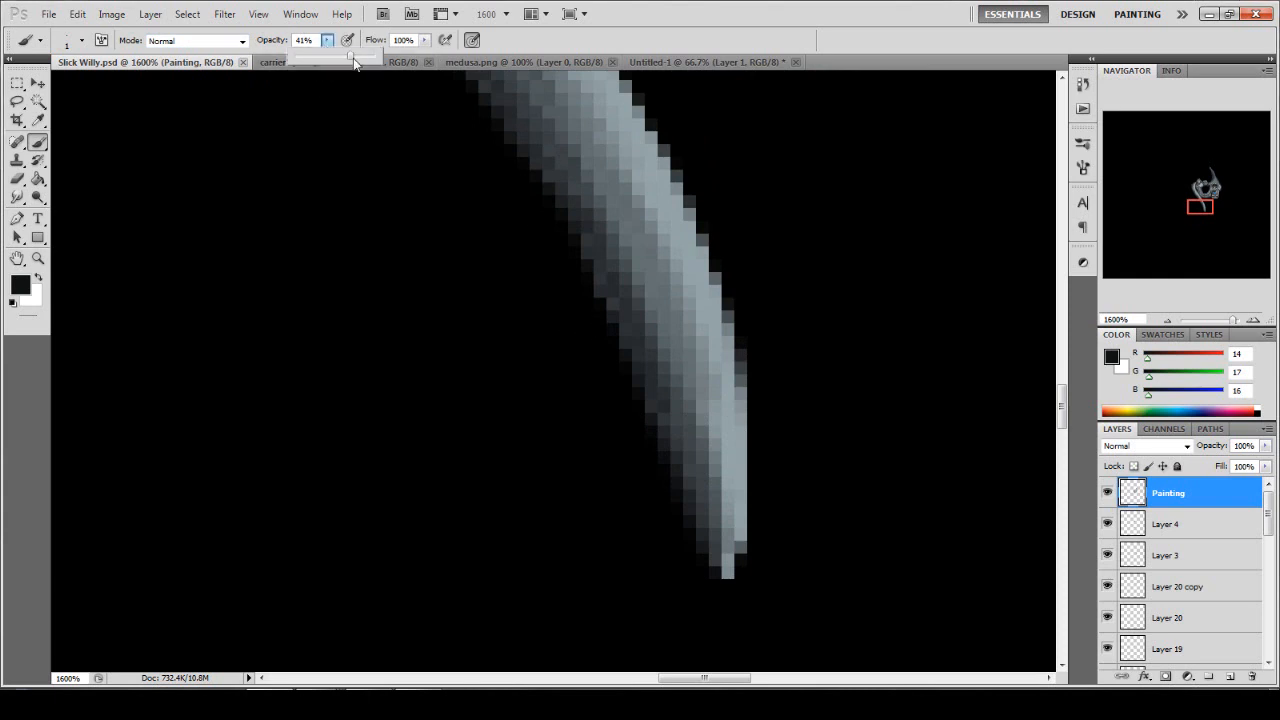
left_click_drag(353, 58, 452, 55)
left_click(687, 5)
left_click(743, 400, "alt")
mouse_move(743, 400)
left_mouse_down()
mouse_move(735, 530)
mouse_move(721, 420)
mouse_move(718, 484)
left_mouse_up()
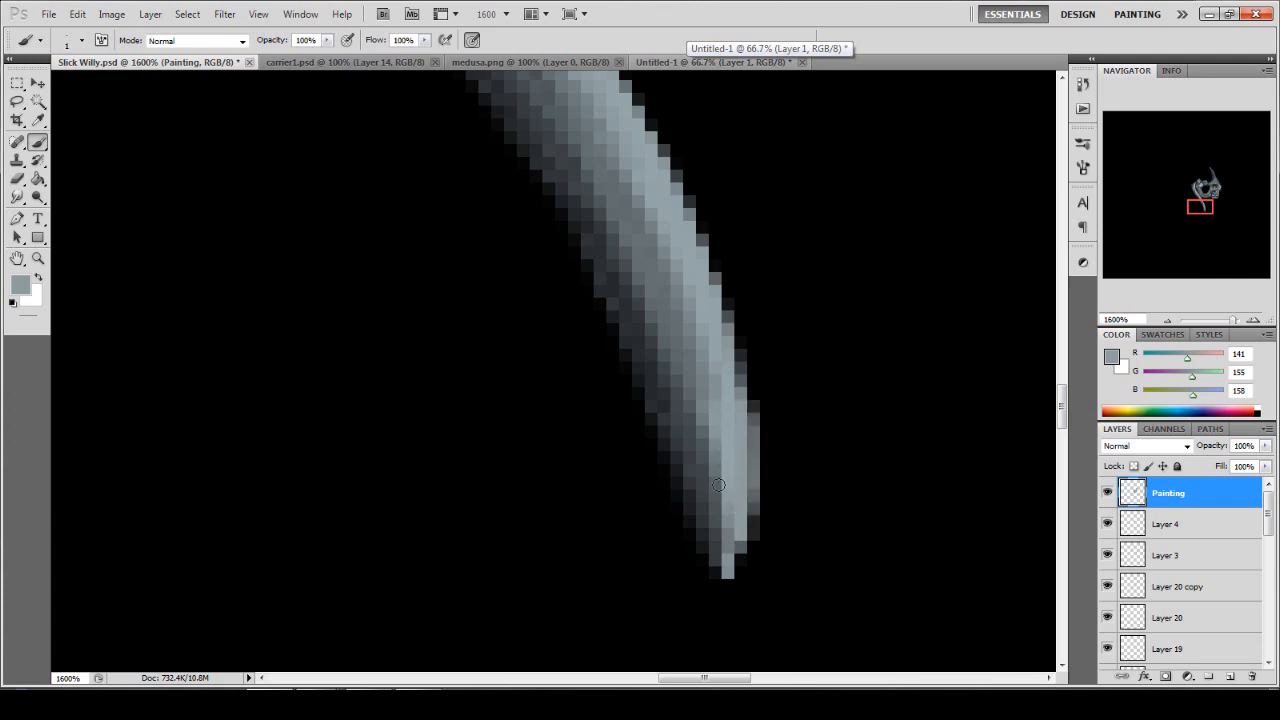
Move the Painting layer left, away from the ship's parts, at 100% zoom, and undo the move.
double_click(40, 260)
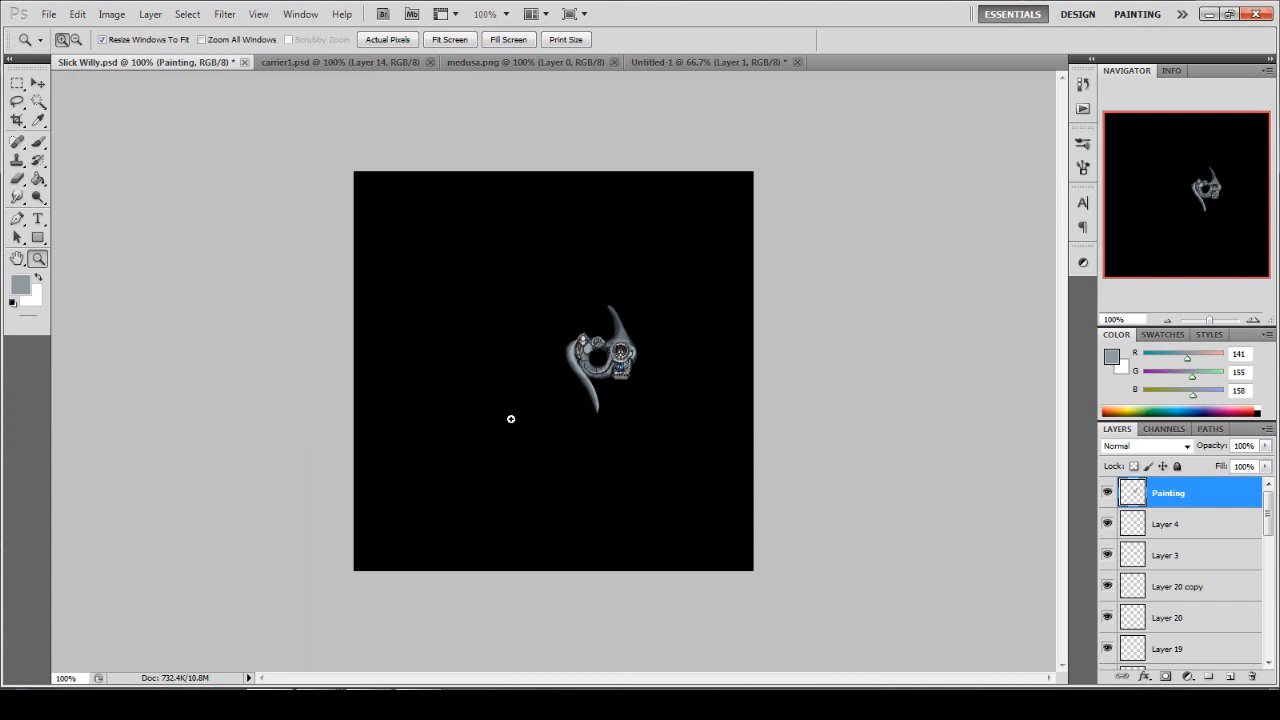
key("v")
left_click_drag(665, 391, 565, 394)
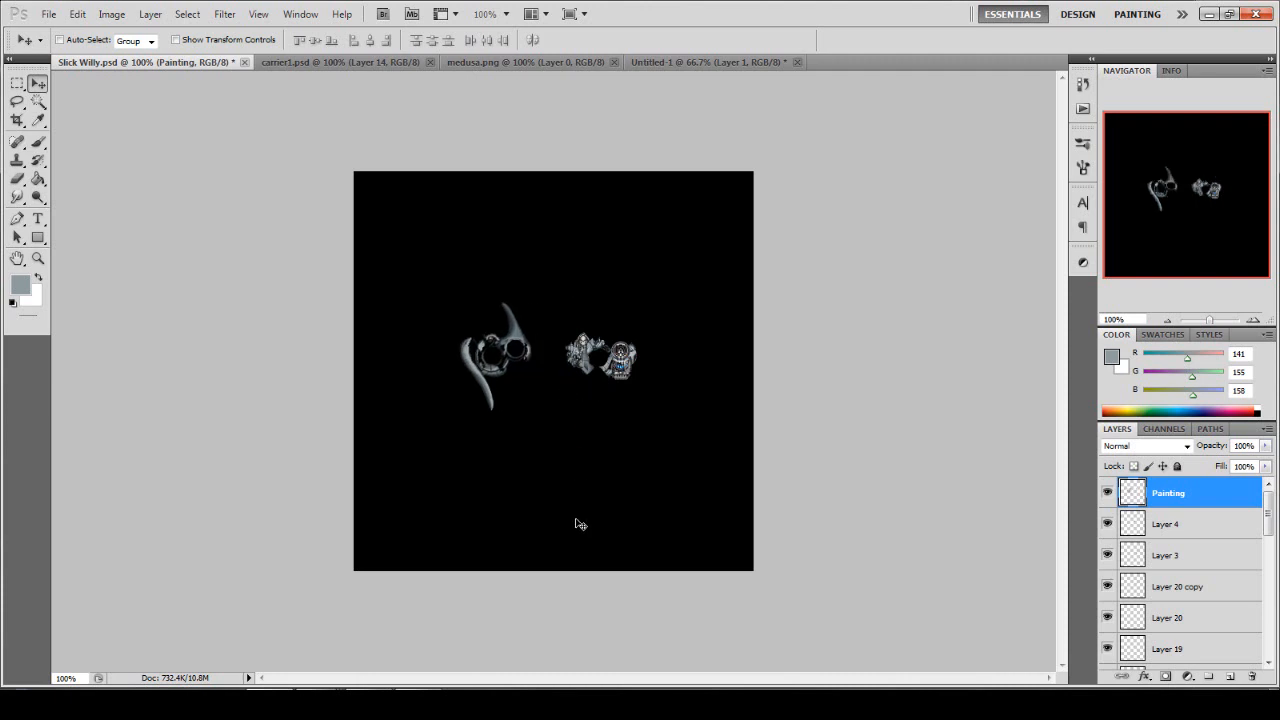
key("ctrl+z")
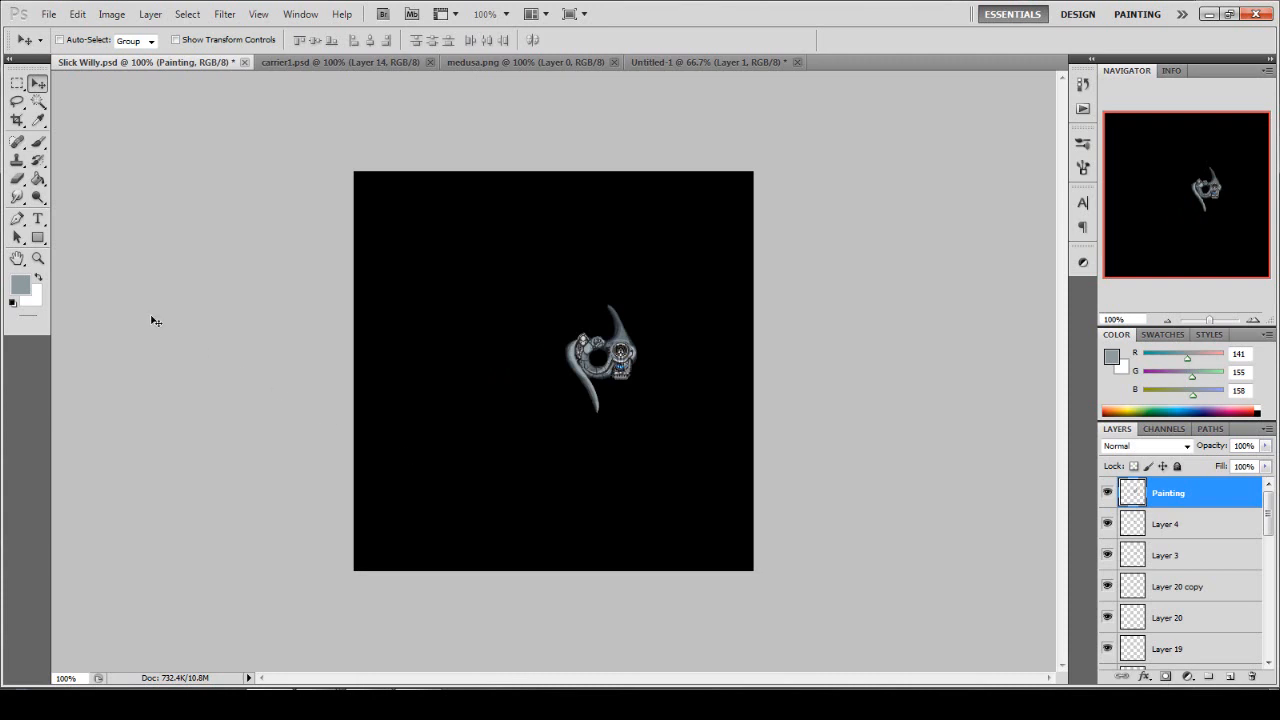
Examine the whole painted ship at actual size and magnified to 500–600%.
left_click(38, 258)
left_click(616, 357)
left_click(612, 357)
left_click(461, 365)
left_click(460, 365)
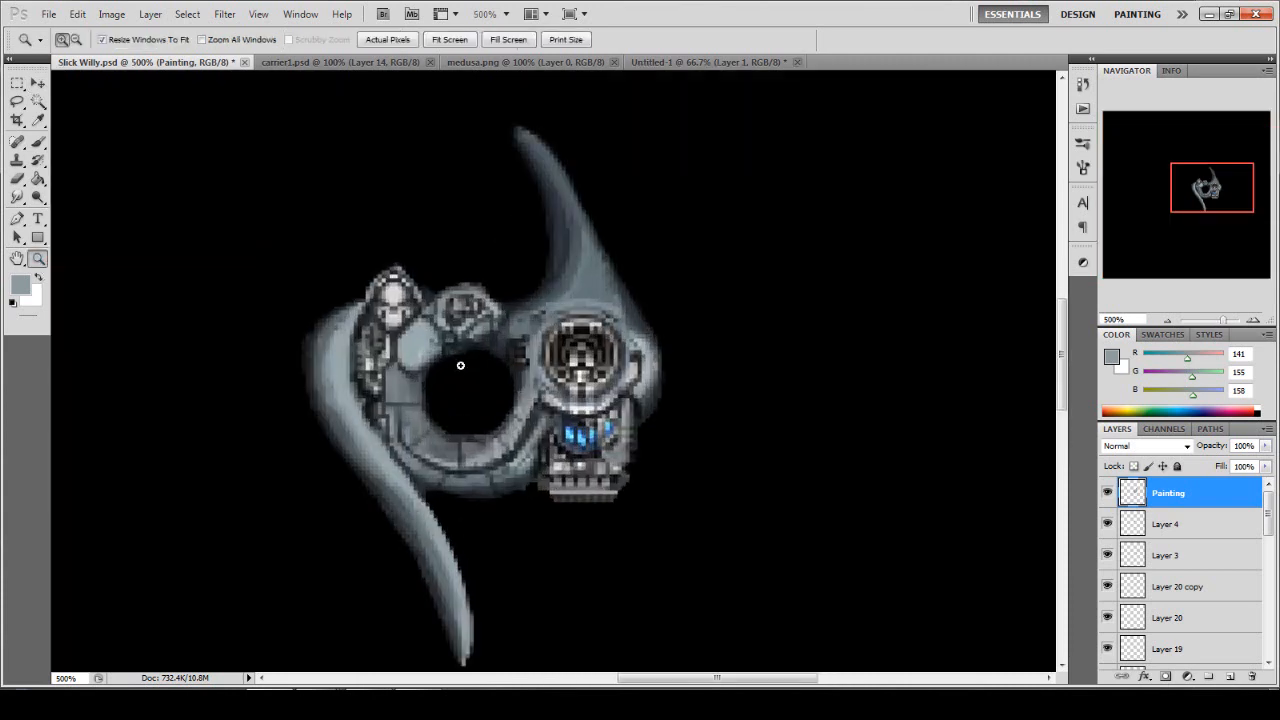
left_click(460, 365)
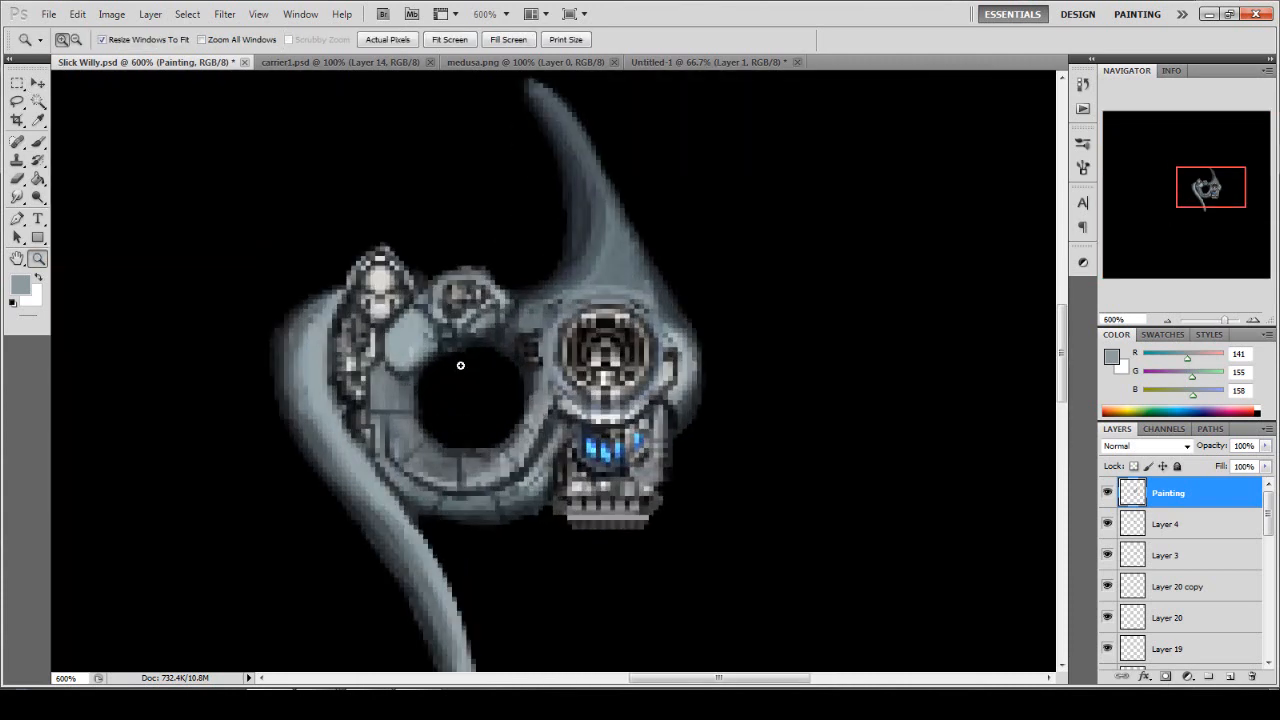
double_click(40, 259)
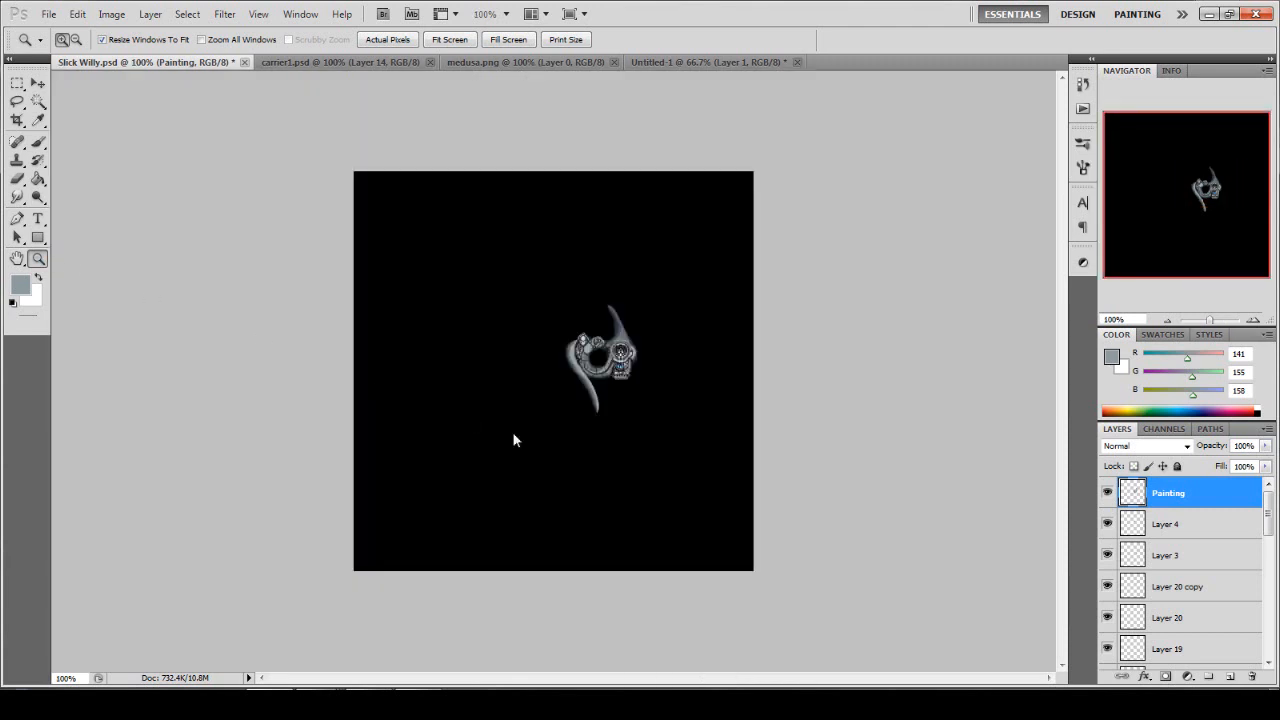
left_click(604, 362)
left_click(604, 362)
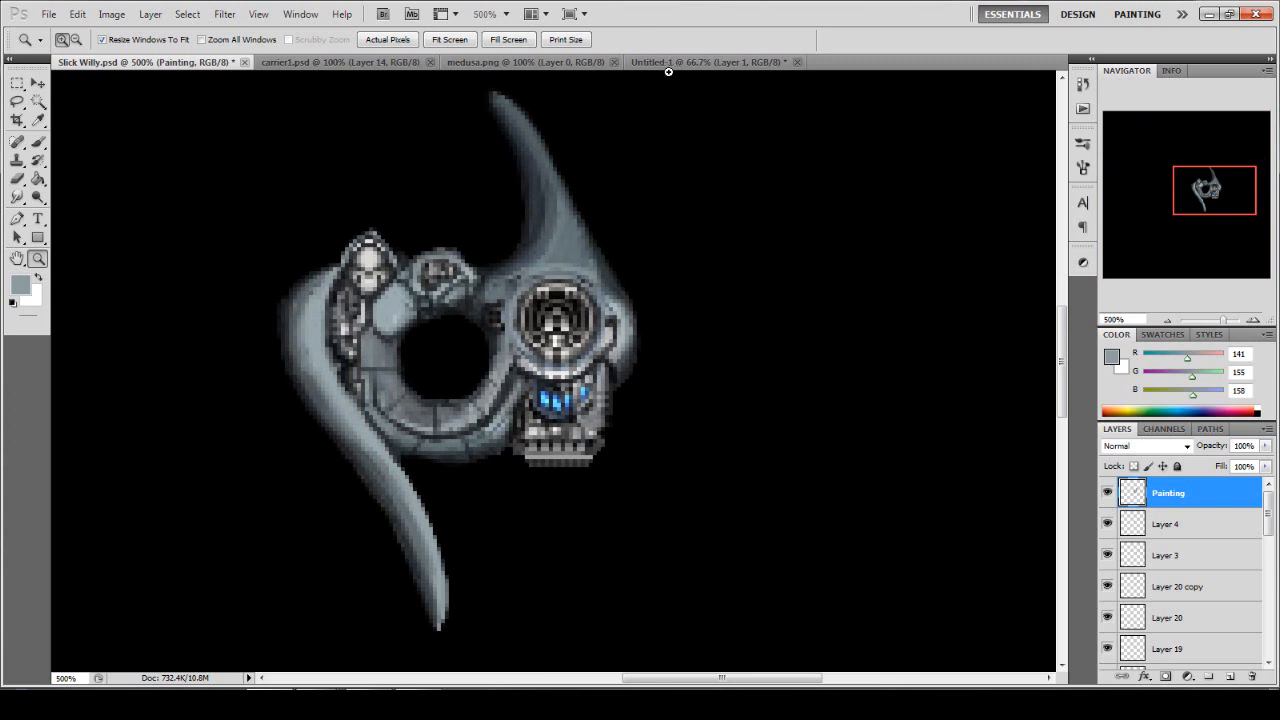
Look through the other open documents for parts, and copy the round vent at medusa.png's lower centre with an elliptical selection.
left_click(532, 63)
left_click(533, 359)
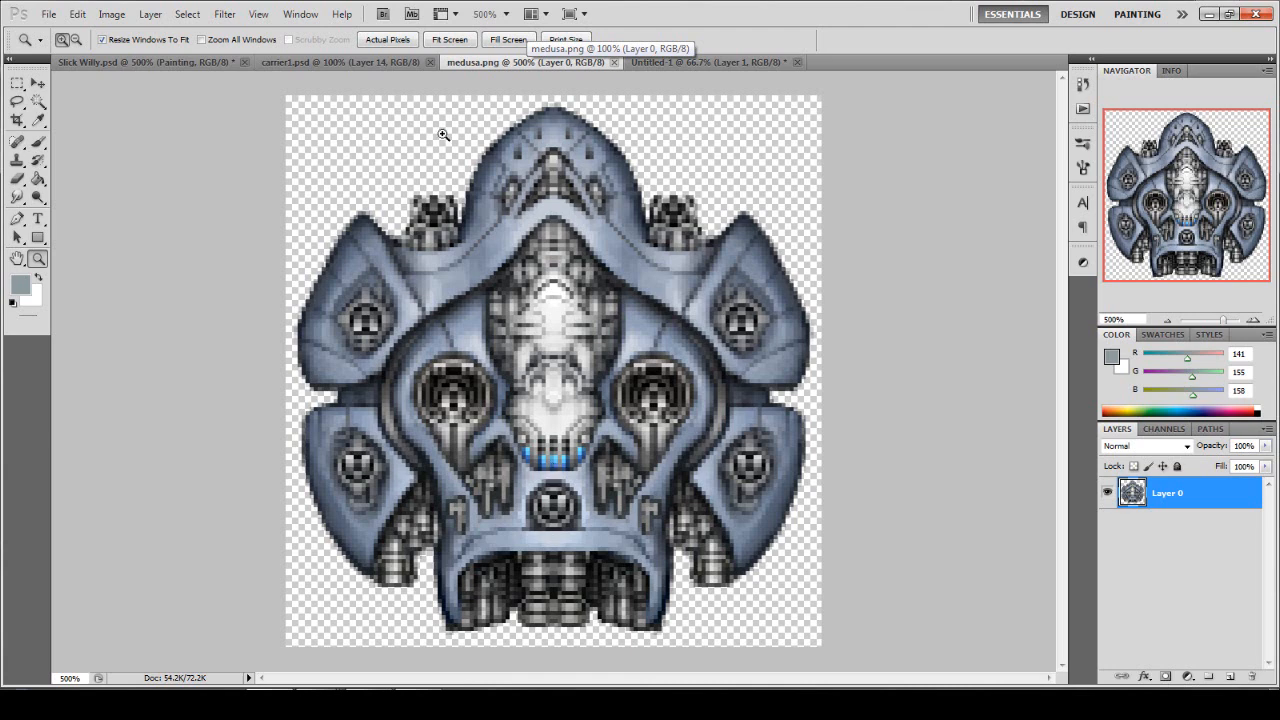
left_click(363, 61)
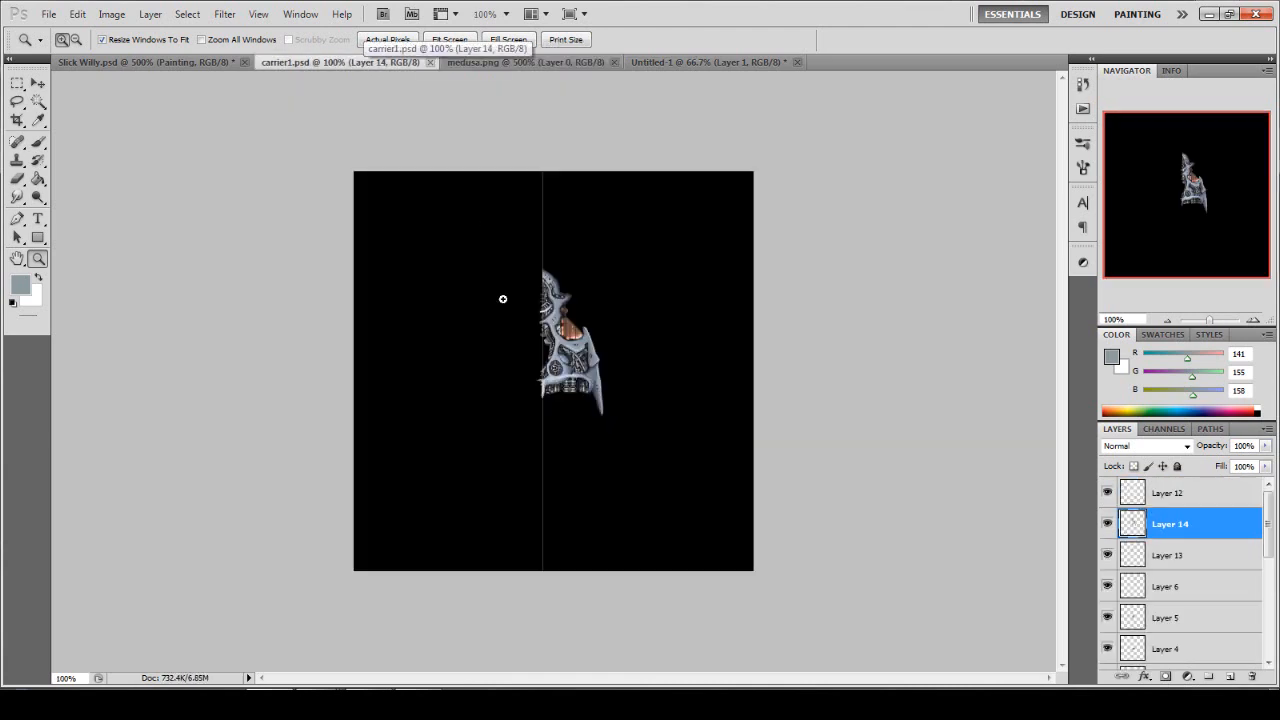
left_click(703, 62)
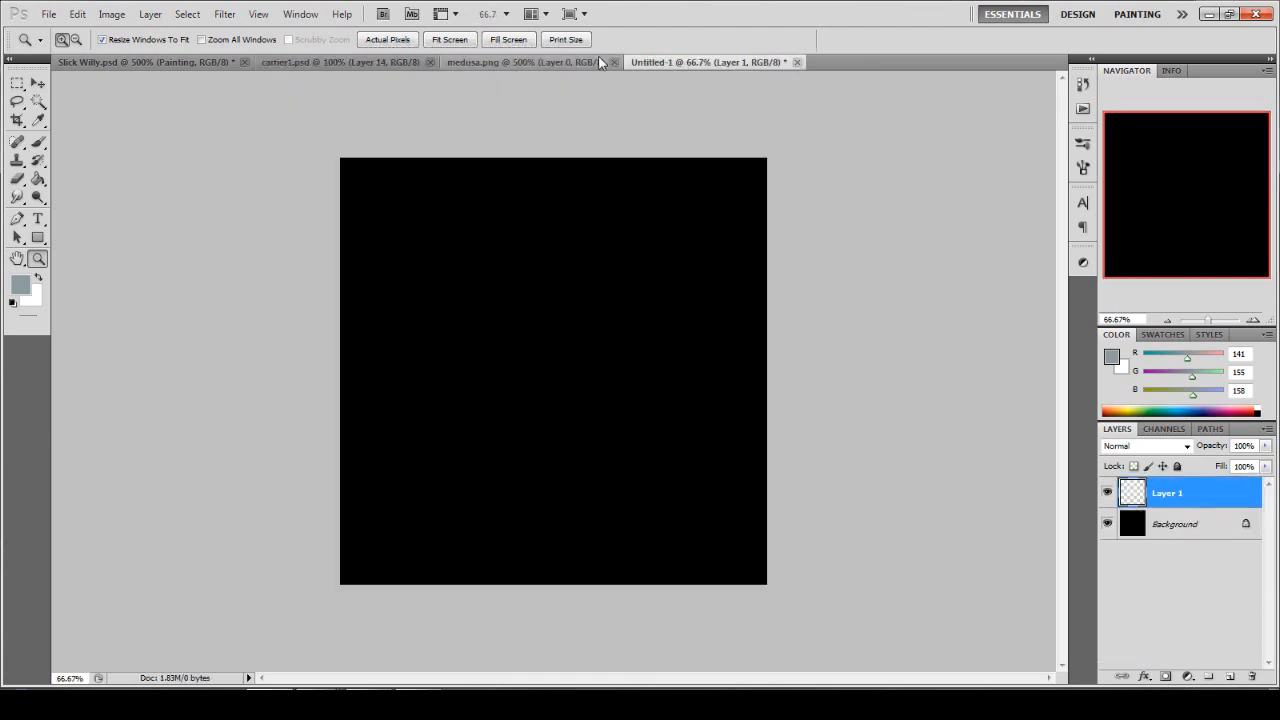
left_click(530, 62)
left_click(545, 505)
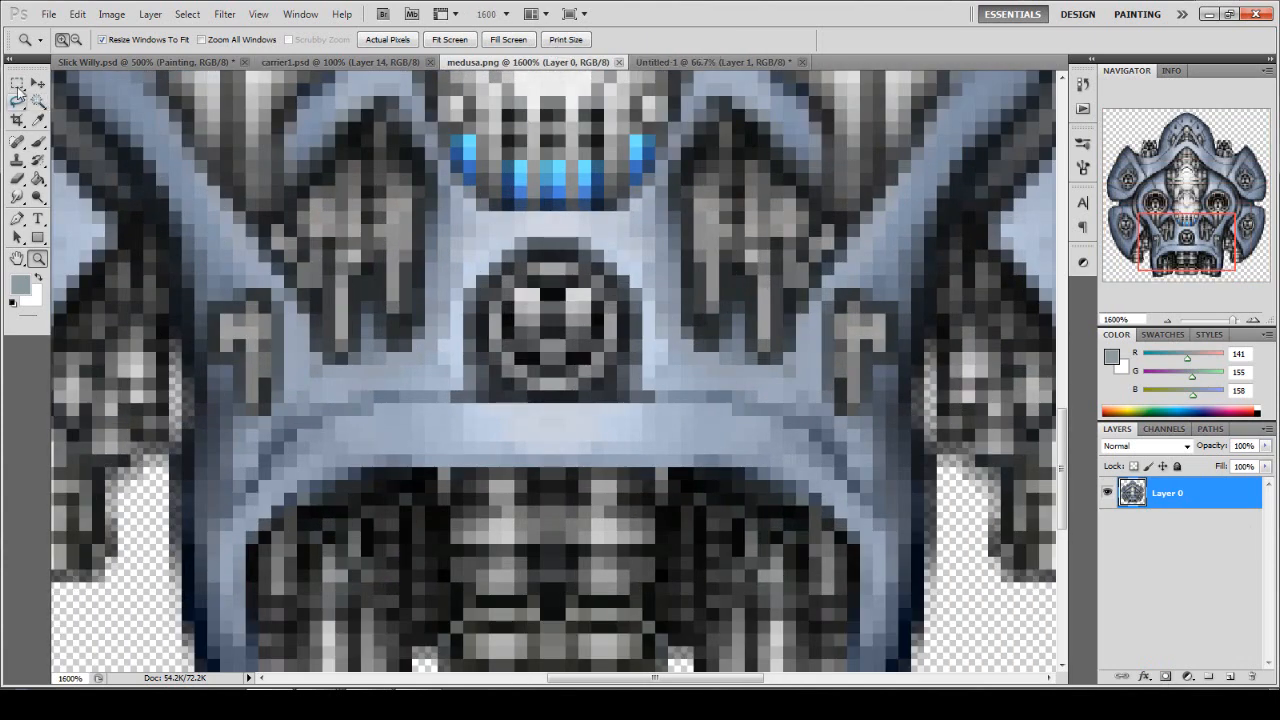
left_click(17, 82)
left_click(61, 100)
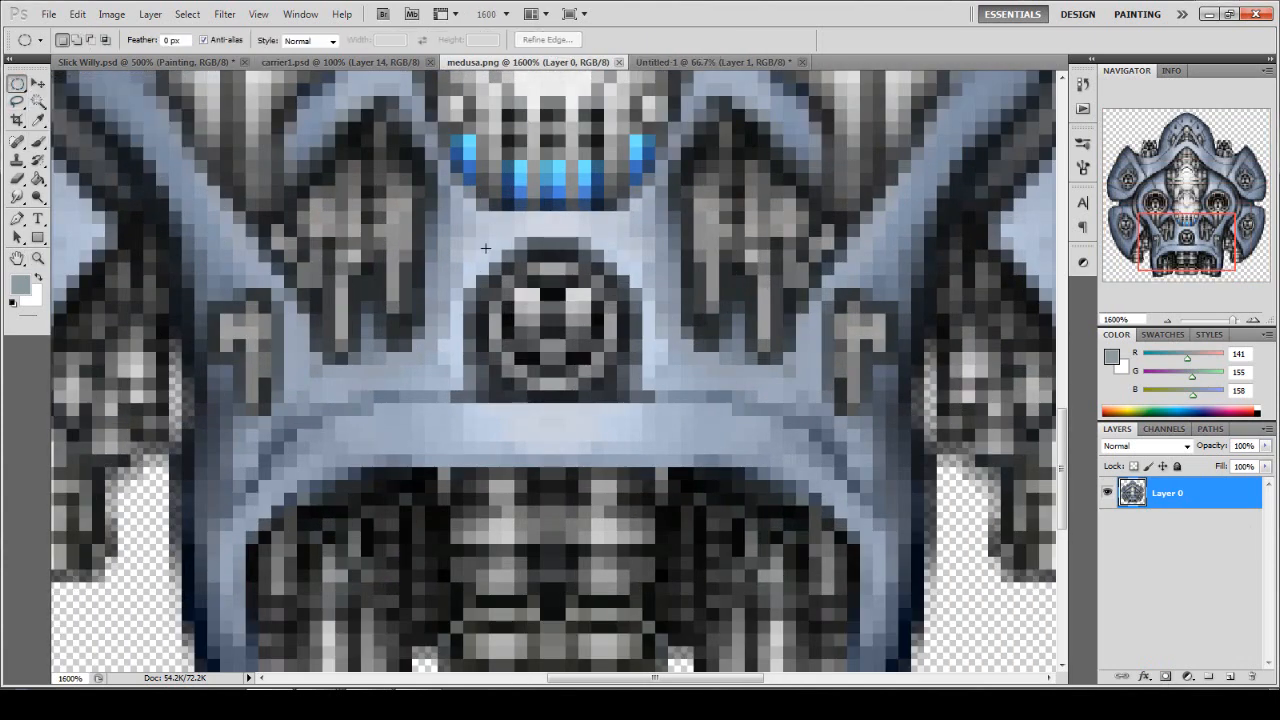
left_click_drag(476, 236, 631, 390)
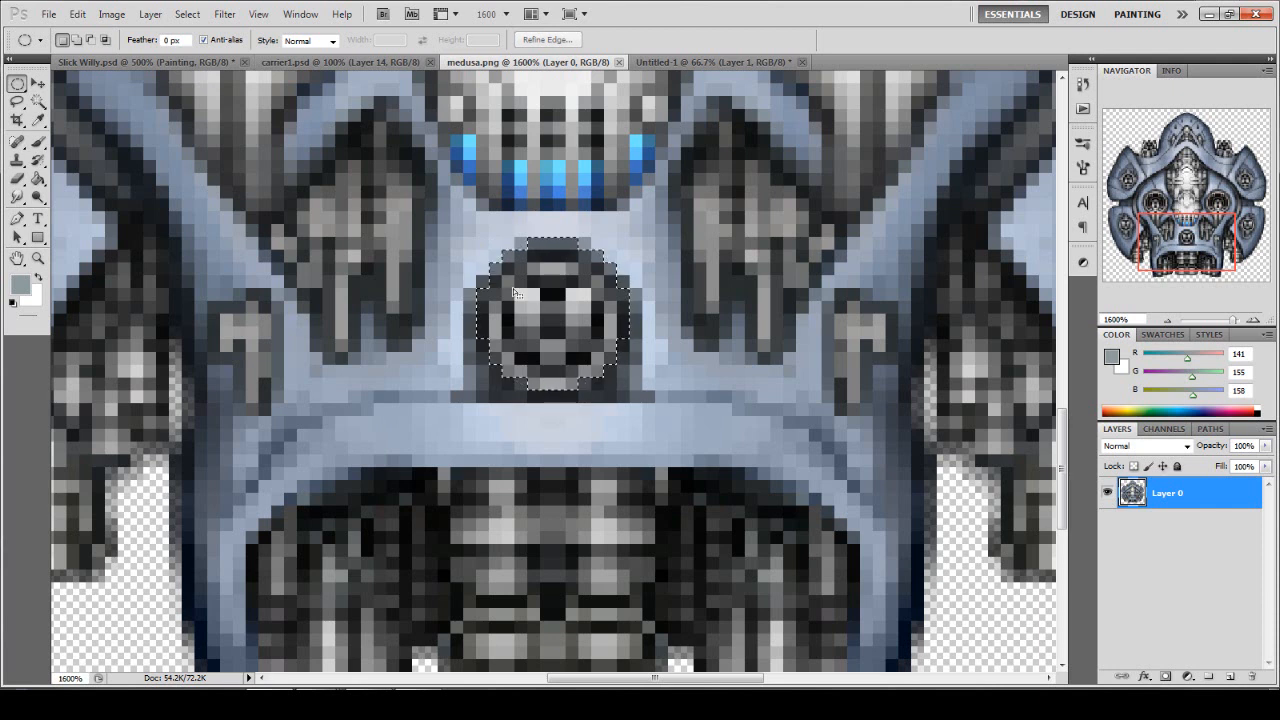
left_click_drag(495, 272, 516, 293)
key("ctrl+c")
Paste the round vent into Slick Willy.psd, position it beneath the ring's upper fitting and flip it vertically.
left_click(145, 62)
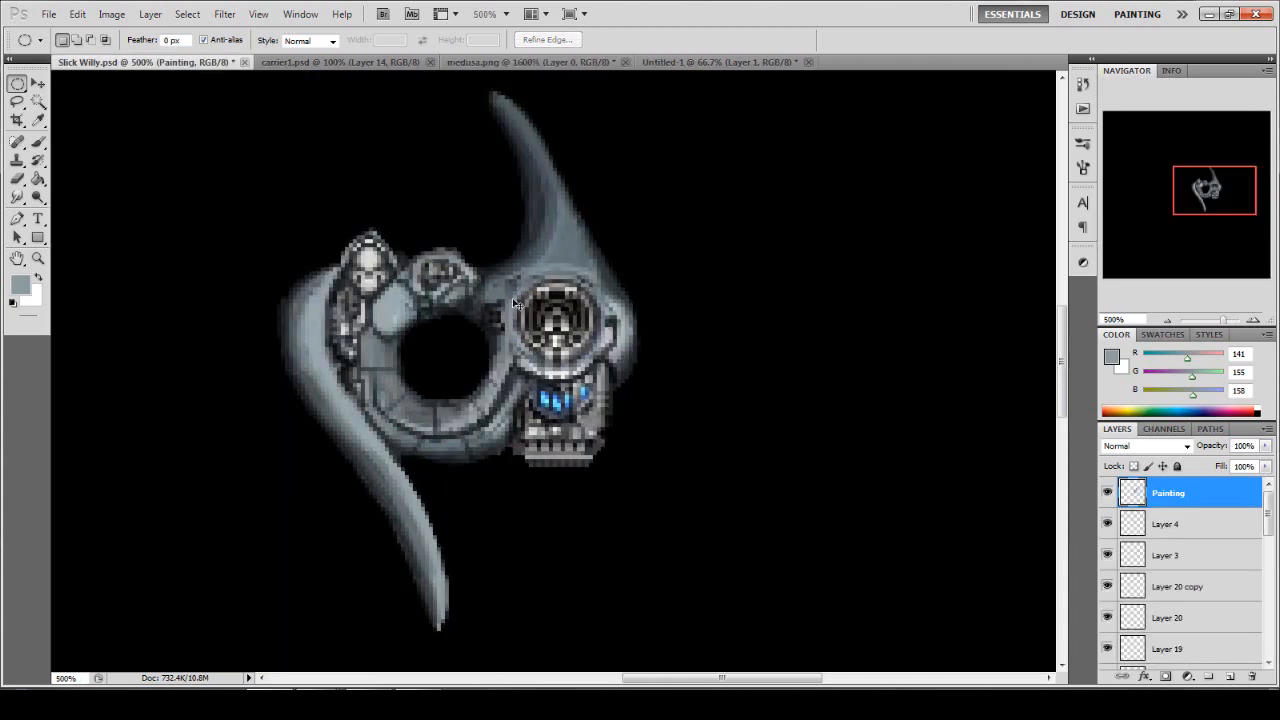
key("ctrl+v")
key("v")
left_click_drag(562, 388, 455, 370)
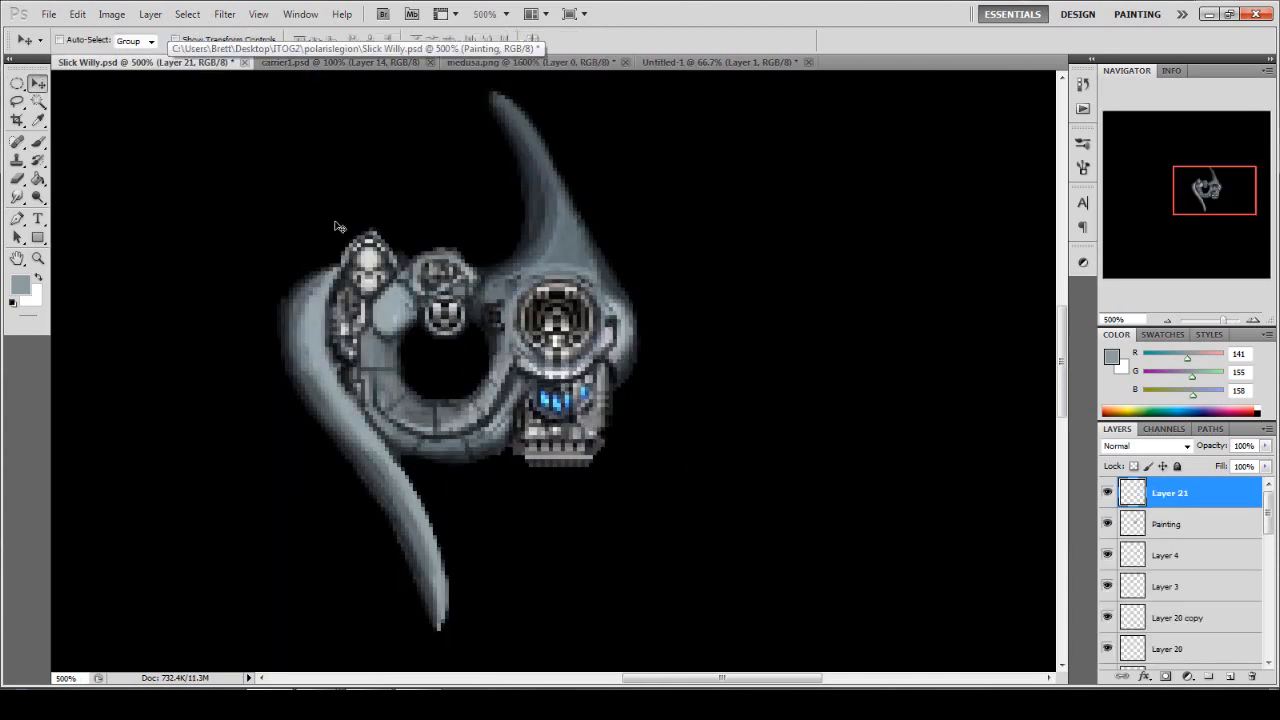
left_click(77, 14)
mouse_move(257, 332)
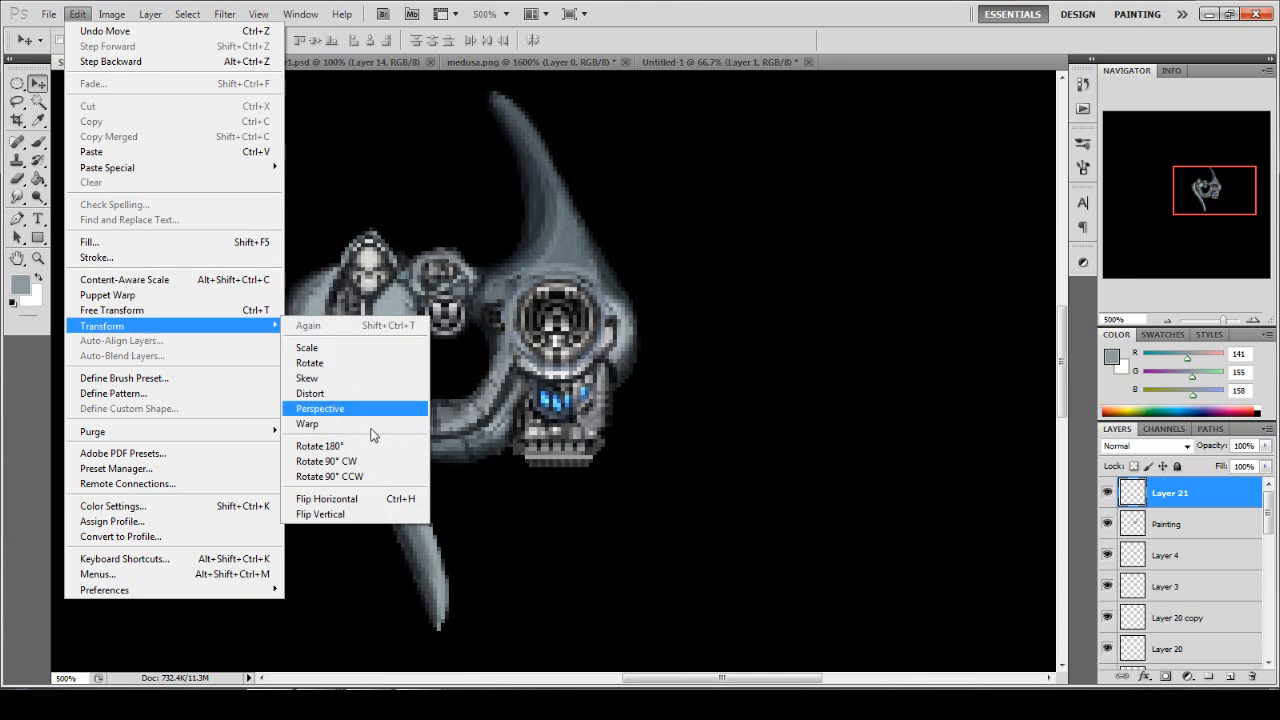
left_click(354, 514)
Try the vent over the ring's upper round fitting, checking it at actual size and at 600%.
left_click_drag(462, 344, 464, 290)
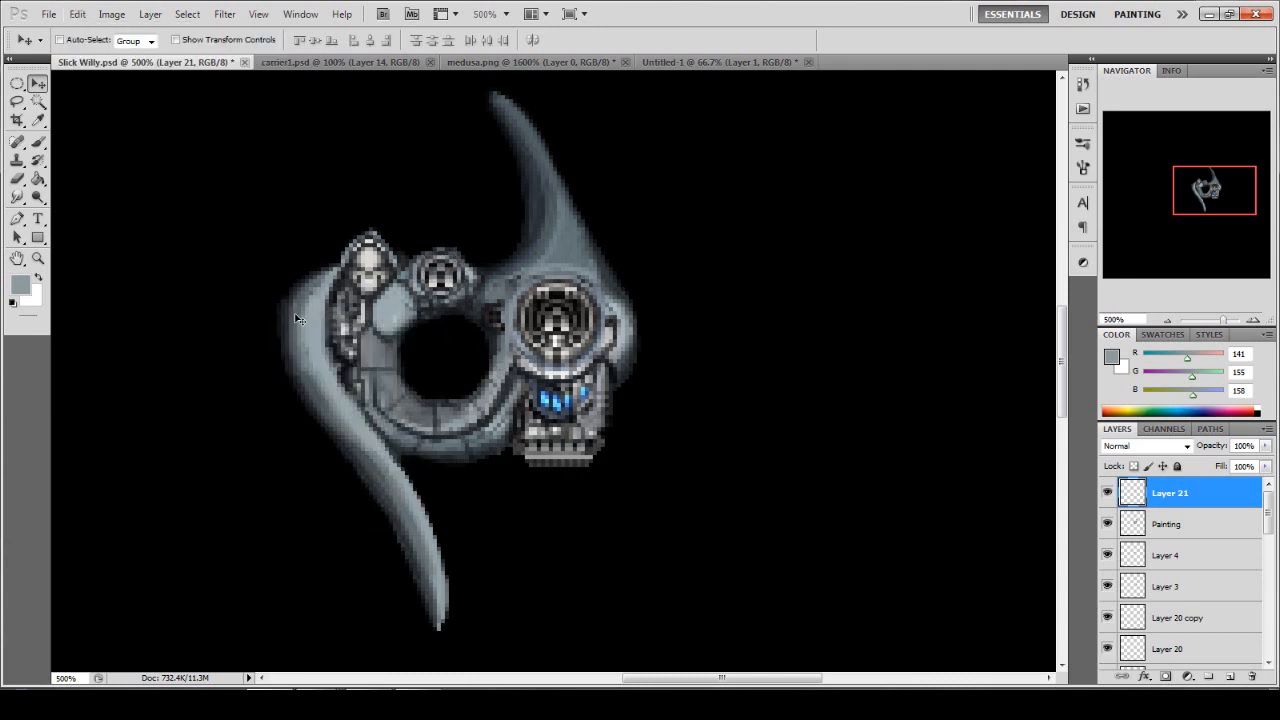
double_click(38, 259)
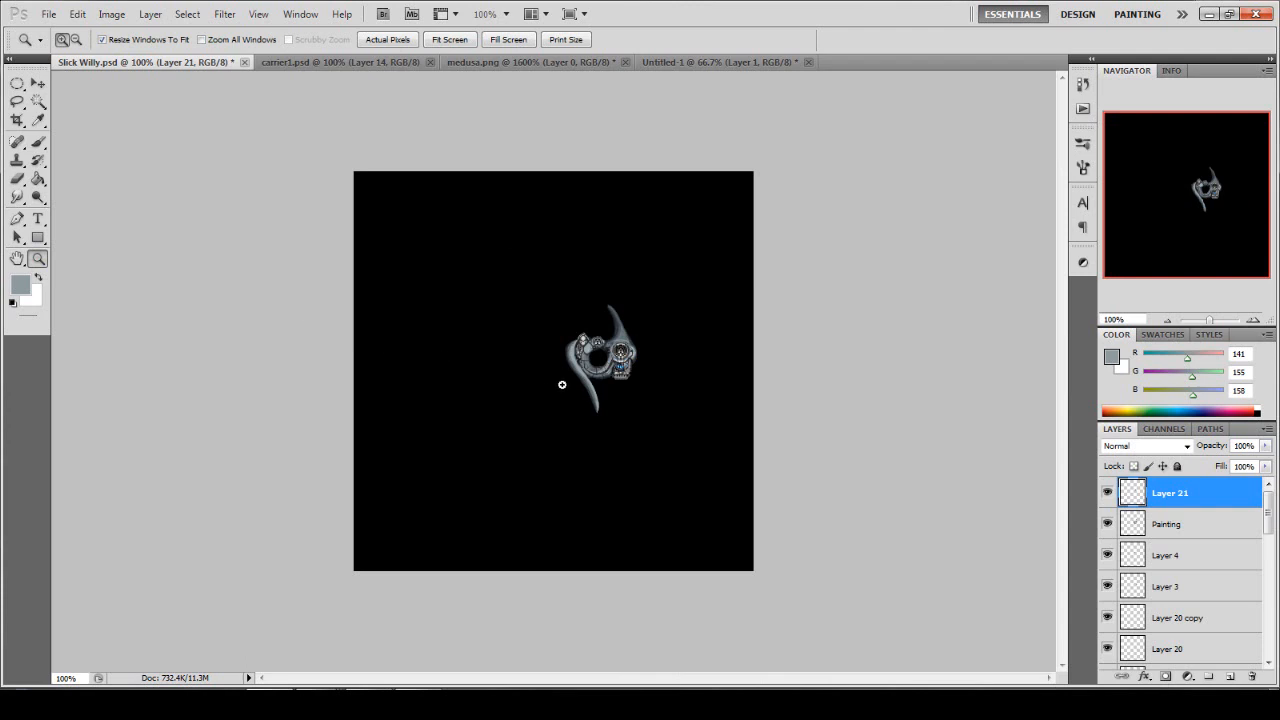
left_click(547, 302)
left_click(547, 302)
left_click(546, 302)
left_click(546, 302)
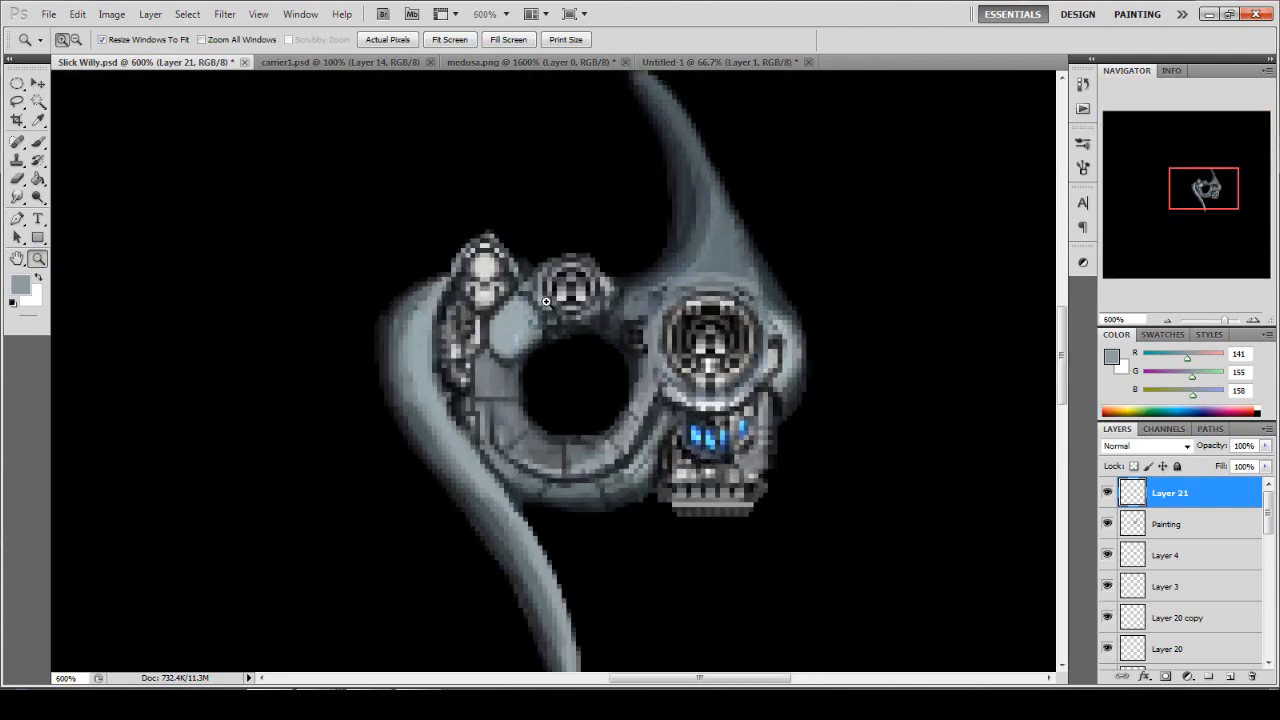
left_click(545, 301)
scroll(545, 301, "up", 1)
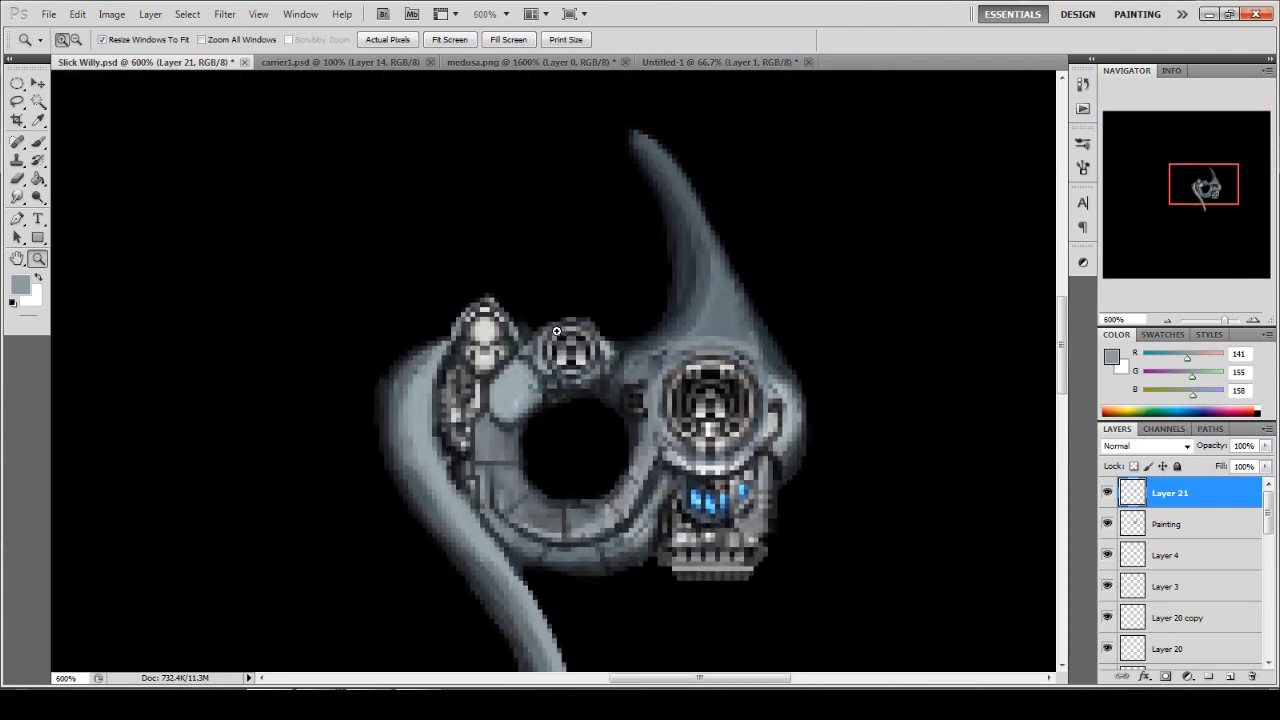
Try the vent on the grey machinery below the pale dome, checking it at actual size and magnified.
key("v")
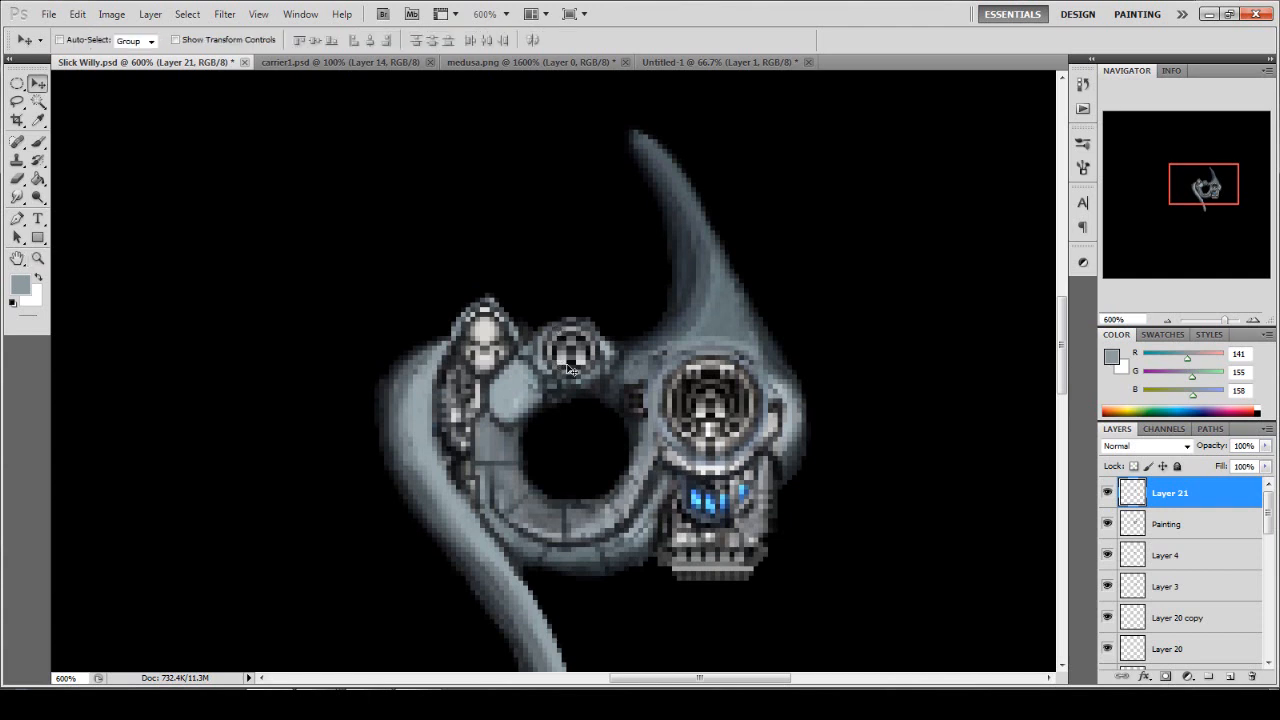
left_click_drag(576, 346, 460, 404)
double_click(38, 258)
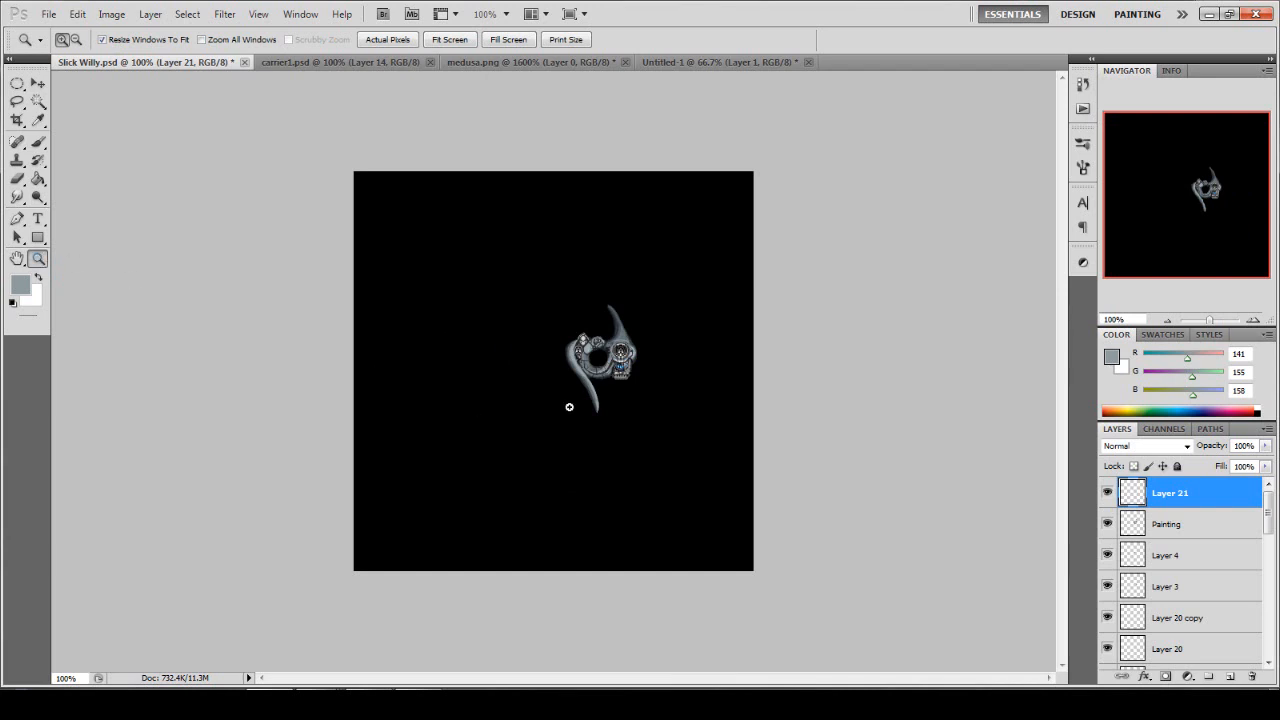
left_click(577, 363)
left_click(577, 363)
left_click(576, 362)
left_click(570, 359)
left_click(568, 358)
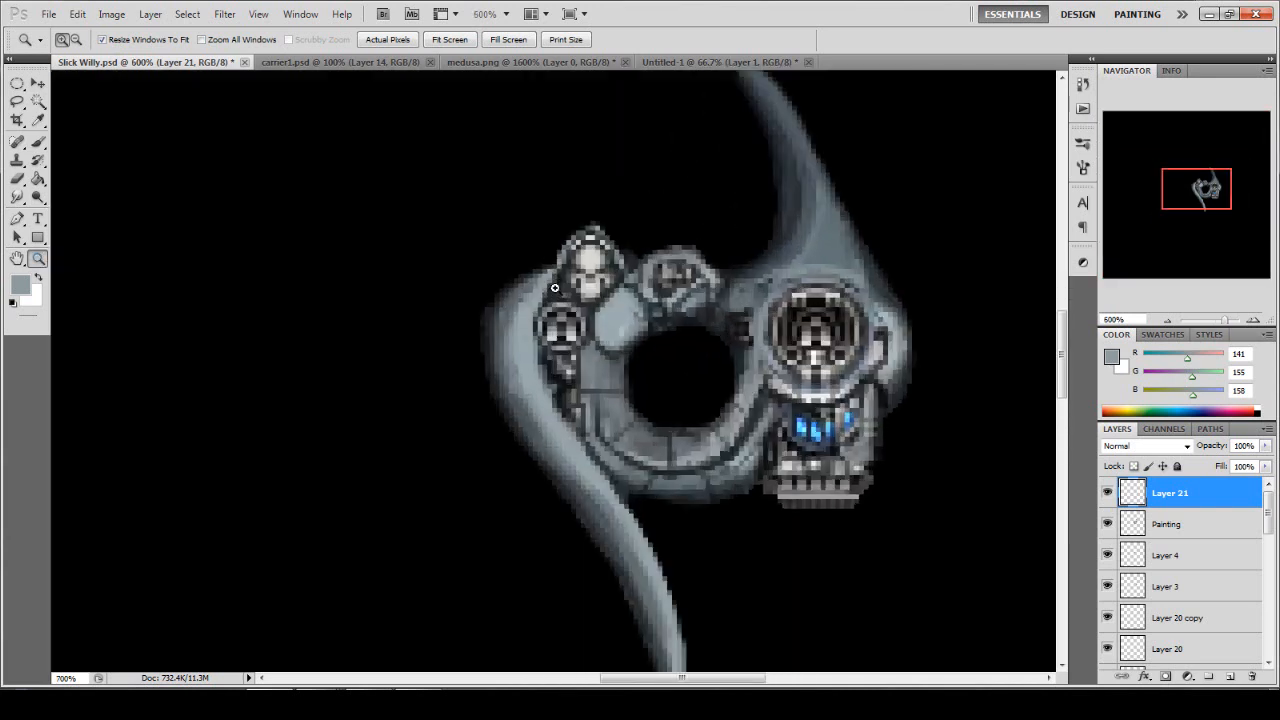
left_click(564, 356)
Move the vent outward onto the upper curve of the lower fin, and check it at actual size and 800%.
key("v")
left_click_drag(558, 356, 519, 370)
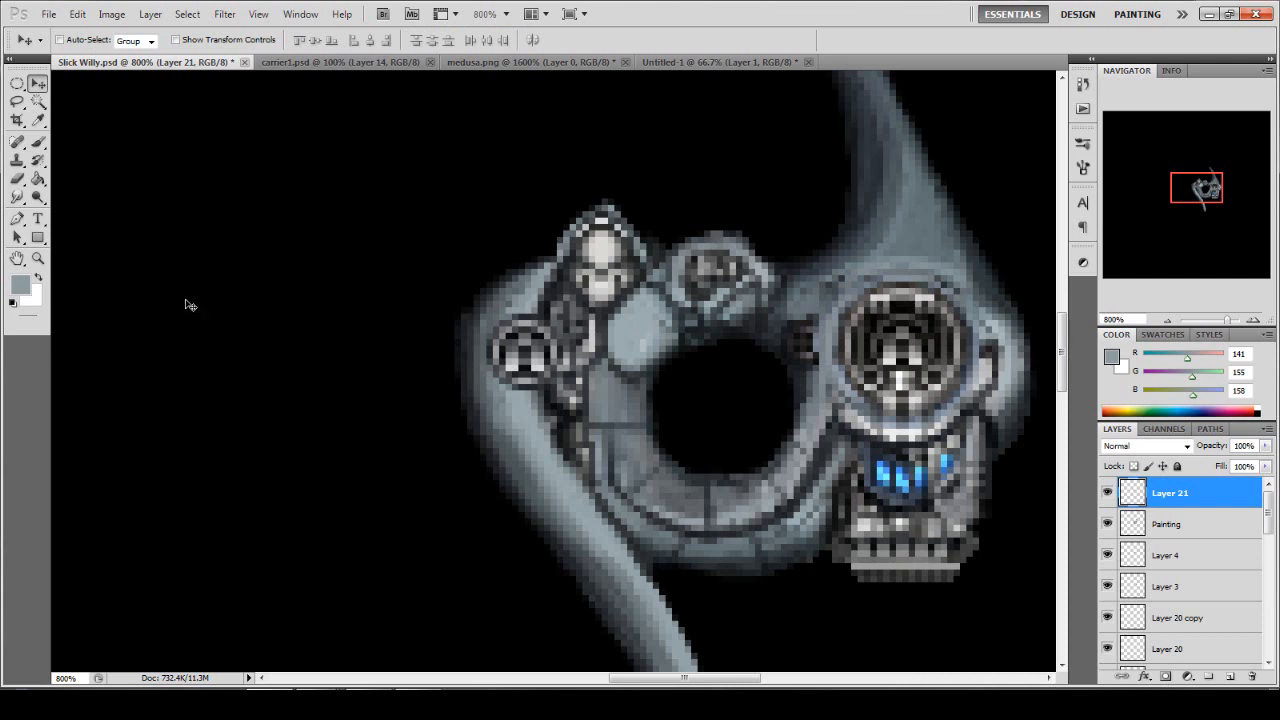
double_click(38, 259)
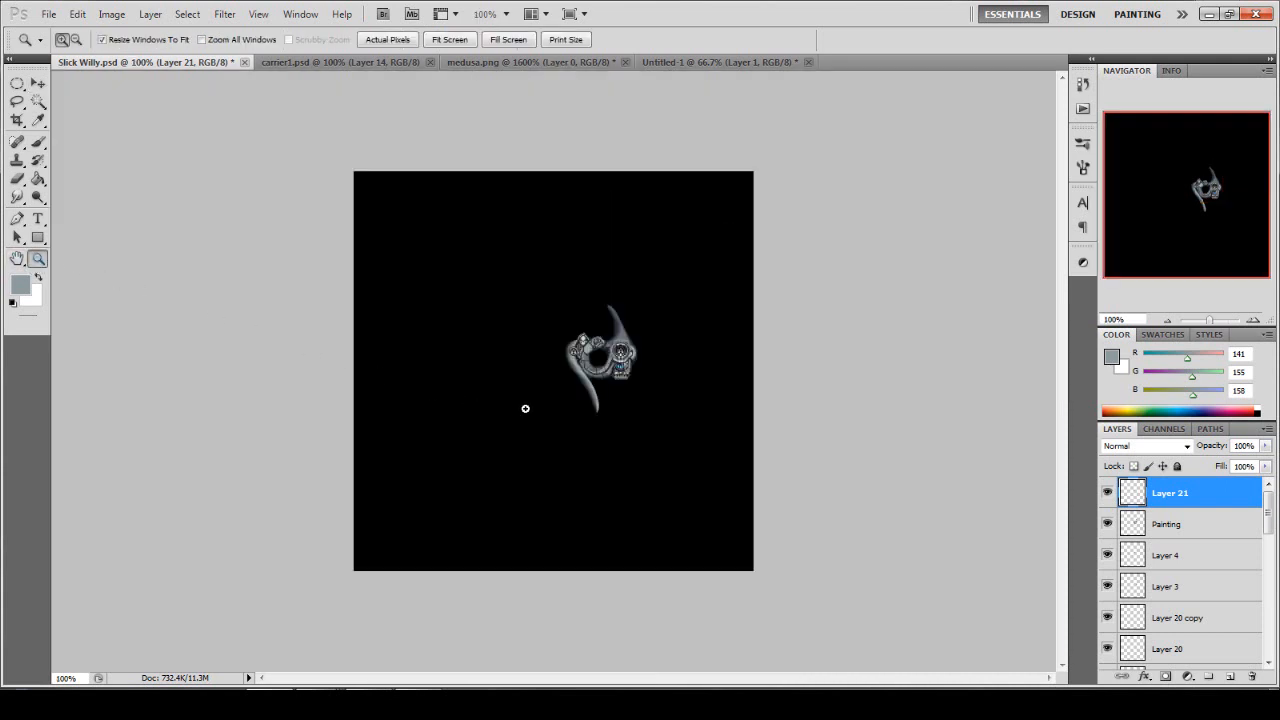
left_click(573, 355)
left_click(562, 363)
left_click(560, 364)
left_click(556, 368)
left_click(556, 368)
left_click(556, 368)
left_click(556, 368)
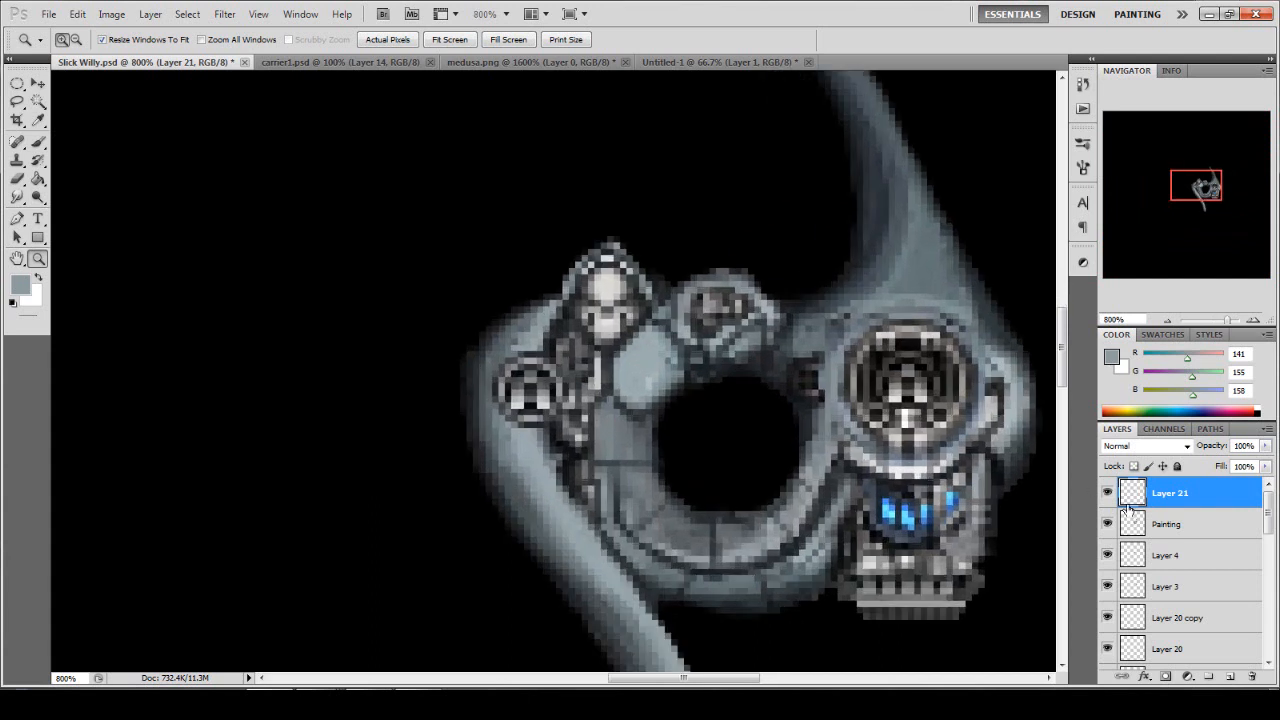
On the Painting layer, paint a dark outline around the vent's outer side with a 1 px brush in sampled RGB 11, 14, 18.
left_click(1127, 512)
left_click(517, 377)
left_click(517, 377)
key("b")
left_click(594, 312, "alt")
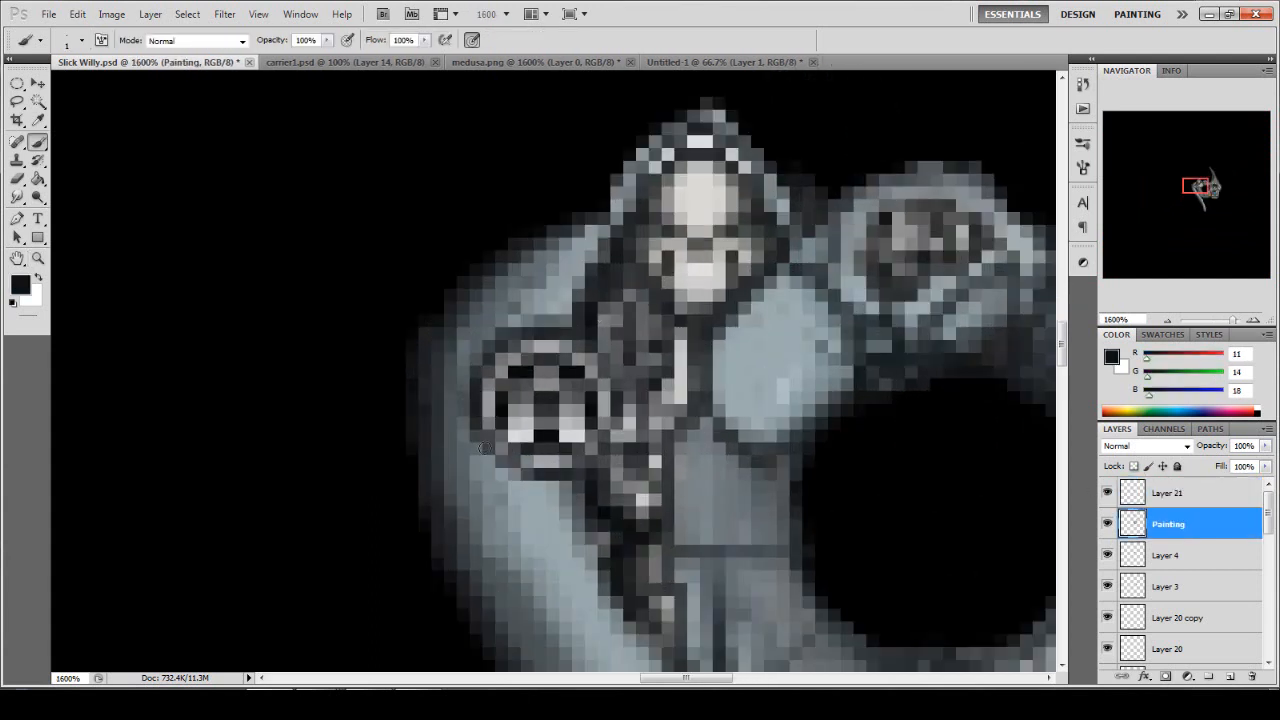
mouse_move(483, 447)
left_mouse_down()
mouse_move(556, 474)
mouse_move(520, 476)
mouse_move(477, 441)
mouse_move(483, 349)
mouse_move(519, 327)
left_mouse_up()
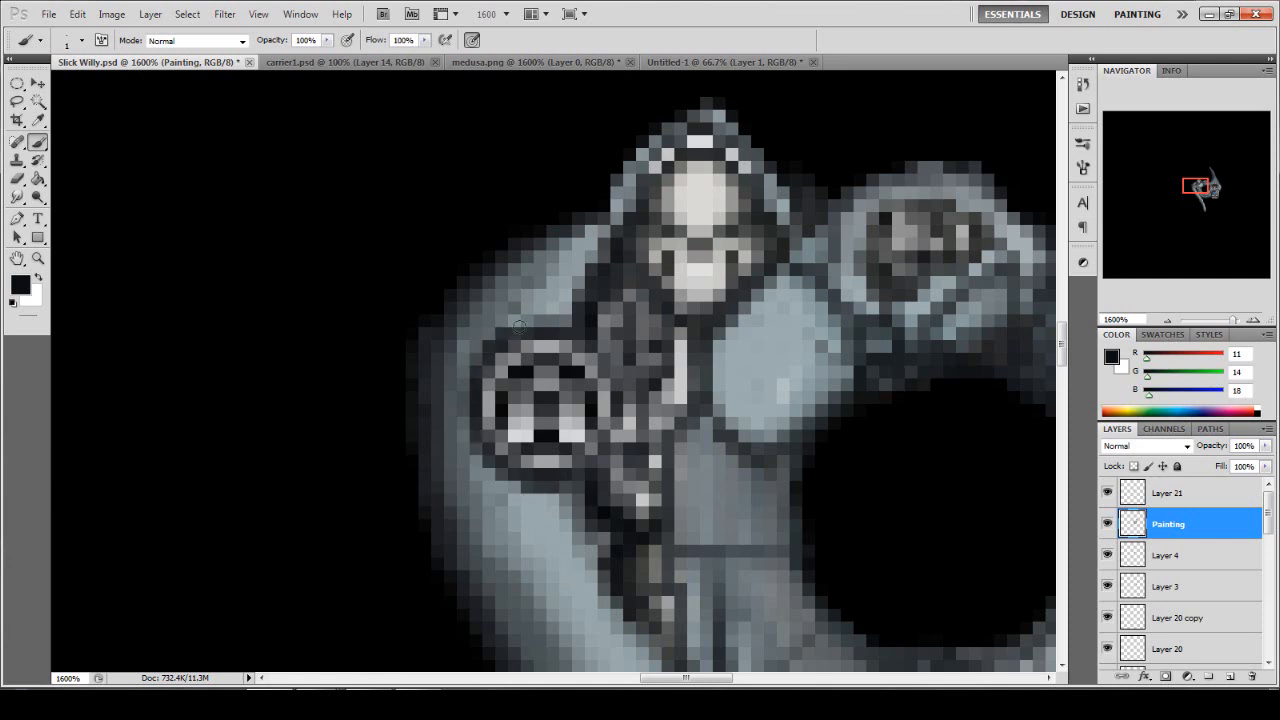
Check the outlined vent at actual size and 800%, and save Slick Willy.psd.
double_click(37, 259)
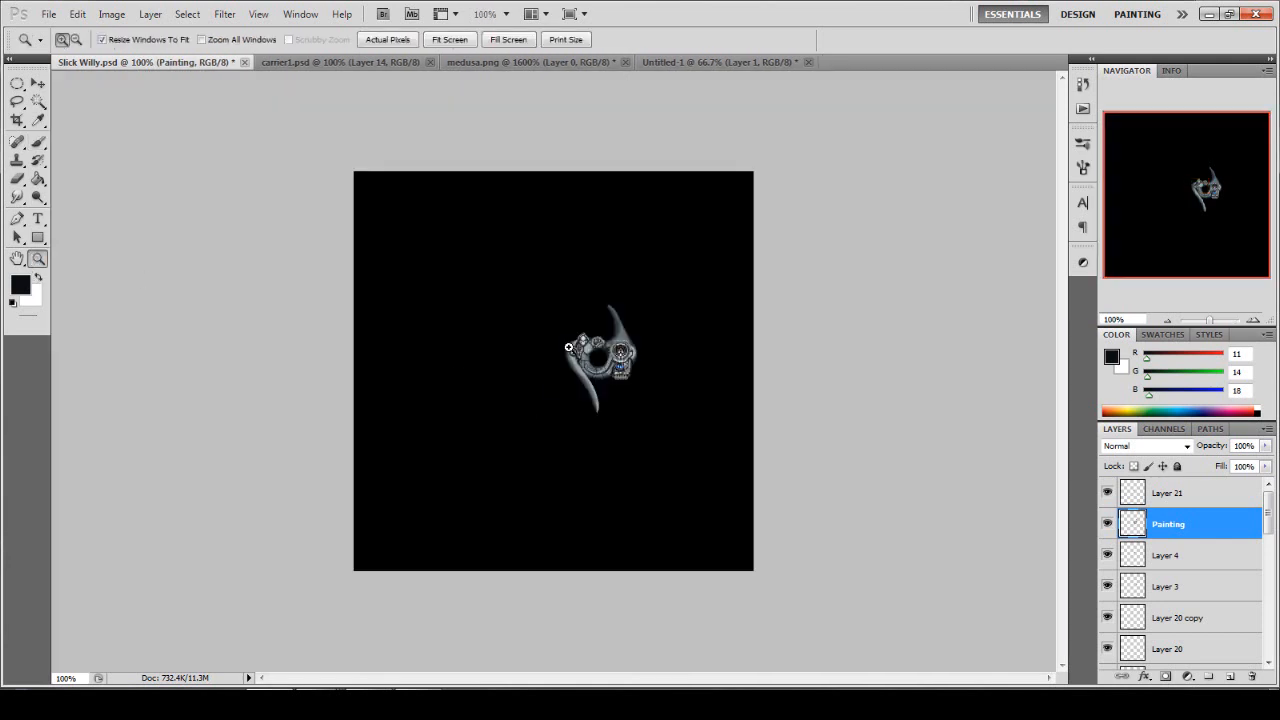
left_click(568, 347)
left_click(560, 375)
left_click(550, 400)
key("b")
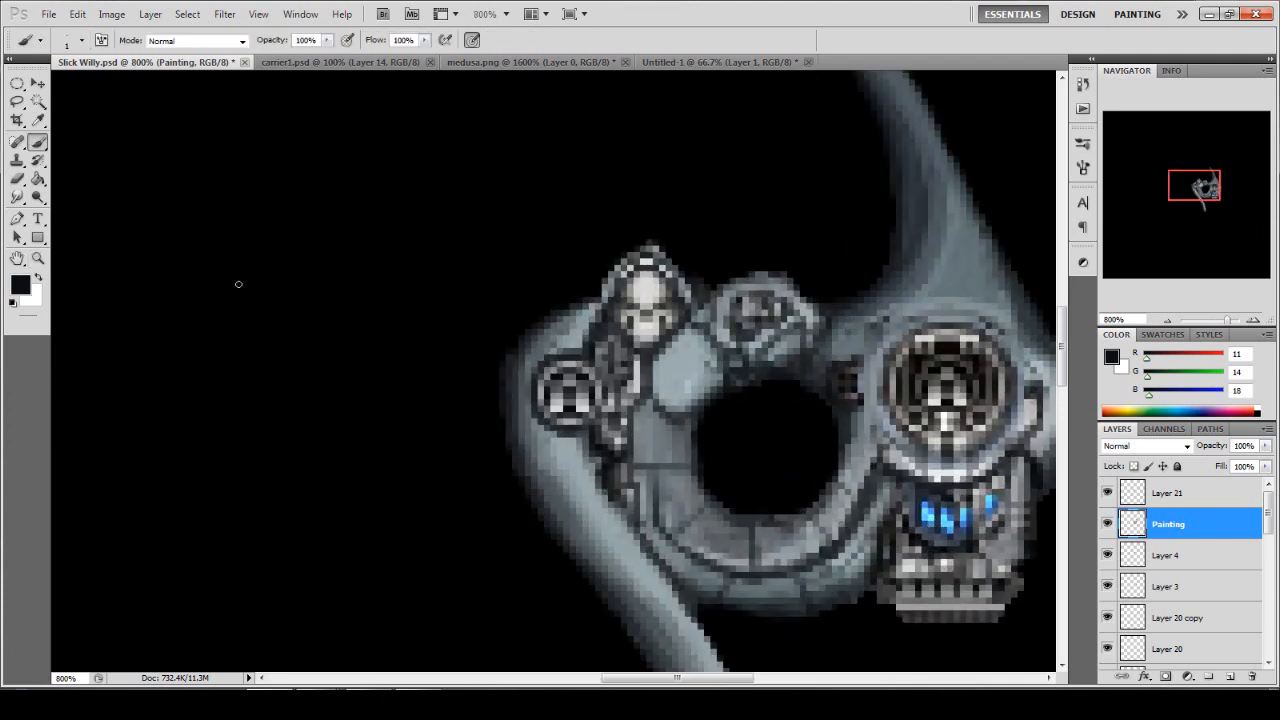
double_click(37, 259)
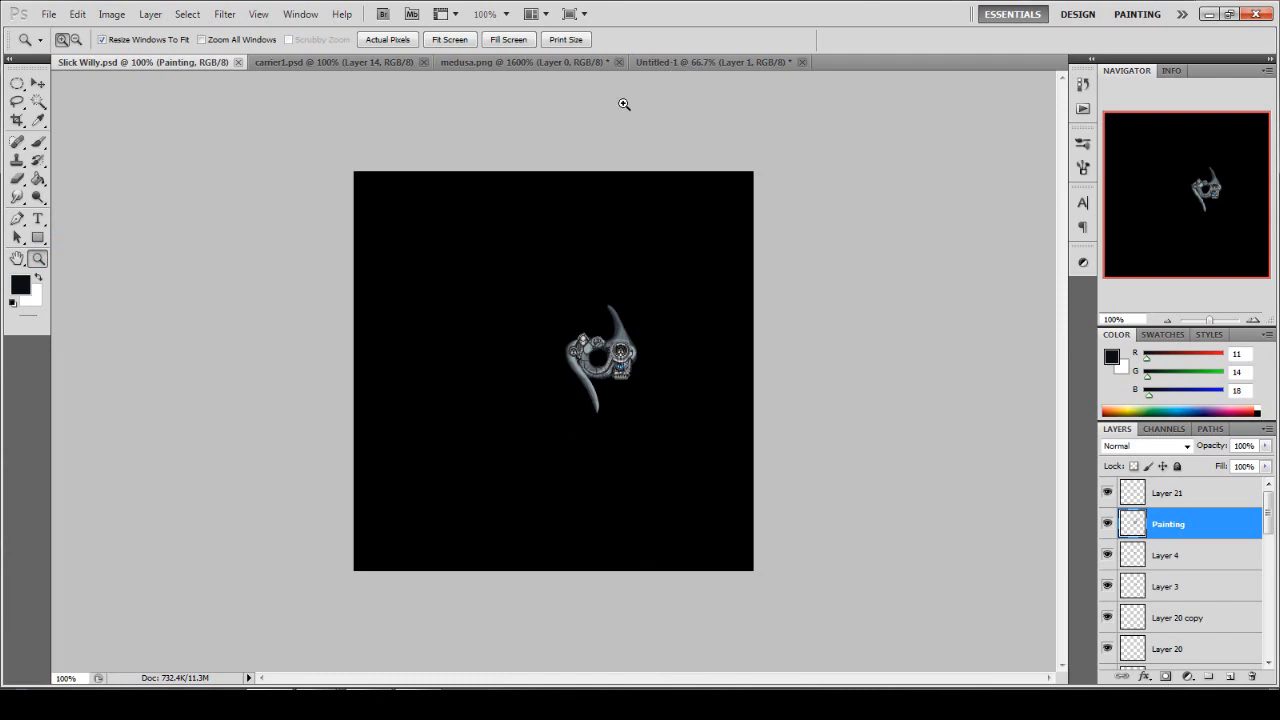
Select the small grey turret beside the central dome in medusa.png with the Lasso, and copy it.
left_click(510, 62)
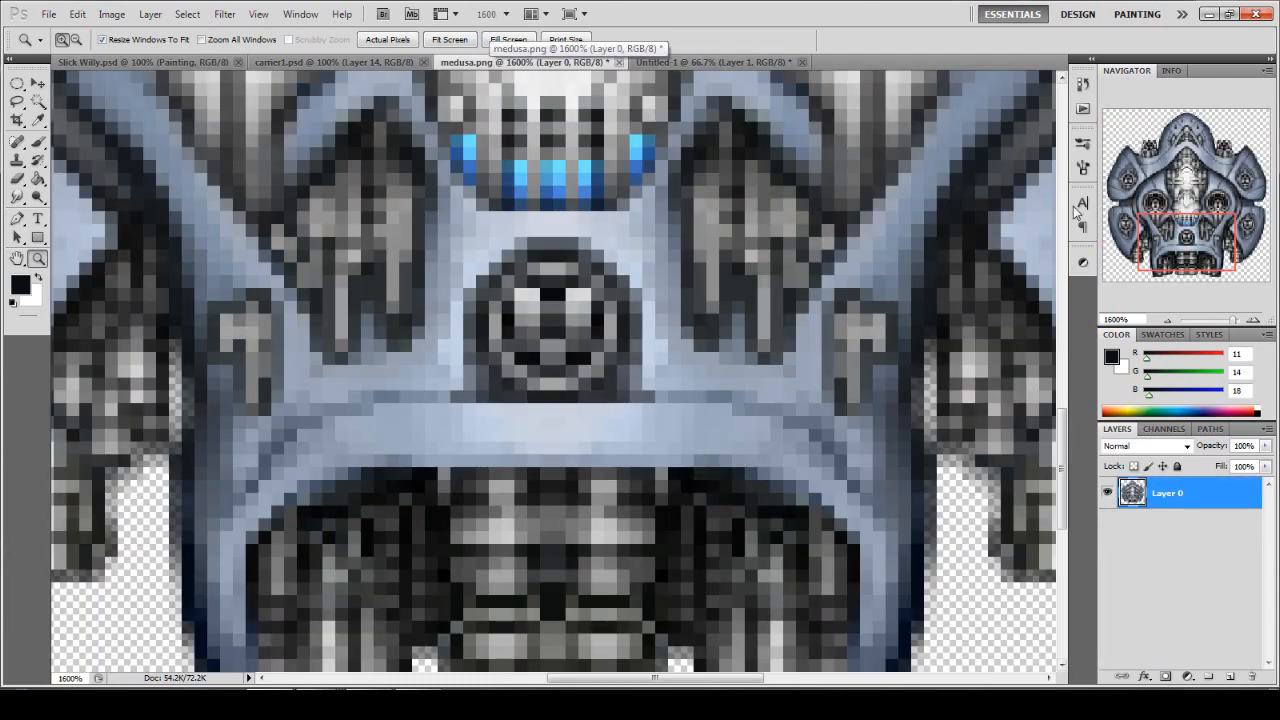
scroll(792, 210, "up", 10)
left_click(17, 102)
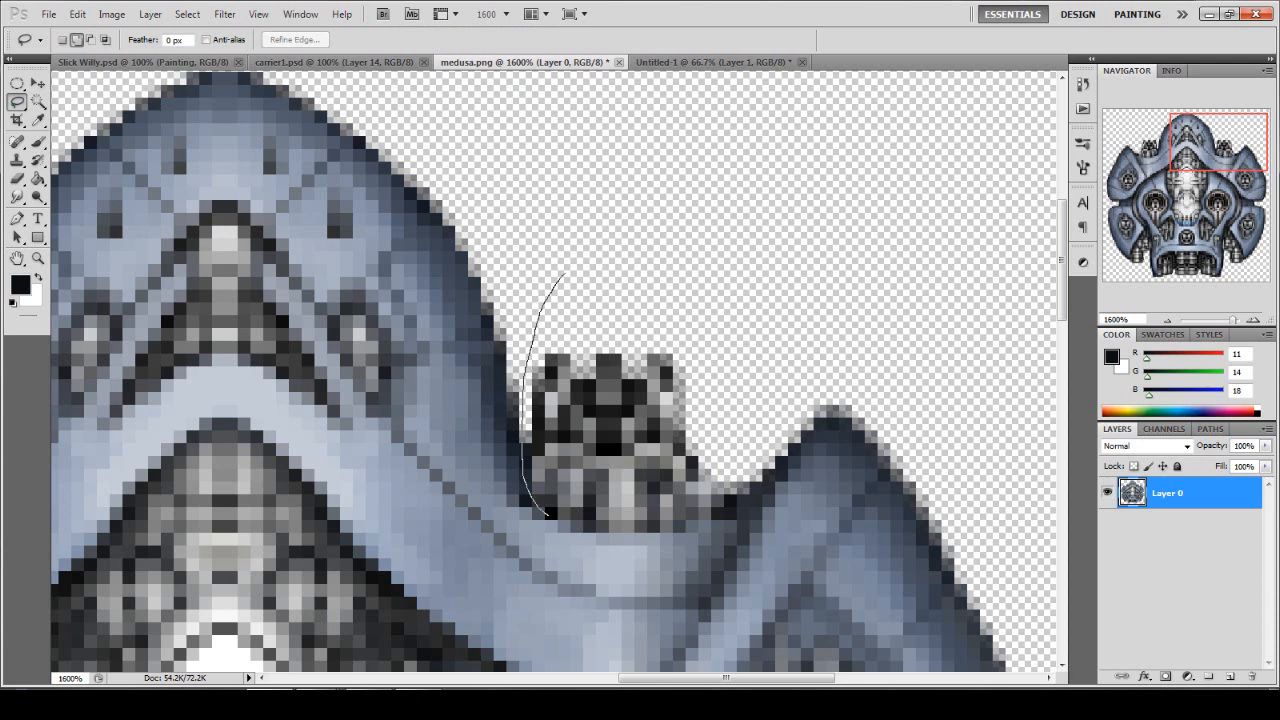
mouse_move(683, 519)
left_mouse_down()
mouse_move(725, 494)
mouse_move(772, 256)
left_mouse_up()
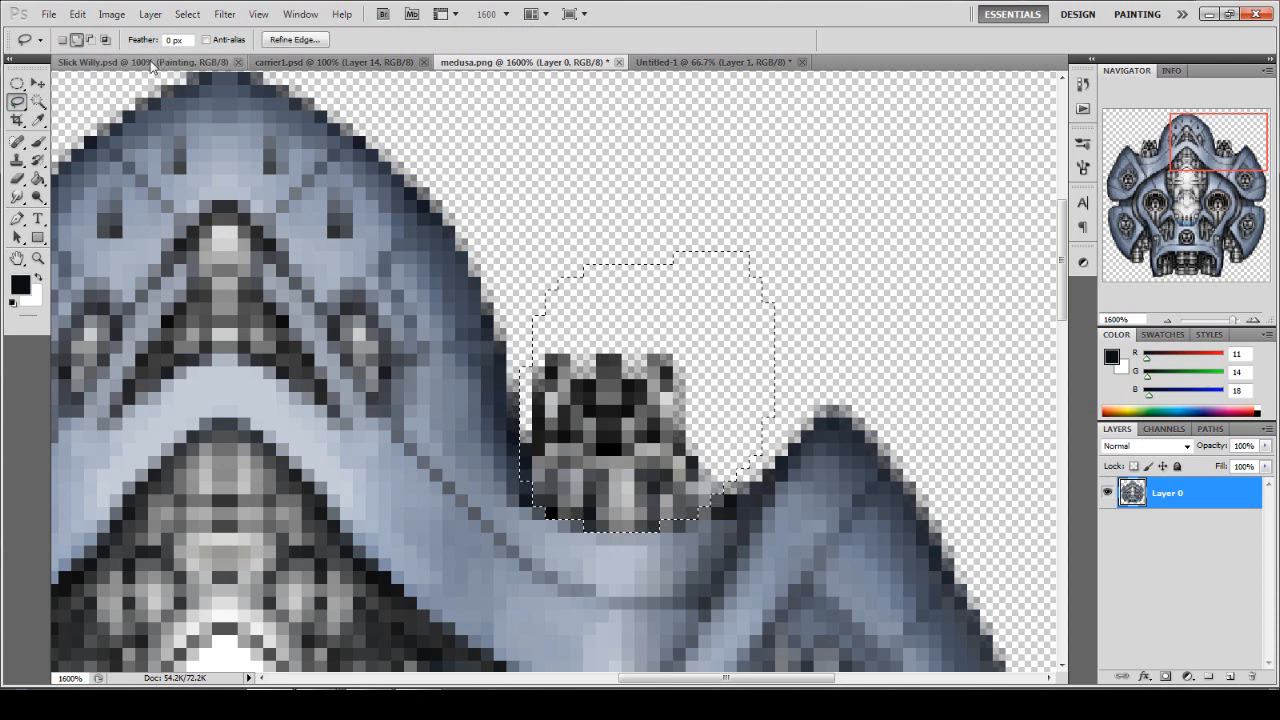
Paste the turret into Slick Willy.psd and place it on the ring between the pale dome and the upper round fitting.
left_click(150, 62)
left_click(38, 258)
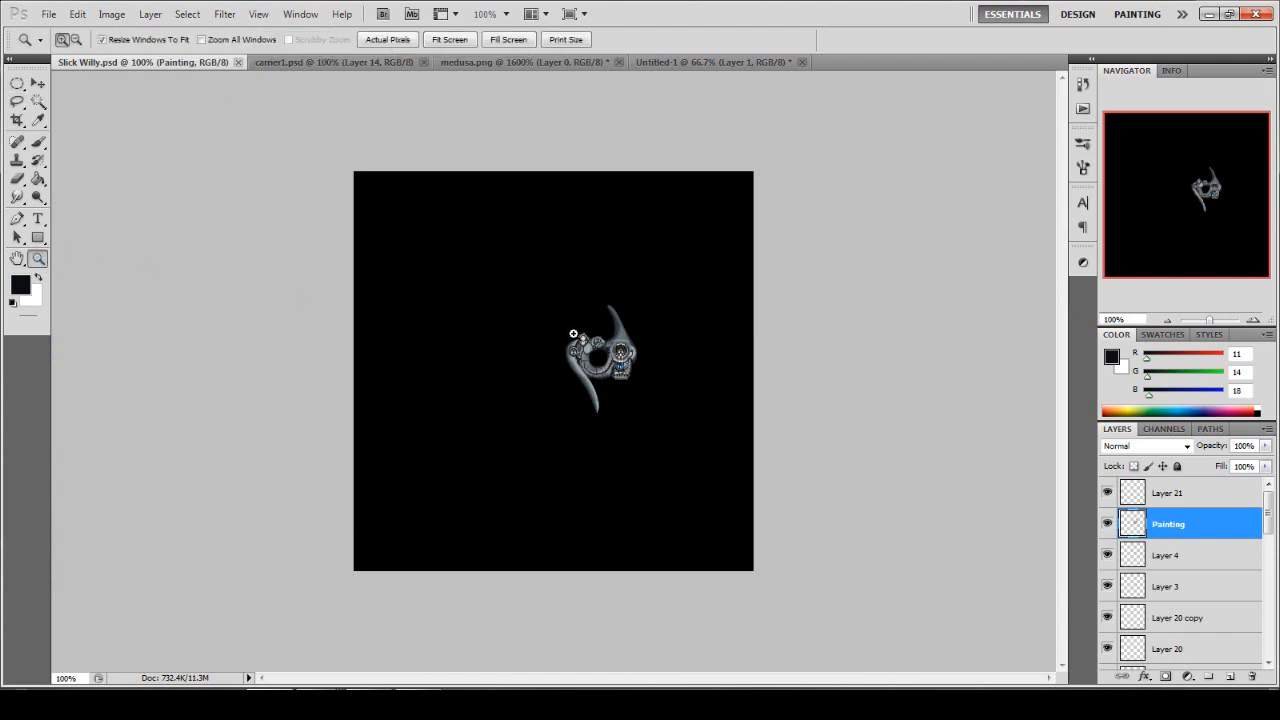
left_click(594, 331)
left_click(518, 385)
left_click(518, 385)
key("ctrl+v")
key("v")
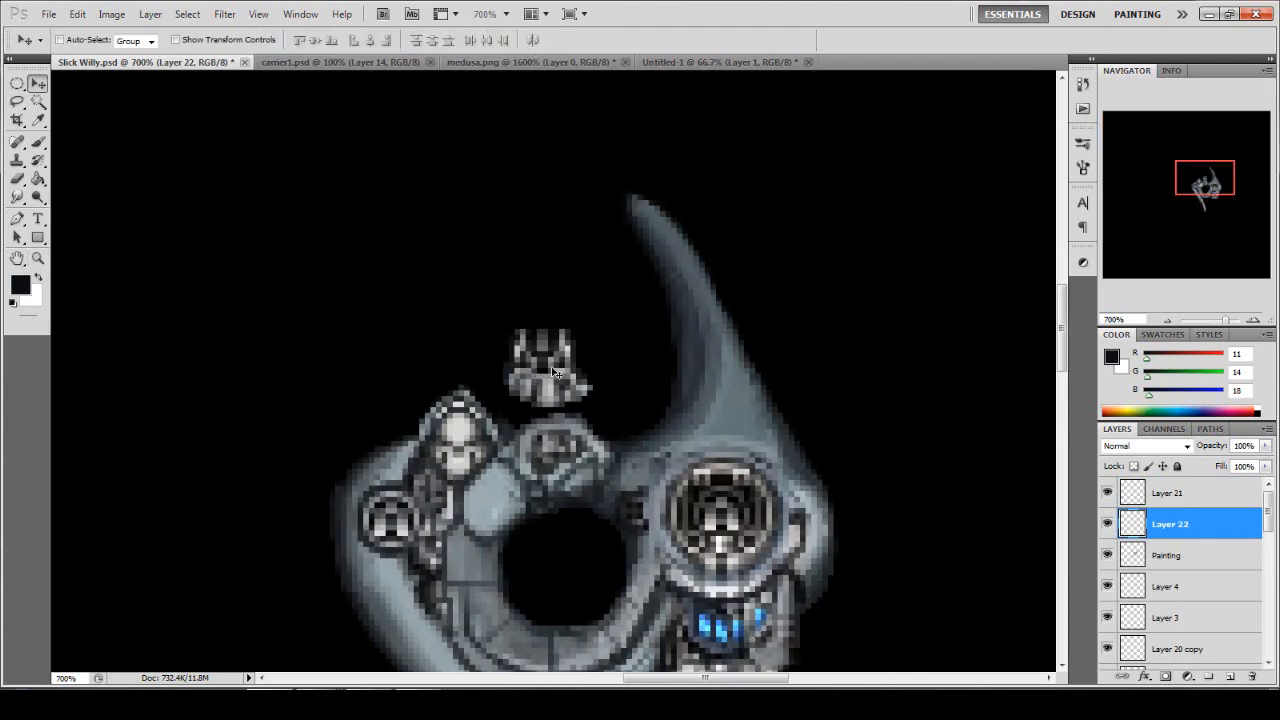
mouse_move(556, 373)
left_mouse_down()
mouse_move(594, 393)
mouse_move(511, 388)
left_mouse_up()
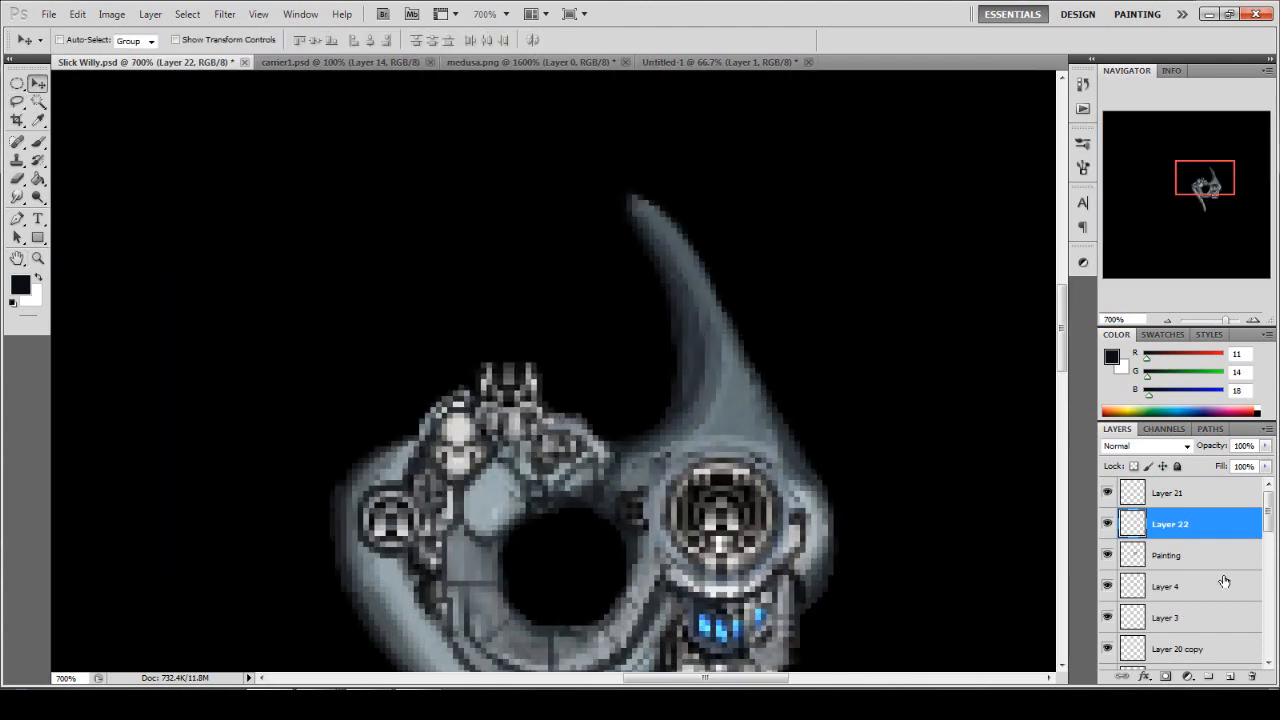
Move Layer 22 below the Painting layer and shift the turret right, behind the ring's upper round fitting.
left_click_drag(1200, 524, 1190, 565)
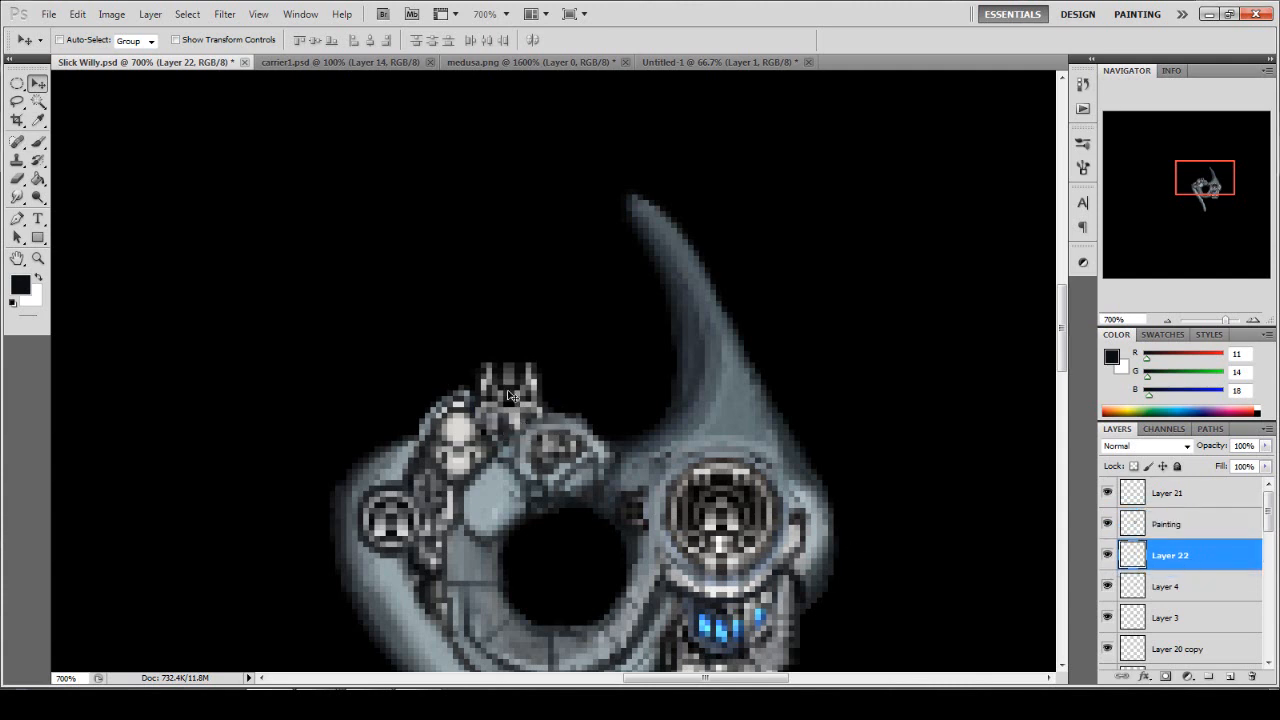
left_click_drag(511, 396, 525, 402)
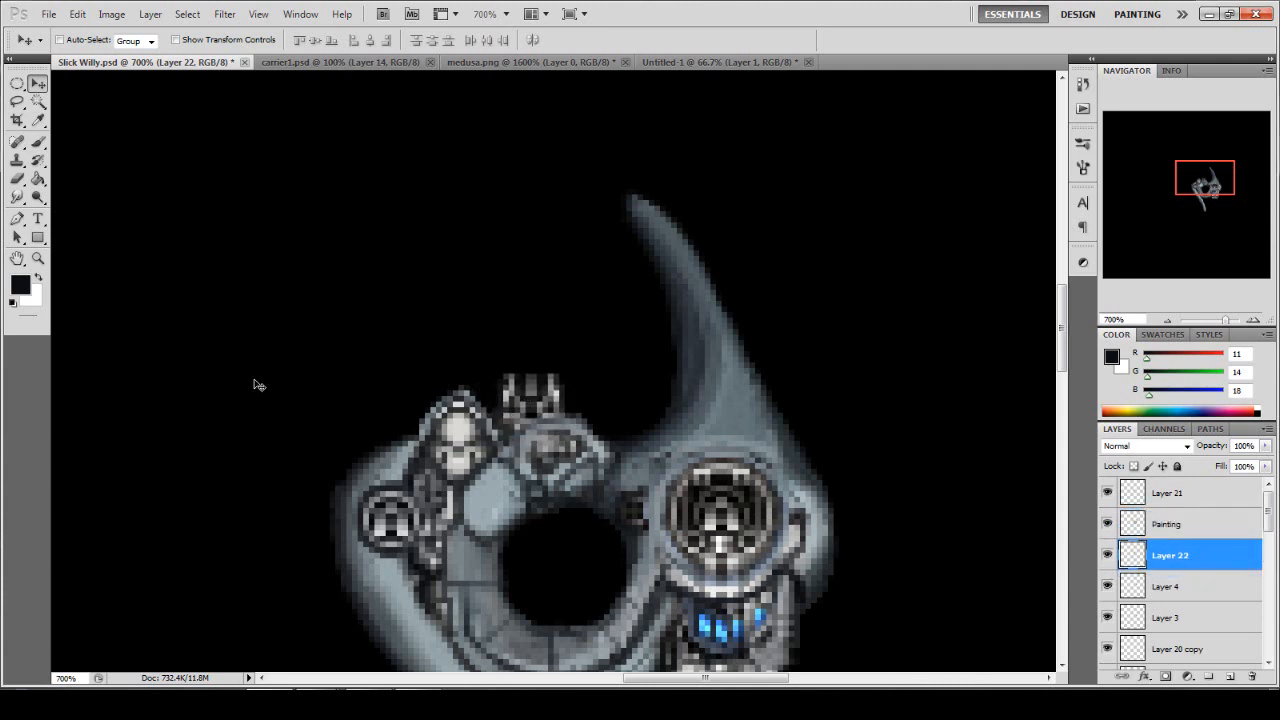
double_click(38, 258)
left_click(588, 346)
left_click(588, 346)
left_click(588, 346)
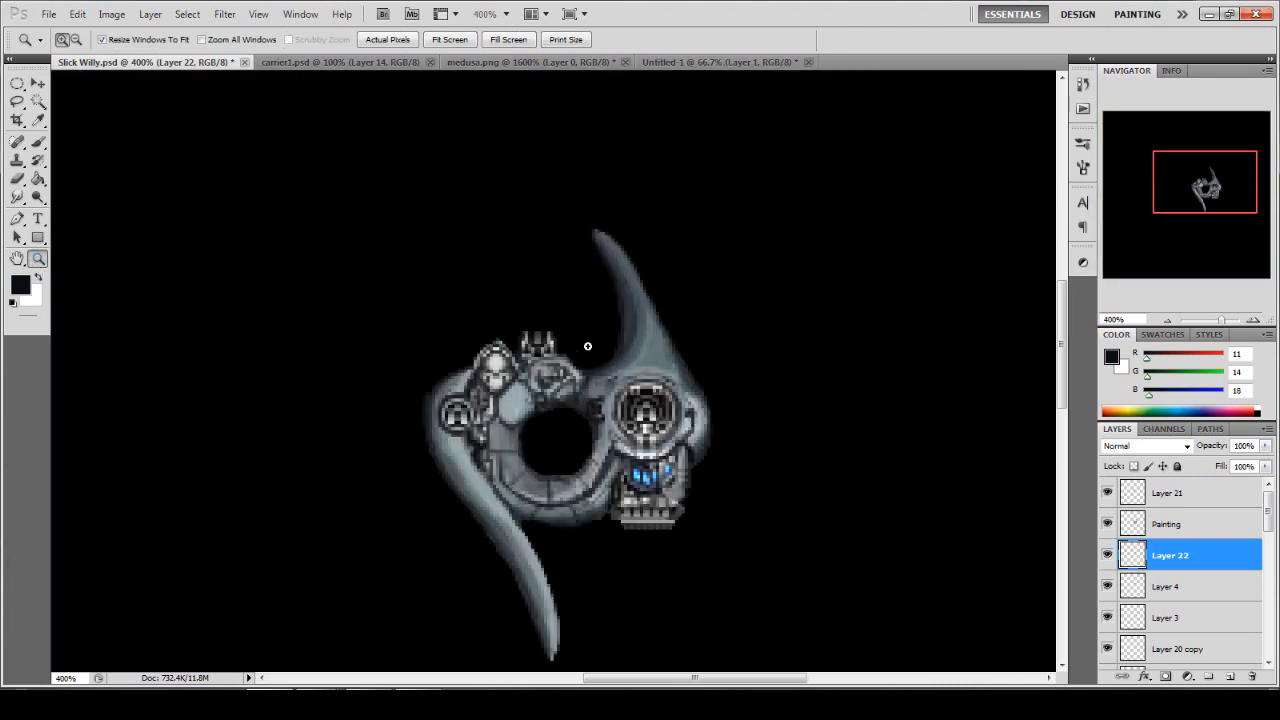
left_click(588, 346)
left_click(588, 346)
left_click(588, 346)
Nudge the turret slightly farther right above the upper round fitting, and inspect the joint at 1200%.
key("v")
left_click_drag(515, 354, 525, 354)
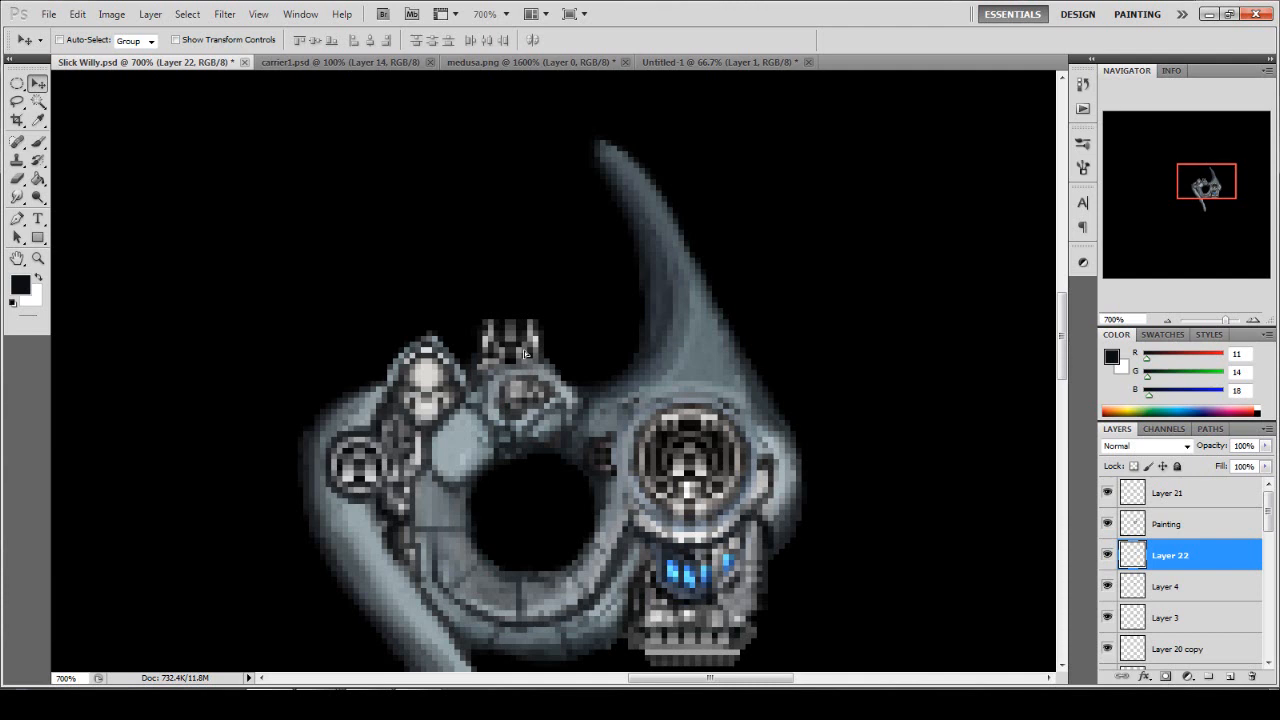
left_click(38, 259)
left_click(476, 396)
left_click(476, 396)
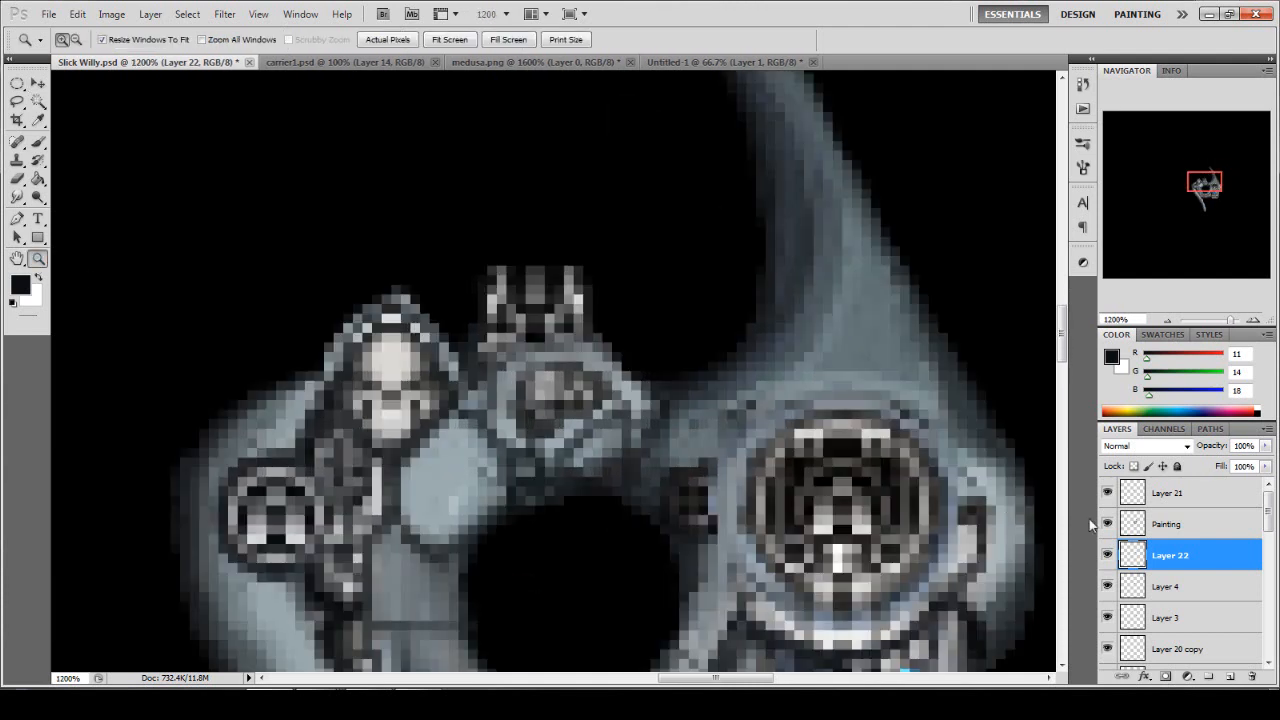
On the Painting layer, shade the joint at the small turret's base with sampled black at 30% brush opacity, and save the file.
left_click(1150, 524)
key("b")
left_click(477, 352, "alt")
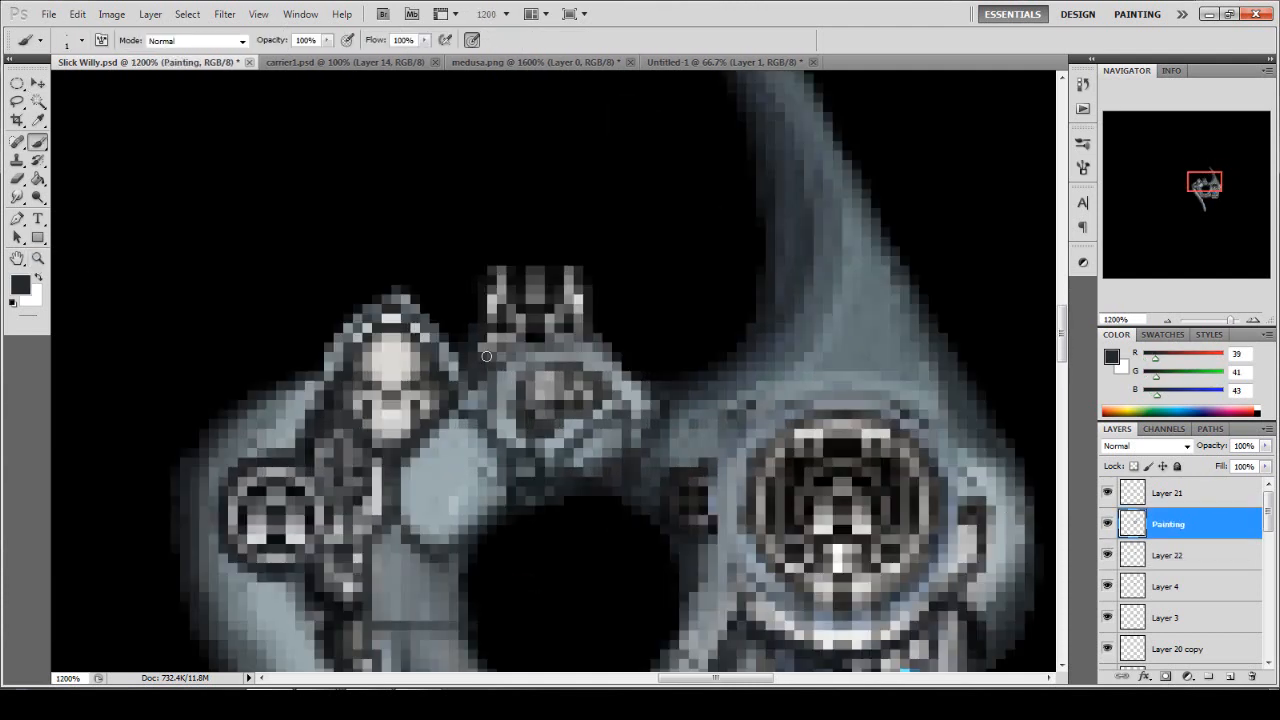
left_click(531, 336, "alt")
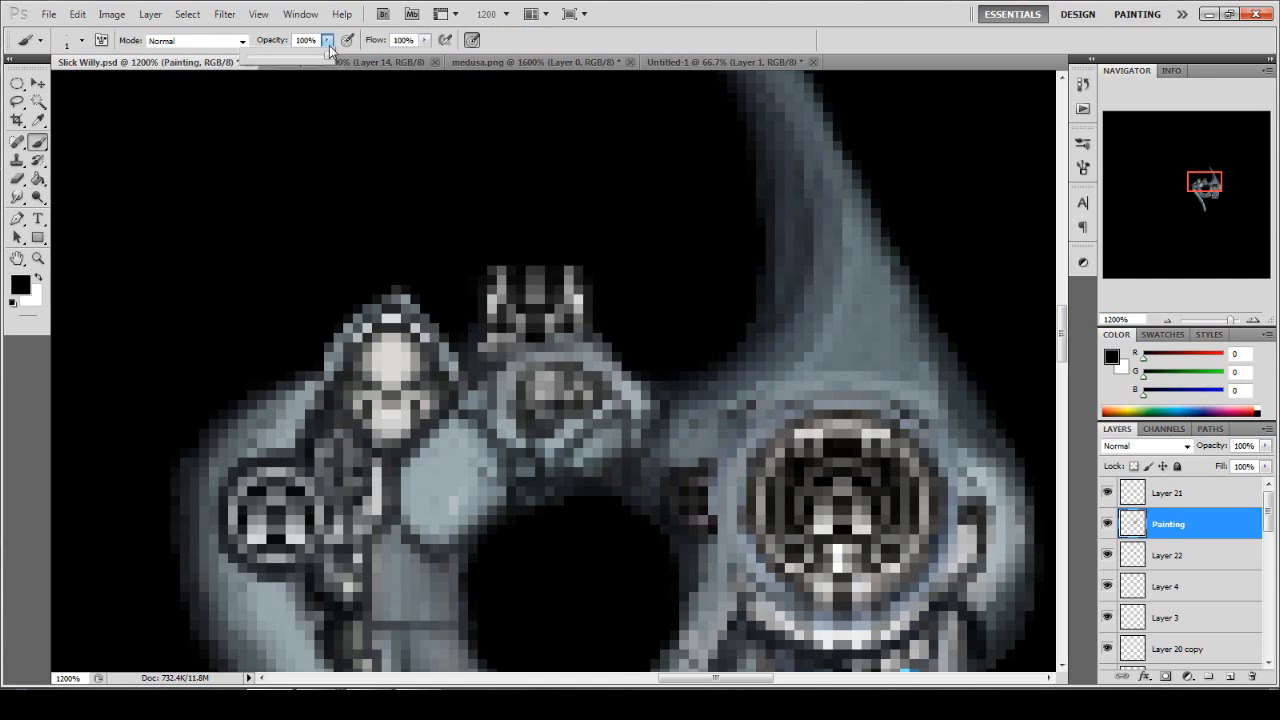
key("3")
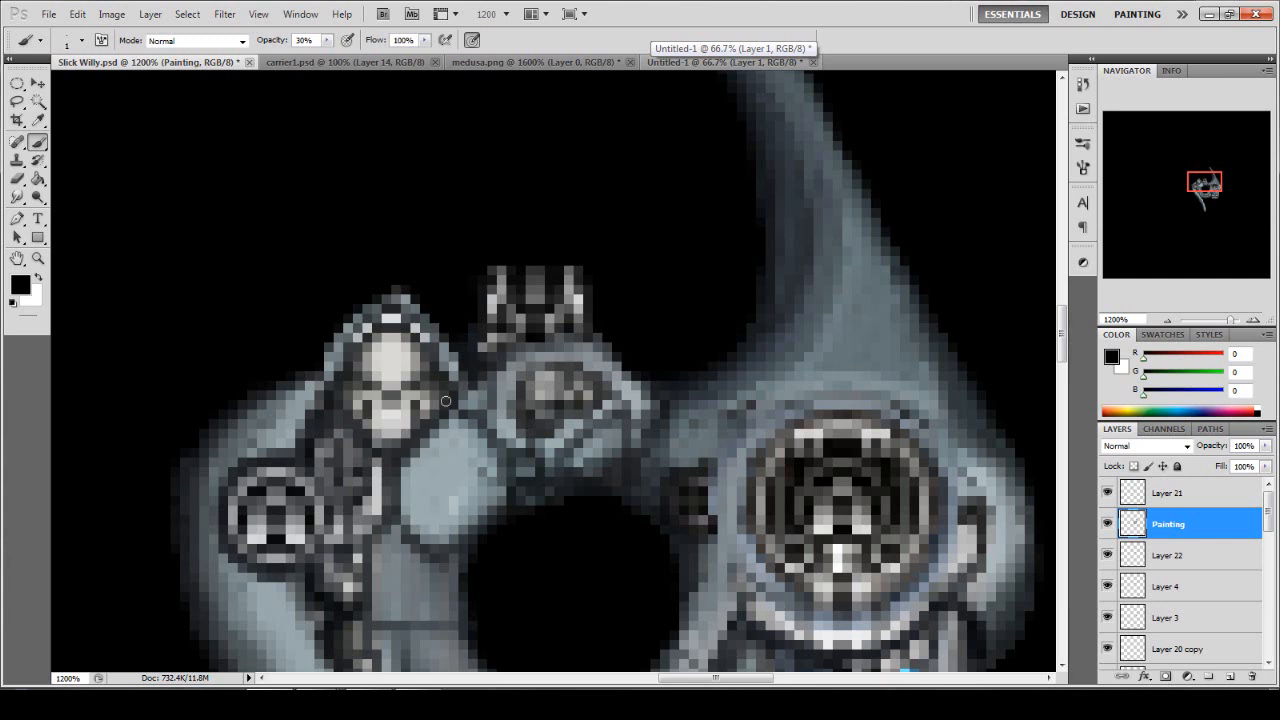
double_click(38, 259)
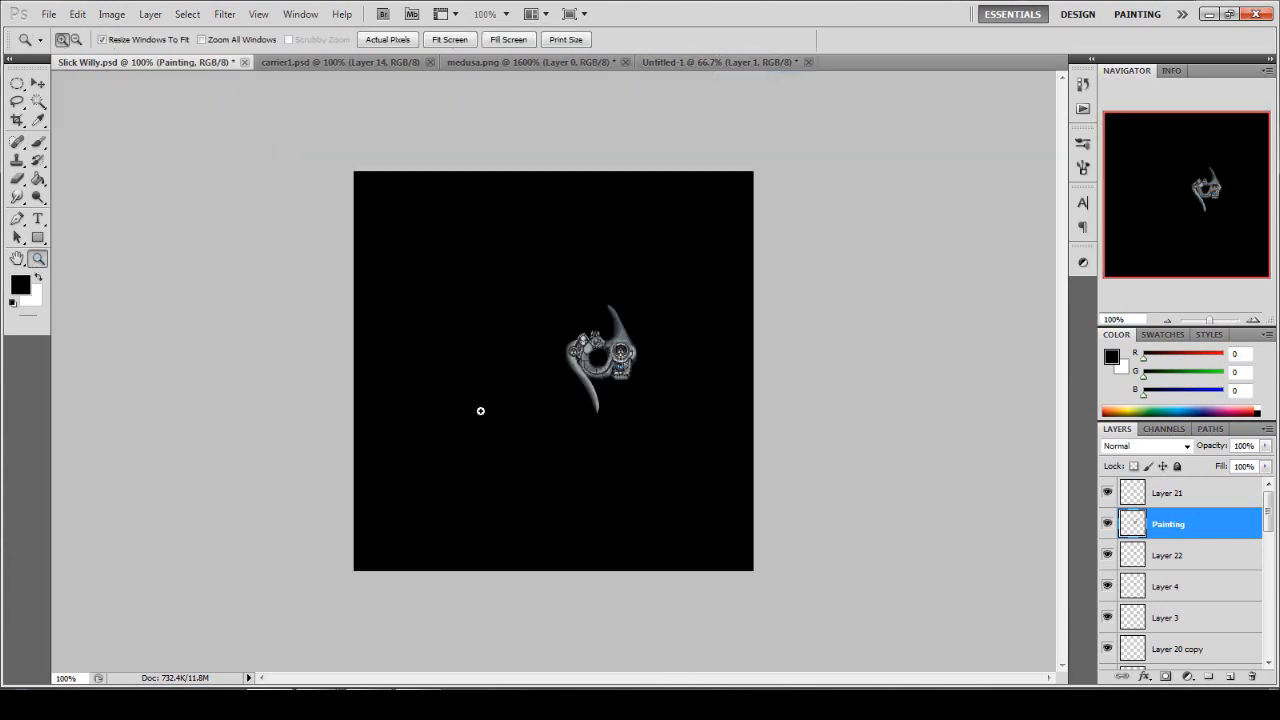
key("ctrl+s")
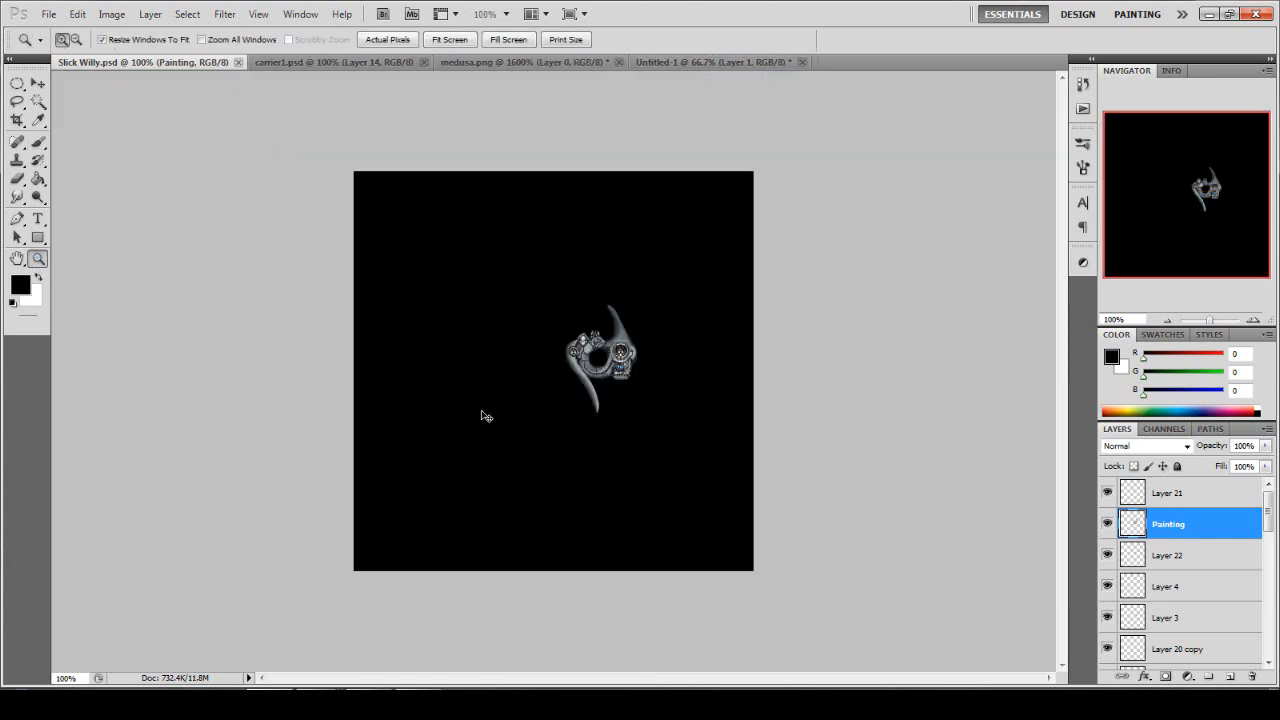
Touch up the lower inner edge of the central ring on the Painting layer with the Brush and Eraser, and save the file.
left_click(606, 384)
left_click(602, 375)
left_click(529, 335)
left_click(529, 335)
left_click(529, 335)
left_click(529, 335)
left_click(529, 335)
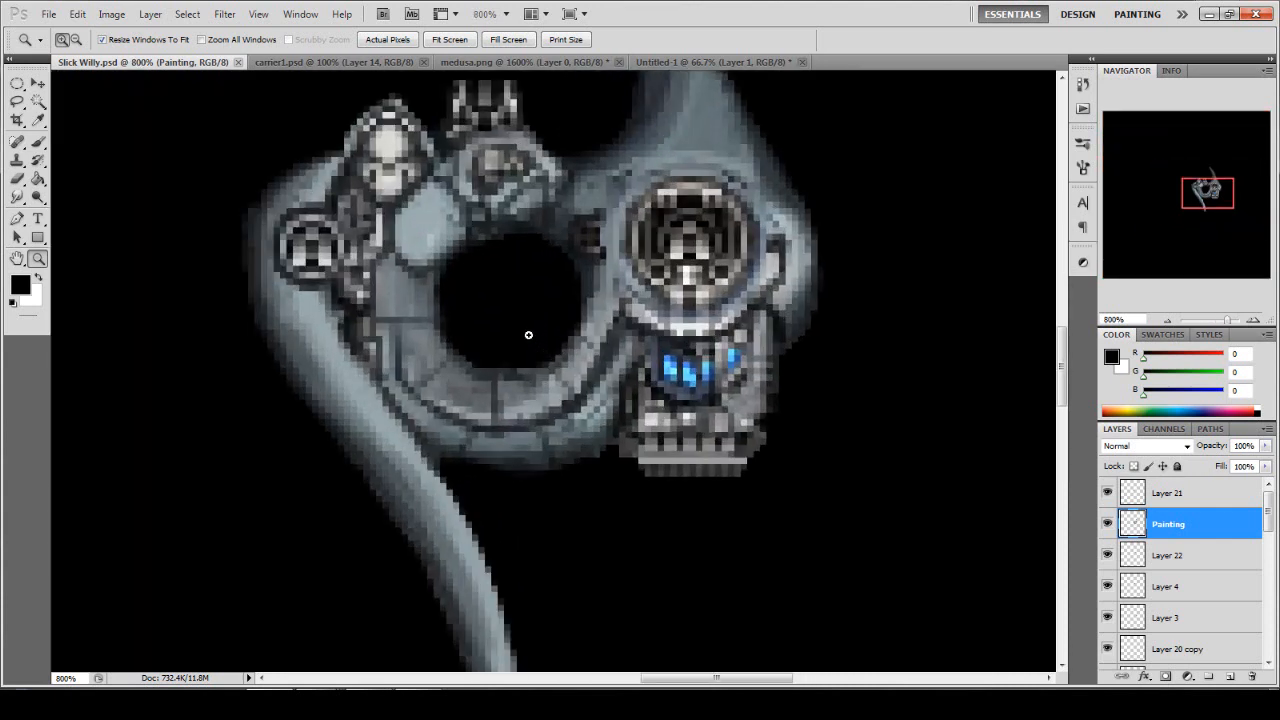
left_click(529, 335)
left_click(529, 335)
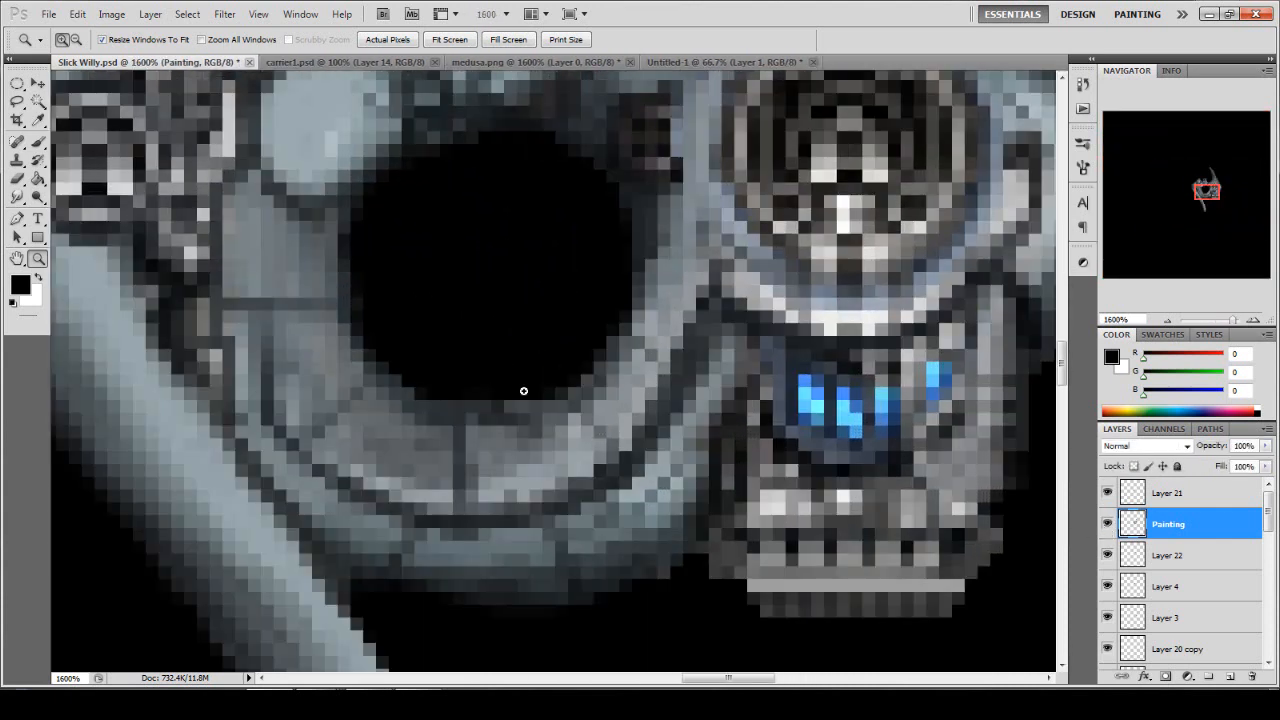
key("b")
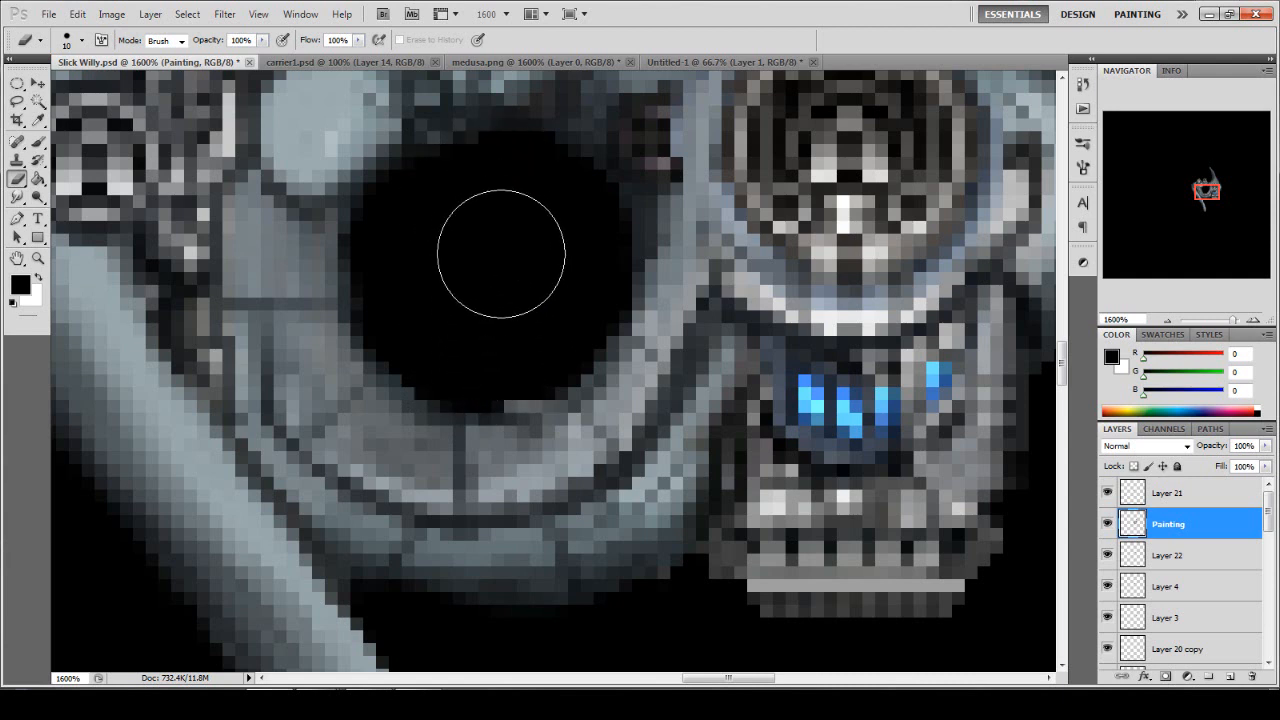
double_click(38, 258)
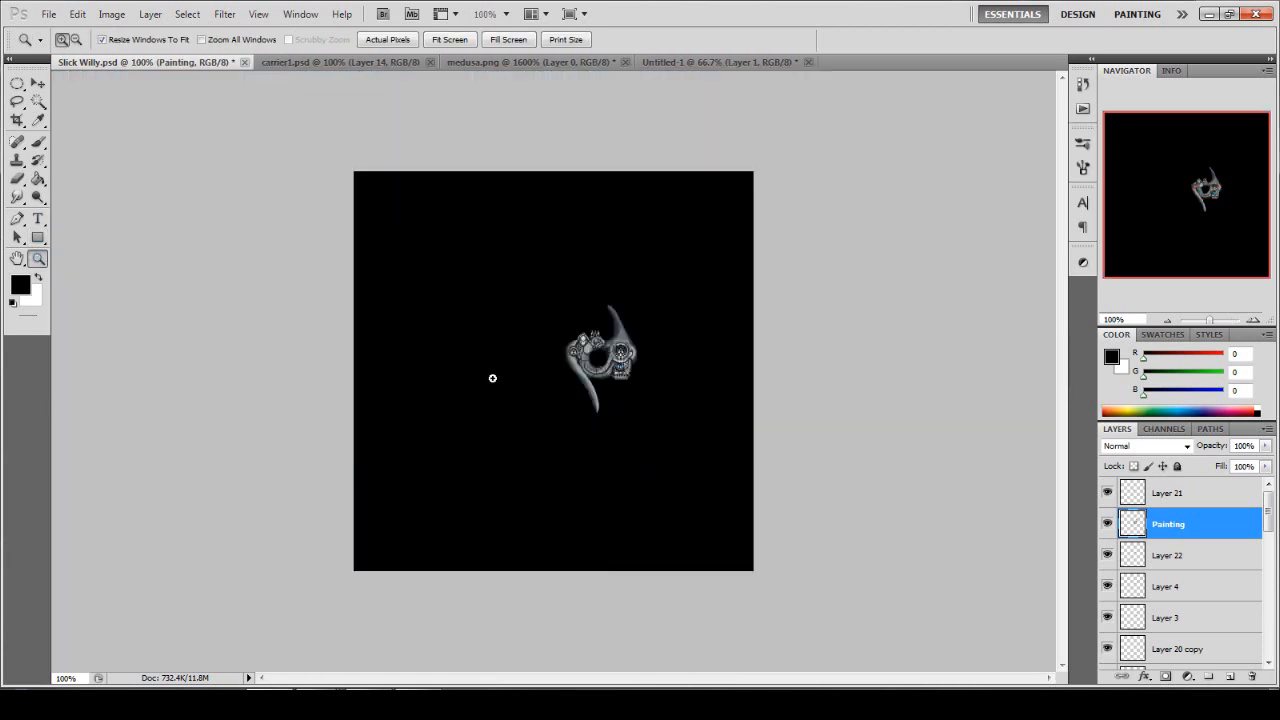
key("ctrl+s")
Move the Painting layer's artwork left, clear of the copied parts, to view the painted shading and the parts side by side.
left_click(589, 354)
left_click(589, 354)
left_click(589, 354)
left_click(589, 354)
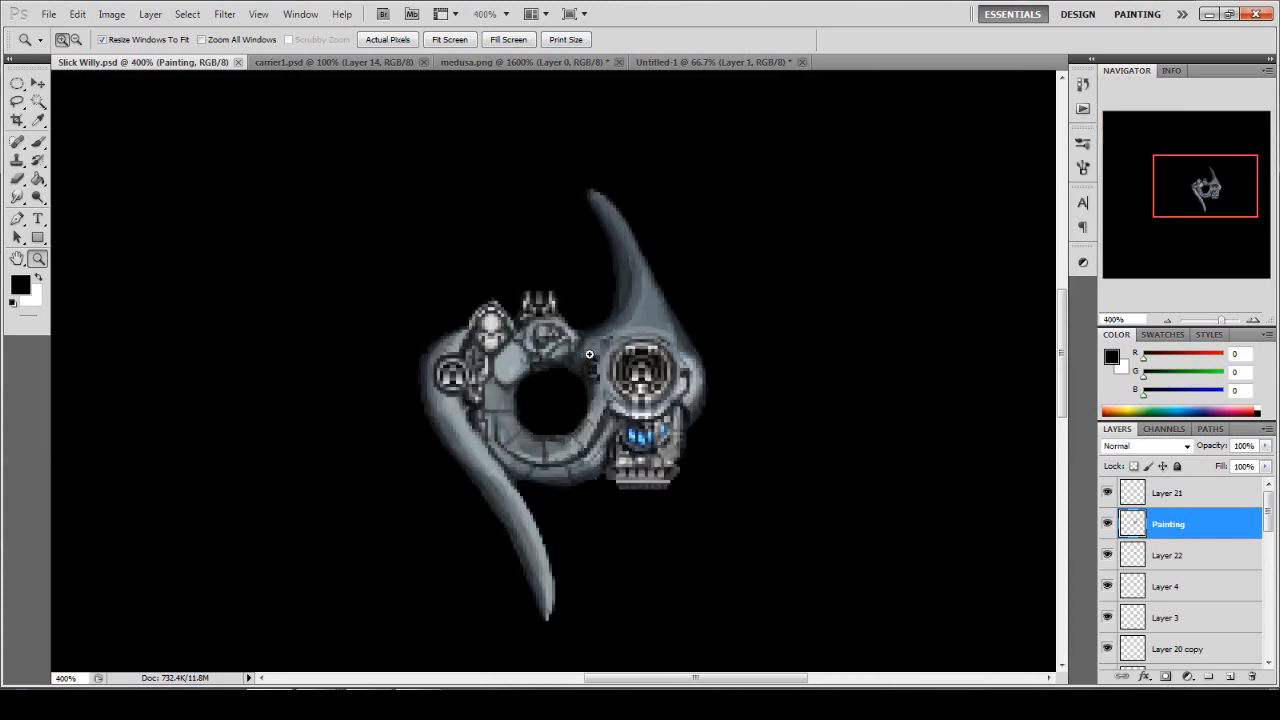
left_click(589, 354)
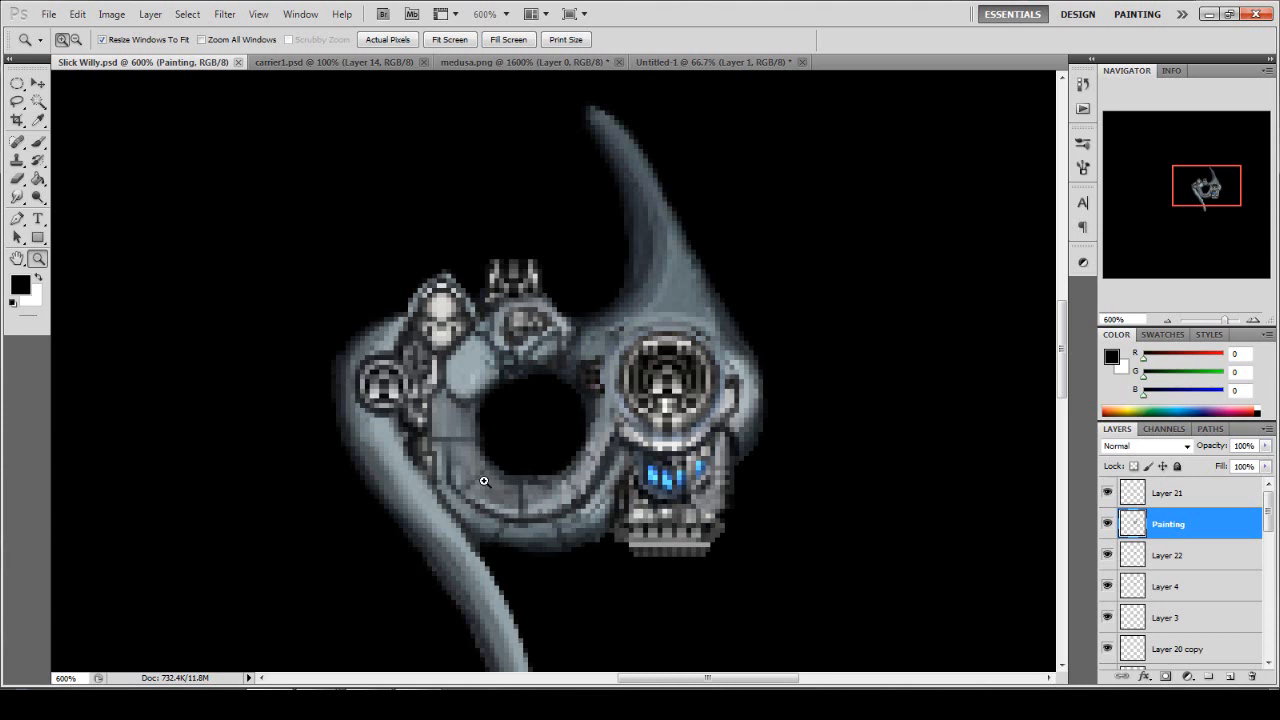
double_click(44, 261)
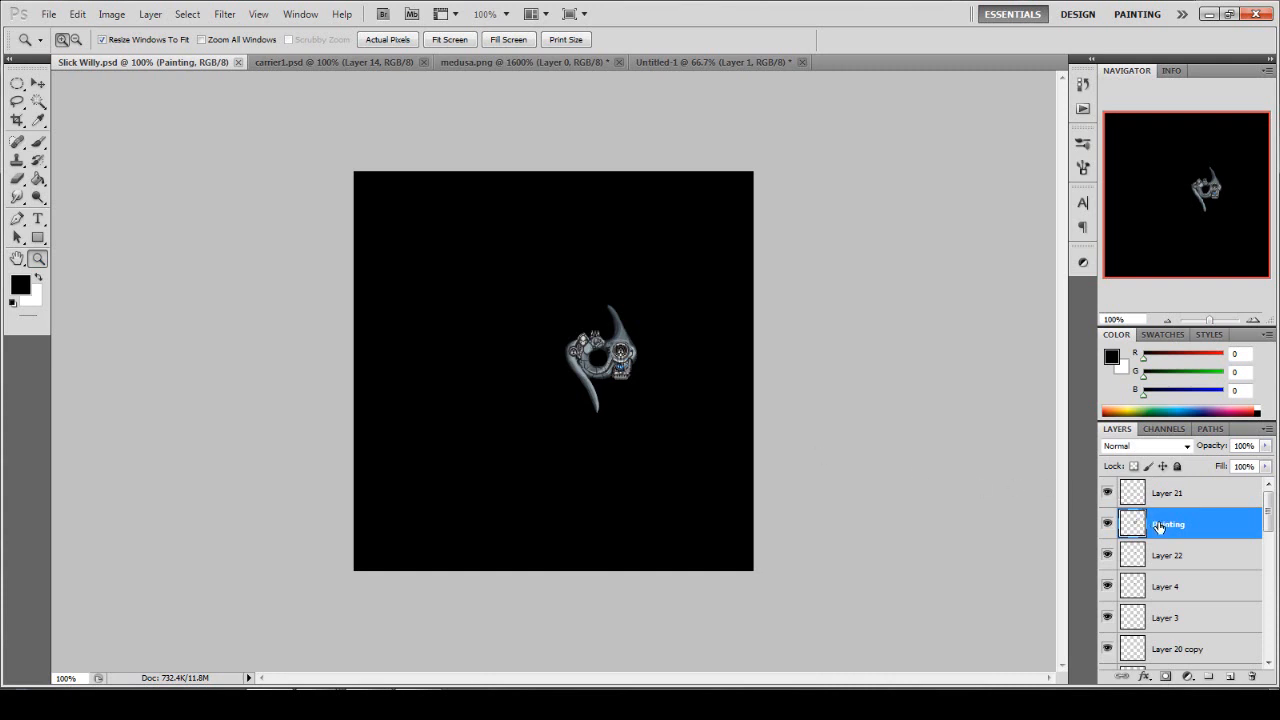
key("v")
mouse_move(666, 386)
left_mouse_down()
mouse_move(567, 375)
mouse_move(525, 397)
mouse_move(541, 375)
left_mouse_up()
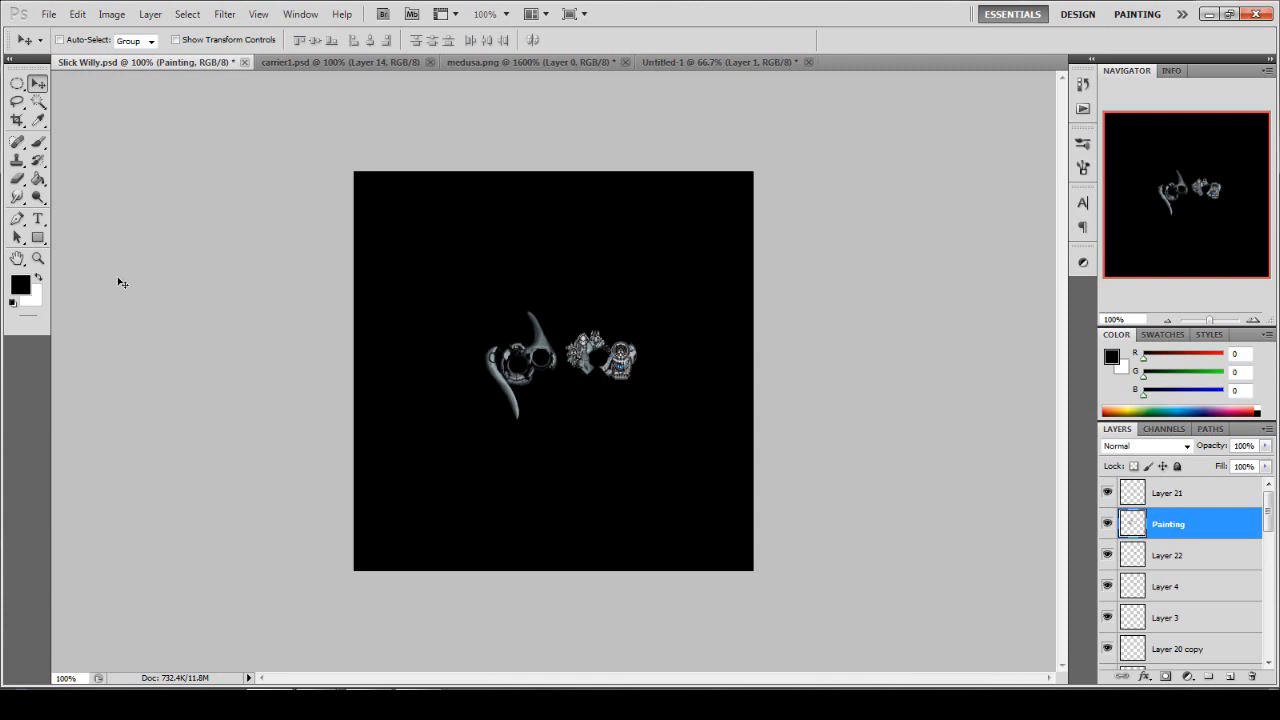
left_click(41, 260)
left_click(490, 350)
left_click(564, 345)
left_click(592, 345)
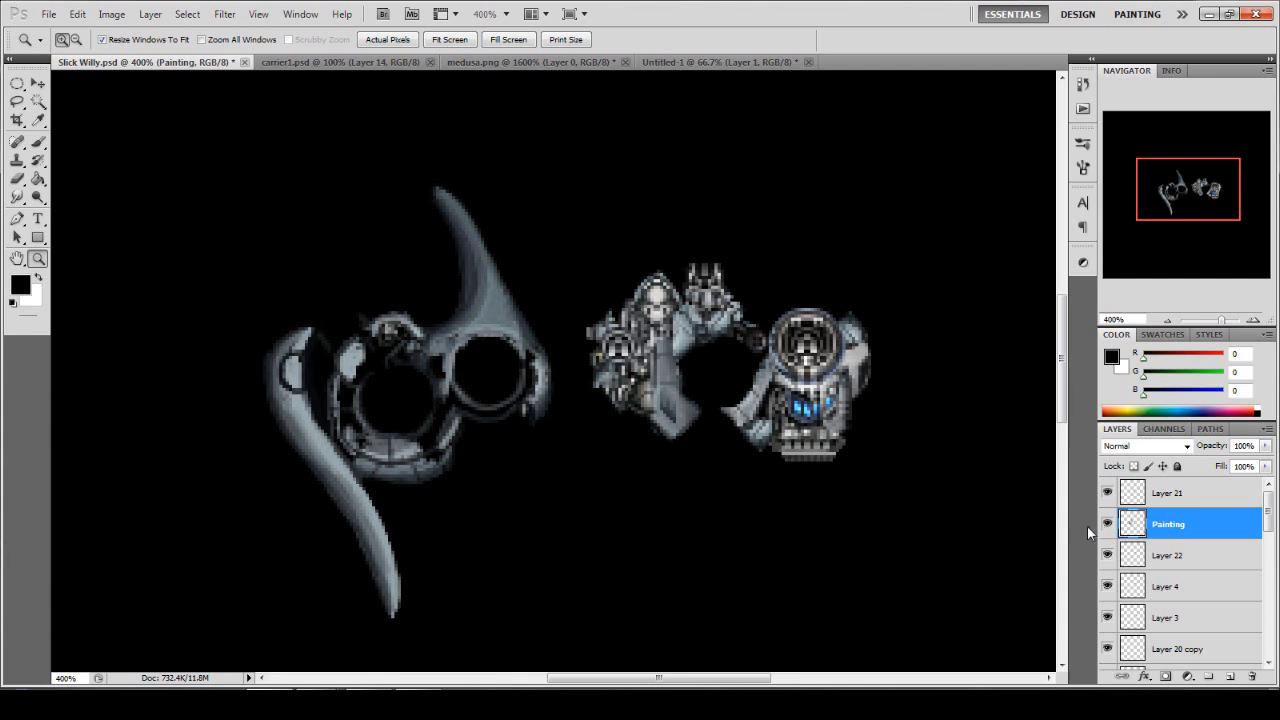
Toggle the visibility of Layer 2 to check the base silhouette, and undo the Painting layer's move.
scroll(1180, 580, "down", 5)
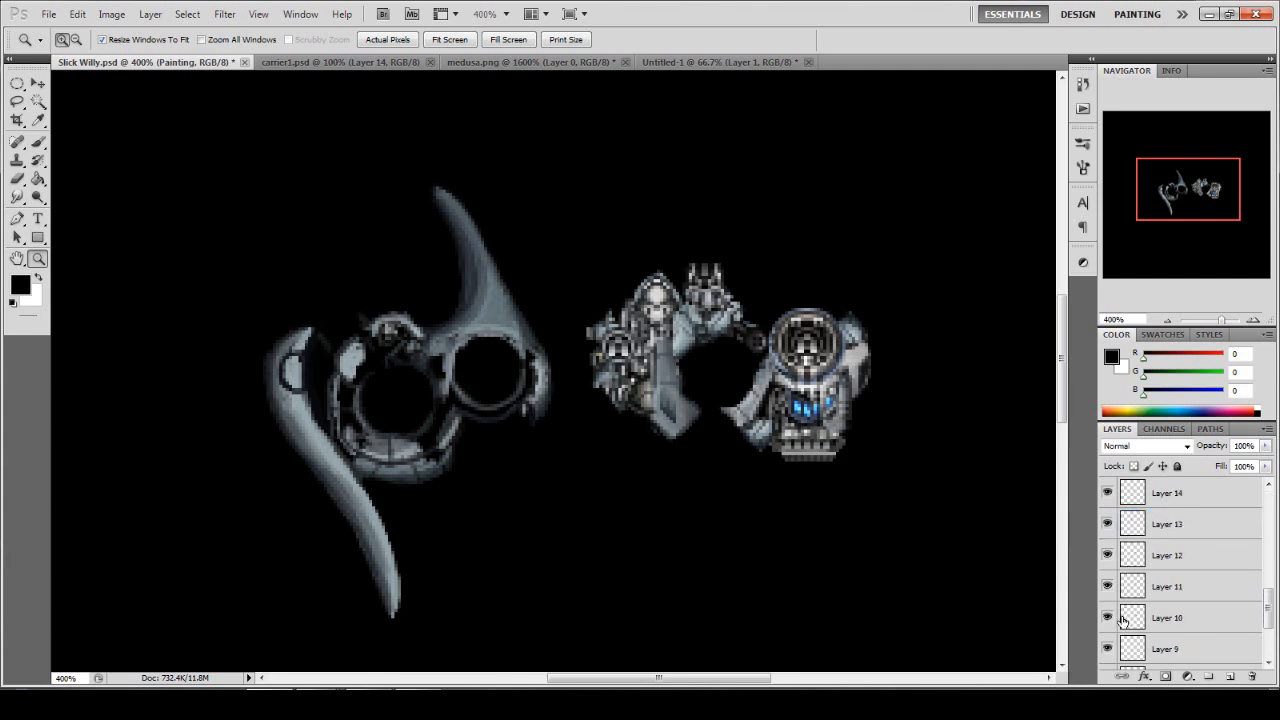
left_click(1115, 624)
left_click(1106, 626)
left_click(1106, 624)
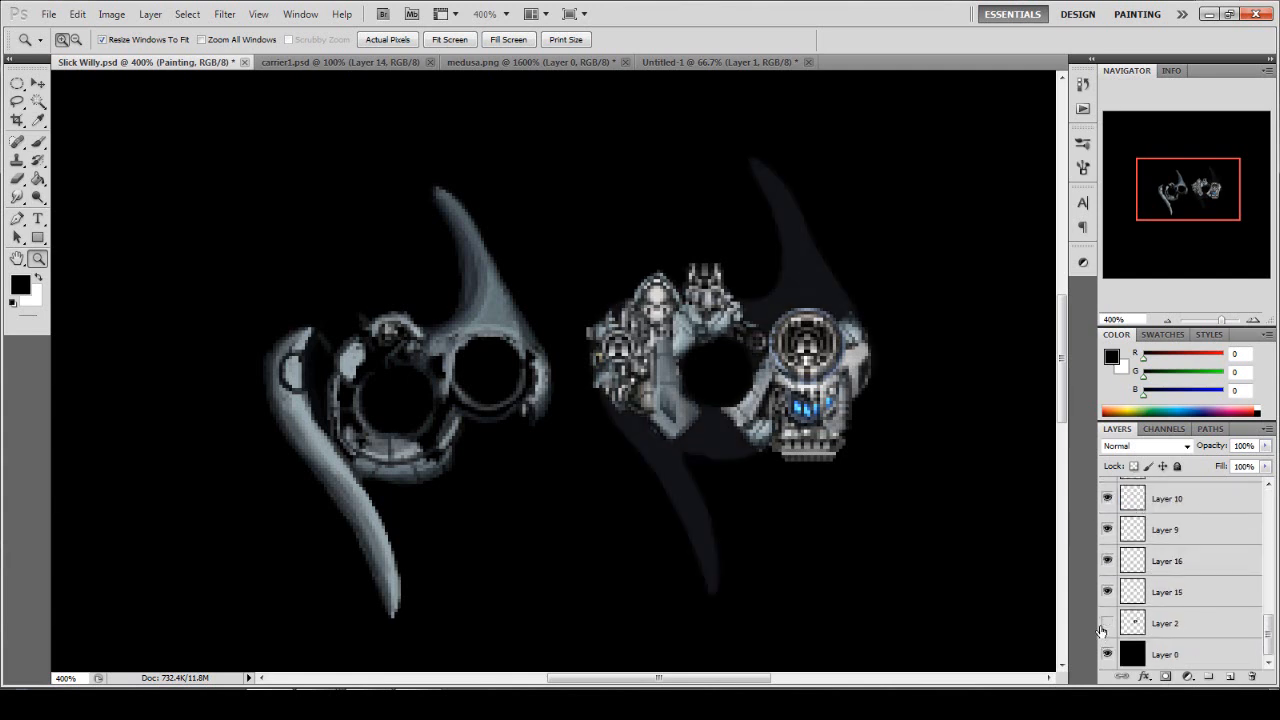
left_click(1106, 624)
scroll(1110, 610, "up", 3)
key("ctrl+z")
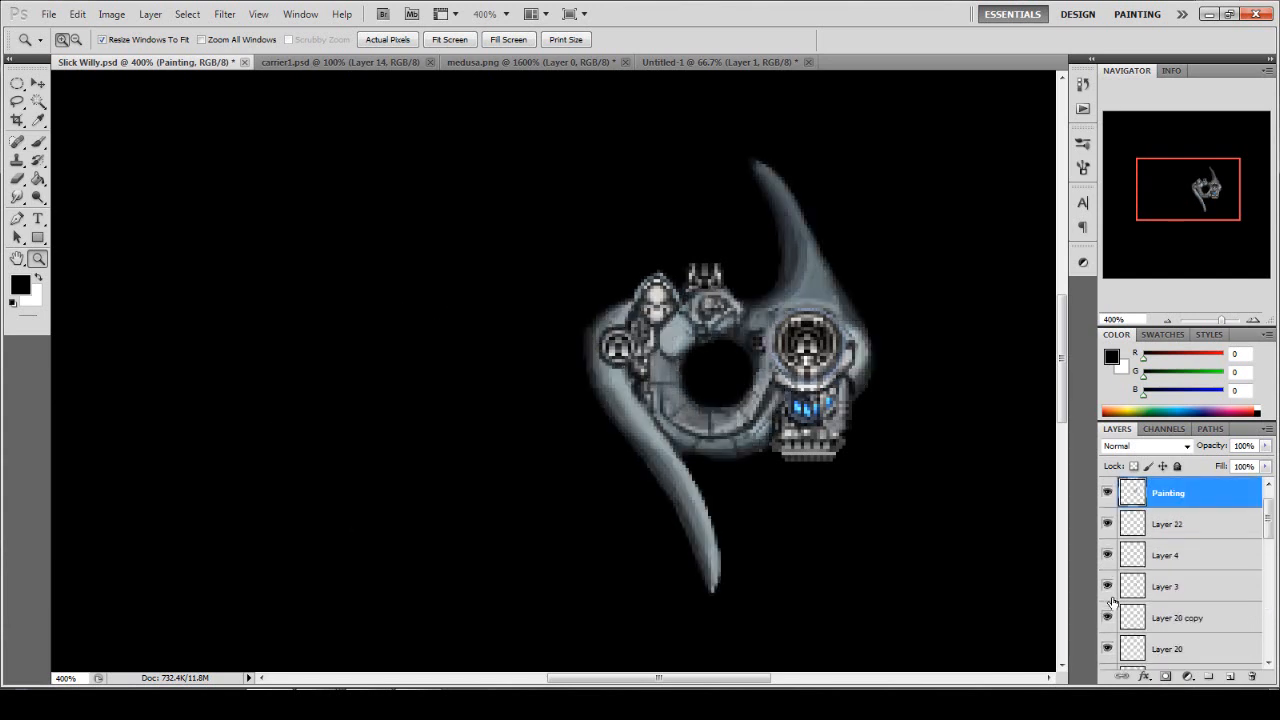
Hide and show the Painting layer repeatedly to compare the ship with and without its painted shading.
scroll(1112, 600, "up", 1)
left_click(1107, 523)
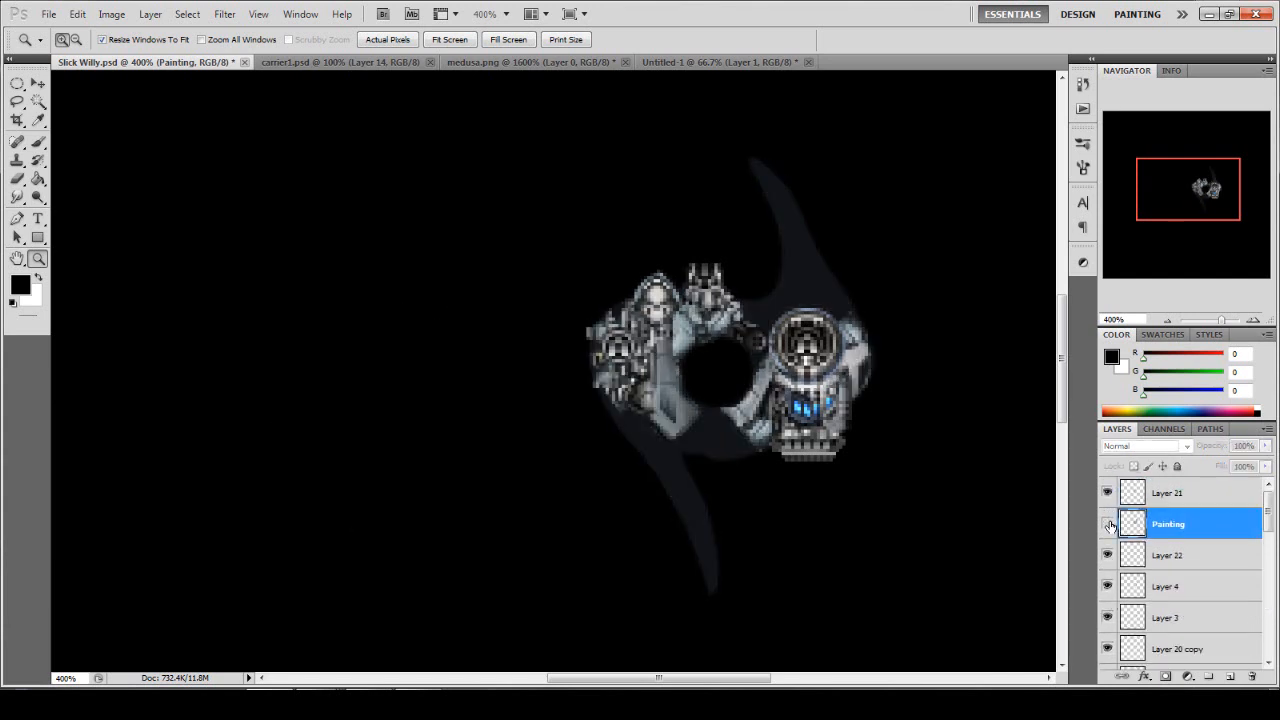
left_click(1107, 523)
left_click(1107, 523)
left_click(1107, 523)
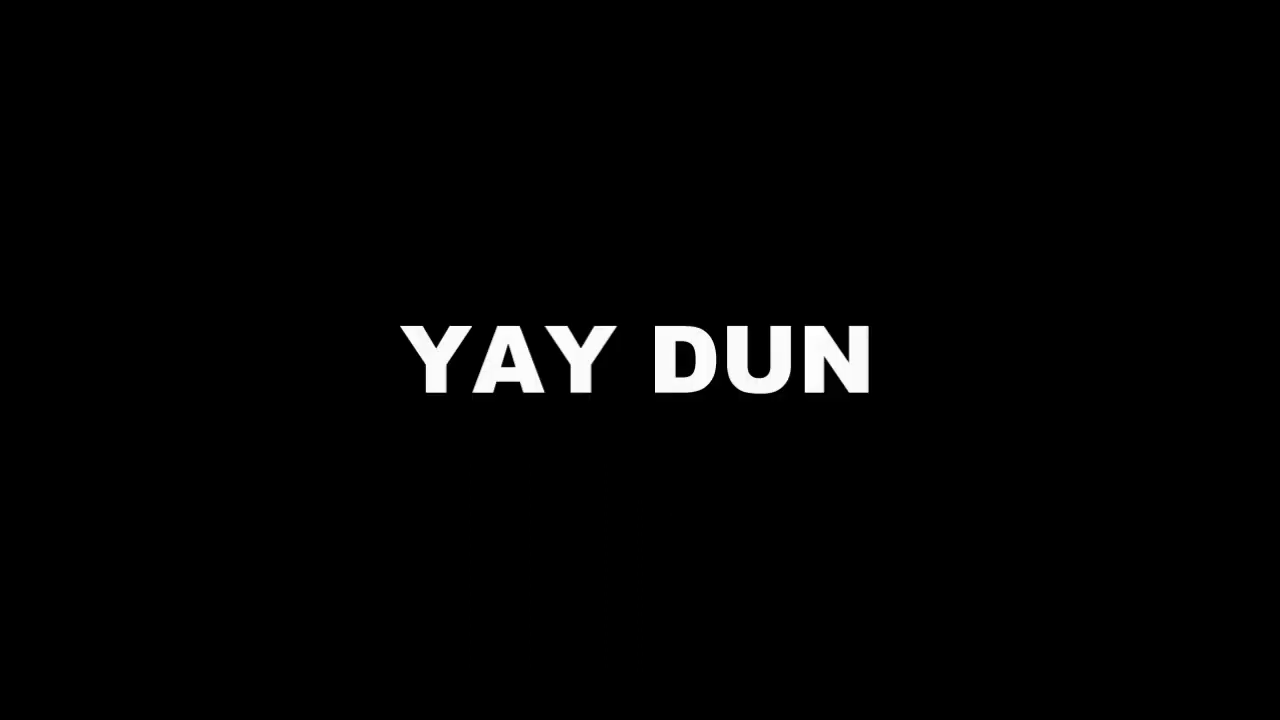